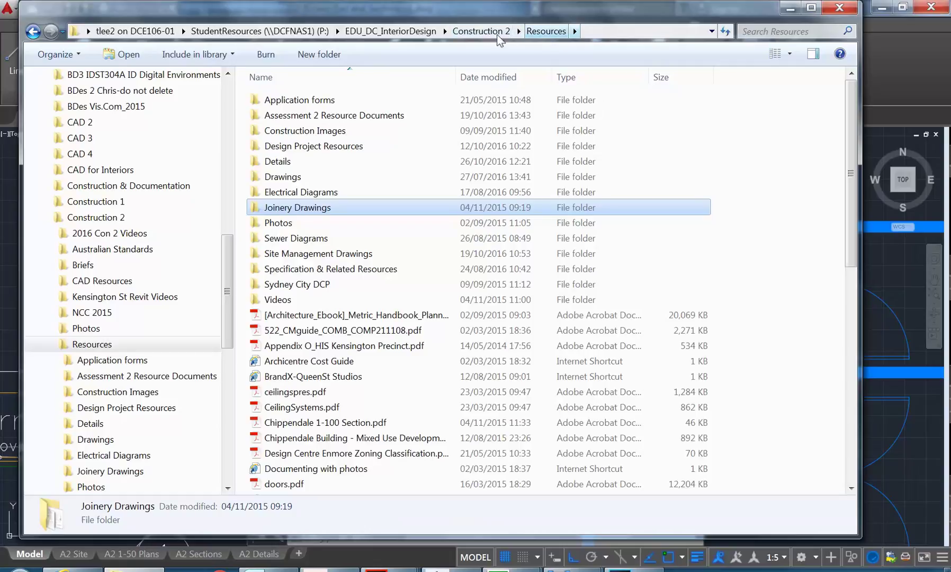
# Step: Open JOINERY-DETAILS-Example01.jpg from the Joinery Drawings folder in Windows Photo Viewer and widen the viewer across the screen
pyautogui.doubleClick(323, 208)
pyautogui.click(299, 101)
pyautogui.rightClick(300, 104)
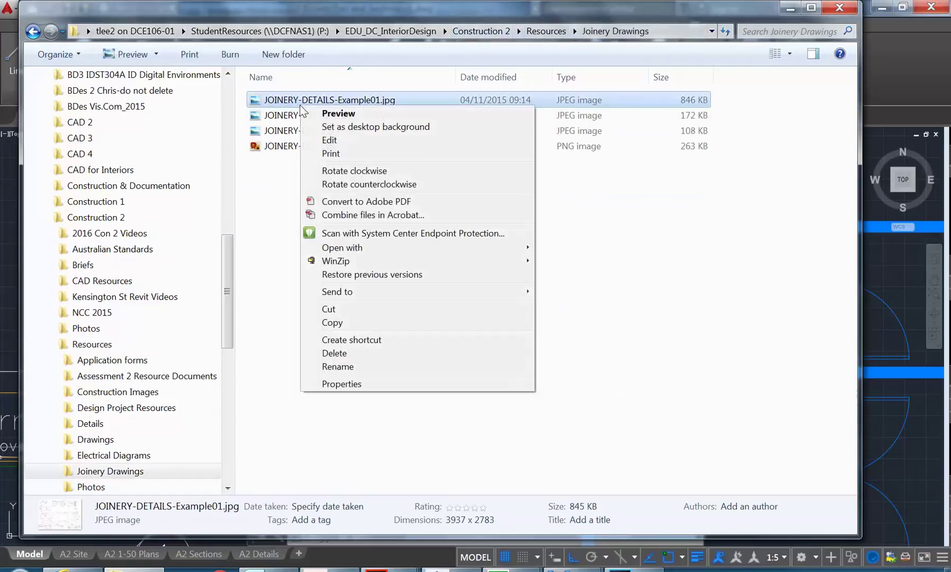
pyautogui.moveTo(418, 252)
pyautogui.click(609, 353)
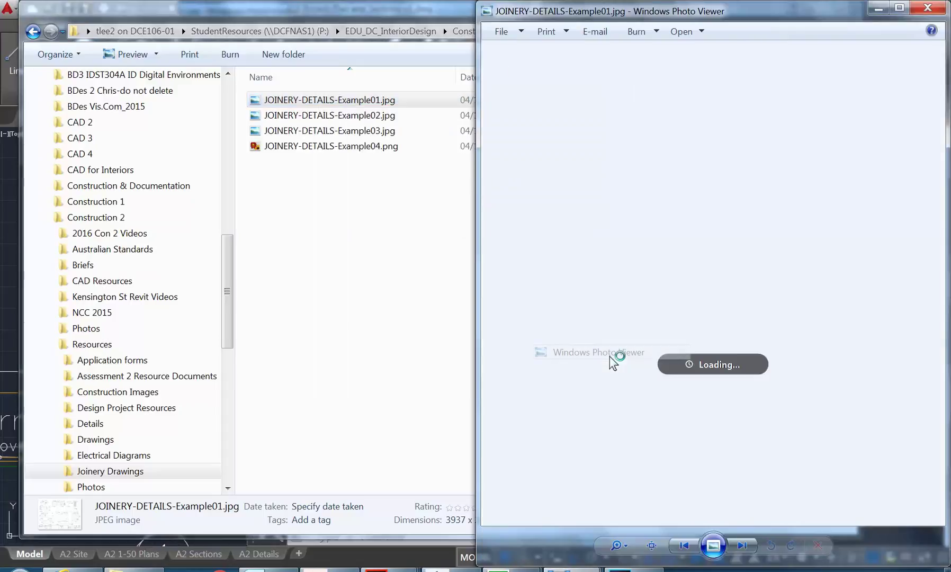
pyautogui.moveTo(480, 342); pyautogui.dragTo(8, 310)
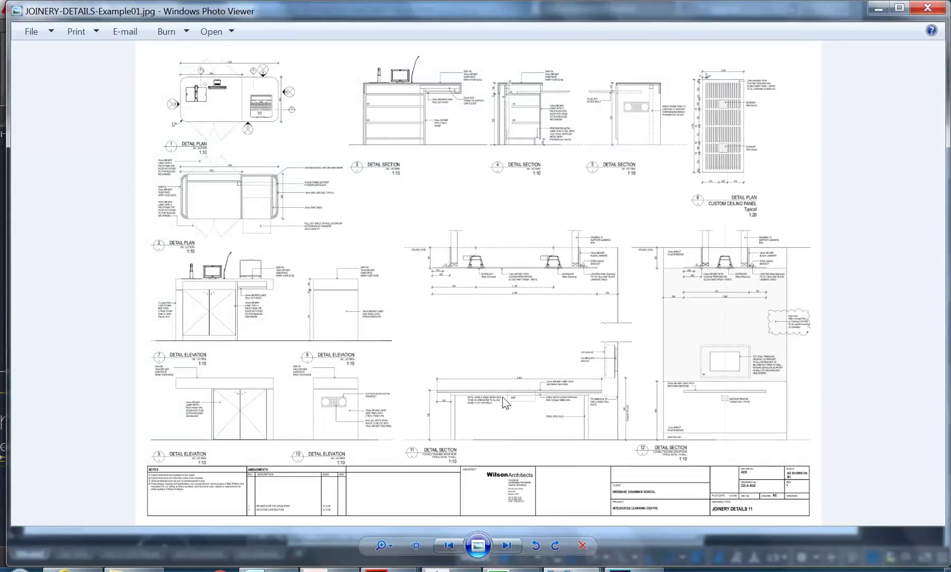
# Step: Examine the ceiling-level detail sections with downlights, material notes and dimensions in JOINERY-DETAILS-Example01.jpg
pyautogui.click(506, 545)
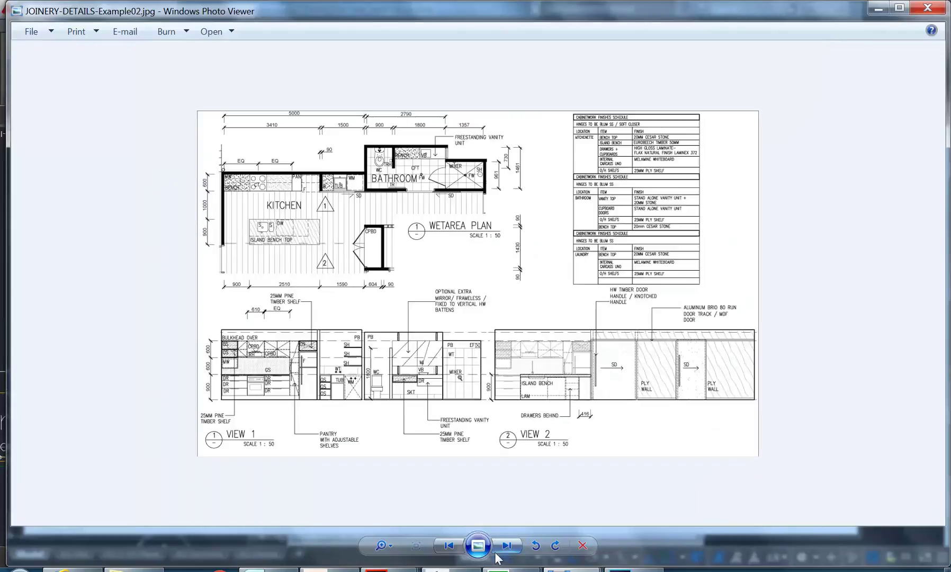
pyautogui.click(449, 546)
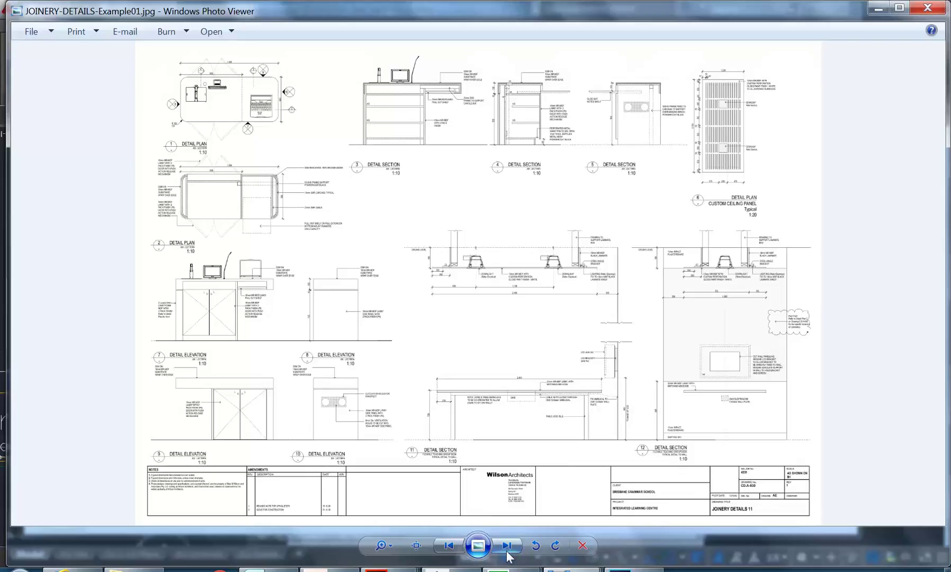
pyautogui.scroll(5, 491, 270)
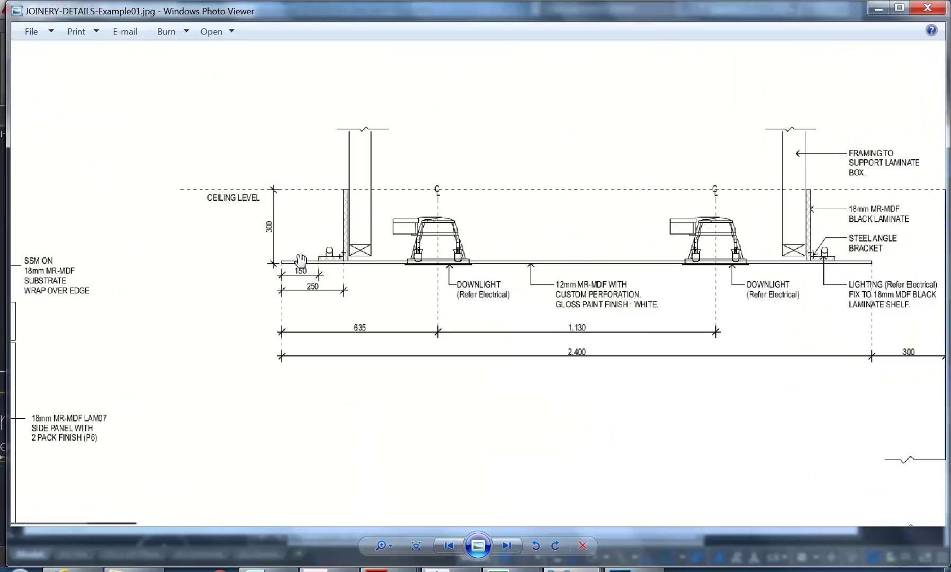
pyautogui.scroll(2, 271, 259)
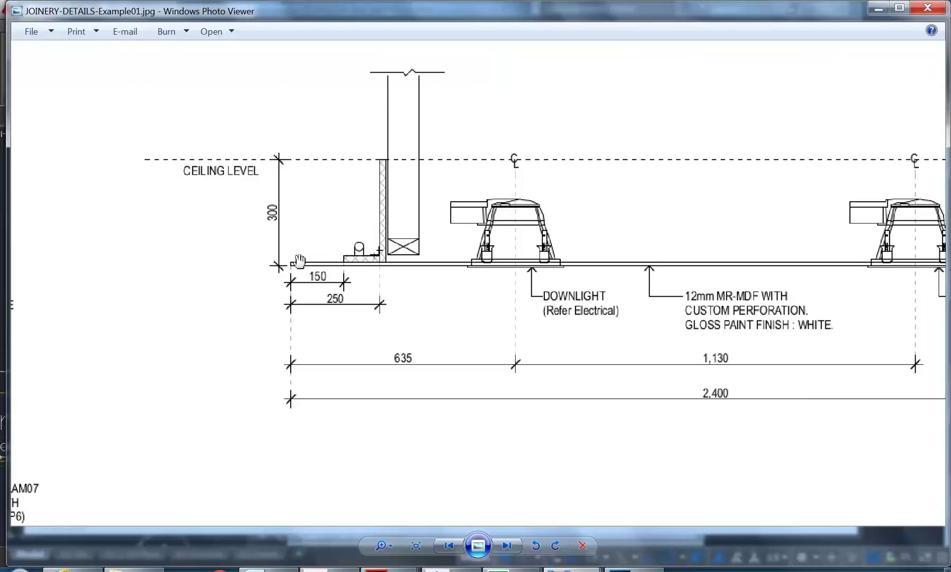
pyautogui.scroll(-5, 297, 261)
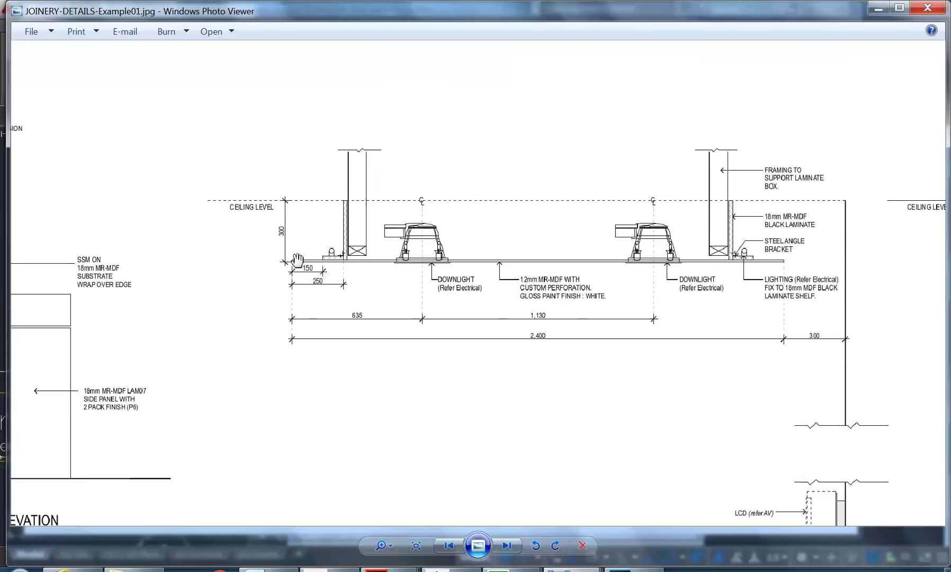
pyautogui.scroll(-2, 389, 302)
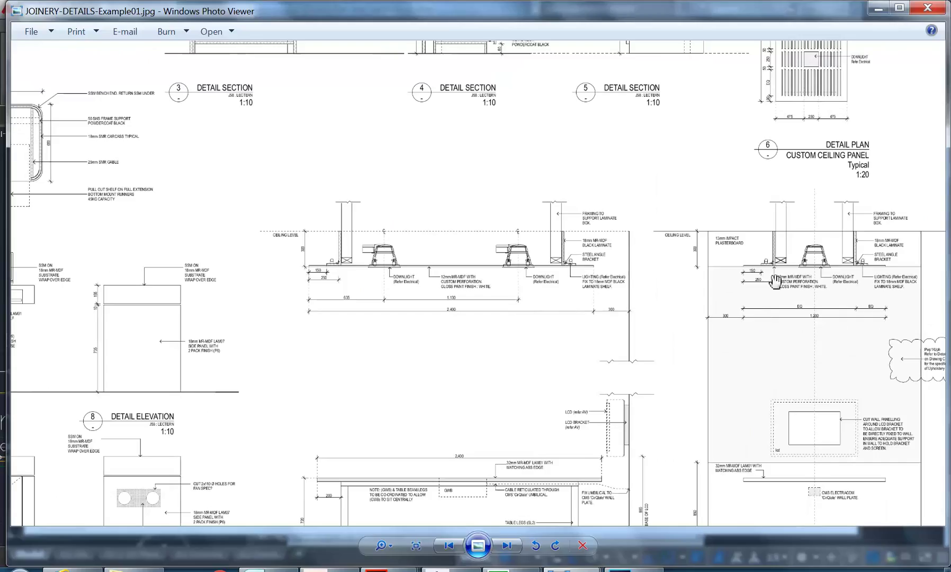
pyautogui.scroll(-3, 594, 272)
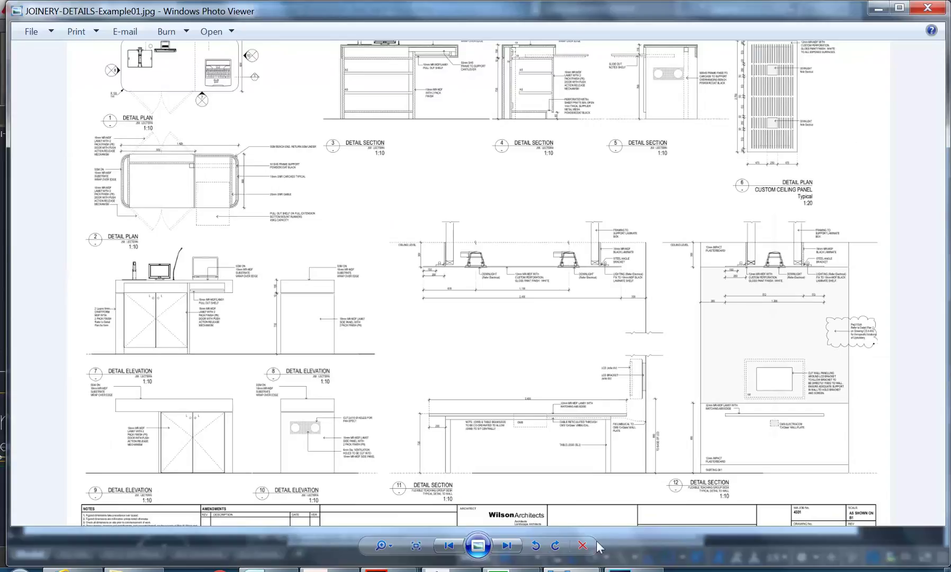
# Step: Examine the wet area plan and the kitchen joinery elevation of View 1 in JOINERY-DETAILS-Example02.jpg
pyautogui.click(505, 551)
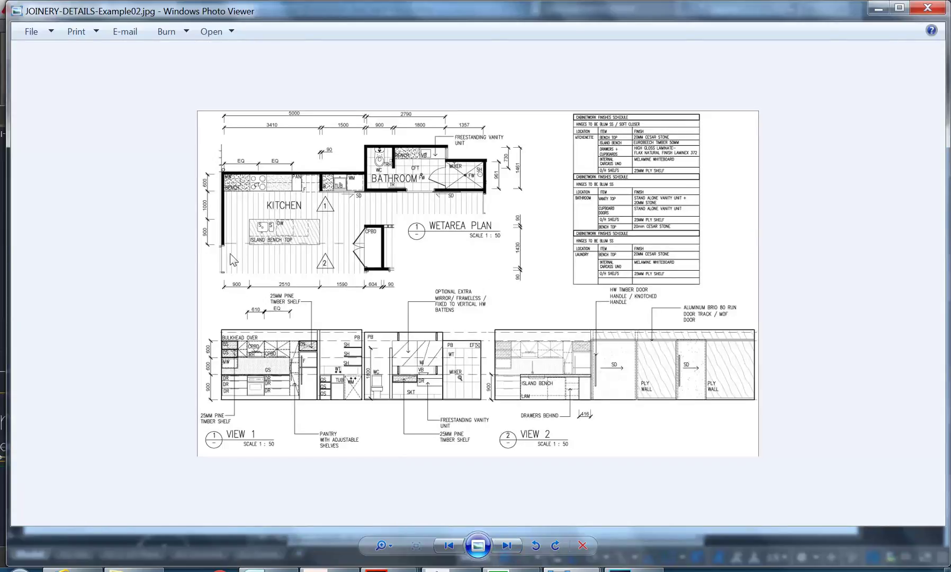
pyautogui.scroll(1, 232, 260)
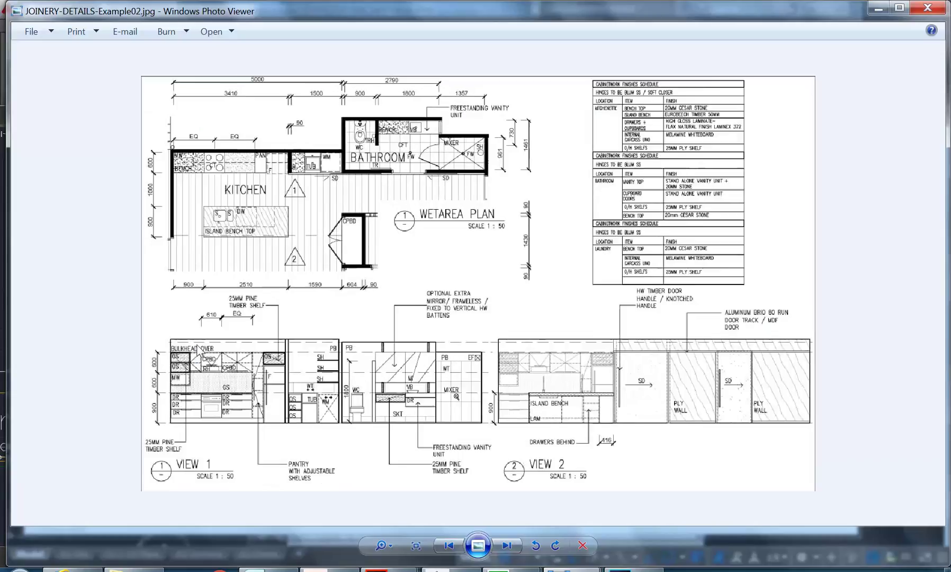
pyautogui.scroll(1, 183, 303)
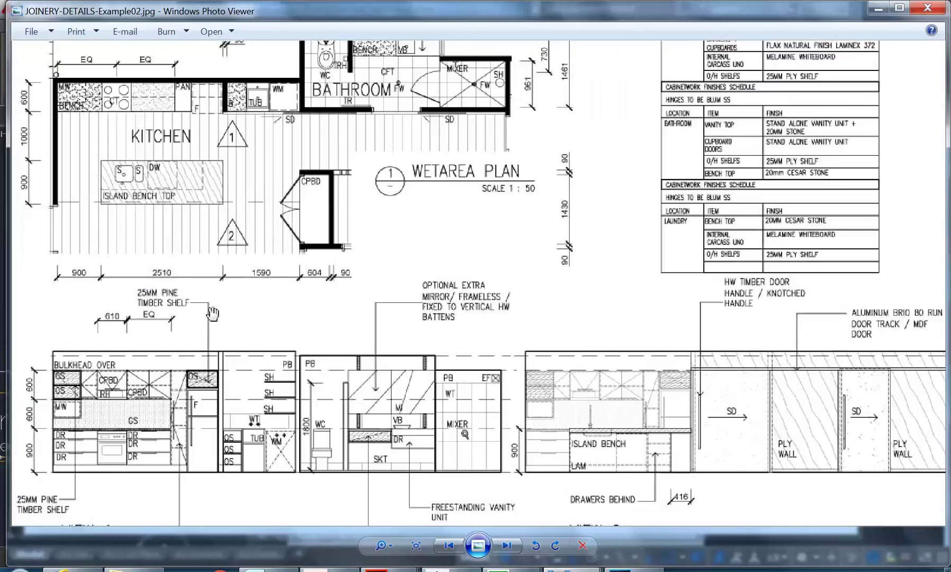
pyautogui.scroll(-1, 223, 326)
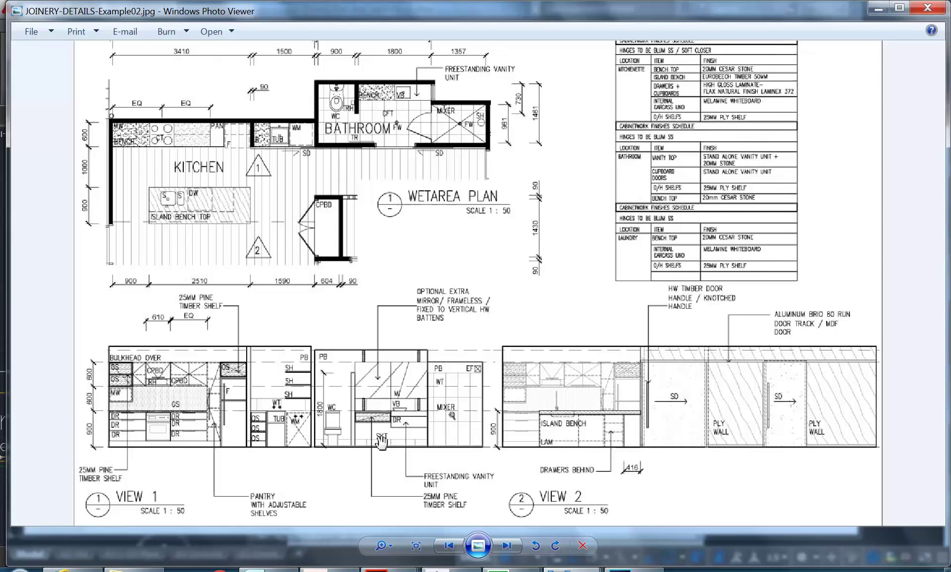
pyautogui.scroll(2, 100, 419)
pyautogui.scroll(2, 151, 418)
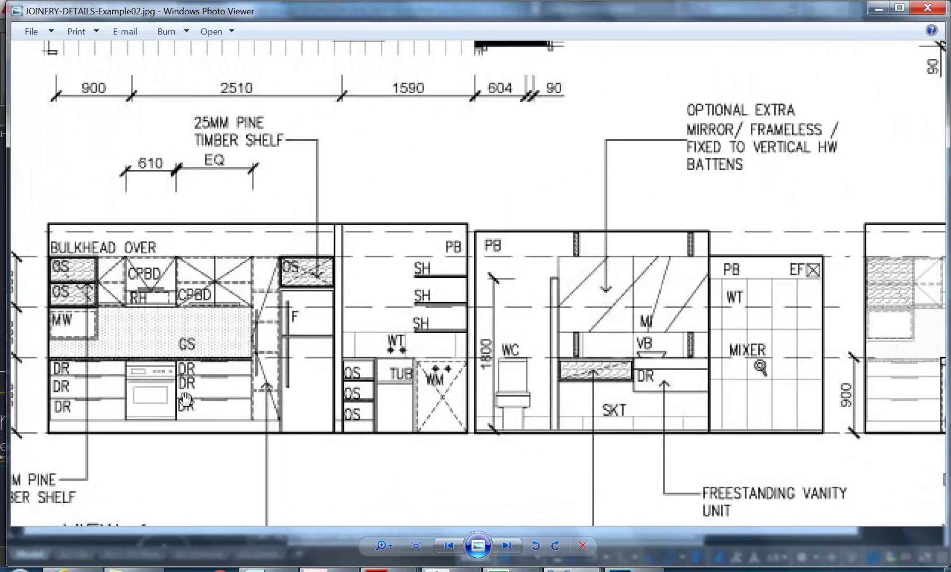
pyautogui.scroll(-3, 186, 398)
pyautogui.scroll(-1, 275, 340)
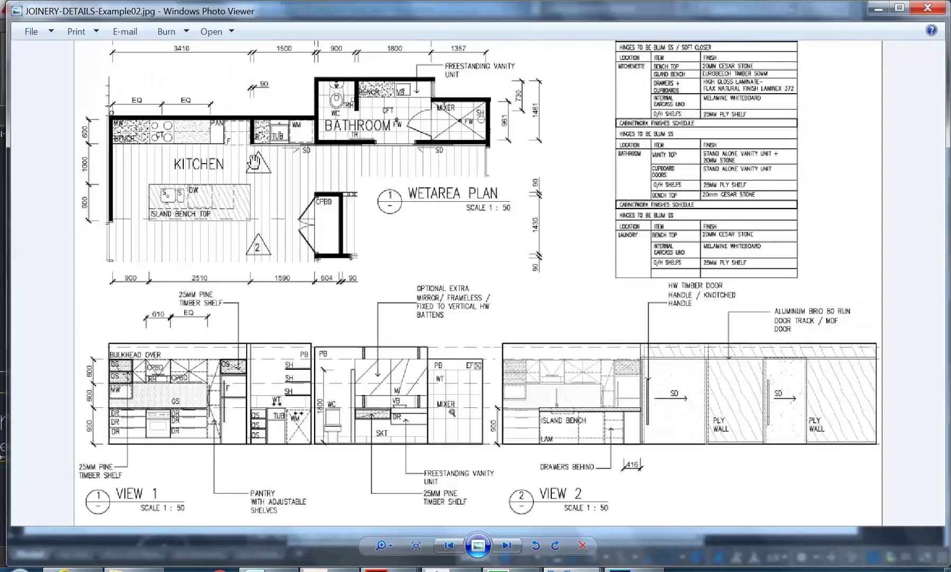
# Step: Examine the laundry and bathroom elevations in View 1 of the wet area drawing, including shelves, vanity and mirror notes
pyautogui.scroll(3, 271, 447)
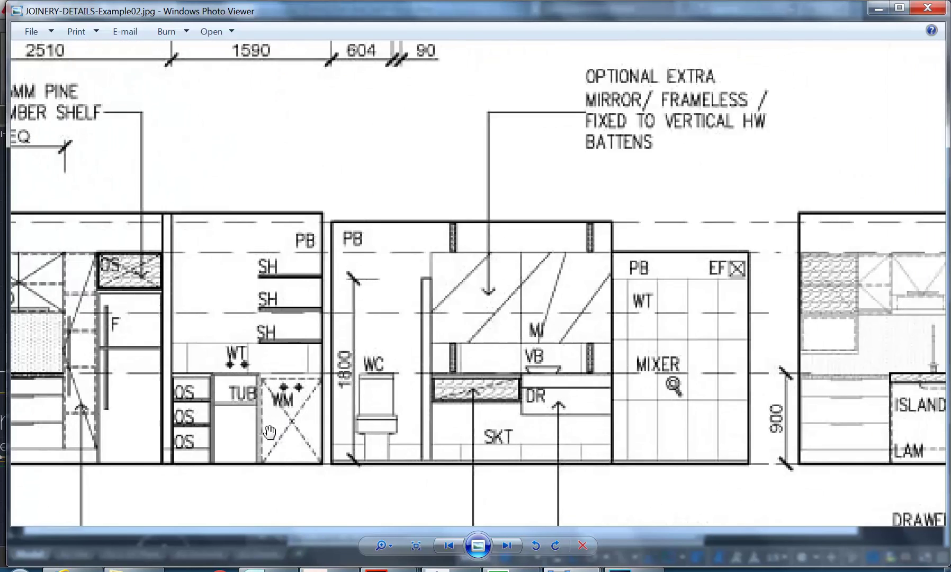
pyautogui.scroll(-2, 249, 440)
pyautogui.moveTo(343, 416); pyautogui.dragTo(310, 398)
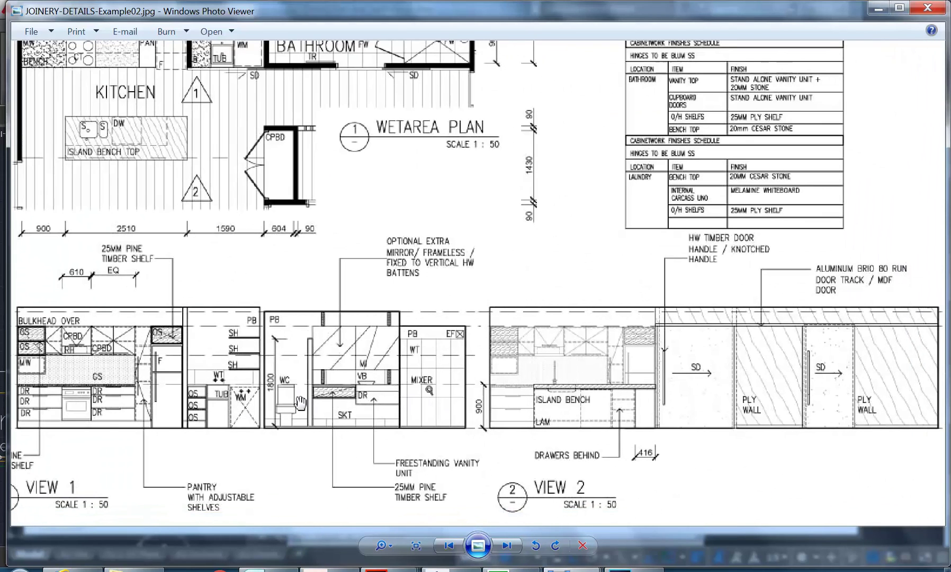
pyautogui.scroll(3, 298, 401)
pyautogui.scroll(-3, 406, 379)
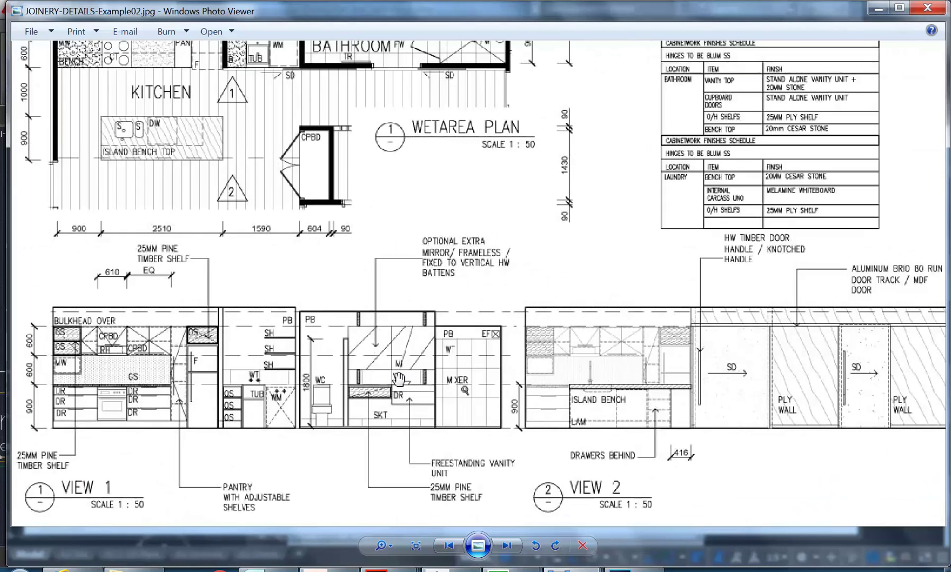
pyautogui.scroll(-2, 403, 381)
pyautogui.scroll(1, 402, 385)
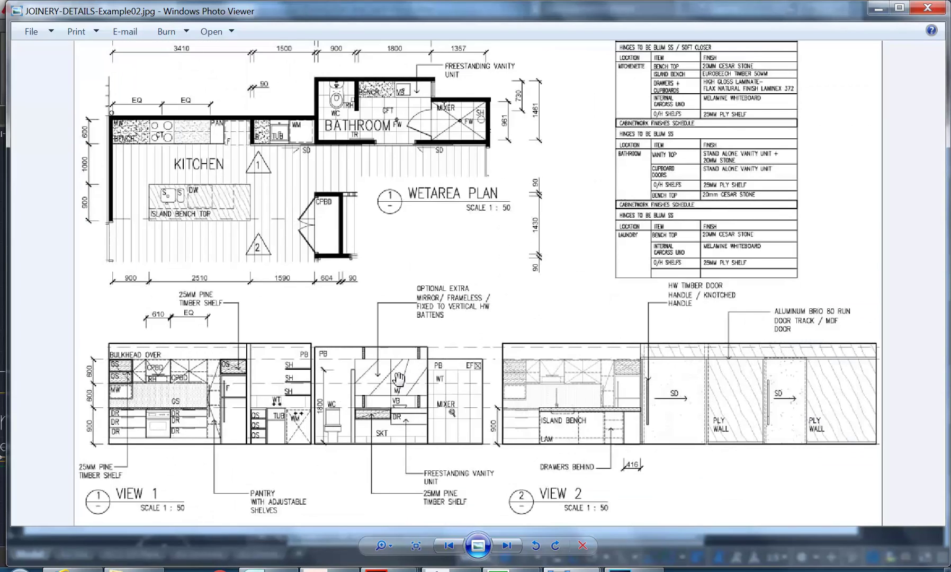
pyautogui.scroll(-1, 398, 380)
pyautogui.scroll(1, 398, 380)
# Step: Bring up JOINERY-DETAILS-Example03.jpg and examine the shelving, desk and material tags in Elevation C
pyautogui.click(507, 546)
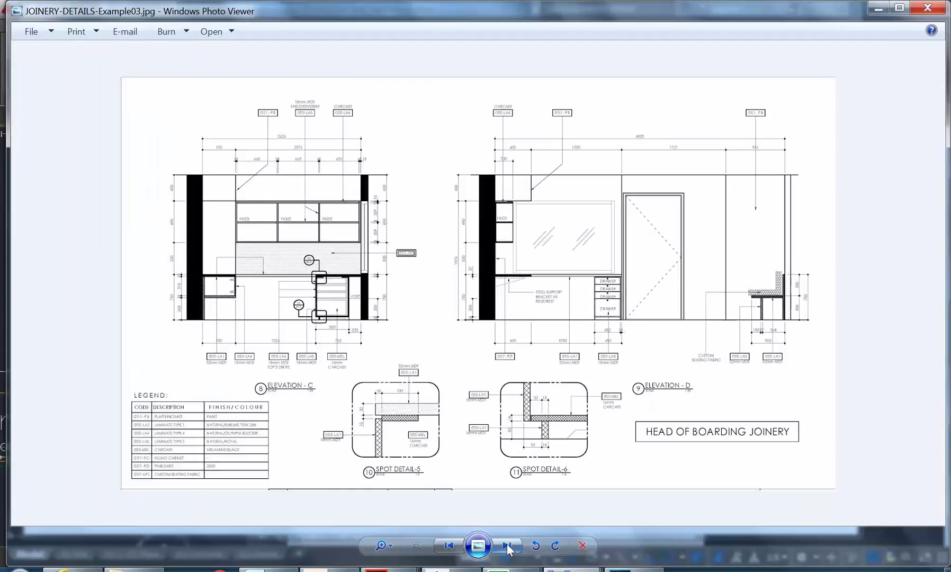
pyautogui.click(448, 546)
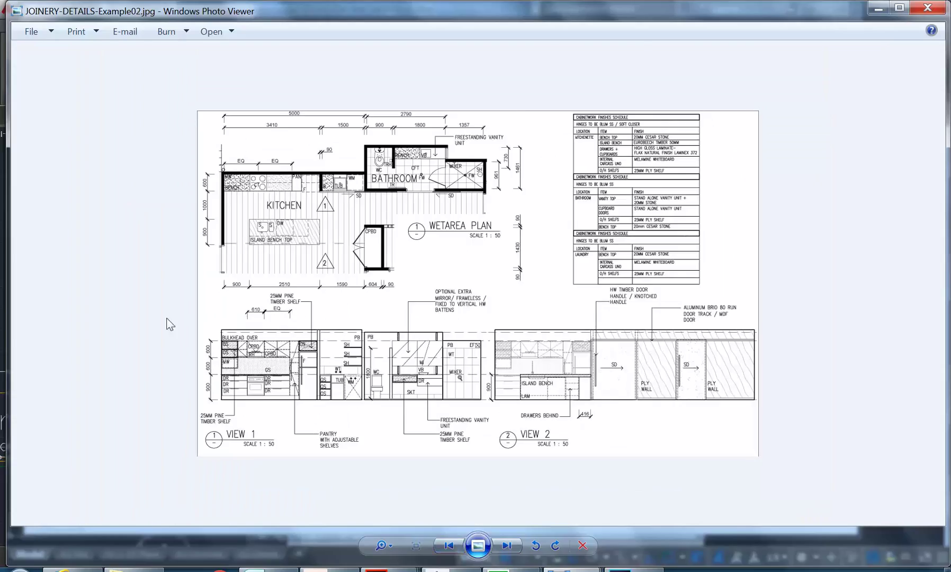
pyautogui.click(507, 547)
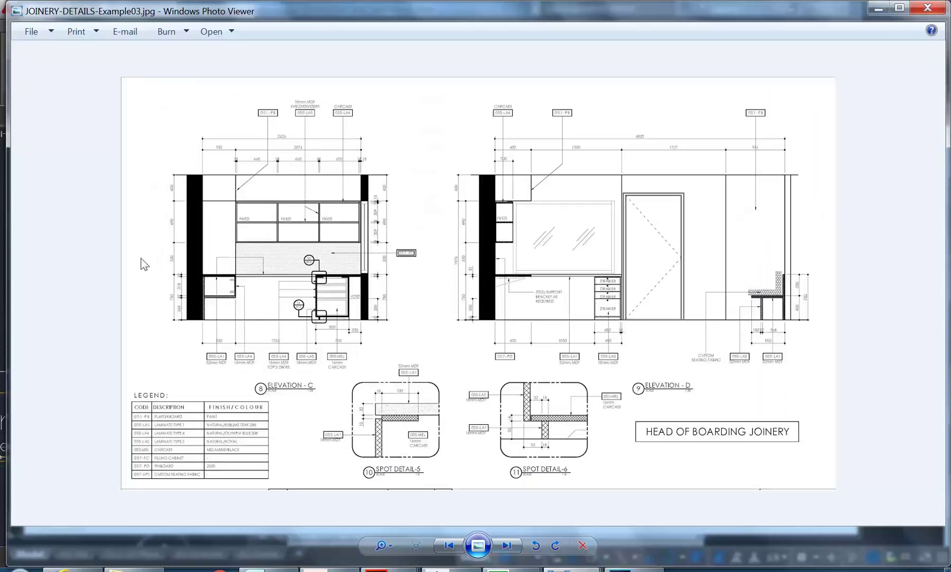
pyautogui.scroll(3, 233, 302)
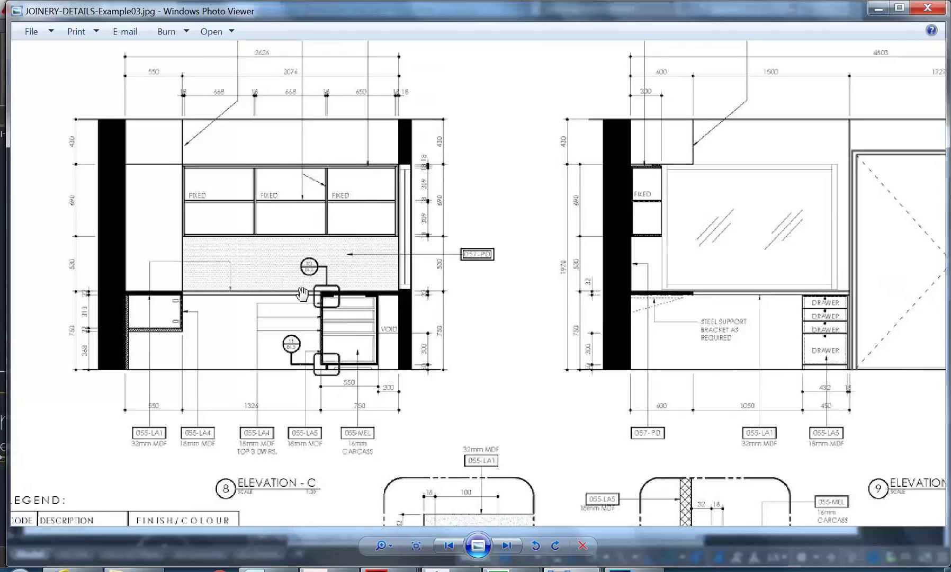
pyautogui.scroll(-2, 302, 293)
pyautogui.scroll(-1, 286, 351)
pyautogui.scroll(1, 288, 355)
pyautogui.scroll(-1, 289, 359)
pyautogui.scroll(1, 286, 352)
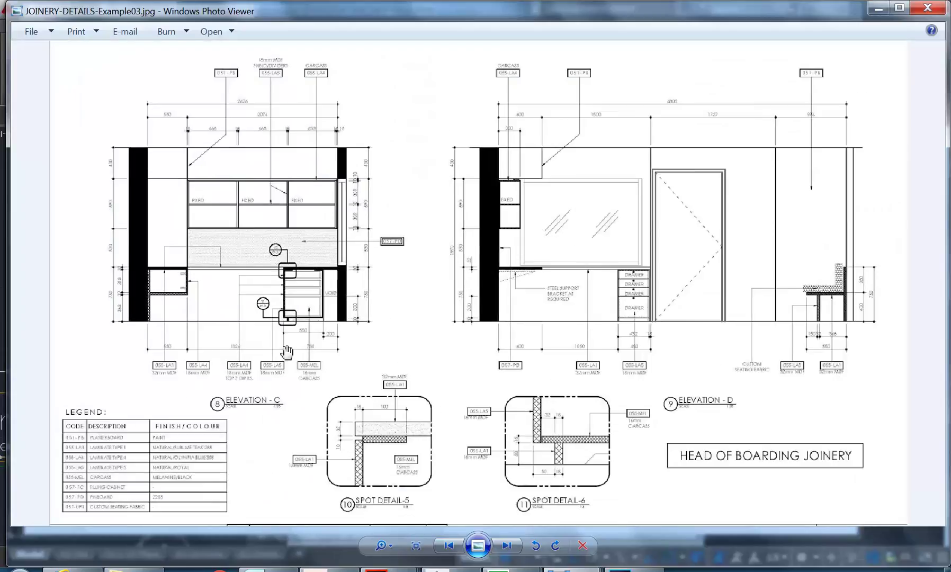
# Step: Examine Spot Details 5 and 6 and the desk, drawers and seat in Elevation D of the Head of Boarding joinery sheet
pyautogui.scroll(2, 197, 331)
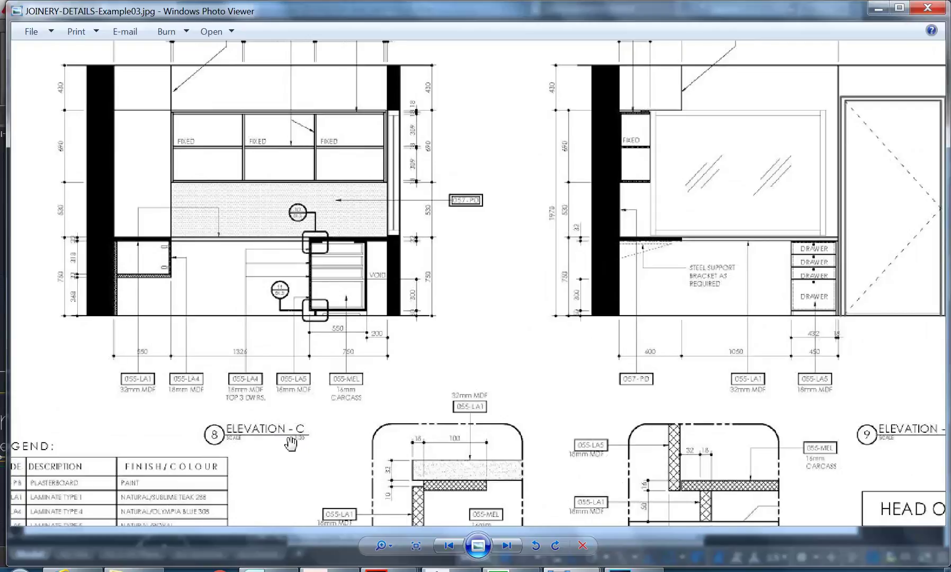
pyautogui.moveTo(291, 444); pyautogui.dragTo(201, 308)
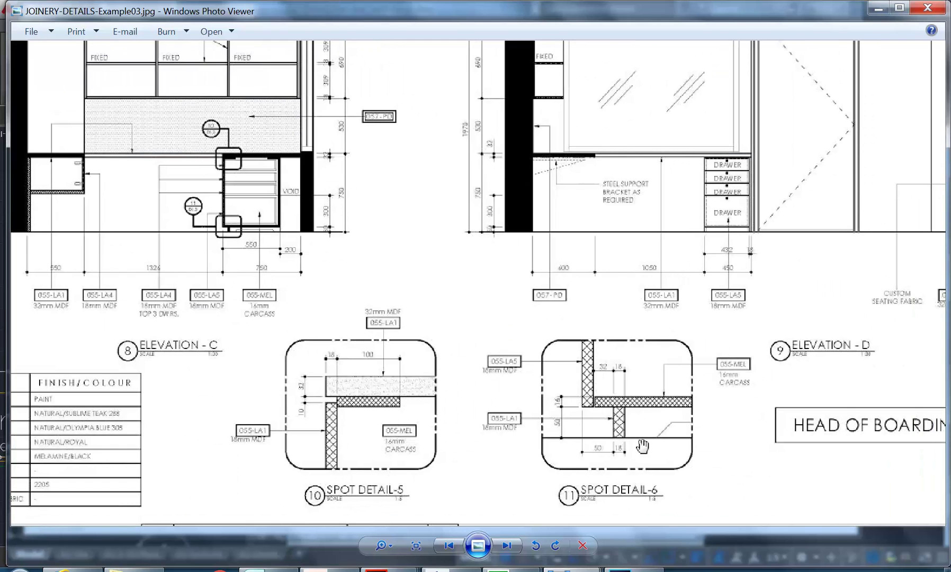
pyautogui.scroll(-5, 433, 327)
pyautogui.scroll(3, 765, 260)
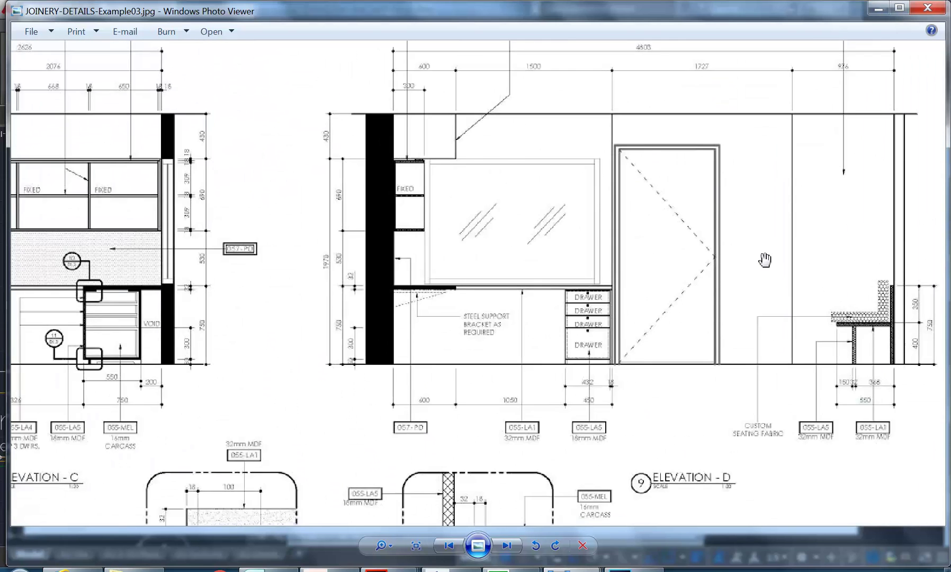
pyautogui.scroll(-3, 748, 264)
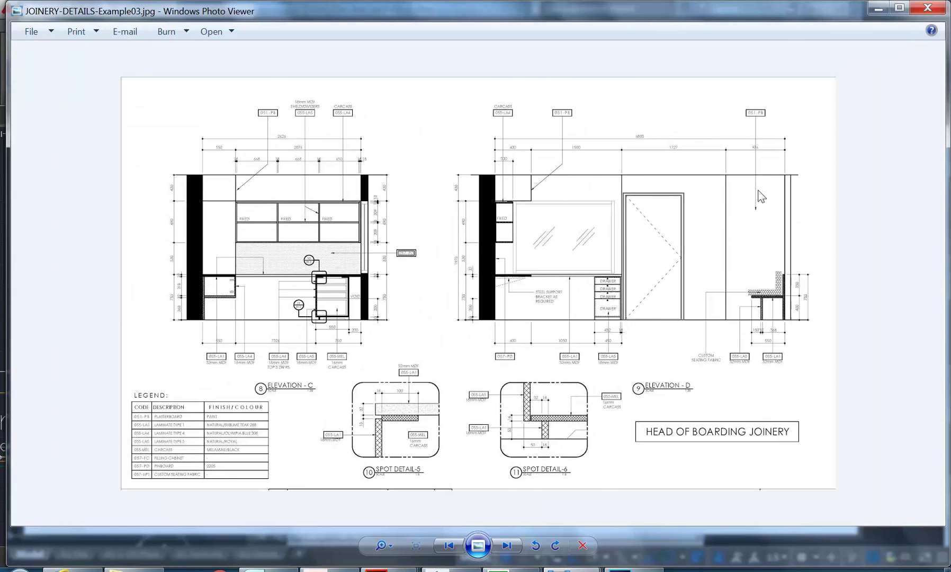
pyautogui.scroll(4, 793, 164)
pyautogui.moveTo(560, 321); pyautogui.dragTo(760, 177)
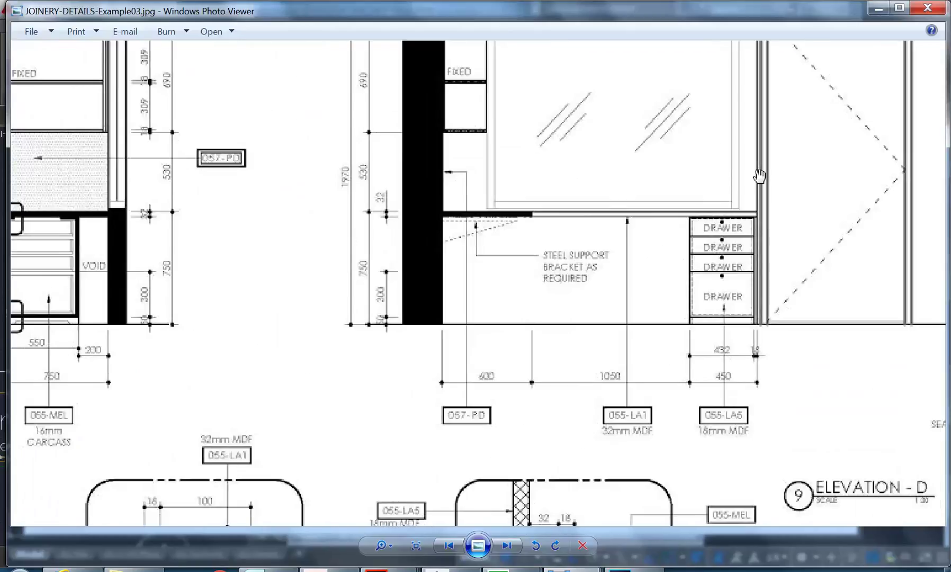
pyautogui.scroll(-5, 534, 205)
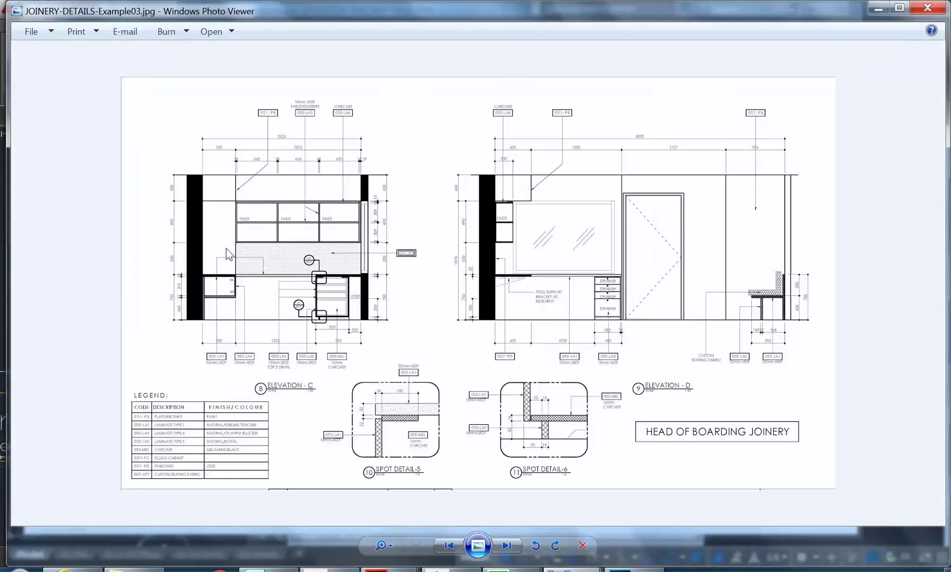
# Step: Inspect the detail callouts on the drawer unit and the fixed shelves above the desk in Elevation C
pyautogui.scroll(4, 299, 259)
pyautogui.moveTo(331, 317)
pyautogui.mouseDown()
pyautogui.moveTo(358, 324)
pyautogui.moveTo(343, 297)
pyautogui.mouseUp()
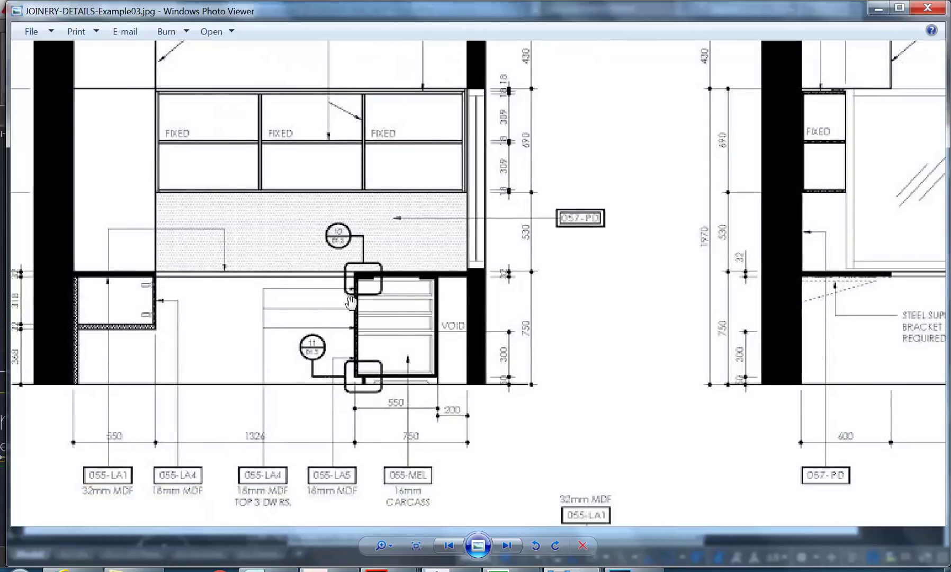
pyautogui.moveTo(234, 57); pyautogui.dragTo(241, 151)
pyautogui.scroll(-3, 241, 169)
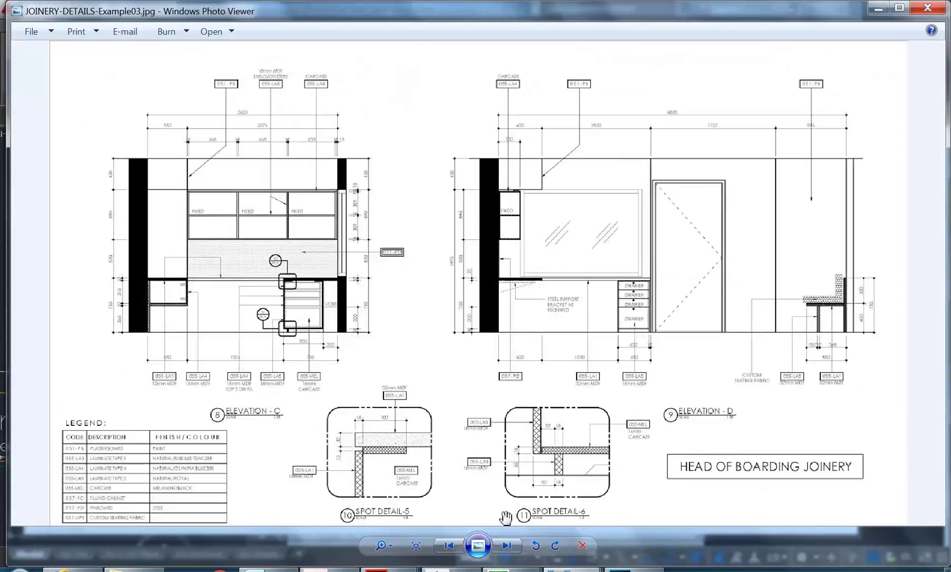
# Step: View the credenza drawings in JOINERY-DETAILS-Example04.png and switch to the EDi Project Plan and Sections v1 drawing in AutoCAD
pyautogui.click(508, 547)
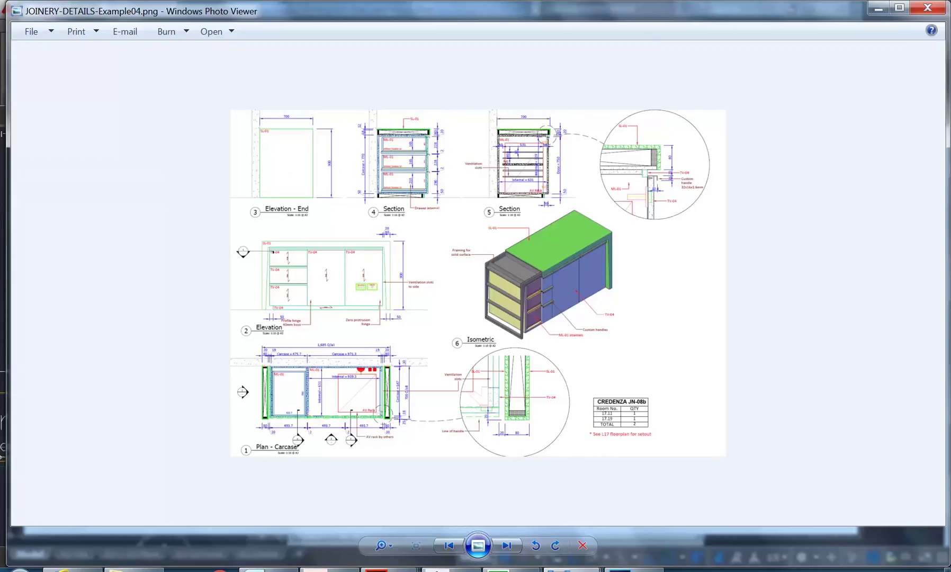
pyautogui.click(377, 570)
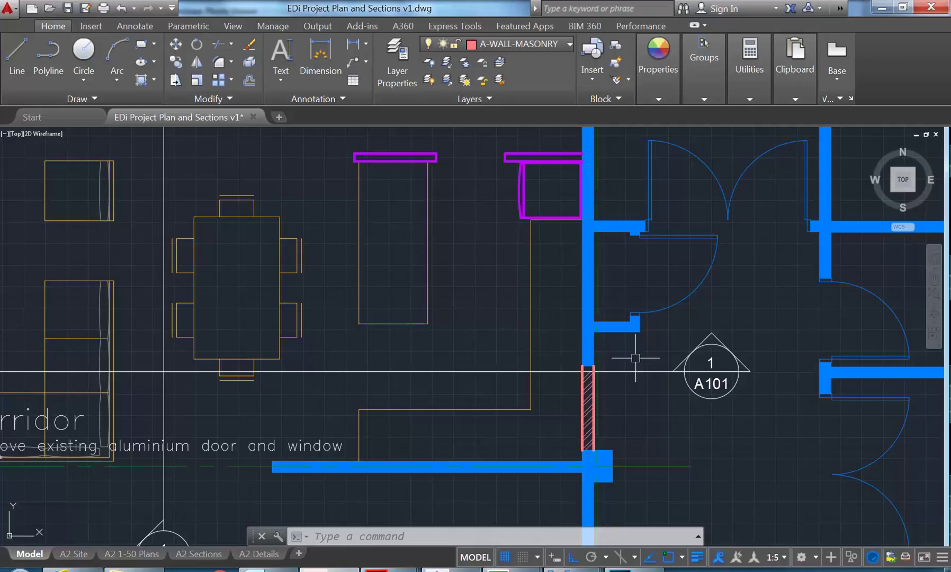
# Step: Copy the 1/A101 section marker beside the masonry infill into the kitchen, between the island and the counter, with ortho off
pyautogui.moveTo(742, 339); pyautogui.dragTo(649, 300, button='middle')
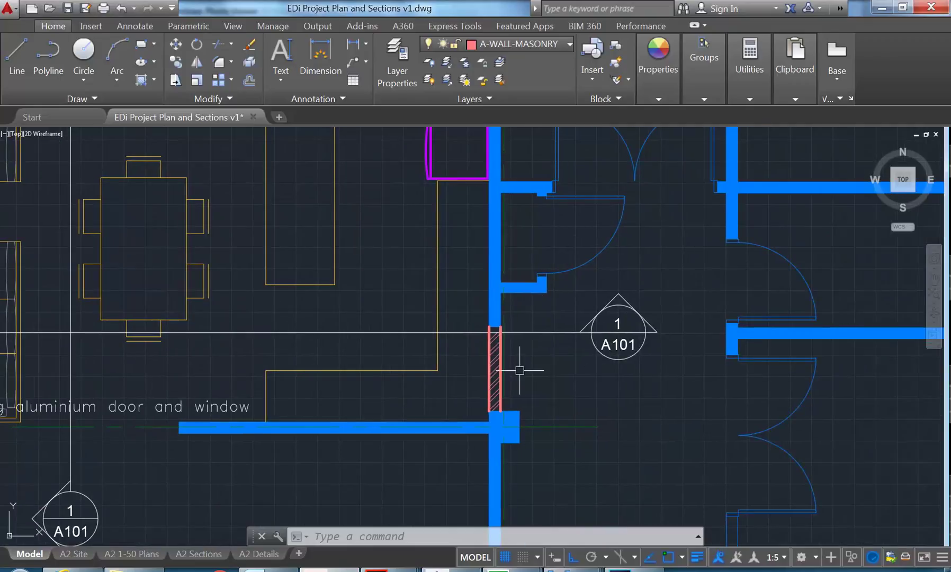
pyautogui.scroll(-3, 365, 374)
pyautogui.scroll(3, 366, 377)
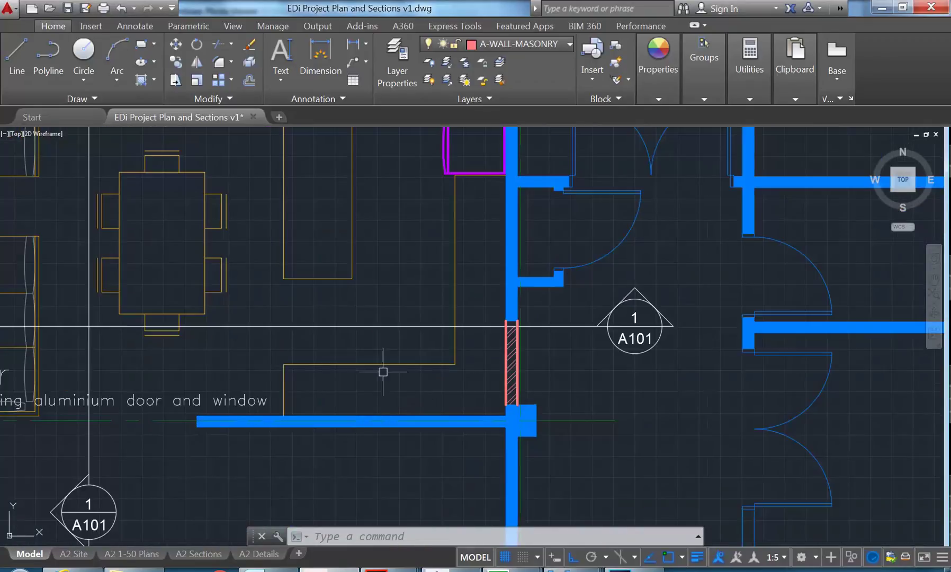
pyautogui.scroll(-2, 339, 422)
pyautogui.moveTo(330, 384); pyautogui.dragTo(330, 388, button='middle')
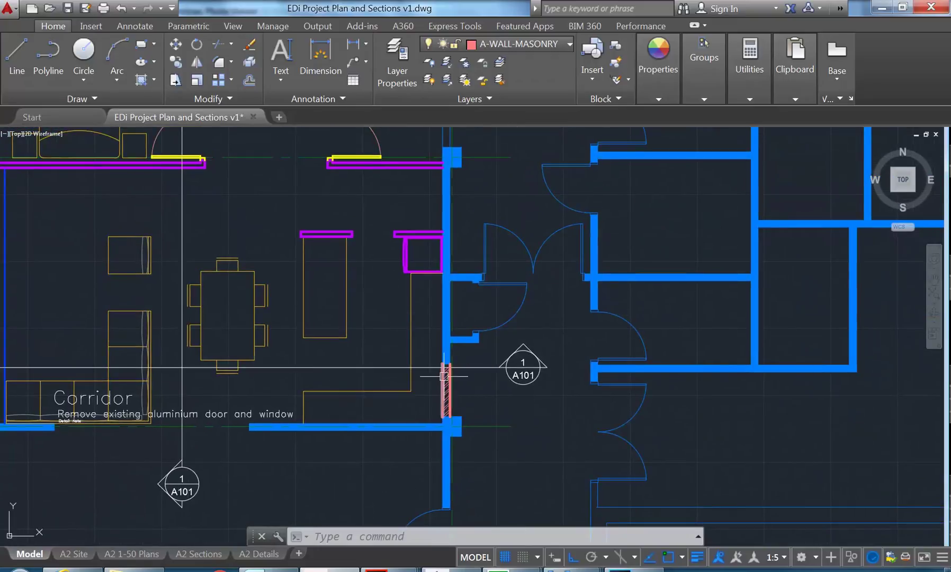
pyautogui.scroll(4, 513, 373)
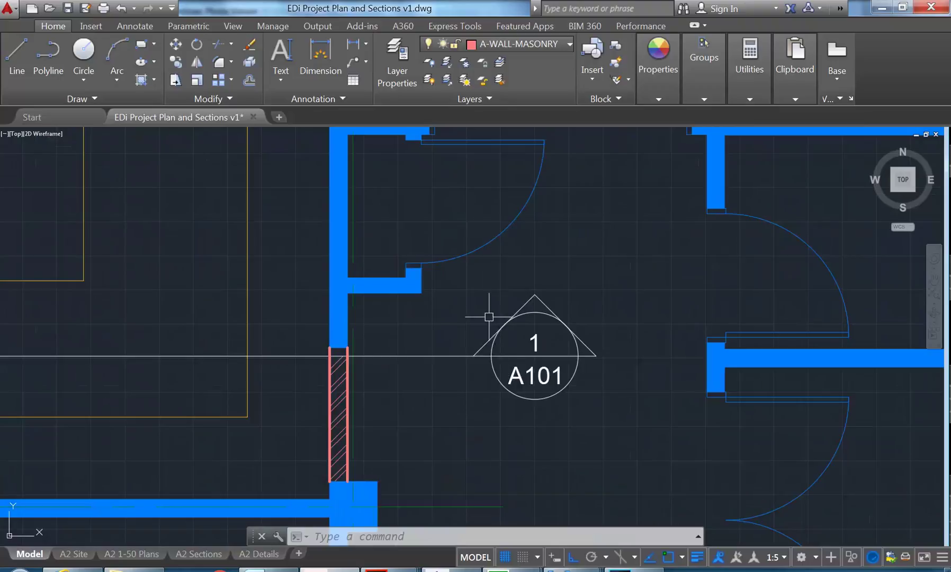
pyautogui.click(447, 278)
pyautogui.click(624, 425)
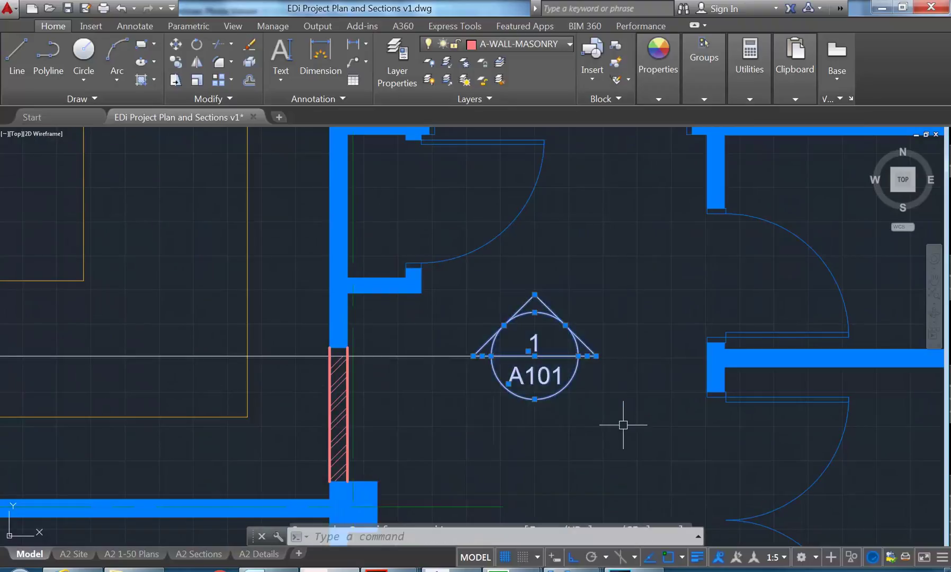
pyautogui.click(197, 83)
pyautogui.click(536, 354)
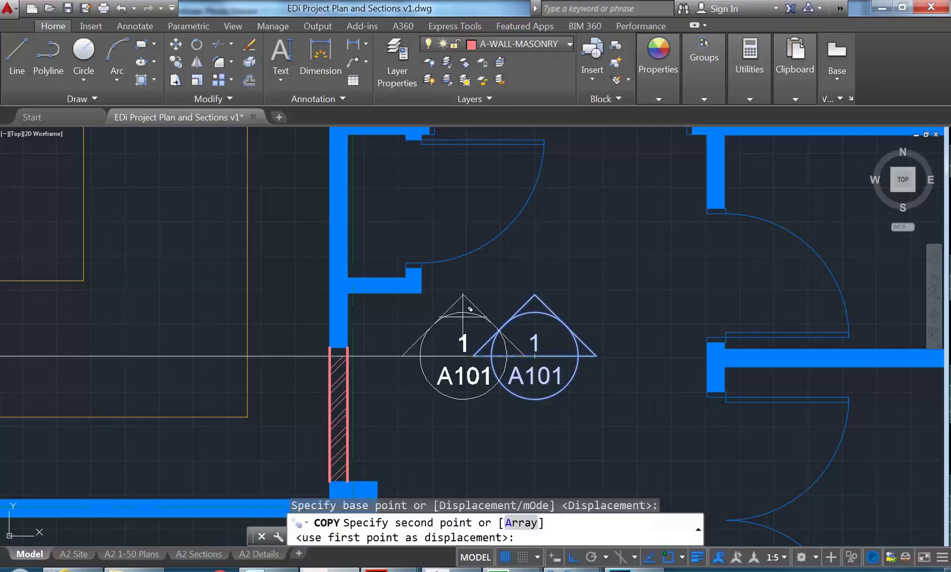
pyautogui.moveTo(379, 265); pyautogui.dragTo(493, 379, button='middle')
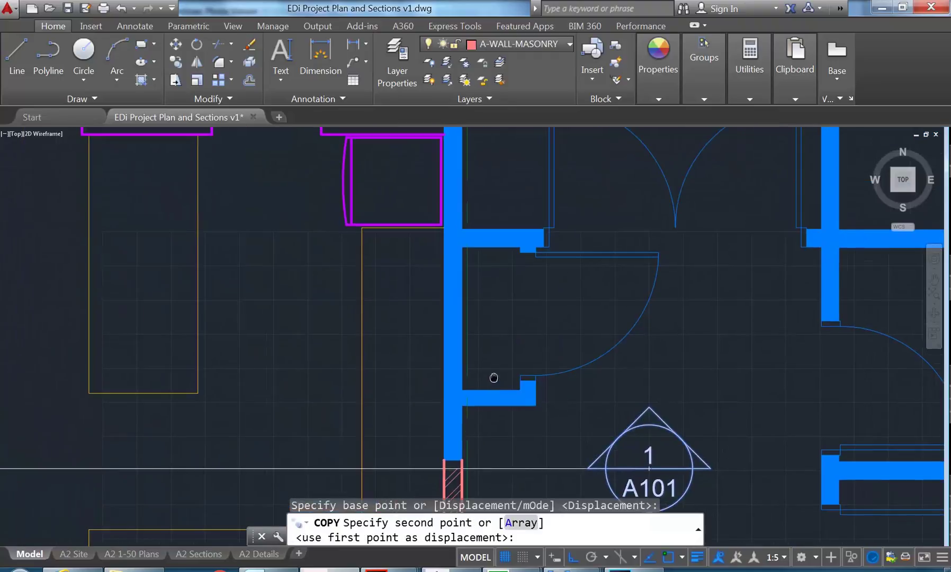
pyautogui.click(572, 558)
pyautogui.scroll(-2, 371, 296)
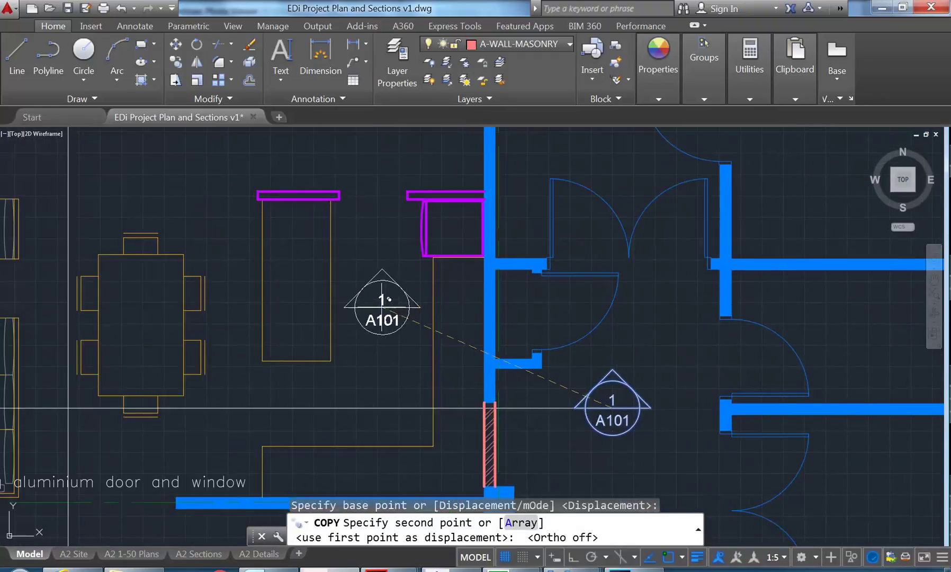
pyautogui.moveTo(385, 300); pyautogui.dragTo(409, 306, button='middle')
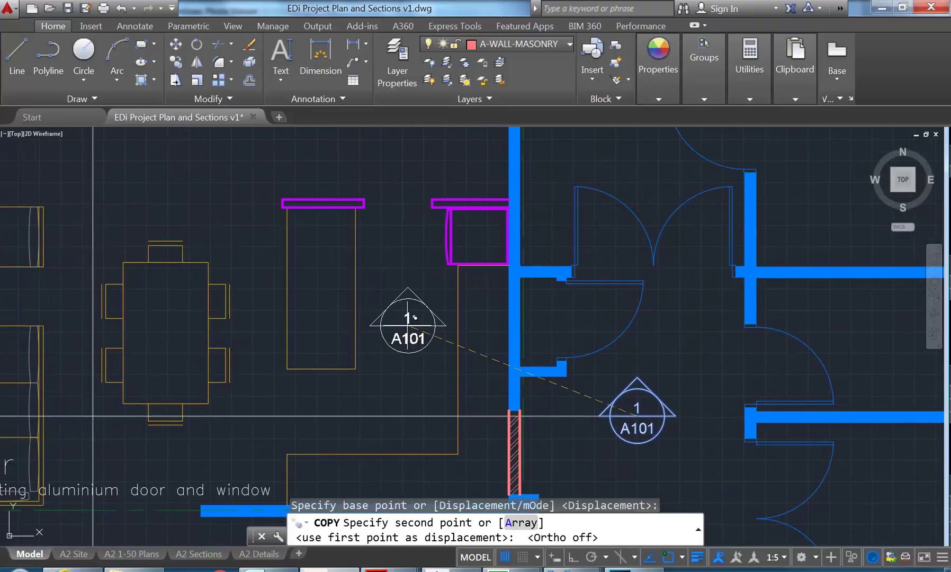
pyautogui.click(413, 329)
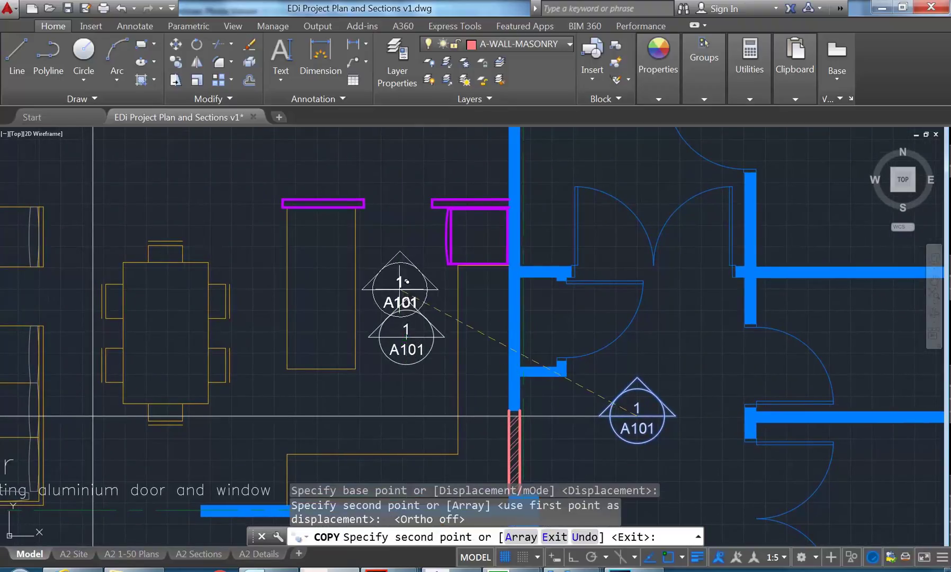
pyautogui.rightClick(401, 291)
pyautogui.click(424, 298)
# Step: Copy the kitchen's 1/A101 marker to the open floor above the dining table
pyautogui.scroll(2, 415, 356)
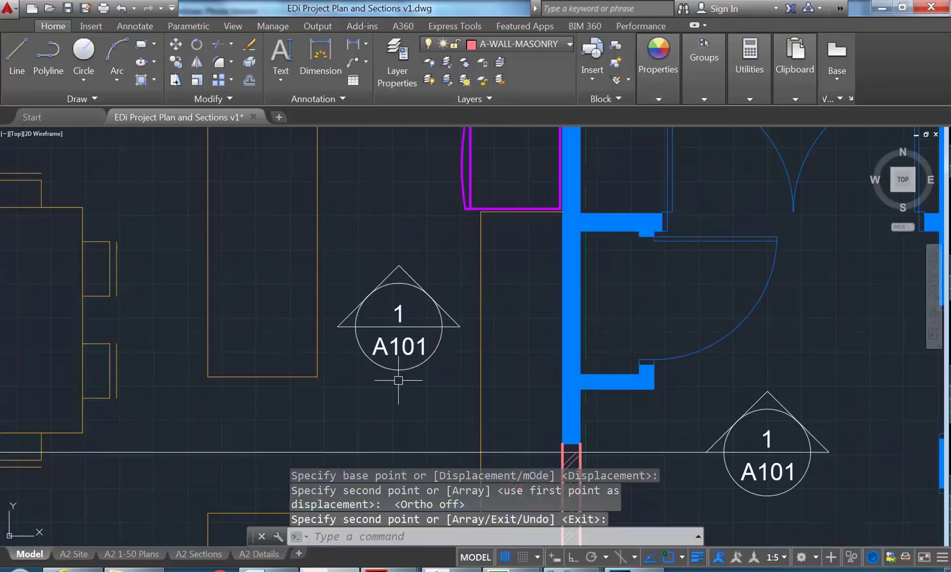
pyautogui.moveTo(371, 377); pyautogui.dragTo(339, 374, button='middle')
pyautogui.scroll(-3, 344, 395)
pyautogui.scroll(3, 315, 340)
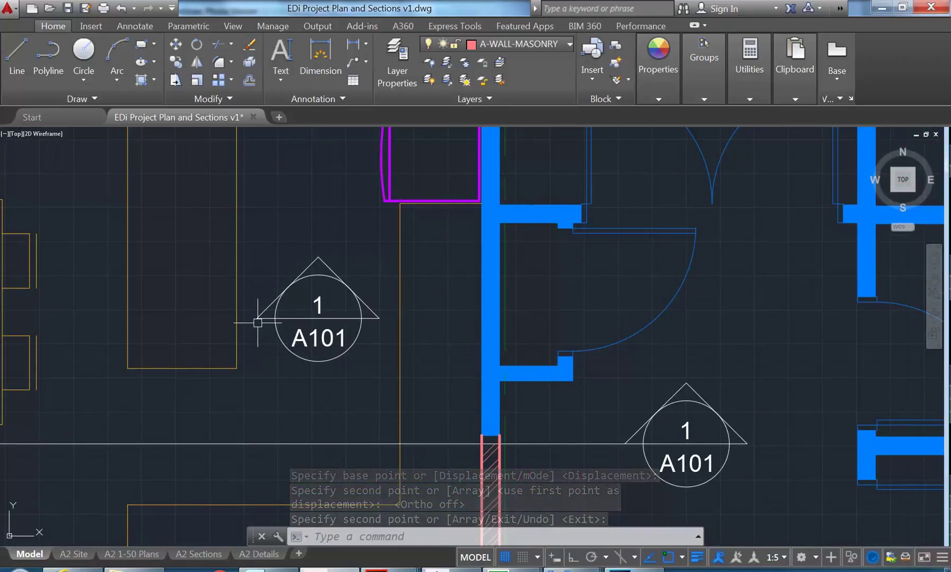
pyautogui.moveTo(266, 254); pyautogui.dragTo(276, 263, button='middle')
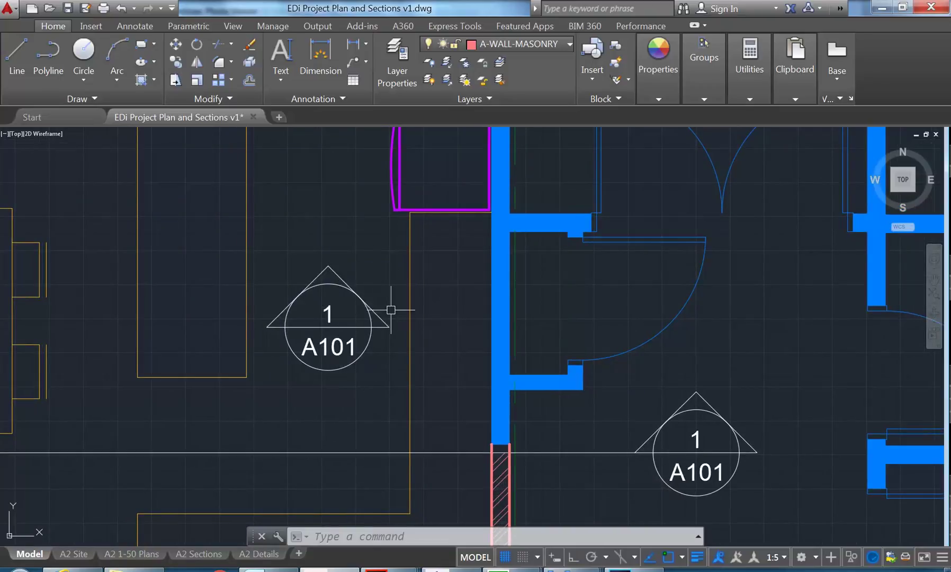
pyautogui.click(356, 262)
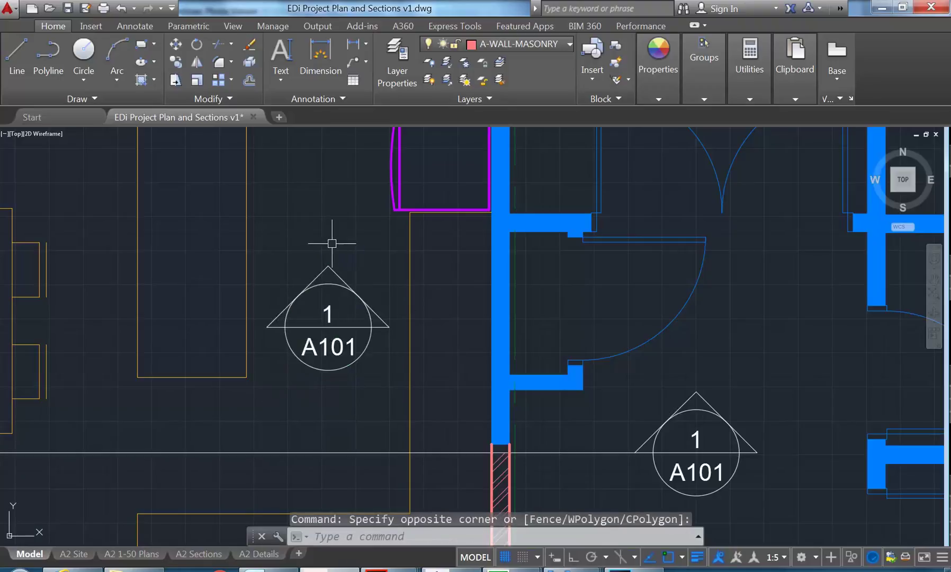
pyautogui.click(295, 381)
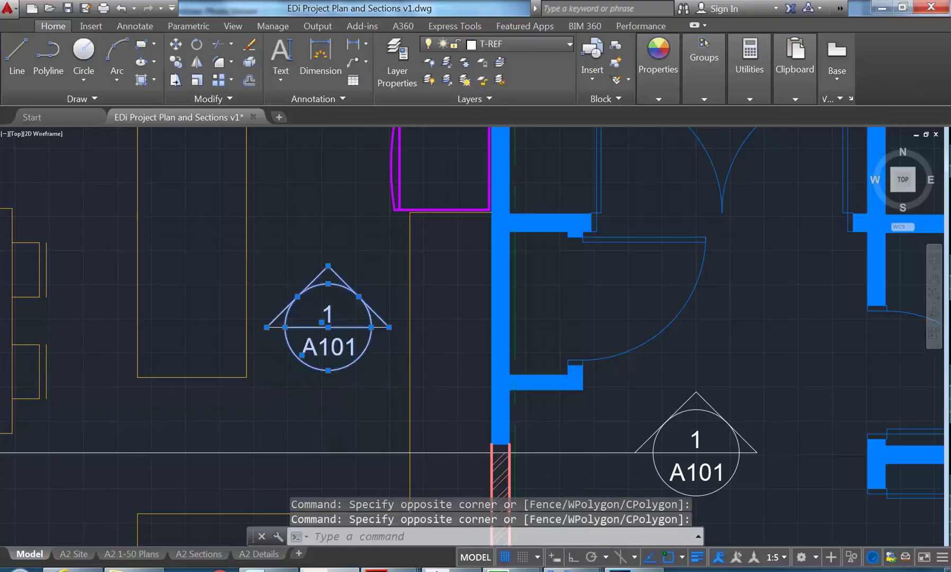
pyautogui.scroll(-3, 516, 386)
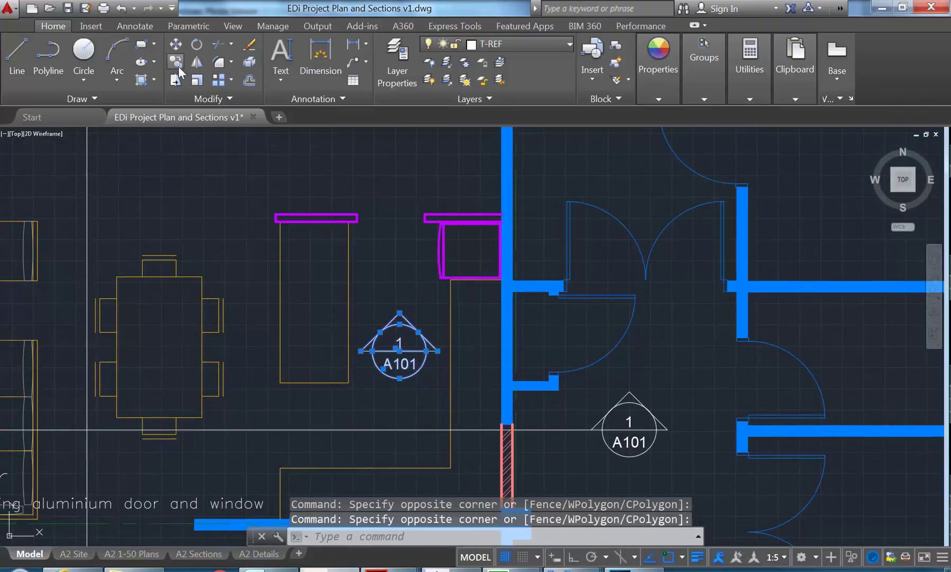
pyautogui.click(176, 63)
pyautogui.click(399, 350)
pyautogui.moveTo(322, 318); pyautogui.dragTo(462, 434, button='middle')
pyautogui.click(339, 307)
pyautogui.rightClick(357, 316)
pyautogui.click(371, 323)
# Step: Mirror the two arrow lines of the marker above the dining table across its horizontal diameter, keeping the source lines, to form a diamond
pyautogui.scroll(4, 321, 290)
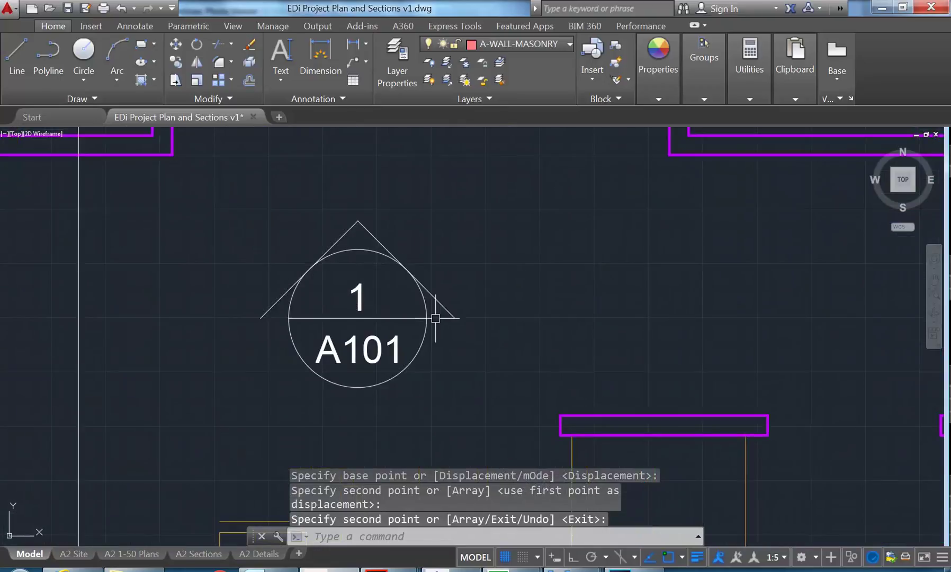
pyautogui.click(385, 240)
pyautogui.click(327, 207)
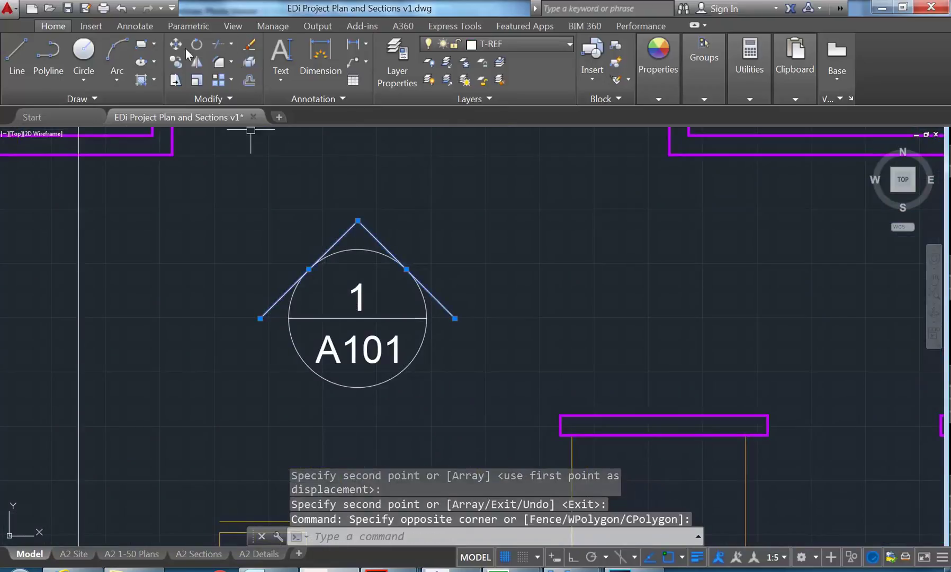
pyautogui.click(201, 61)
pyautogui.click(260, 318)
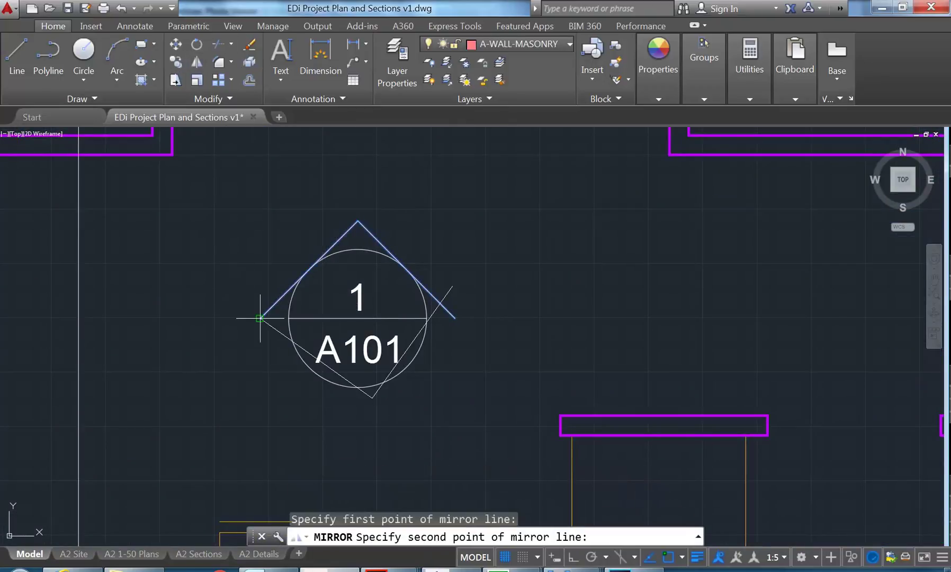
pyautogui.click(455, 318)
pyautogui.rightClick(473, 278)
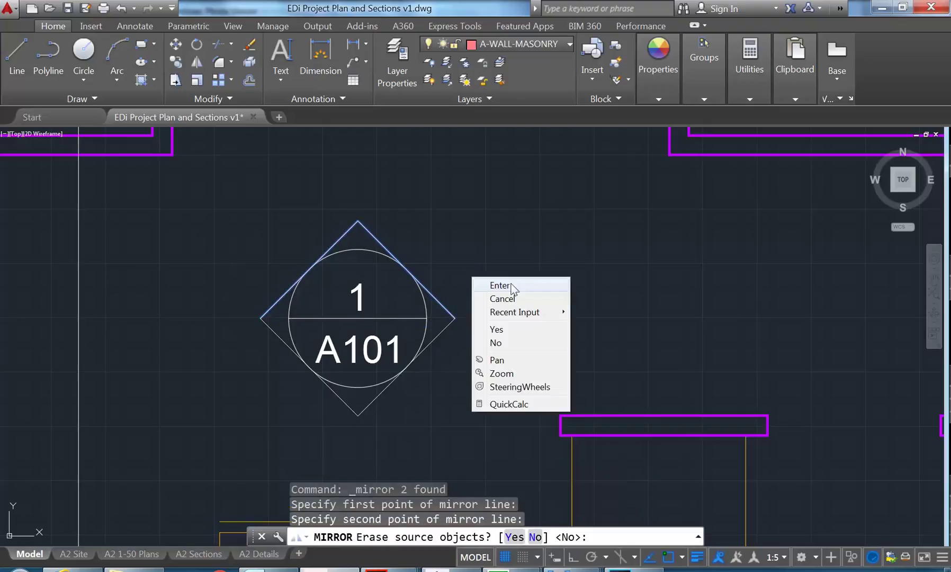
pyautogui.click(501, 285)
# Step: Erase the horizontal divider line inside the diamond marker's circle and move the number 1 just outside the diamond's right corner
pyautogui.click(366, 320)
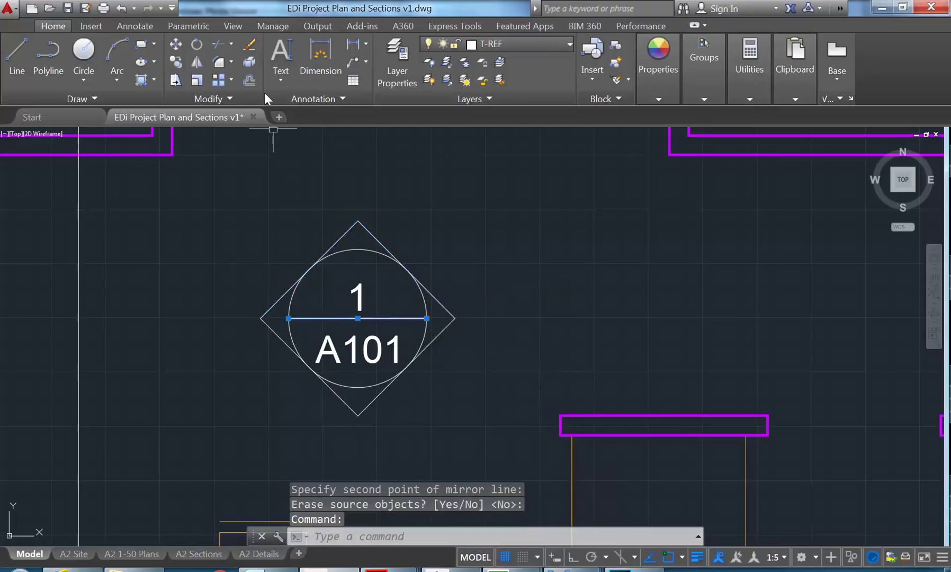
pyautogui.click(250, 45)
pyautogui.click(361, 304)
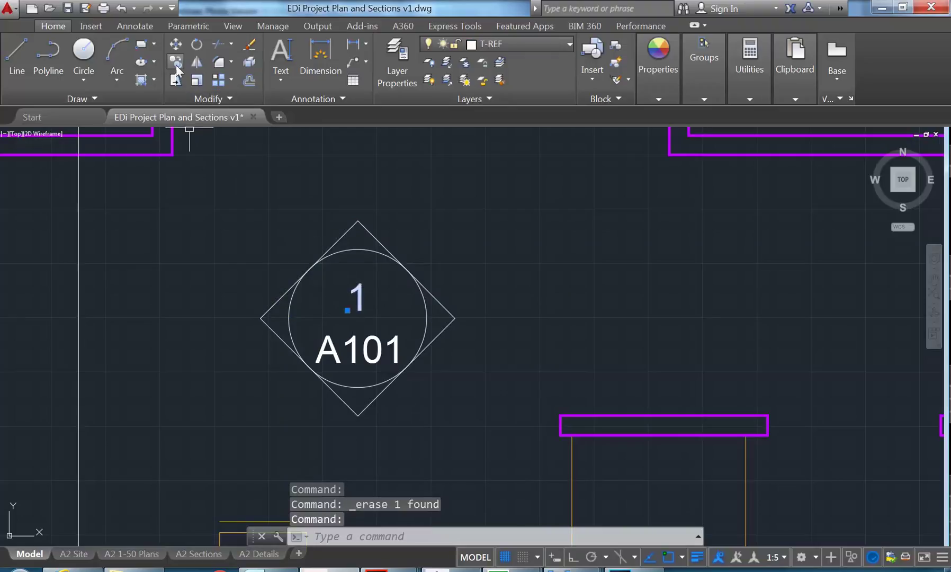
pyautogui.click(176, 45)
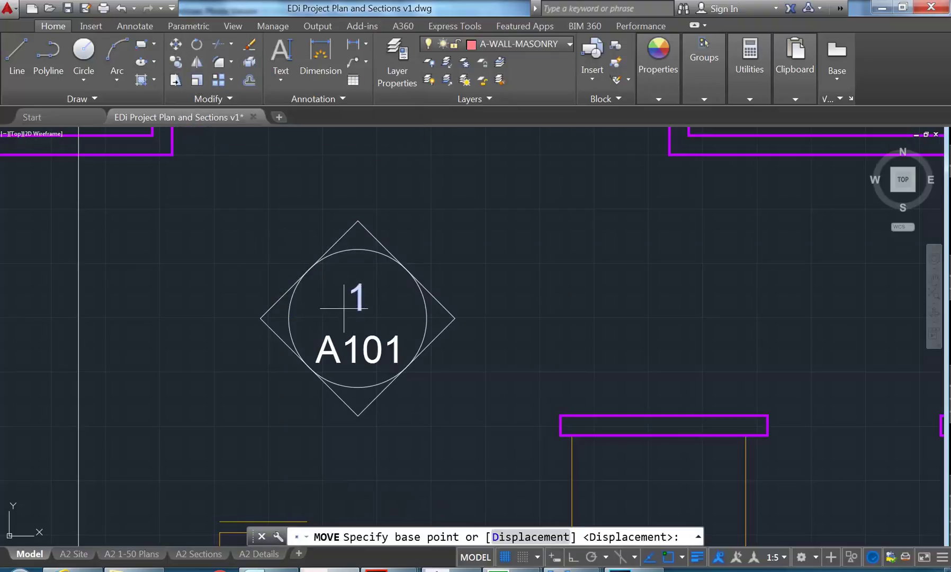
pyautogui.click(358, 318)
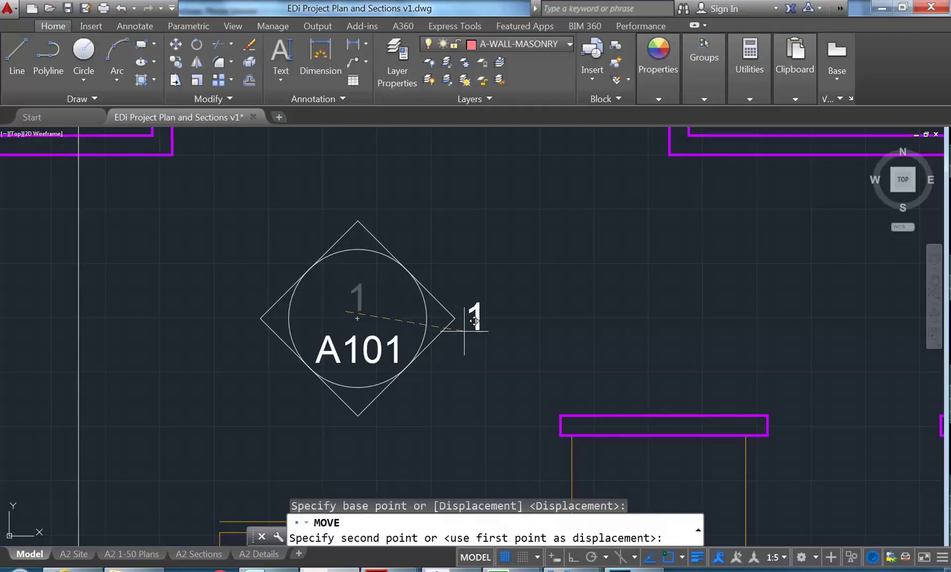
pyautogui.click(475, 321)
# Step: Copy the number 1 to the left, top and bottom corners of the diamond marker, using ortho only for the left copy
pyautogui.click(480, 314)
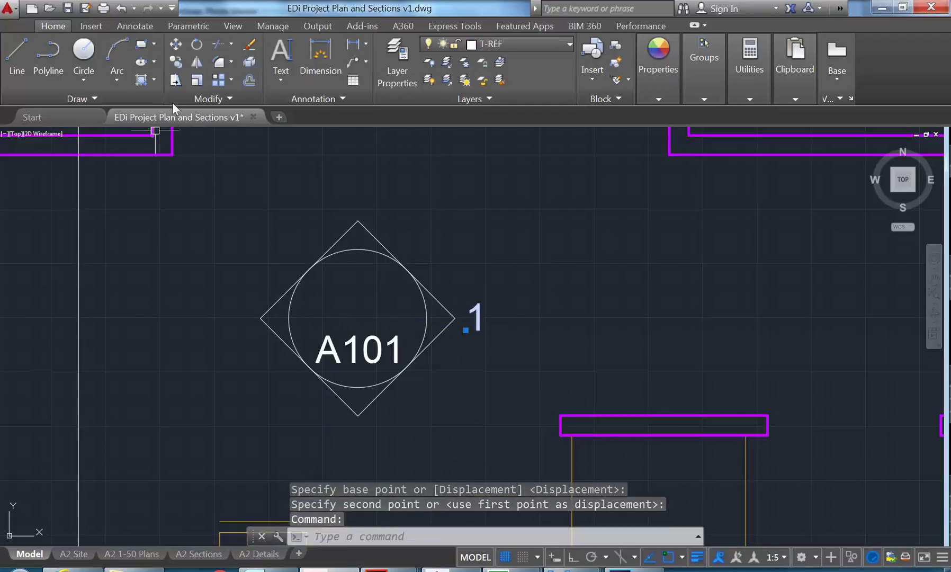
pyautogui.click(175, 62)
pyautogui.click(459, 322)
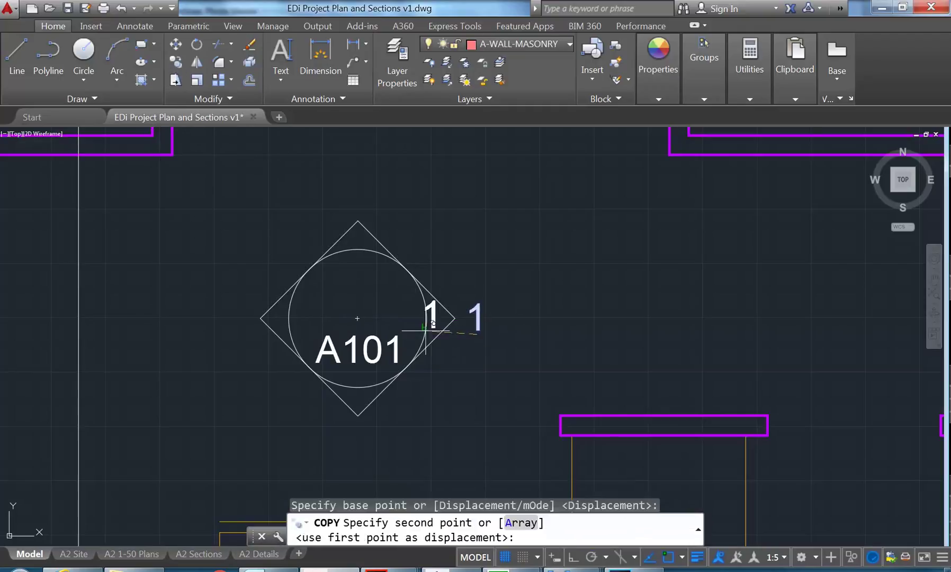
pyautogui.click(574, 557)
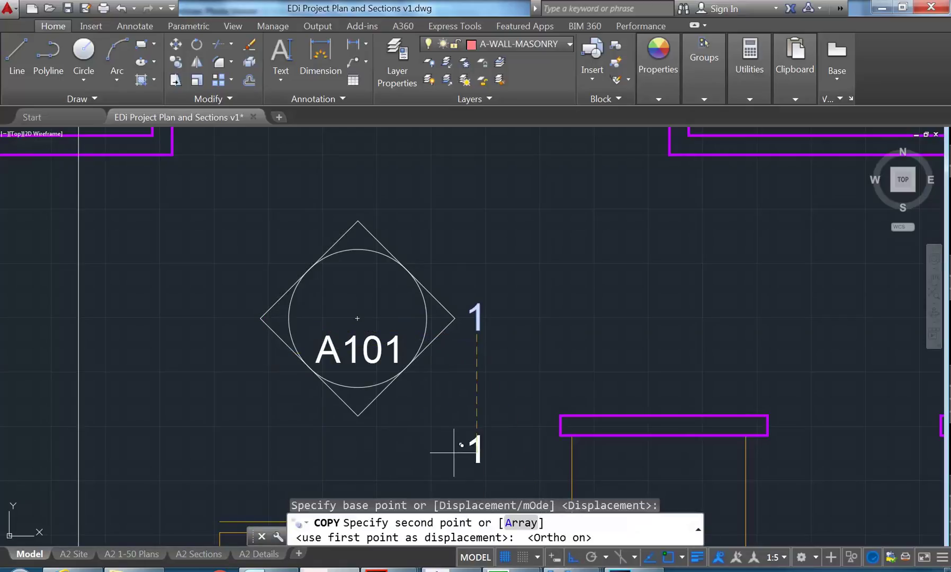
pyautogui.click(238, 355)
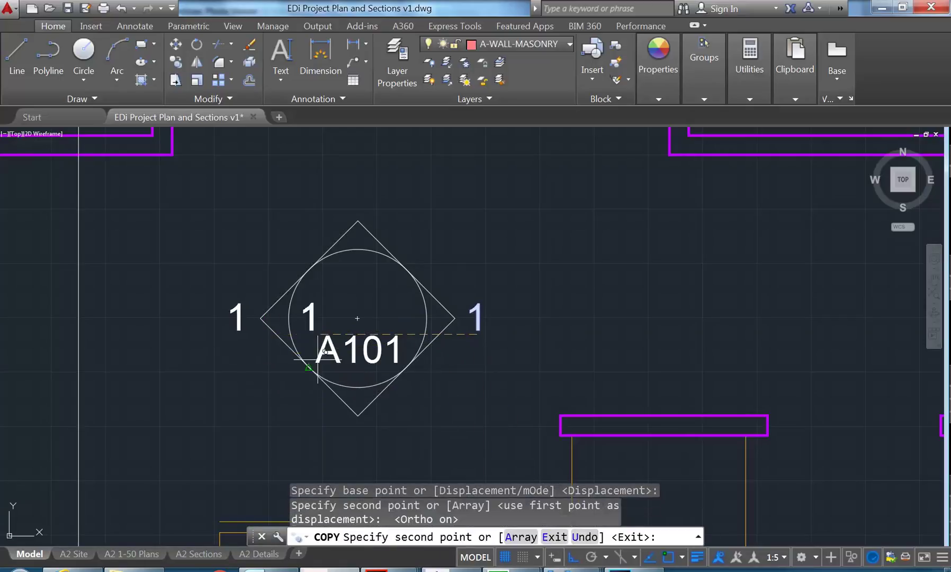
pyautogui.click(572, 561)
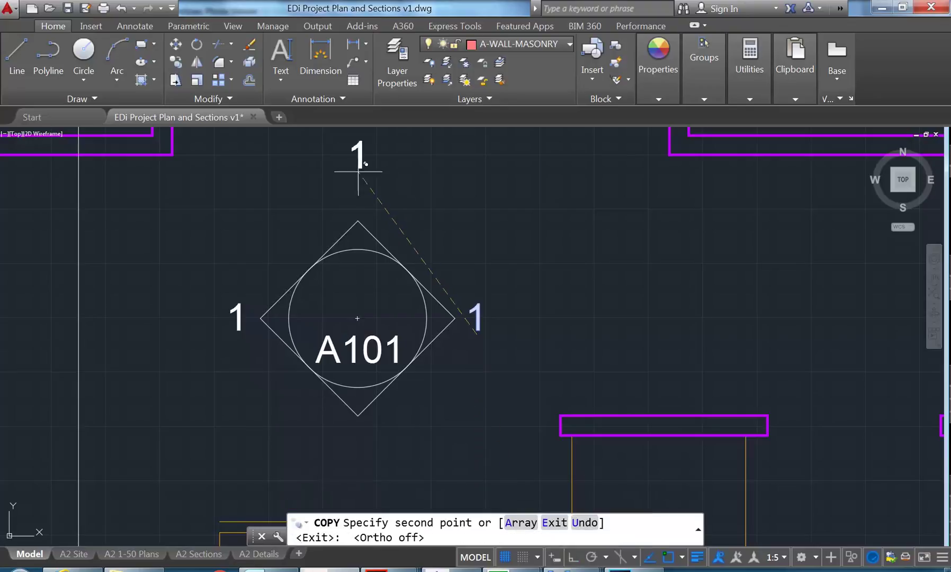
pyautogui.click(349, 213)
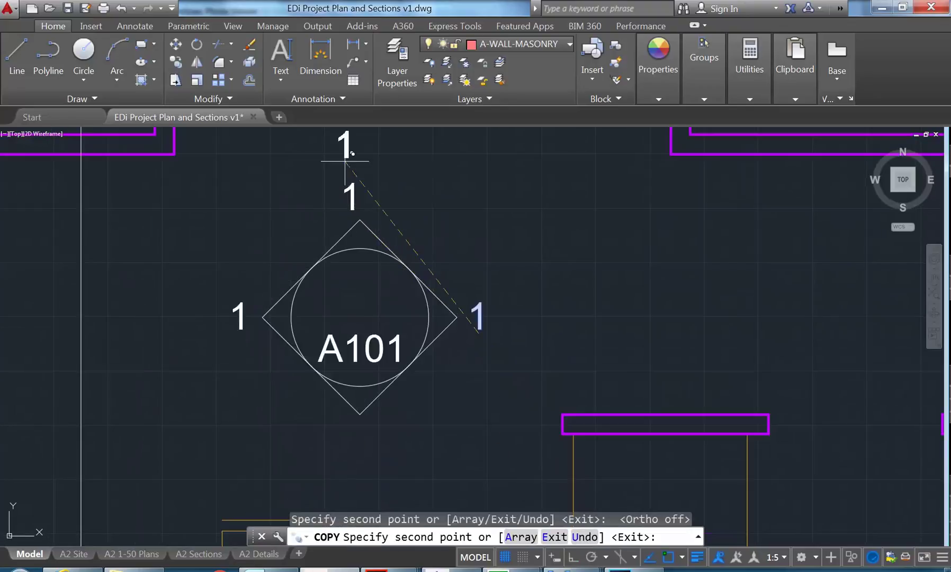
pyautogui.click(354, 456)
pyautogui.press('Escape')
pyautogui.press('Escape')
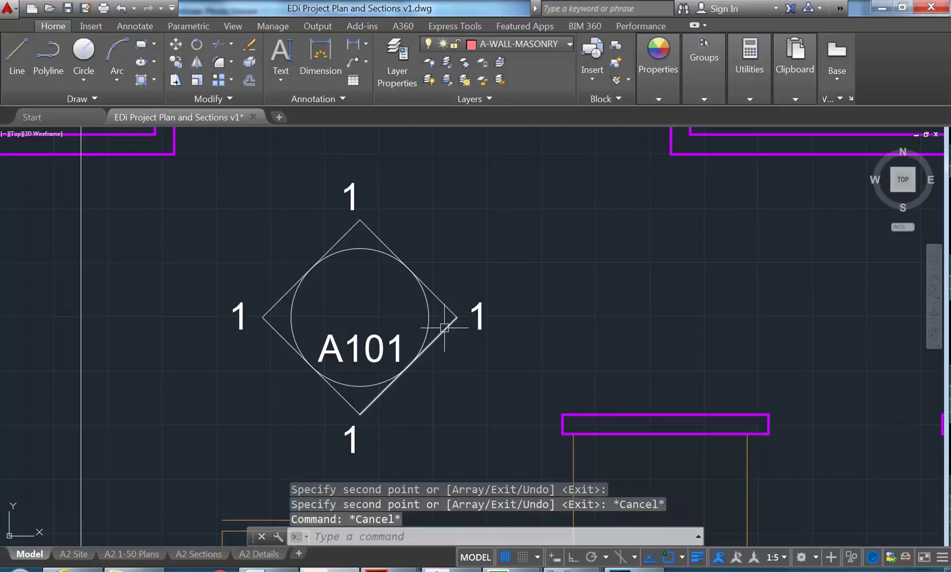
# Step: Renumber the diamond marker's corner labels to 2 at the top, 3 at the right and 4 at the bottom
pyautogui.doubleClick(478, 316)
pyautogui.press('Escape')
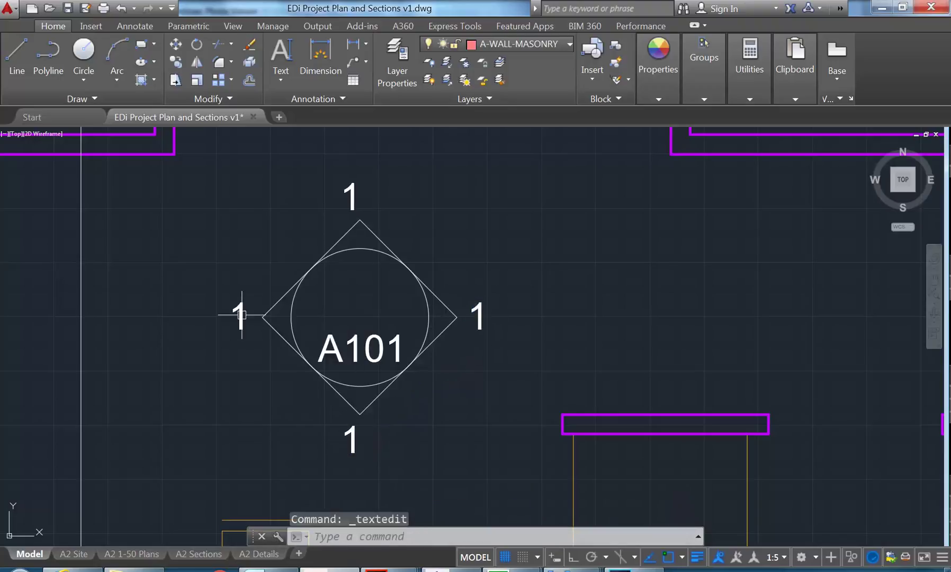
pyautogui.doubleClick(351, 196)
pyautogui.write('2')
pyautogui.press('Escape')
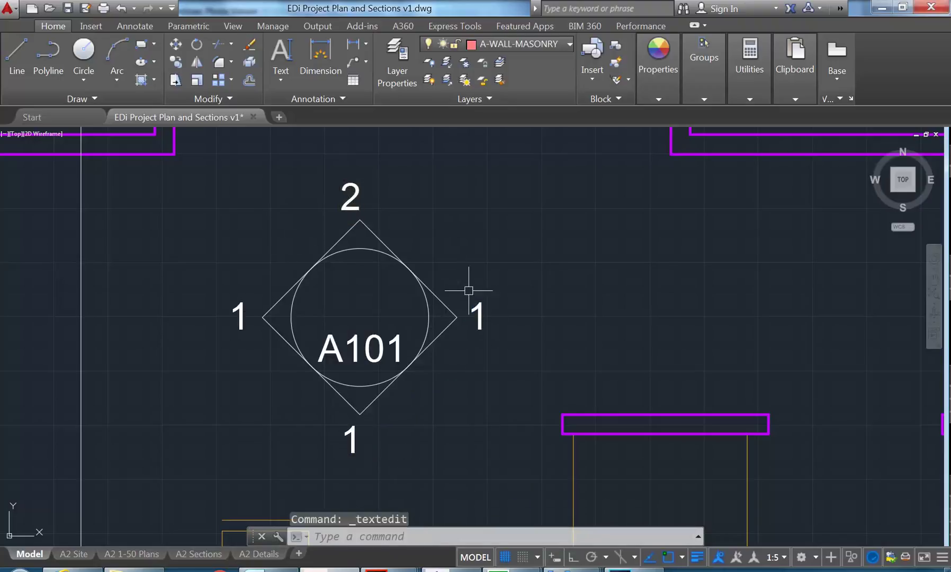
pyautogui.doubleClick(479, 317)
pyautogui.press('Escape')
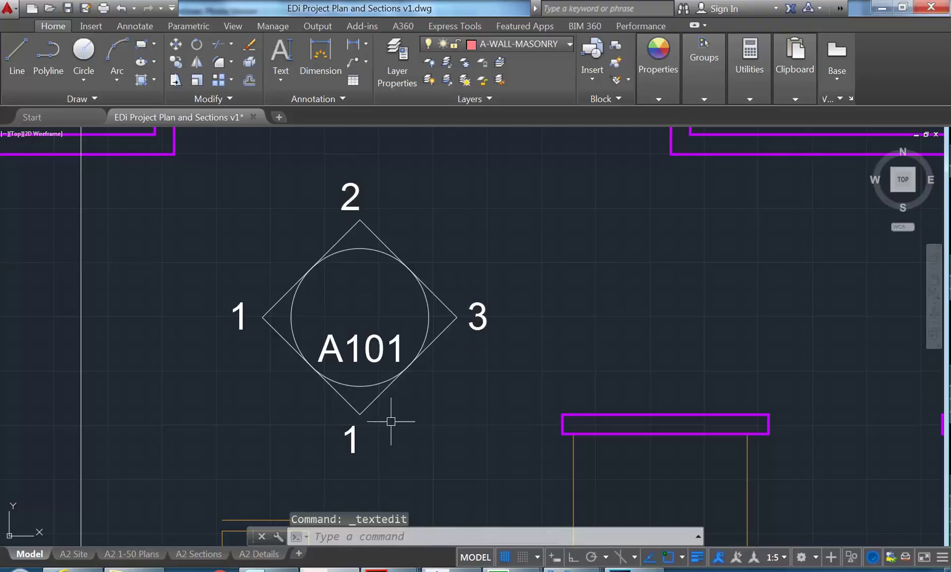
pyautogui.doubleClick(353, 438)
pyautogui.write('4')
pyautogui.press('Escape')
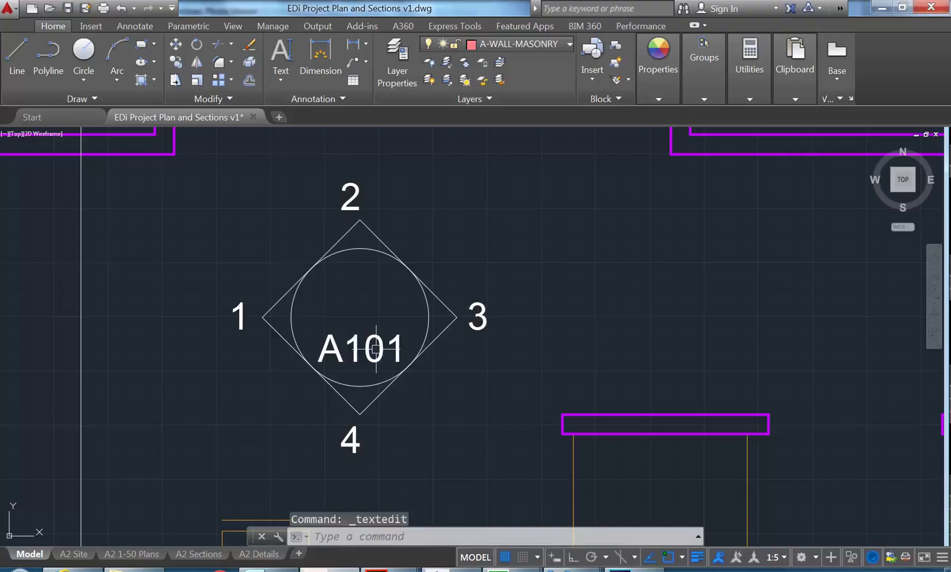
# Step: Move the A101 text up to the centre of the diamond marker's circle
pyautogui.click(359, 352)
pyautogui.write('m')
pyautogui.press('Return')
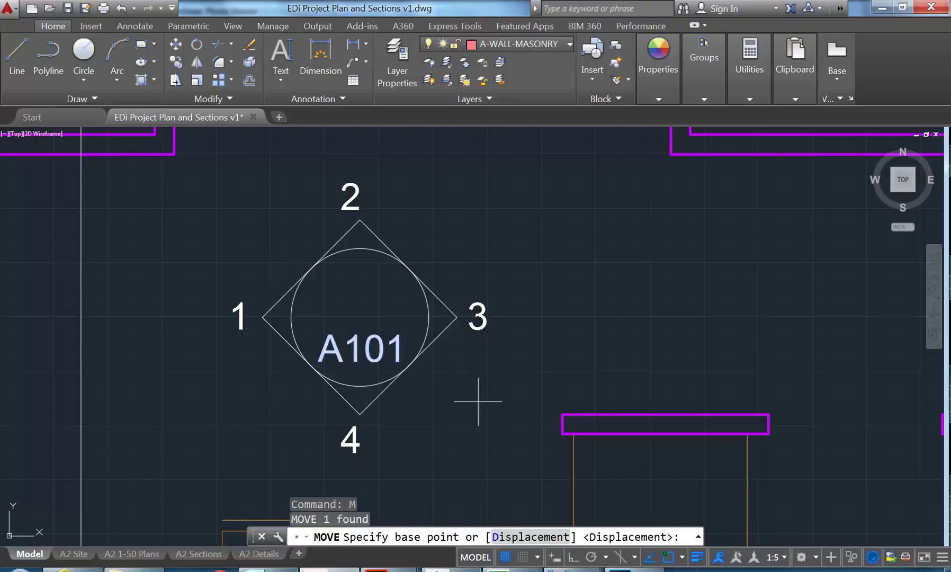
pyautogui.click(502, 419)
pyautogui.click(504, 385)
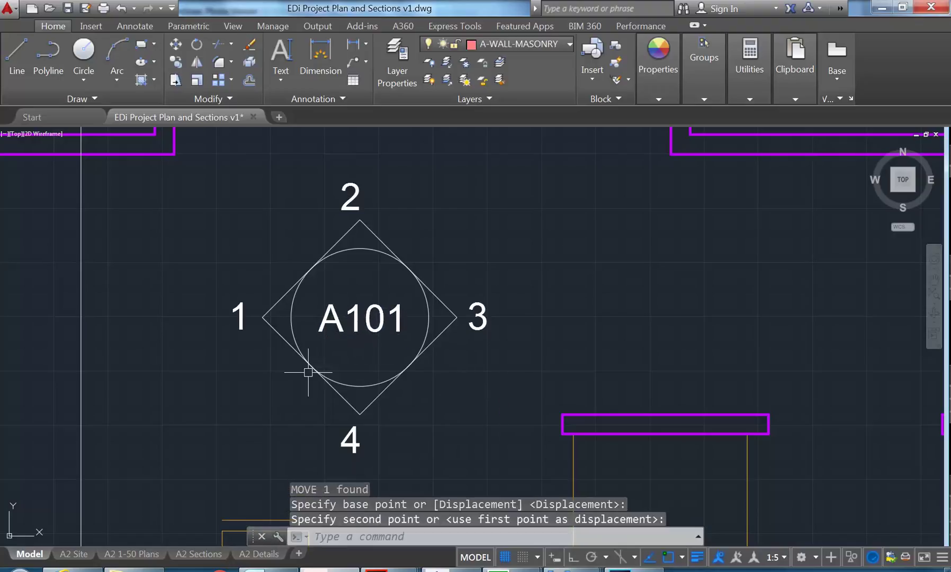
pyautogui.scroll(-3, 175, 344)
pyautogui.scroll(3, 204, 387)
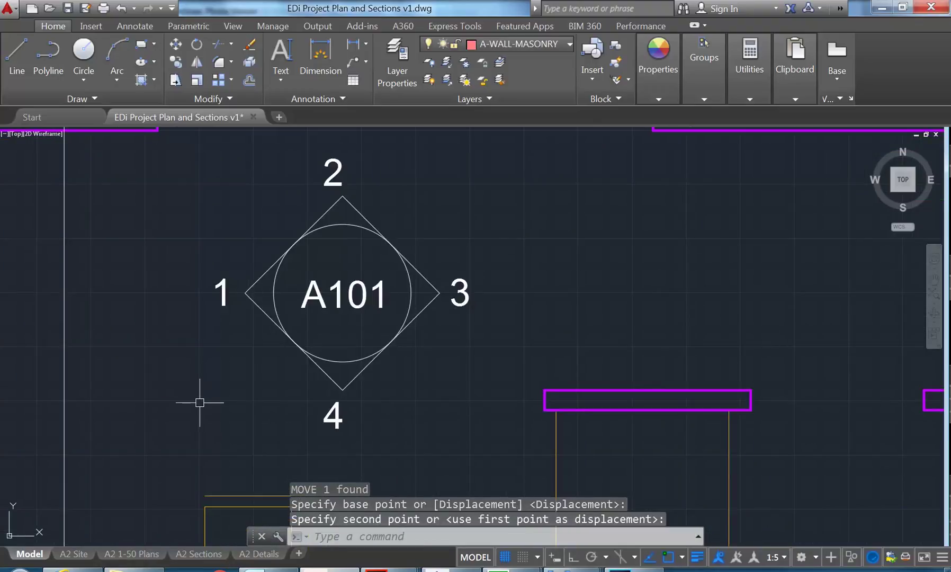
# Step: Move the number 4 slightly right and up to align it with the diamond marker's bottom corner
pyautogui.click(334, 417)
pyautogui.write('m')
pyautogui.press('Return')
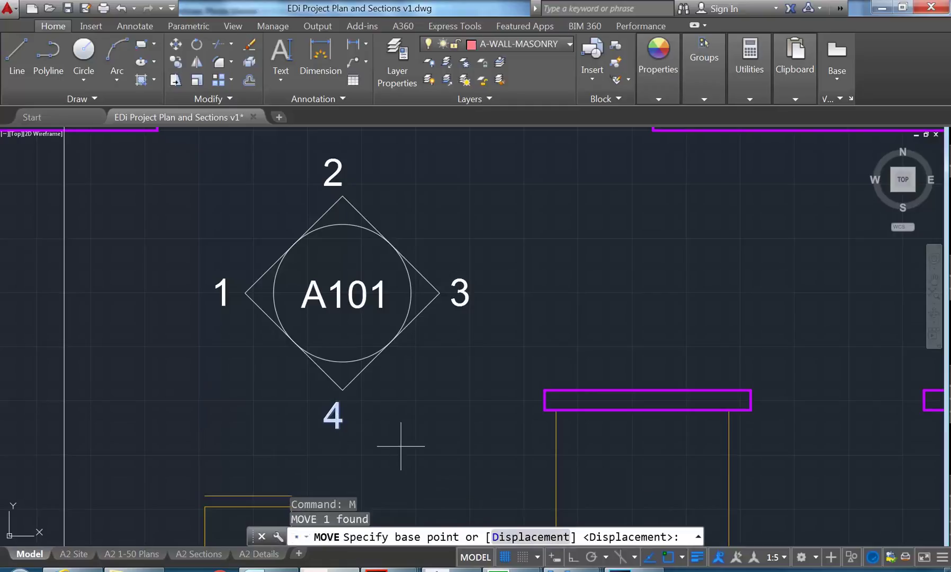
pyautogui.click(404, 446)
pyautogui.click(410, 439)
pyautogui.scroll(-2, 356, 393)
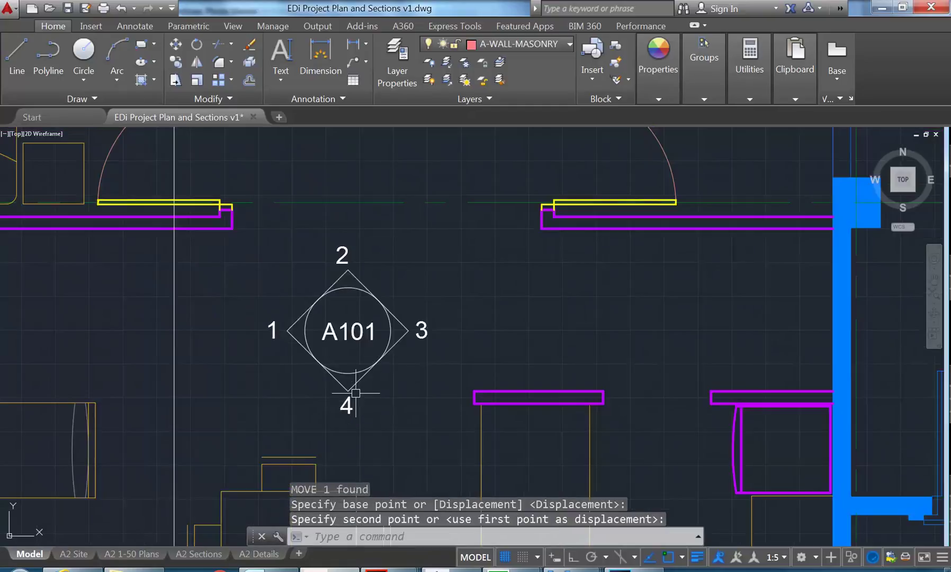
# Step: Move the number 2 slightly right to centre it above the diamond marker's top corner
pyautogui.click(340, 255)
pyautogui.scroll(2, 343, 258)
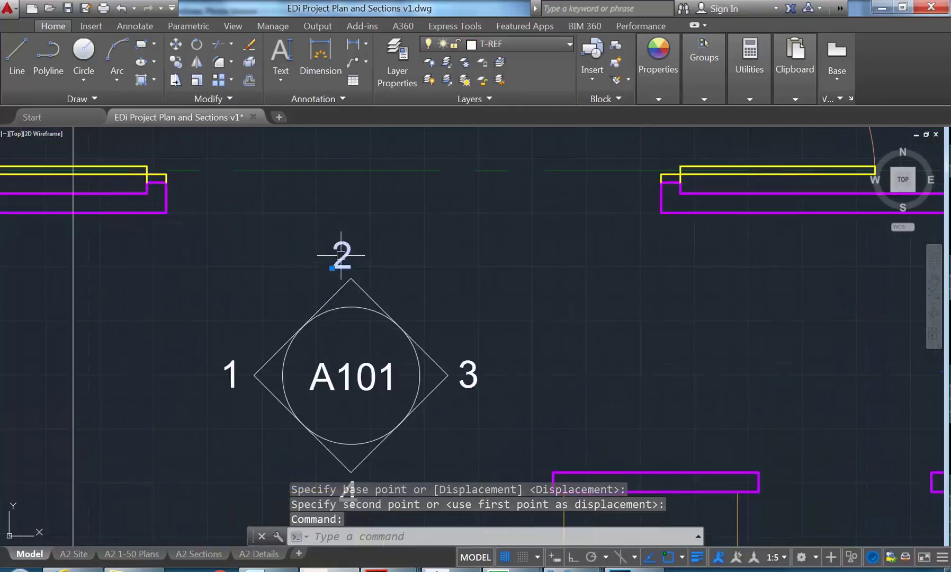
pyautogui.write('m')
pyautogui.press('Return')
pyautogui.click(395, 262)
pyautogui.click(398, 262)
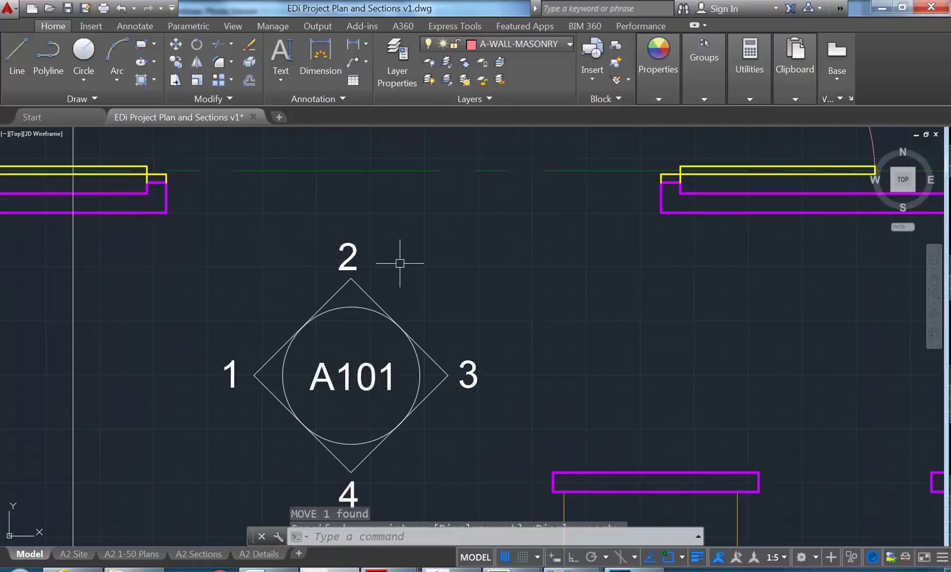
pyautogui.scroll(-2, 495, 297)
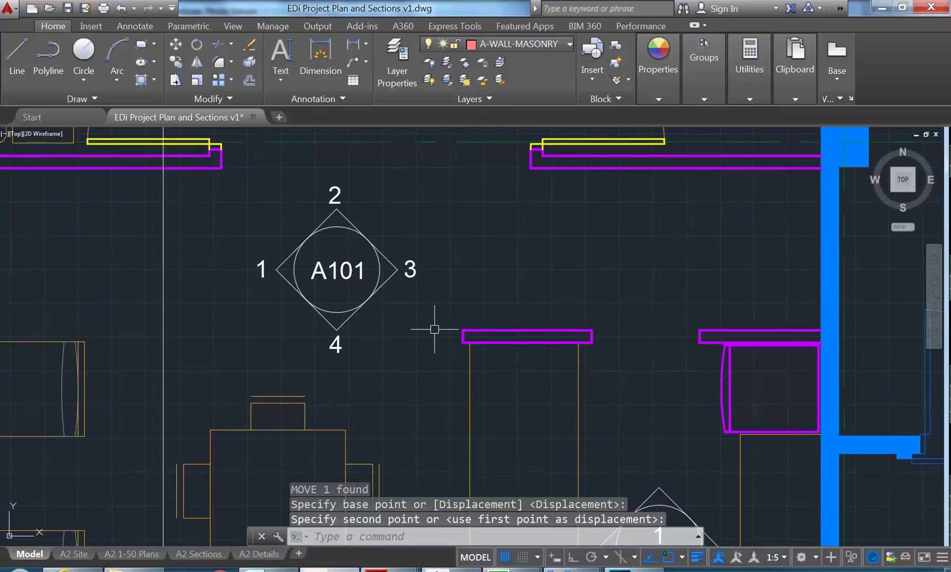
# Step: Examine the section markers beside the kitchen counter and at the ends of the horizontal section line
pyautogui.scroll(-2, 434, 330)
pyautogui.moveTo(434, 330); pyautogui.dragTo(389, 283, button='middle')
pyautogui.moveTo(479, 412); pyautogui.dragTo(376, 351, button='middle')
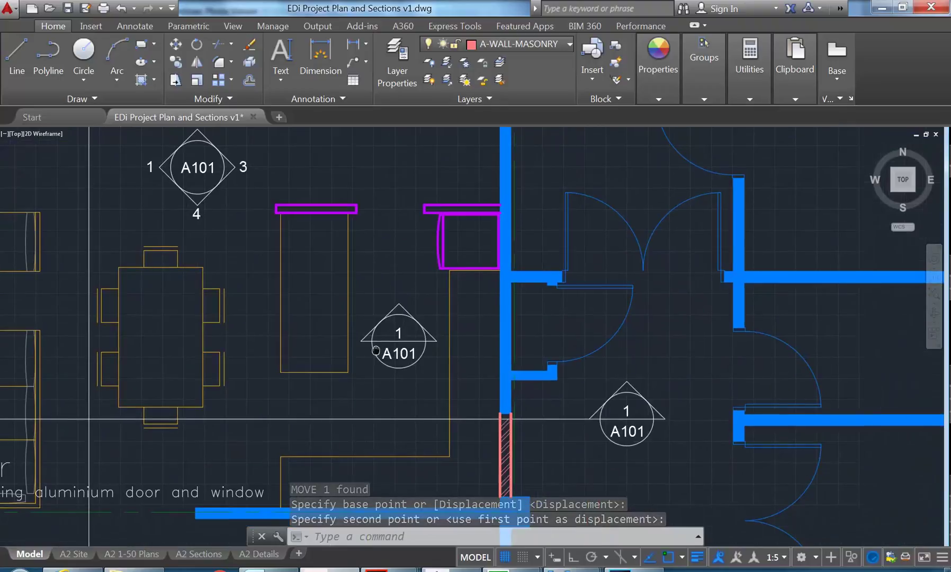
pyautogui.scroll(2, 376, 350)
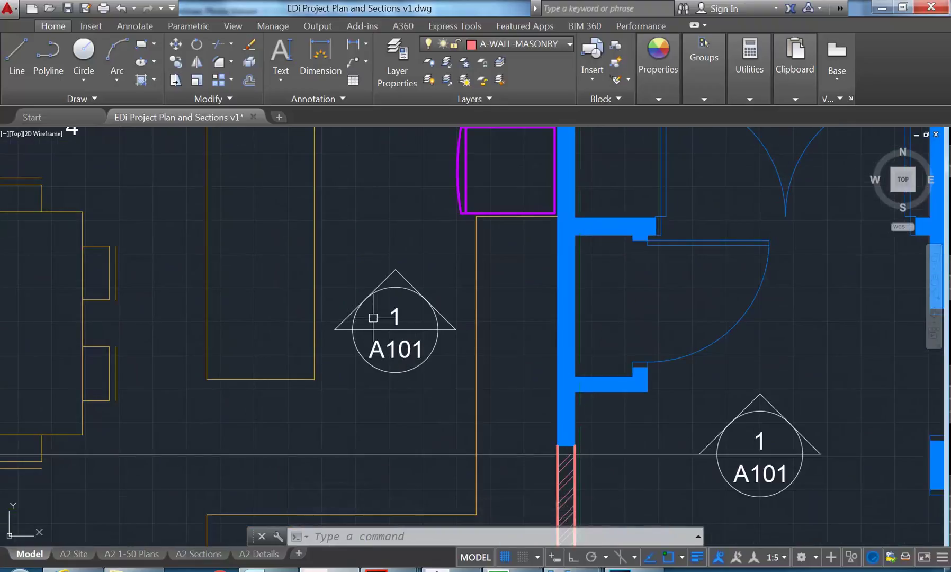
pyautogui.scroll(2, 373, 318)
pyautogui.scroll(-4, 374, 318)
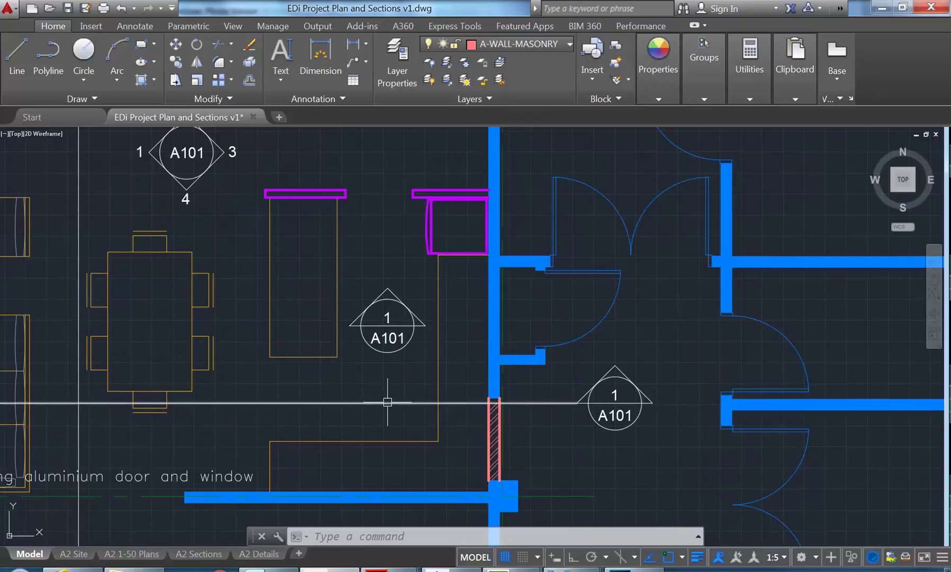
pyautogui.scroll(-2, 423, 397)
pyautogui.moveTo(424, 398); pyautogui.dragTo(437, 403, button='middle')
pyautogui.click(437, 404)
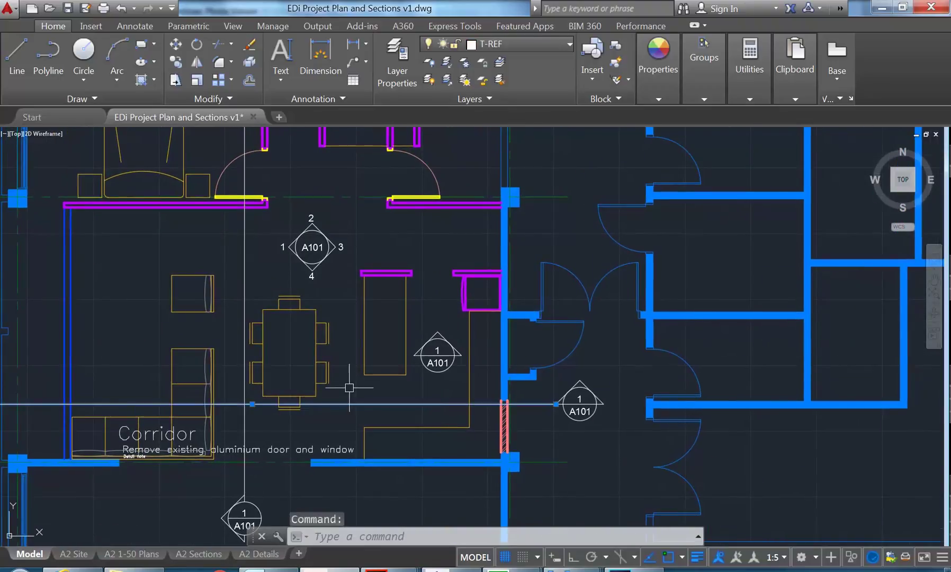
pyautogui.moveTo(349, 388); pyautogui.dragTo(466, 363, button='middle')
pyautogui.press('Escape')
pyautogui.press('Escape')
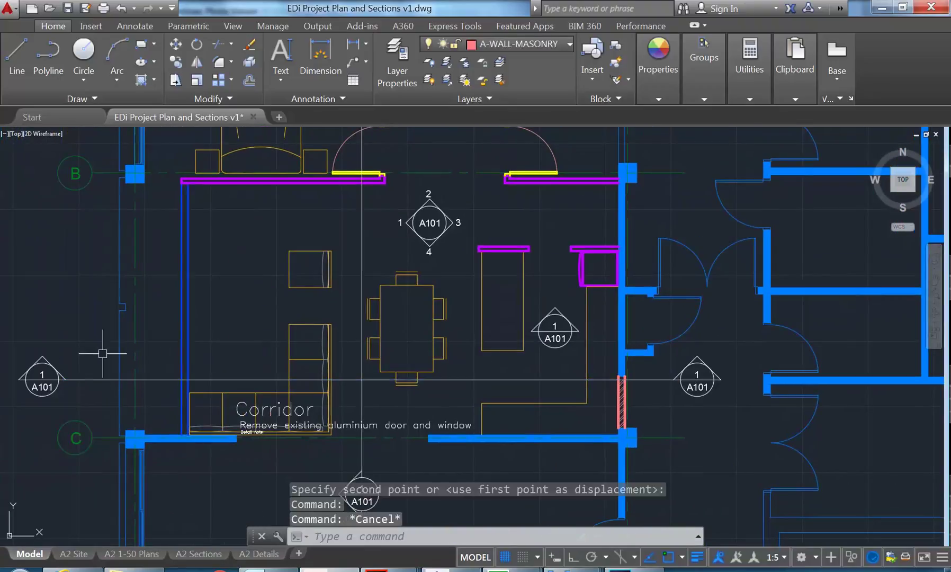
# Step: Stretch the left section marker and its line end horizontally towards the room, with ortho on
pyautogui.moveTo(88, 355); pyautogui.dragTo(204, 337, button='middle')
pyautogui.write('s')
pyautogui.press('Return')
pyautogui.click(207, 307)
pyautogui.click(112, 396)
pyautogui.press('Return')
pyautogui.click(82, 296)
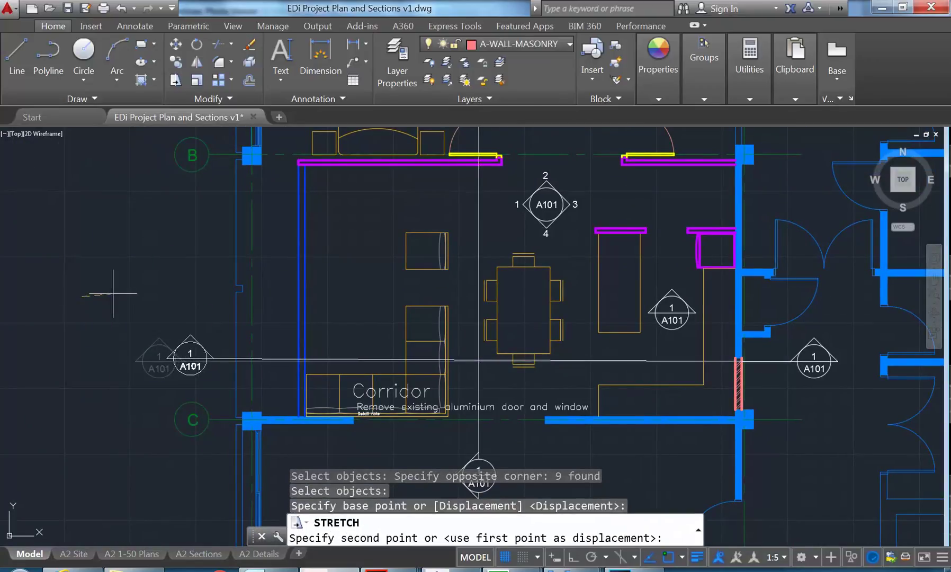
pyautogui.click(574, 557)
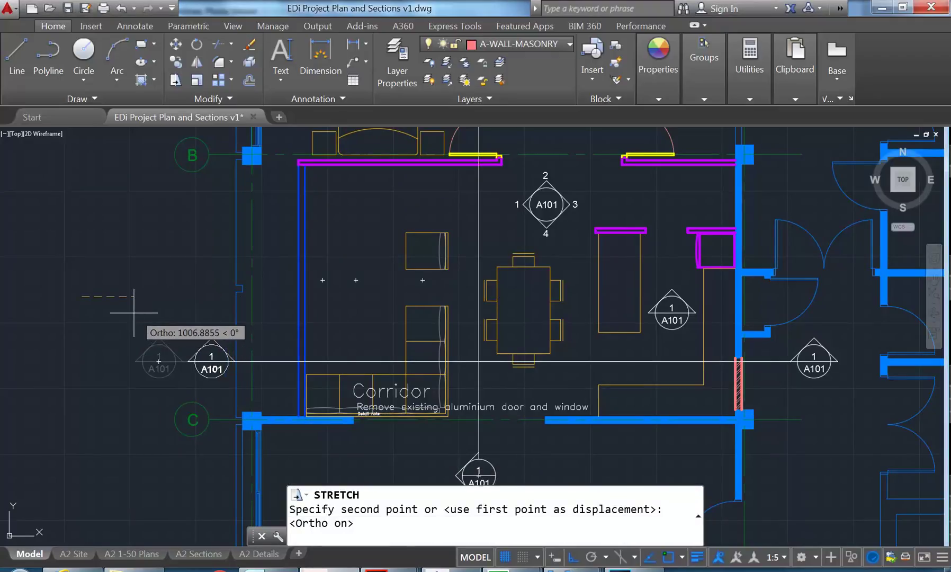
pyautogui.moveTo(298, 331); pyautogui.dragTo(136, 336, button='middle')
pyautogui.scroll(4, 654, 340)
pyautogui.press('Escape')
# Step: Stretch the right-hand section marker and its line end horizontally closer to the hatched wall opening
pyautogui.press('Return')
pyautogui.click(690, 276)
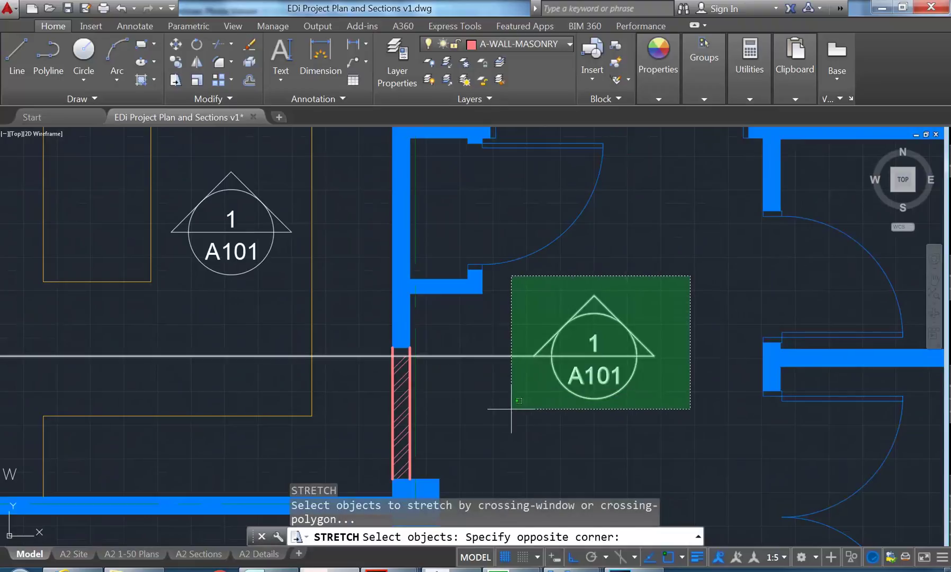
pyautogui.click(507, 404)
pyautogui.press('Return')
pyautogui.click(605, 434)
pyautogui.click(523, 431)
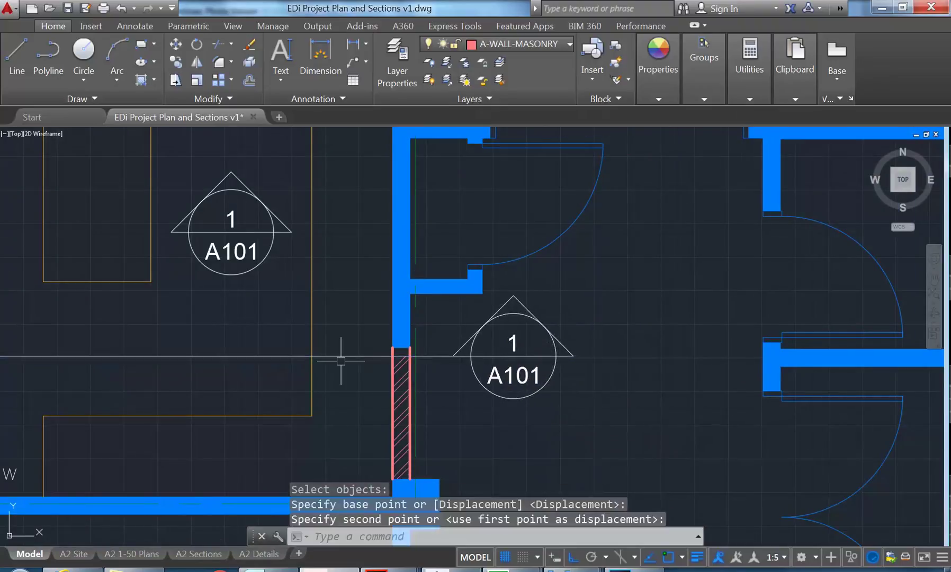
pyautogui.scroll(-4, 341, 361)
pyautogui.scroll(3, 369, 354)
pyautogui.moveTo(379, 336); pyautogui.dragTo(403, 349, button='middle')
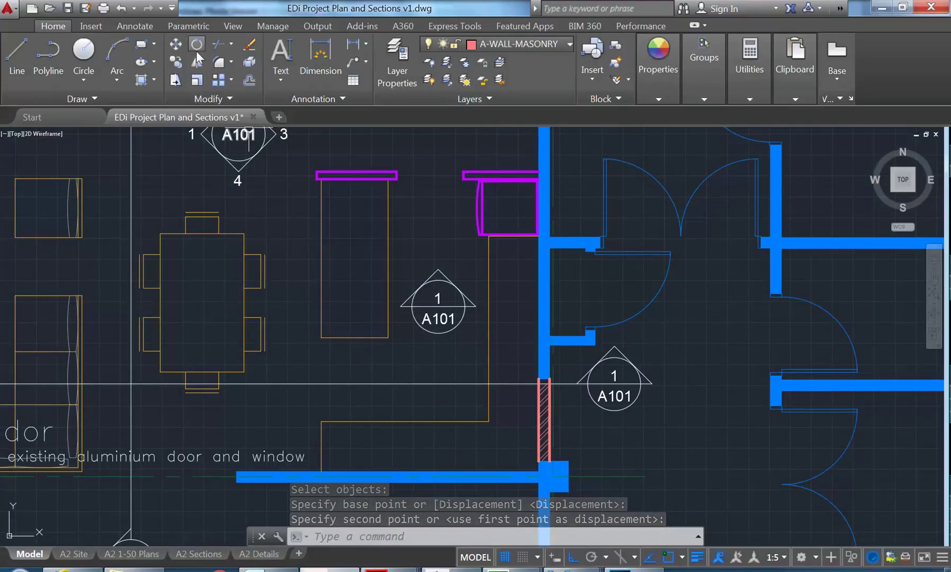
# Step: Rotate the arrow lines of the marker beside the kitchen counter about its circle's centre to point right, leaving the circle and text upright
pyautogui.scroll(2, 424, 273)
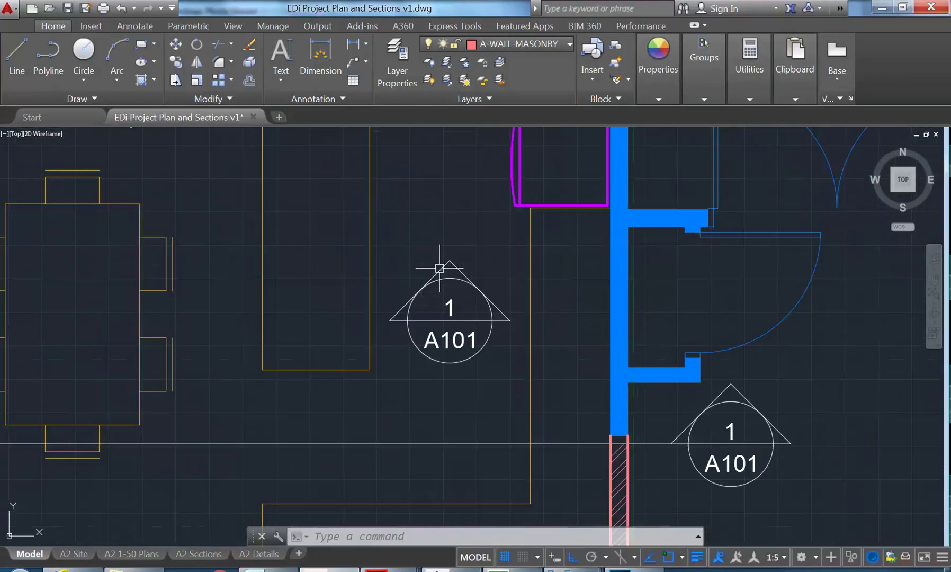
pyautogui.click(202, 45)
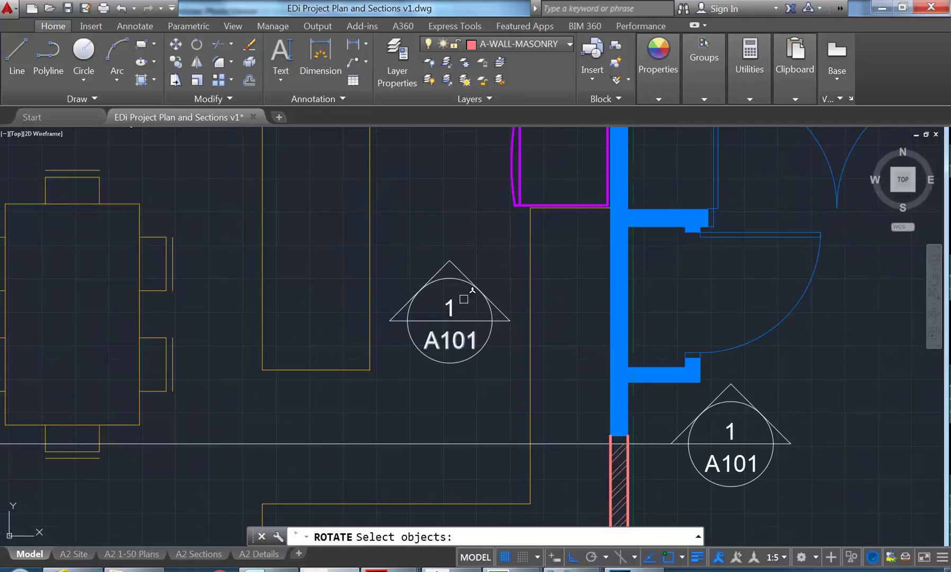
pyautogui.click(460, 272)
pyautogui.click(444, 267)
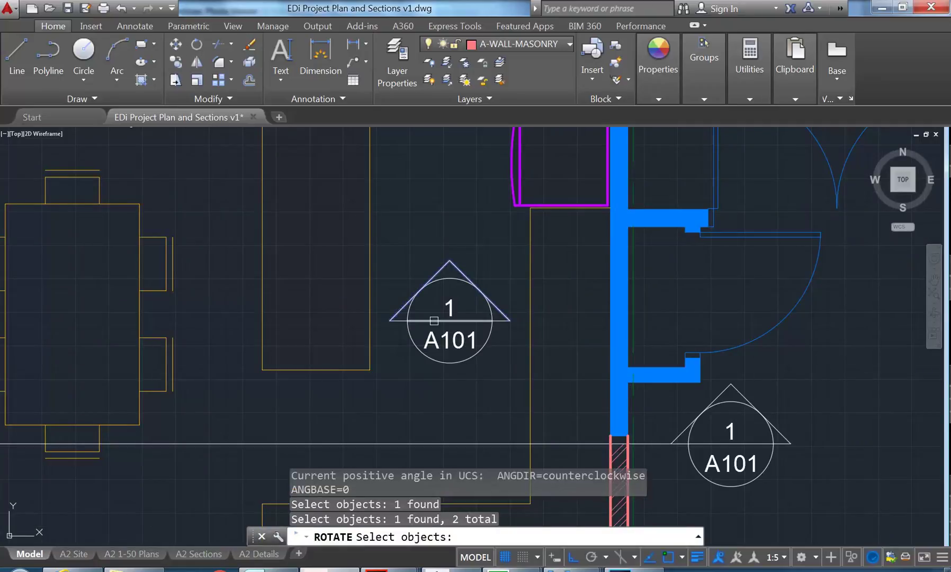
pyautogui.scroll(2, 403, 322)
pyautogui.click(392, 322)
pyautogui.click(544, 321)
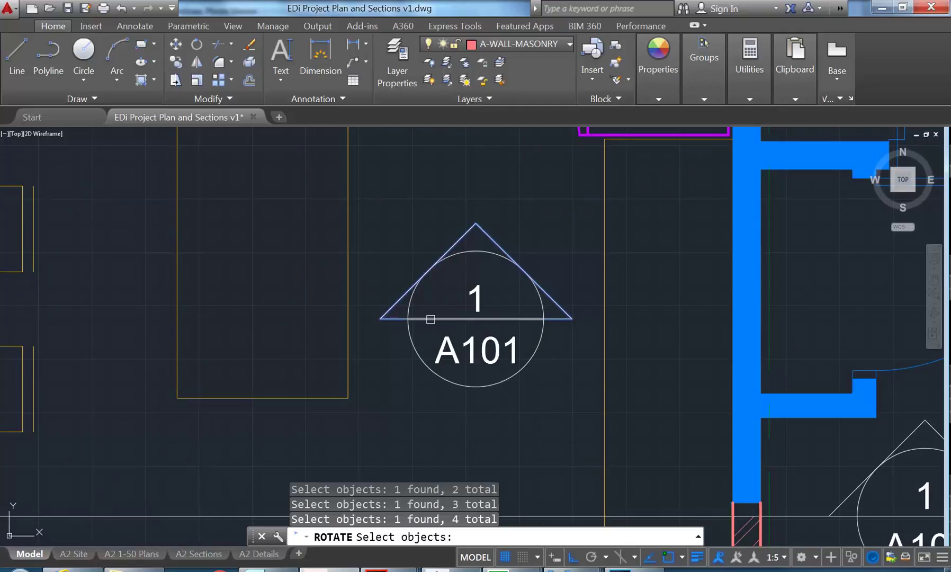
pyautogui.moveTo(446, 293); pyautogui.dragTo(391, 302, button='middle')
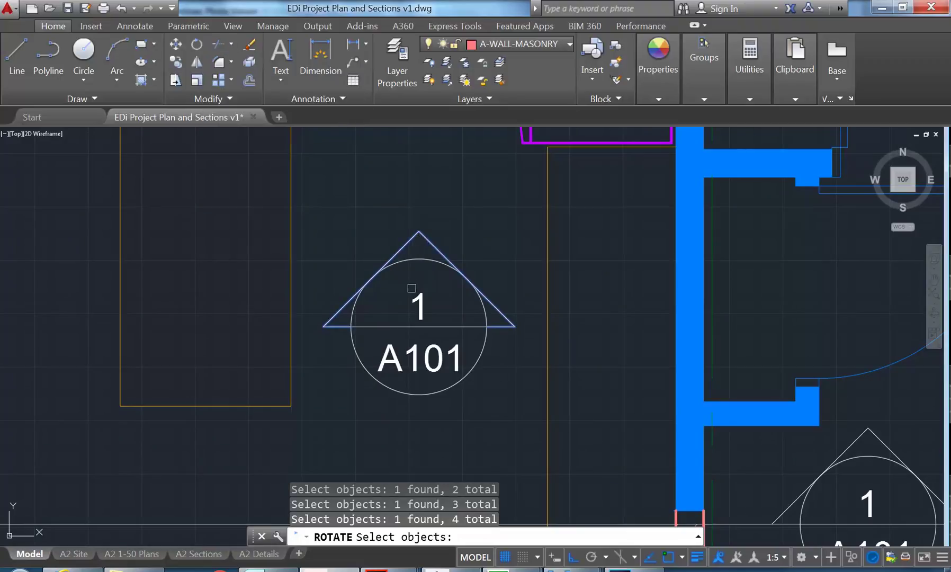
pyautogui.press('Return')
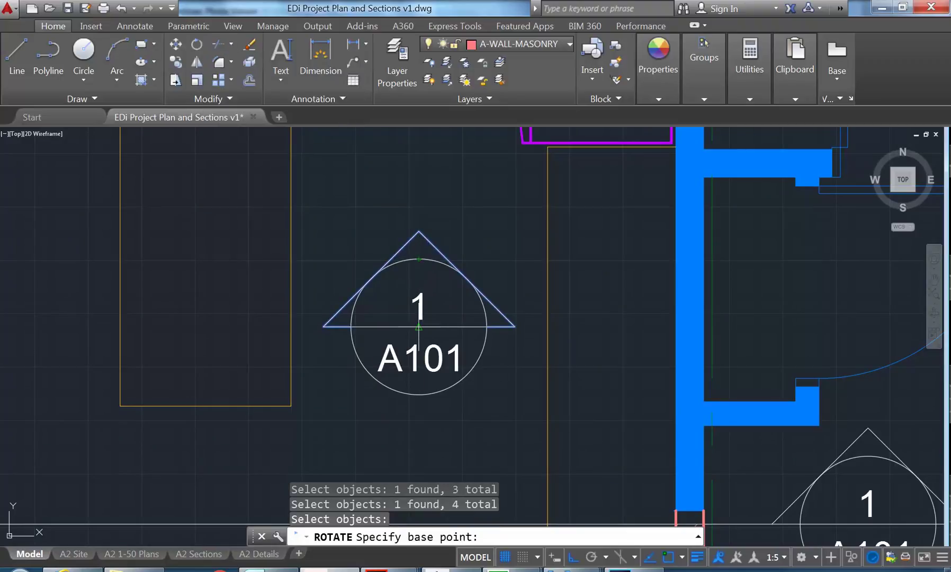
pyautogui.click(419, 326)
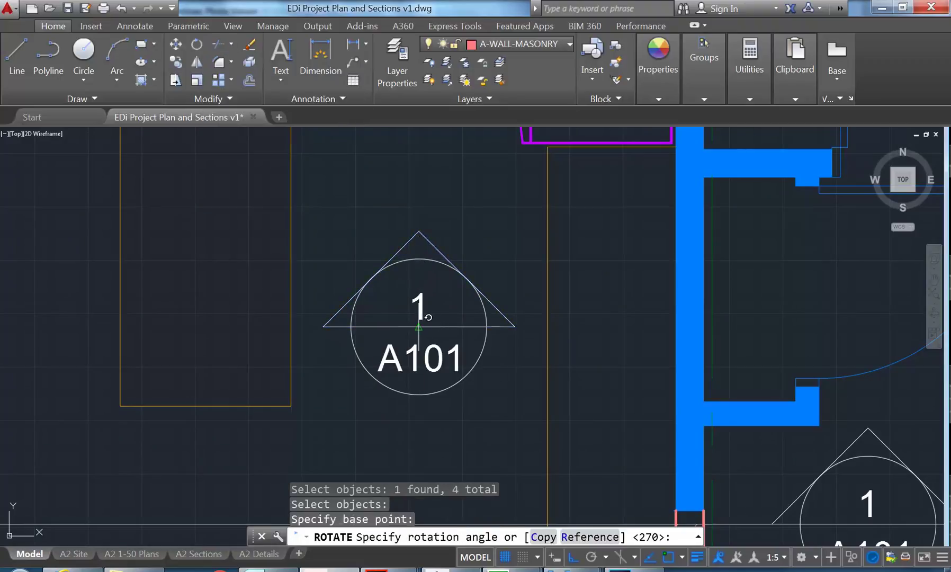
pyautogui.click(435, 443)
# Step: Draw a short vertical cutting line across the horizontal section line, just left of the kitchen counter's vertical edge
pyautogui.scroll(-3, 447, 427)
pyautogui.moveTo(371, 408)
pyautogui.mouseDown(button='middle')
pyautogui.moveTo(302, 373)
pyautogui.moveTo(357, 379)
pyautogui.mouseUp(button='middle')
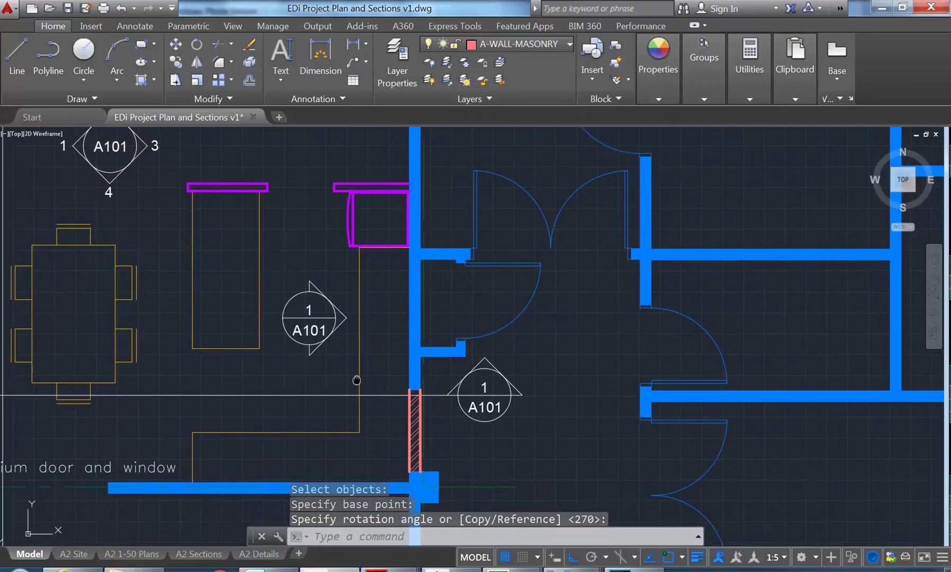
pyautogui.scroll(3, 358, 379)
pyautogui.write('l')
pyautogui.press('Return')
pyautogui.click(414, 348)
pyautogui.click(410, 396)
pyautogui.press('Return')
# Step: Draw a short vertical cutting line across the horizontal section line, between the left marker and the room's left wall
pyautogui.scroll(-3, 403, 333)
pyautogui.scroll(5, 333, 286)
pyautogui.moveTo(333, 281); pyautogui.dragTo(404, 282, button='middle')
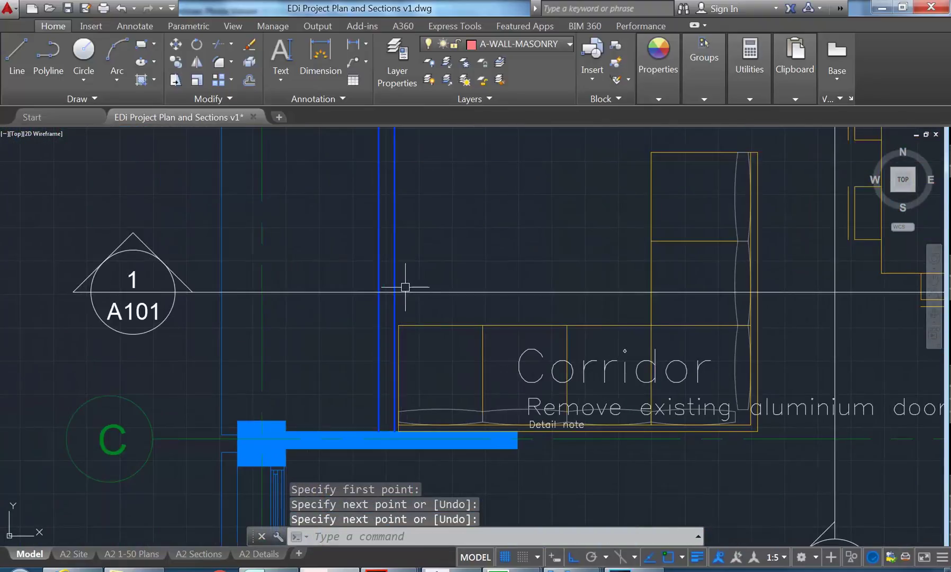
pyautogui.write('l')
pyautogui.press('Return')
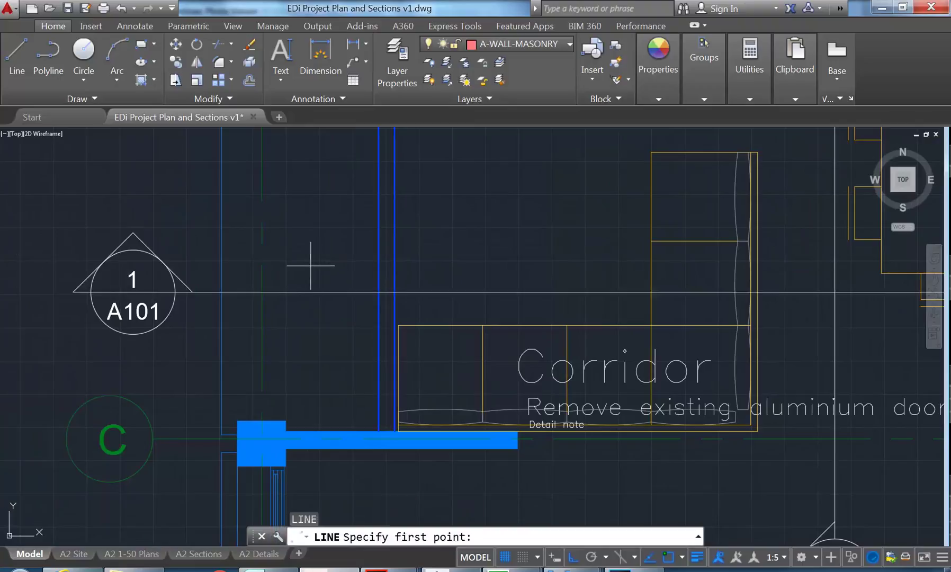
pyautogui.click(311, 265)
pyautogui.click(301, 332)
pyautogui.scroll(-5, 354, 308)
pyautogui.moveTo(354, 308); pyautogui.dragTo(299, 320, button='middle')
pyautogui.press('Return')
pyautogui.moveTo(406, 311); pyautogui.dragTo(387, 309, button='middle')
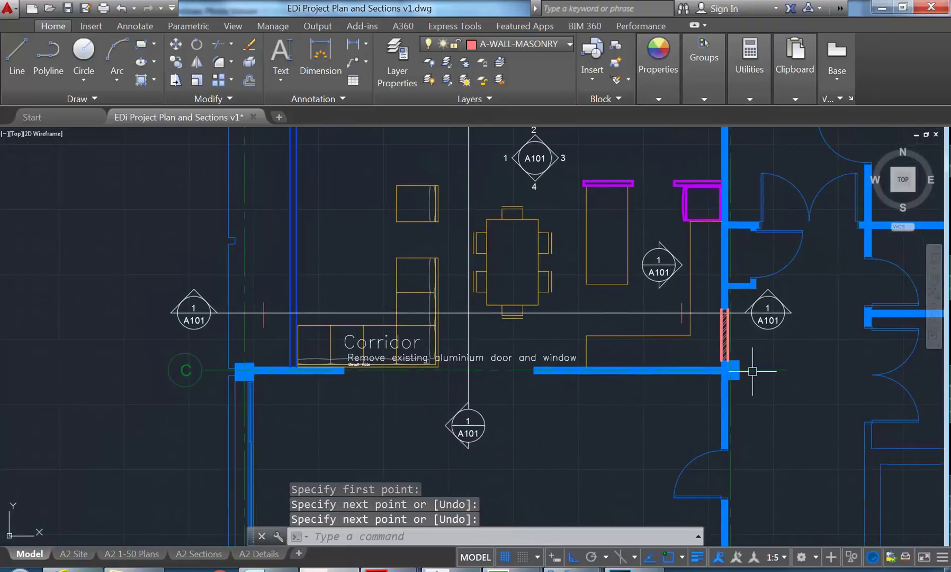
# Step: Trim away the horizontal section line between the two short vertical cutting lines
pyautogui.click(219, 42)
pyautogui.click(295, 304)
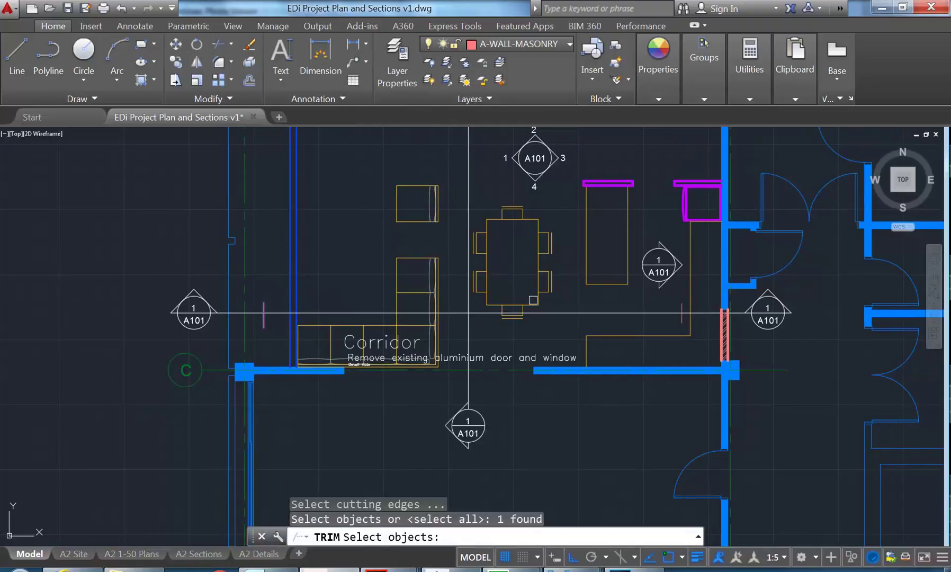
pyautogui.click(666, 315)
pyautogui.press('Return')
pyautogui.click(656, 313)
pyautogui.rightClick(617, 303)
pyautogui.click(636, 311)
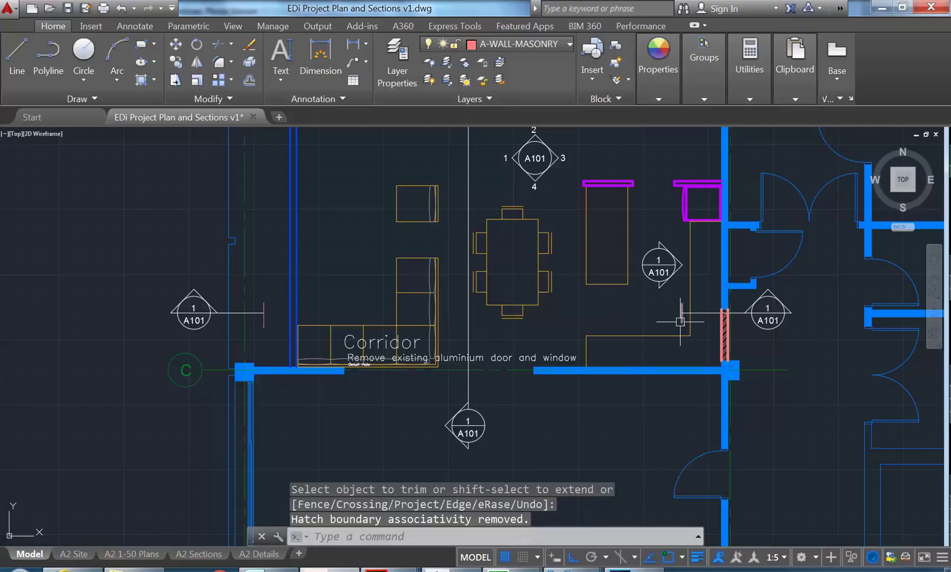
# Step: Erase the two short vertical cutting lines at the trimmed ends of the section line
pyautogui.click(682, 323)
pyautogui.press('Delete')
pyautogui.click(264, 320)
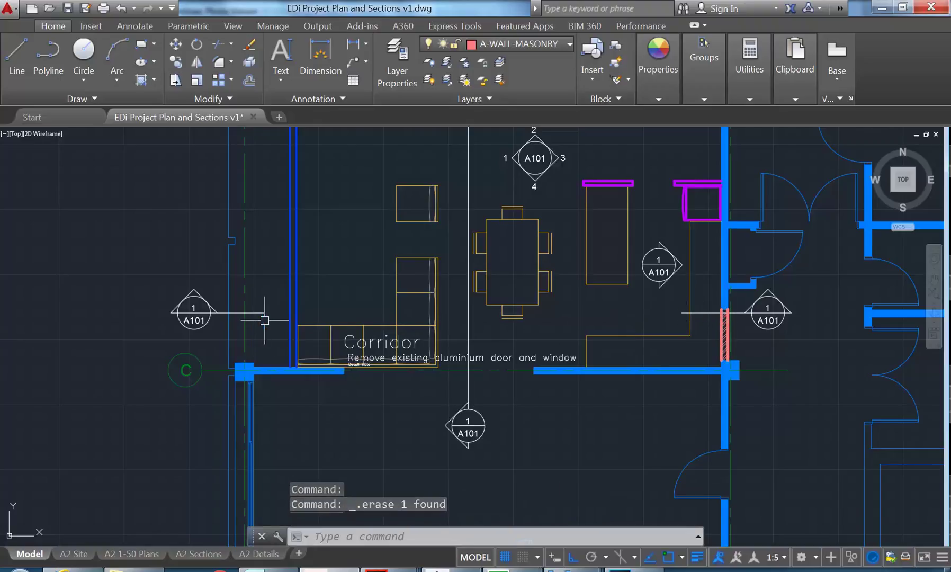
# Step: Stretch the lower vertical stub of the right-pointing marker straight down past the room's lower wall, using its end grip
pyautogui.moveTo(264, 320); pyautogui.dragTo(175, 326, button='middle')
pyautogui.scroll(5, 589, 308)
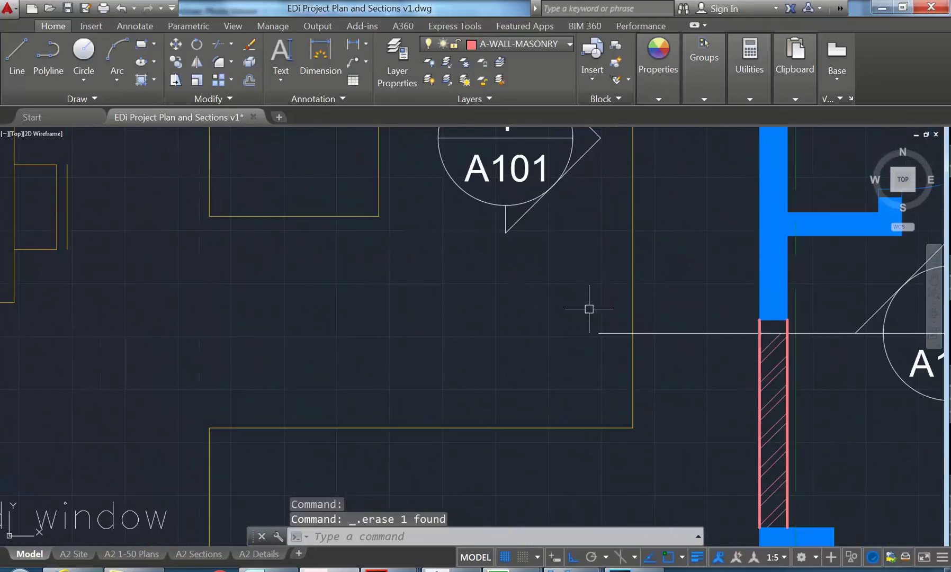
pyautogui.click(505, 219)
pyautogui.click(504, 229)
pyautogui.scroll(-3, 504, 229)
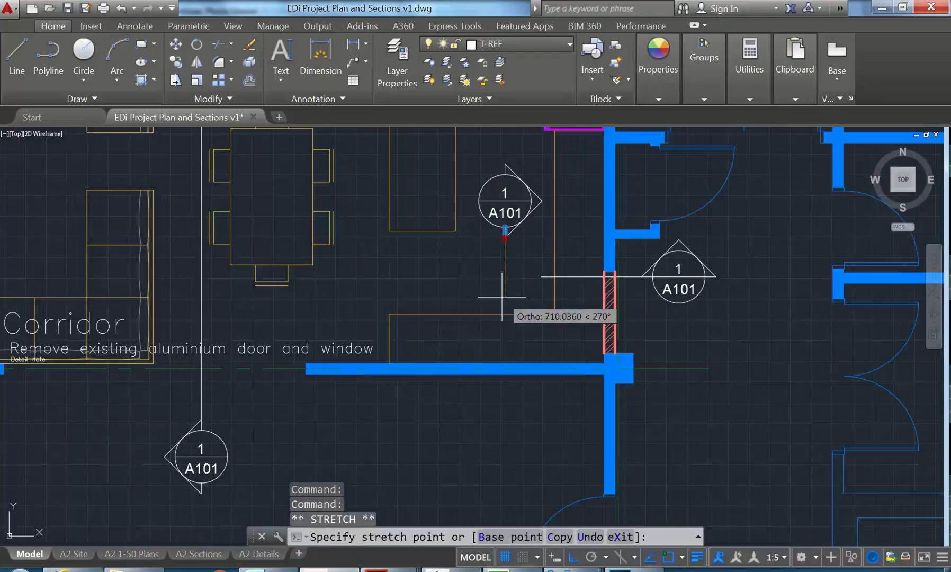
pyautogui.moveTo(475, 332); pyautogui.dragTo(466, 411, button='middle')
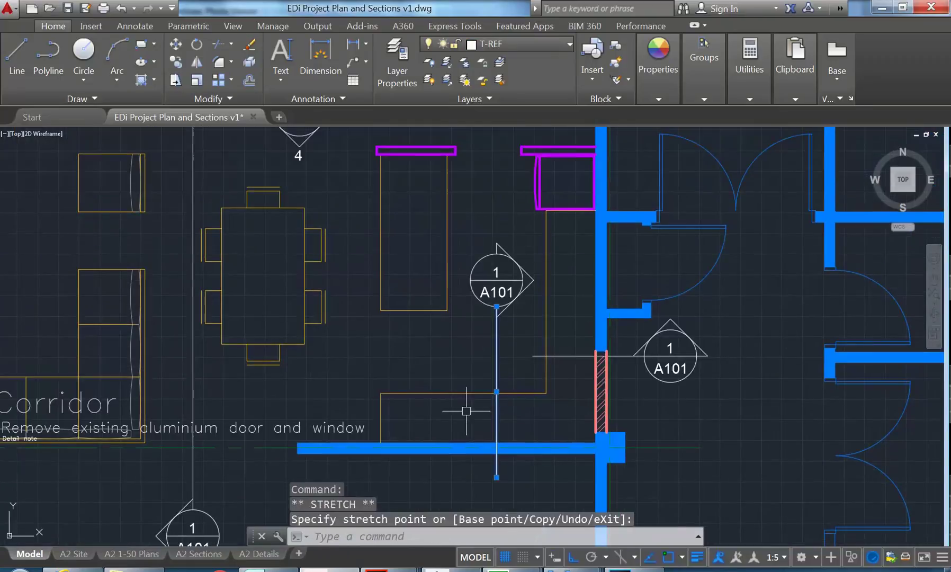
# Step: Move the right-pointing section marker and its extended line straight up by about 790 mm
pyautogui.press('Escape')
pyautogui.press('Escape')
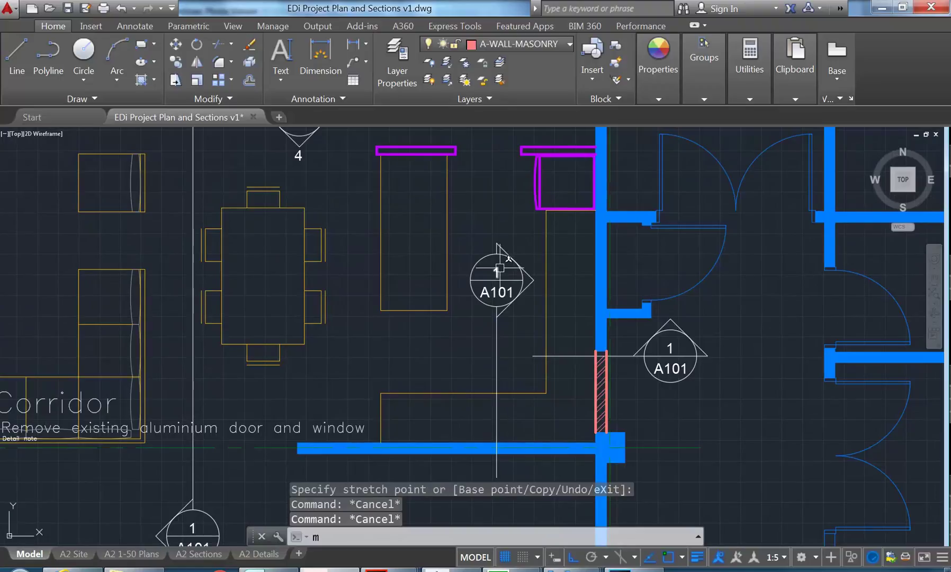
pyautogui.press('Return')
pyautogui.click(525, 231)
pyautogui.click(481, 308)
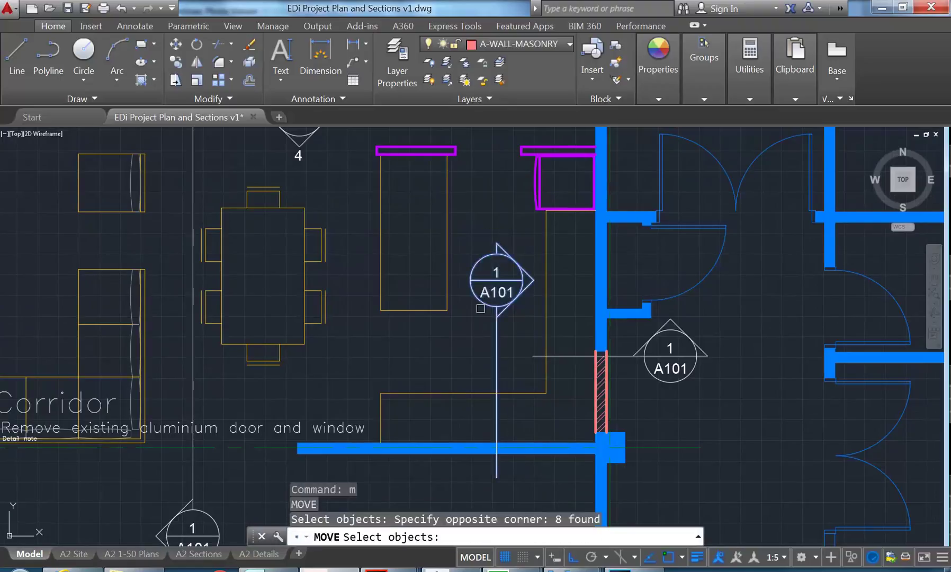
pyautogui.press('Return')
pyautogui.click(474, 364)
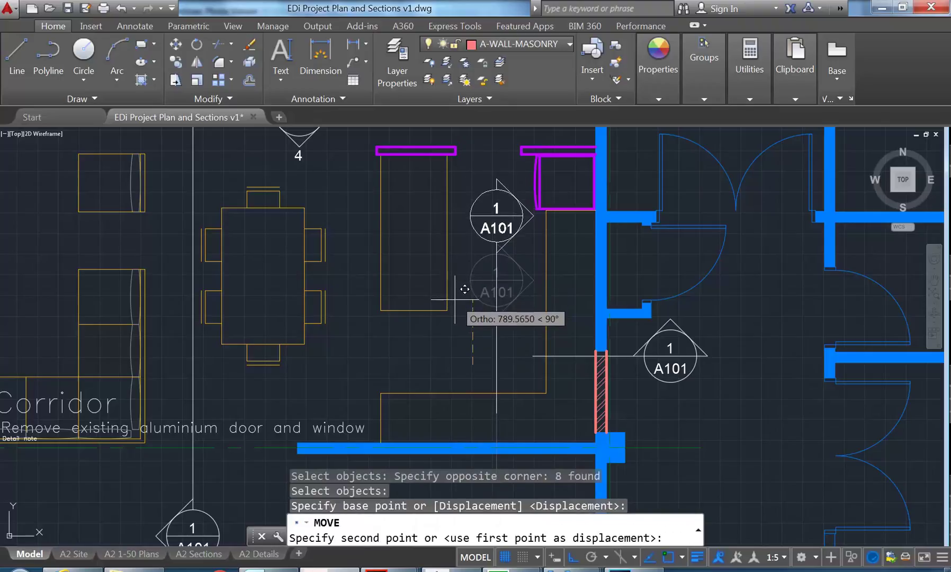
pyautogui.click(455, 303)
# Step: Move the same marker and line slightly left, using the previous selection
pyautogui.press('Return')
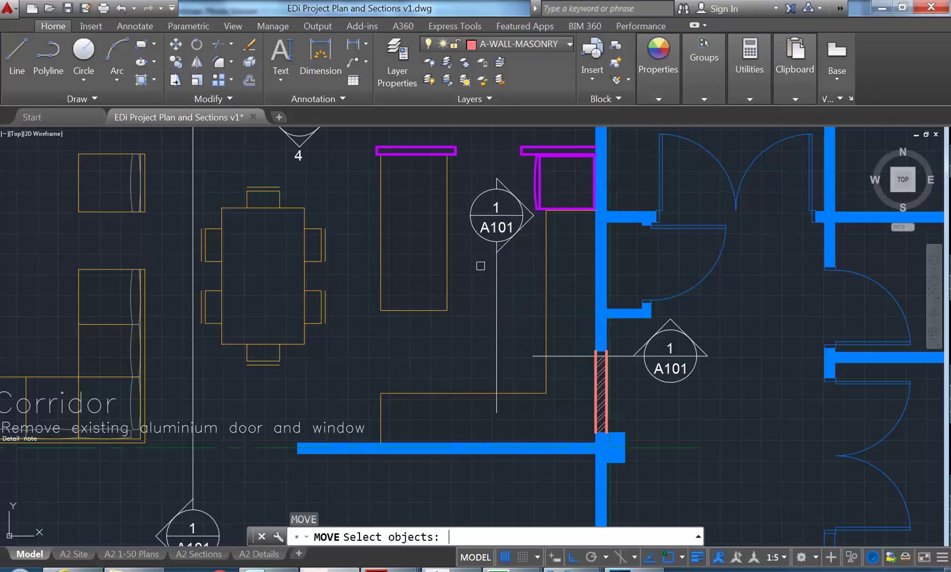
pyautogui.write('p')
pyautogui.press('Return')
pyautogui.press('Return')
pyautogui.click(451, 331)
pyautogui.click(438, 344)
# Step: Move the previously selected marker and line slightly further up
pyautogui.press('Return')
pyautogui.write('p')
pyautogui.press('Return')
pyautogui.press('Return')
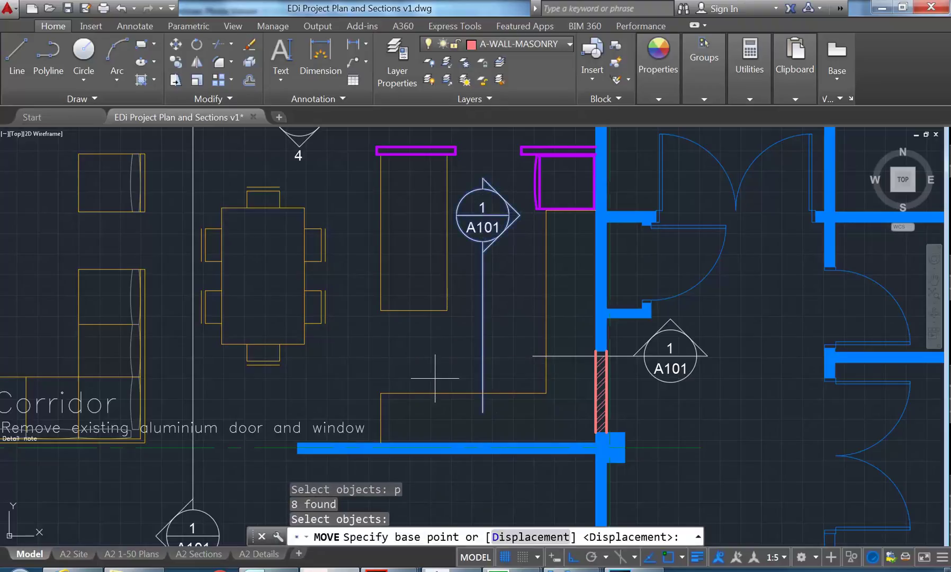
pyautogui.click(442, 362)
pyautogui.click(482, 360)
# Step: Stretch the lower end of the marker's vertical line straight down past the room's lower wall
pyautogui.click(483, 346)
pyautogui.click(483, 399)
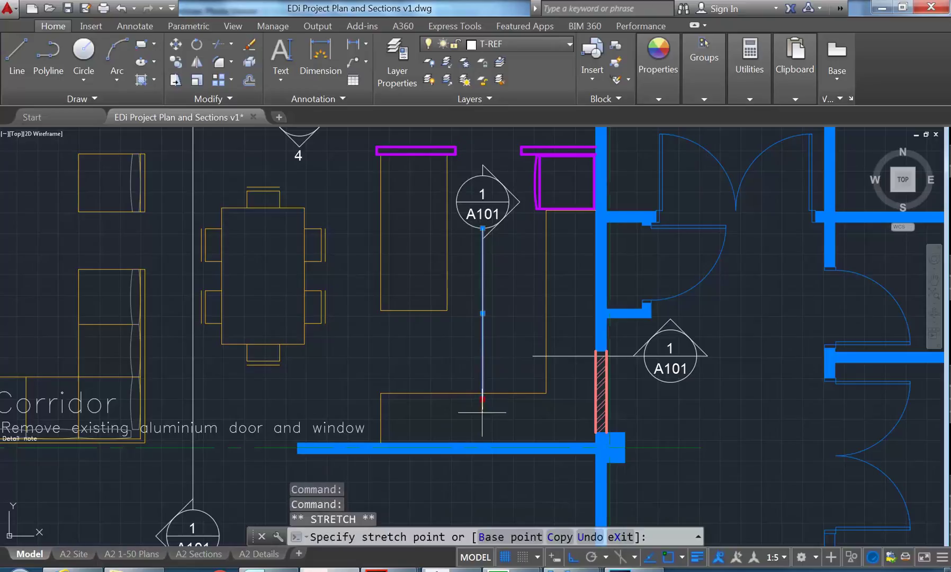
pyautogui.click(483, 475)
pyautogui.press('Escape')
pyautogui.press('Escape')
pyautogui.moveTo(450, 318); pyautogui.dragTo(471, 319, button='middle')
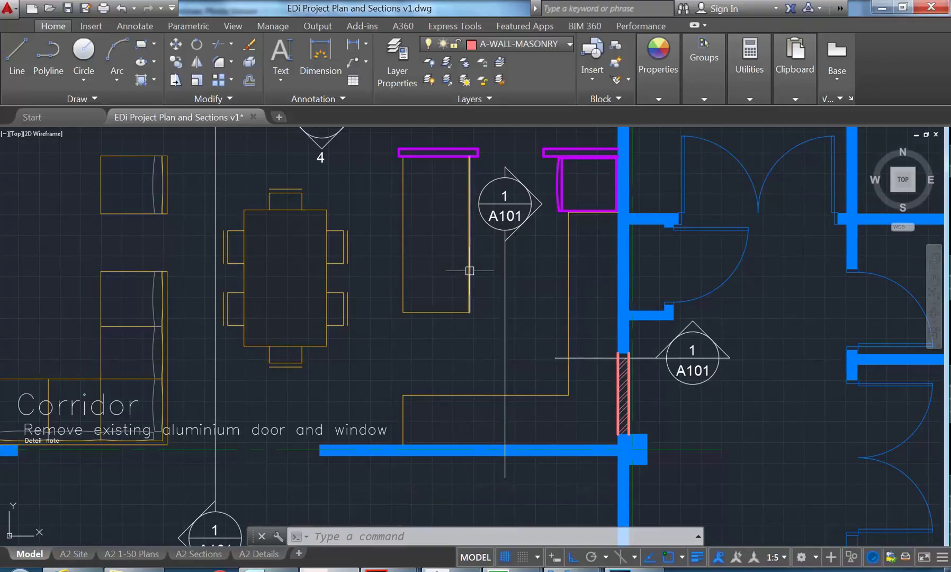
# Step: Move the right-pointing marker together with its vertical line a short distance to the right, between the bench and the counter
pyautogui.write('m')
pyautogui.press('Return')
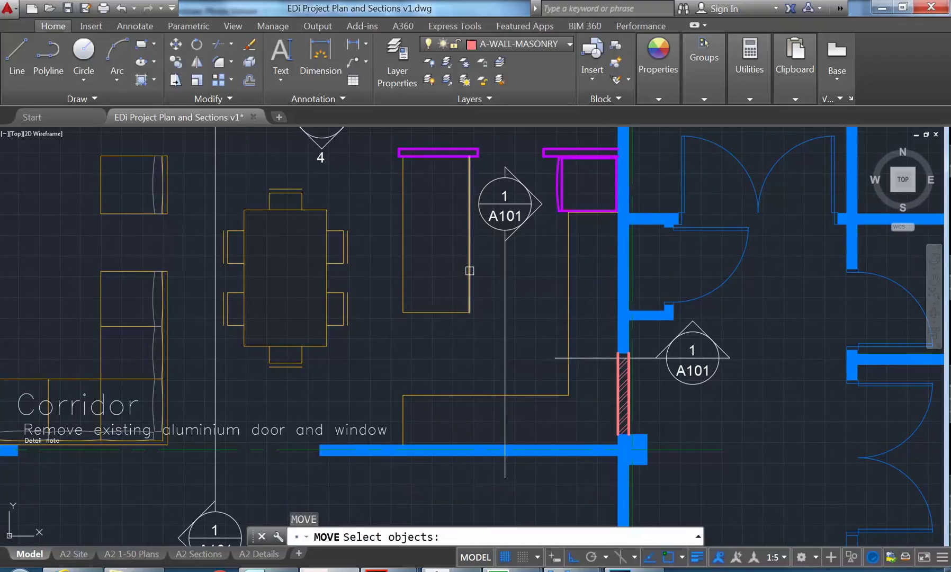
pyautogui.click(522, 177)
pyautogui.click(495, 251)
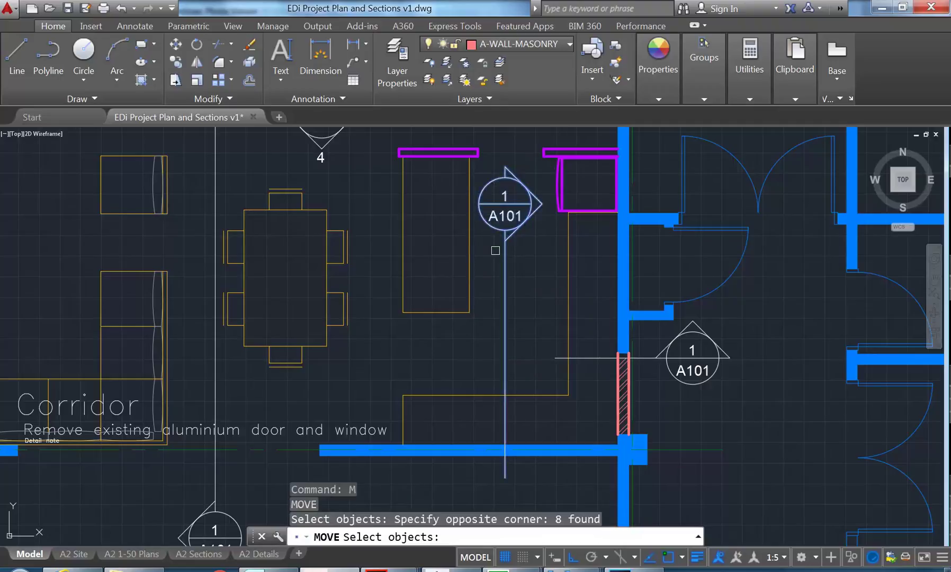
pyautogui.press('Return')
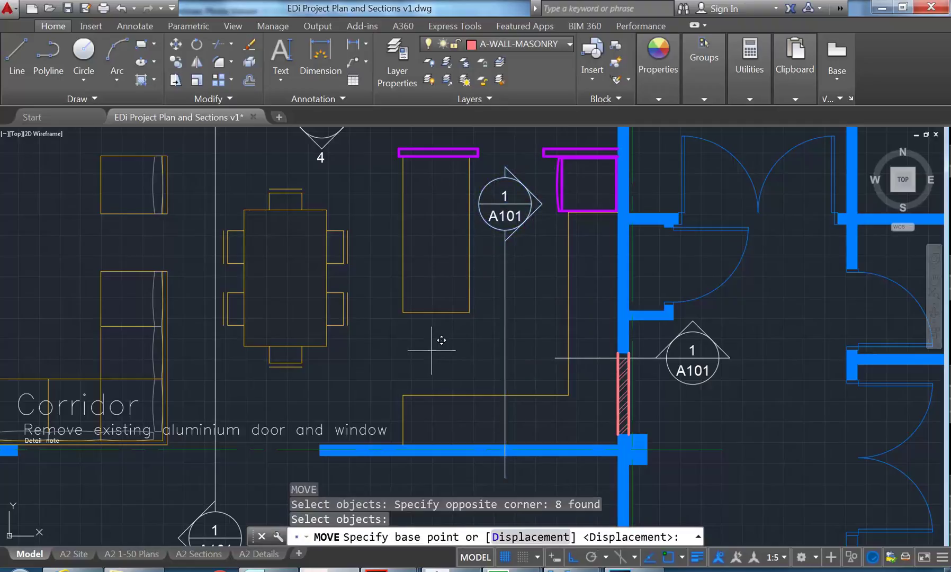
pyautogui.click(435, 341)
pyautogui.click(443, 352)
pyautogui.click(519, 160)
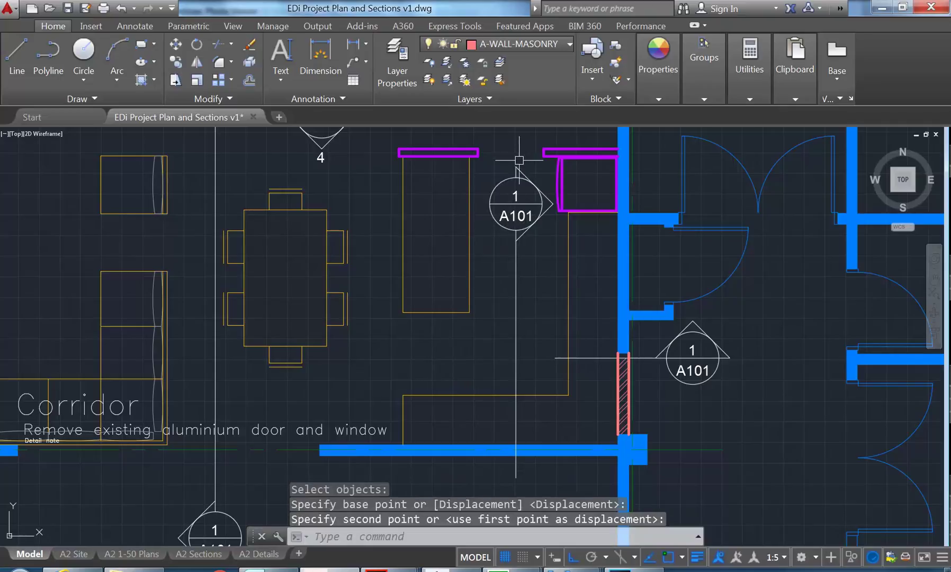
# Step: Mirror the marker's two slanted arrow lines about its vertical axis, keeping the originals, to make a two-sided section marker
pyautogui.scroll(4, 517, 160)
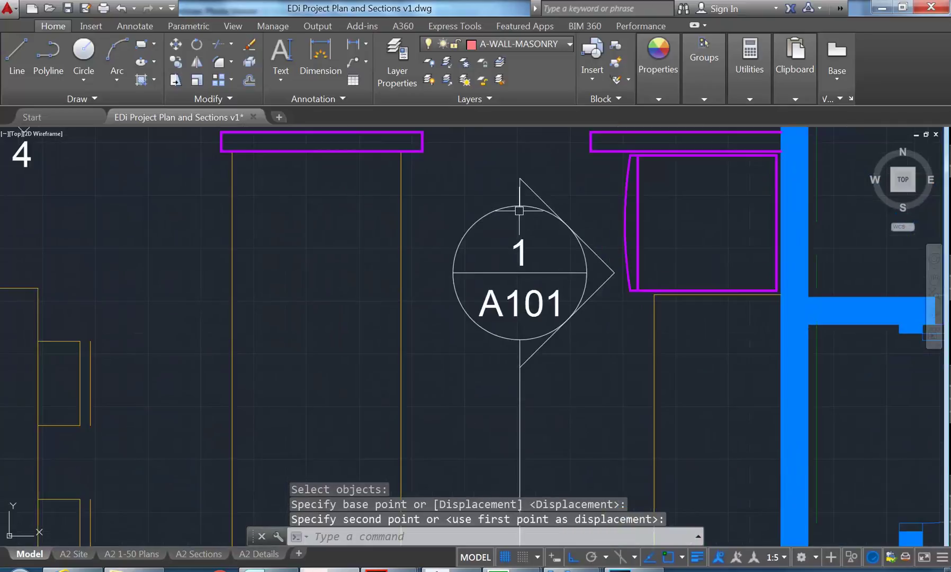
pyautogui.write('mi')
pyautogui.press('Return')
pyautogui.click(552, 208)
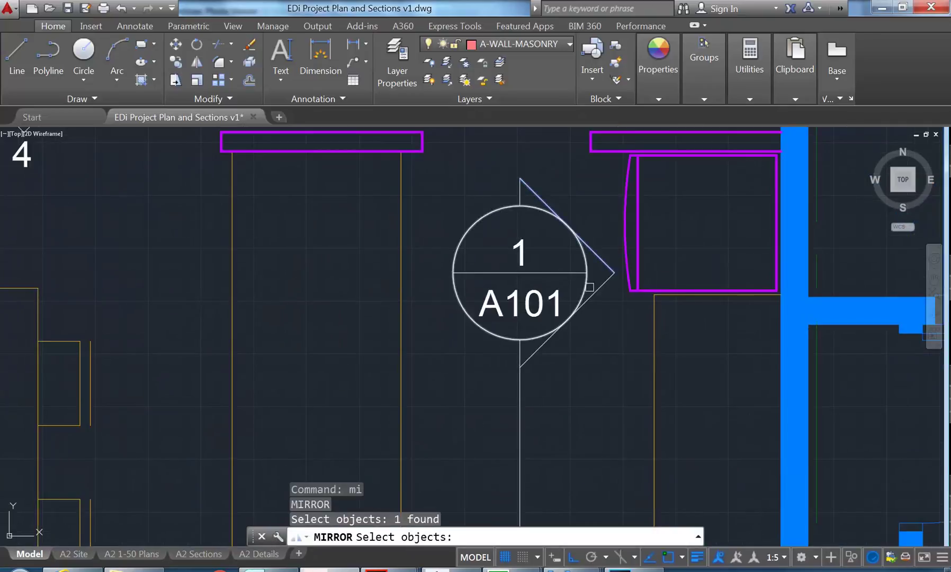
pyautogui.click(598, 289)
pyautogui.press('Return')
pyautogui.click(520, 178)
pyautogui.click(568, 366)
pyautogui.press('Return')
pyautogui.scroll(-2, 527, 337)
pyautogui.moveTo(528, 337)
pyautogui.mouseDown(button='middle')
pyautogui.moveTo(504, 298)
pyautogui.moveTo(548, 310)
pyautogui.moveTo(519, 326)
pyautogui.mouseUp(button='middle')
pyautogui.scroll(-4, 516, 319)
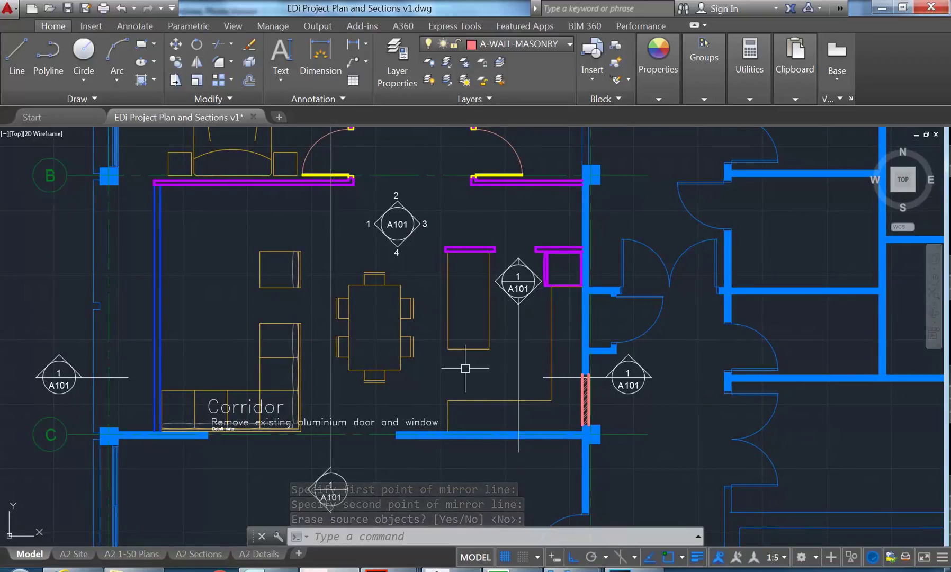
pyautogui.moveTo(468, 344); pyautogui.dragTo(447, 335, button='middle')
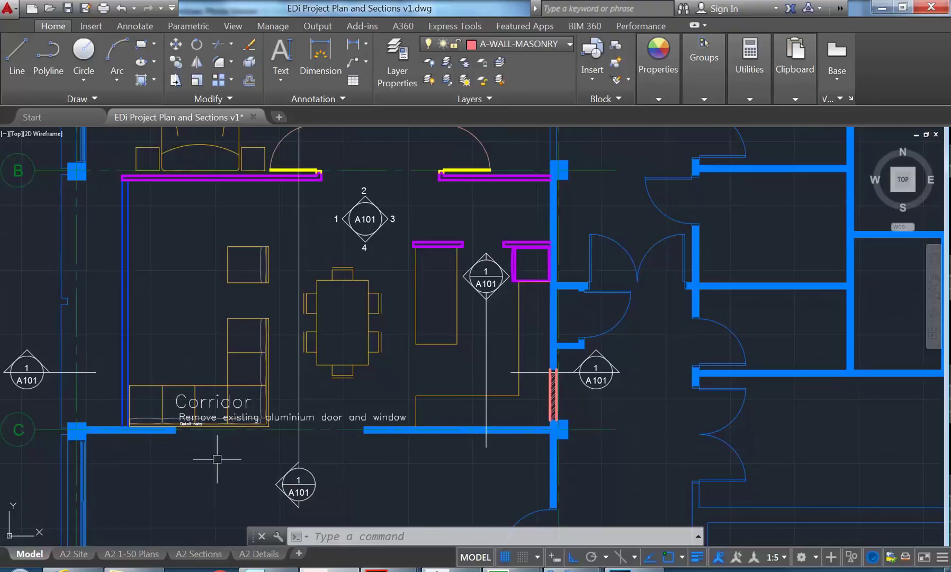
# Step: Switch to the 2016 Assessment 2_Construction 2 PDF in Acrobat Reader, read the required design drawings and scales, and return to AutoCAD
pyautogui.scroll(-3, 207, 463)
pyautogui.scroll(3, 303, 402)
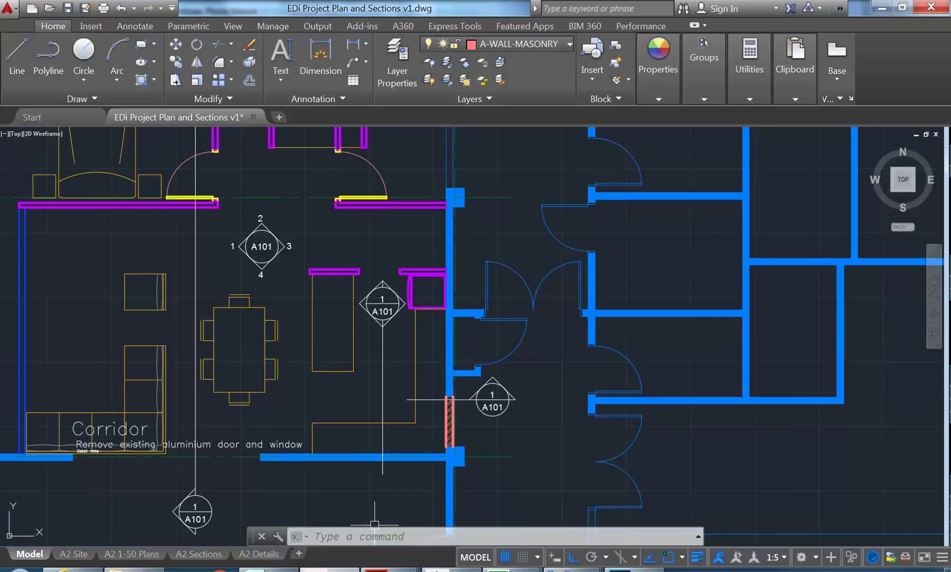
pyautogui.moveTo(391, 565)
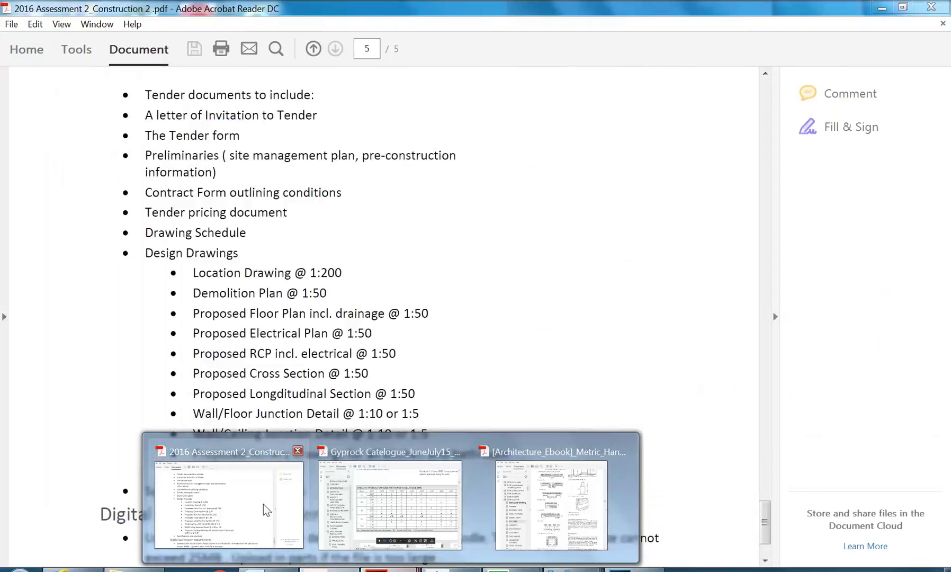
pyautogui.click(266, 510)
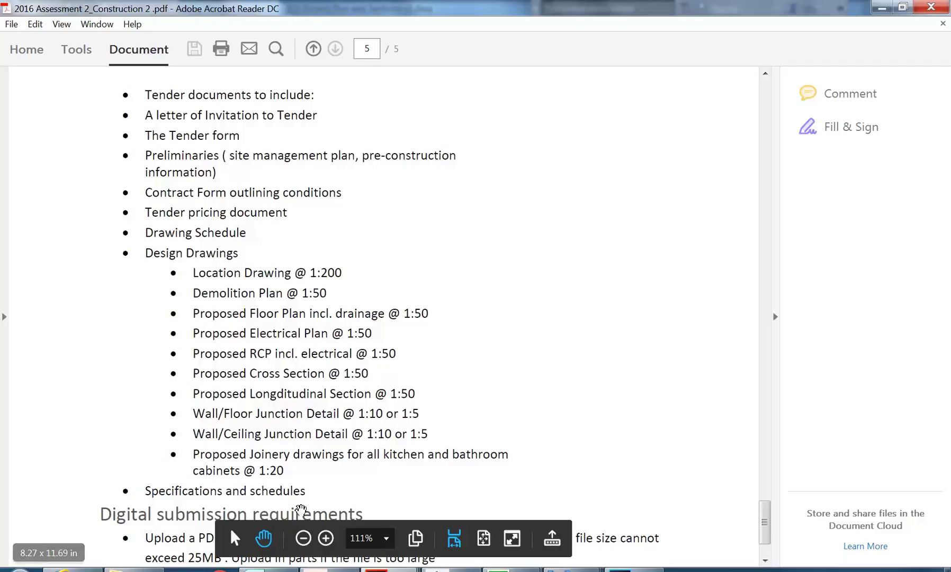
pyautogui.click(882, 8)
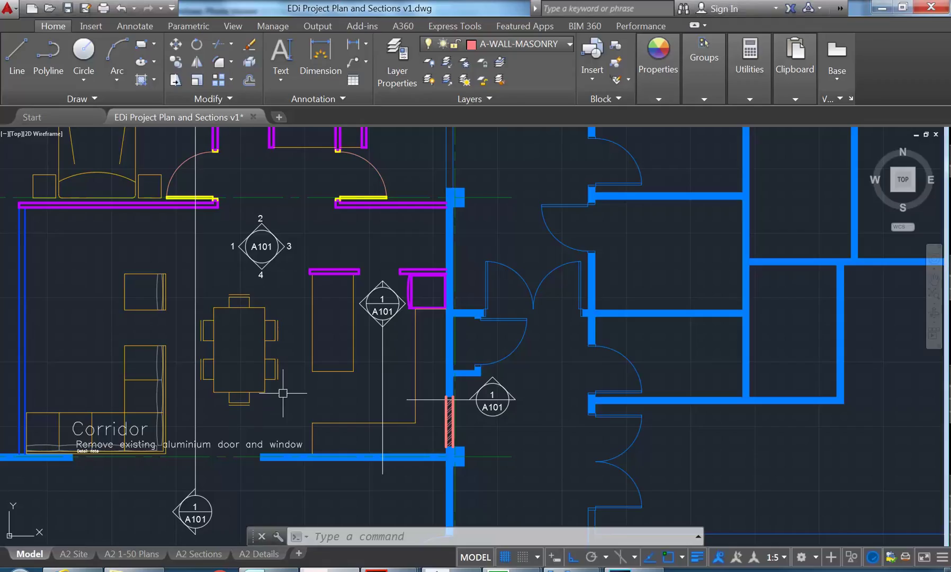
# Step: Open the A2 Details layout and create a copy of it at the end of the layouts
pyautogui.moveTo(367, 371); pyautogui.dragTo(344, 365, button='middle')
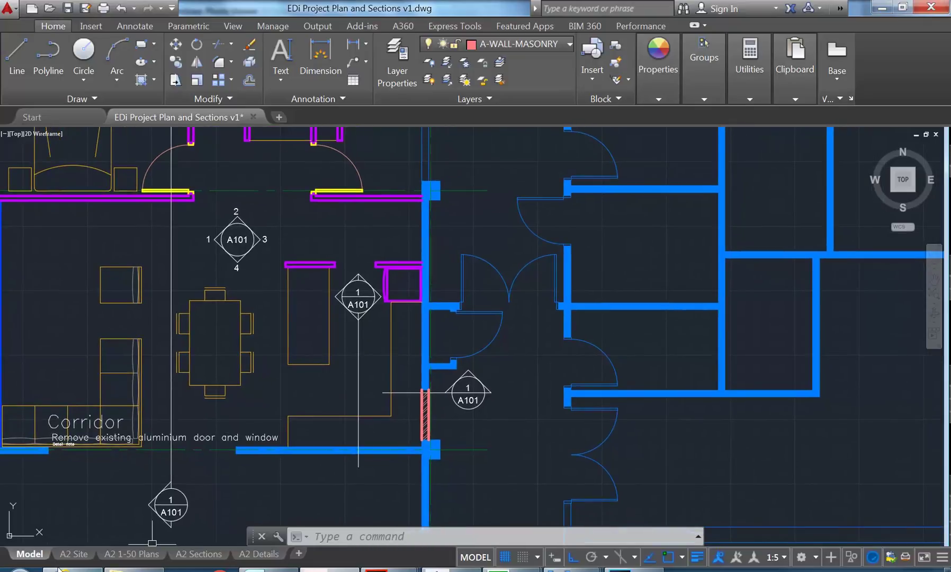
pyautogui.click(259, 553)
pyautogui.middleClick(275, 395)
pyautogui.scroll(5, 478, 383)
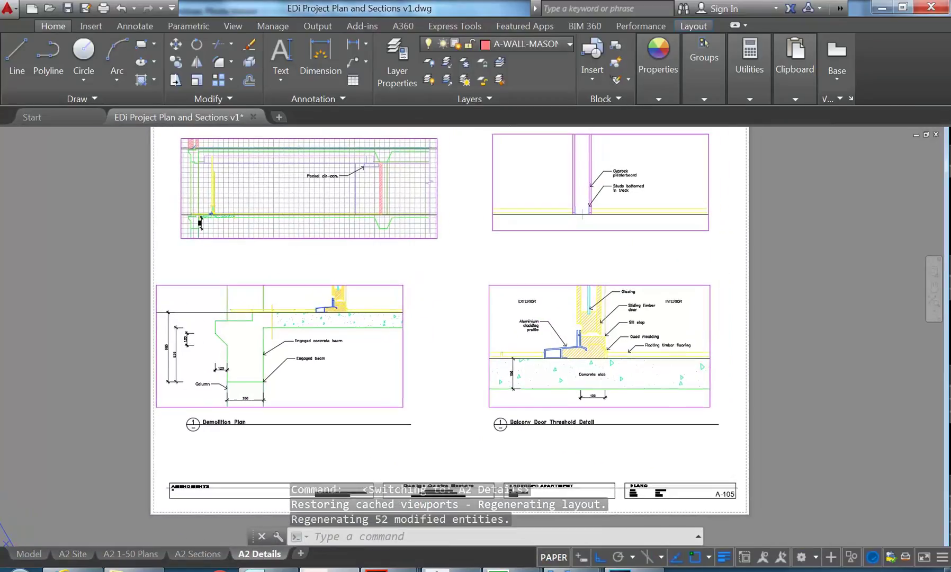
pyautogui.rightClick(257, 554)
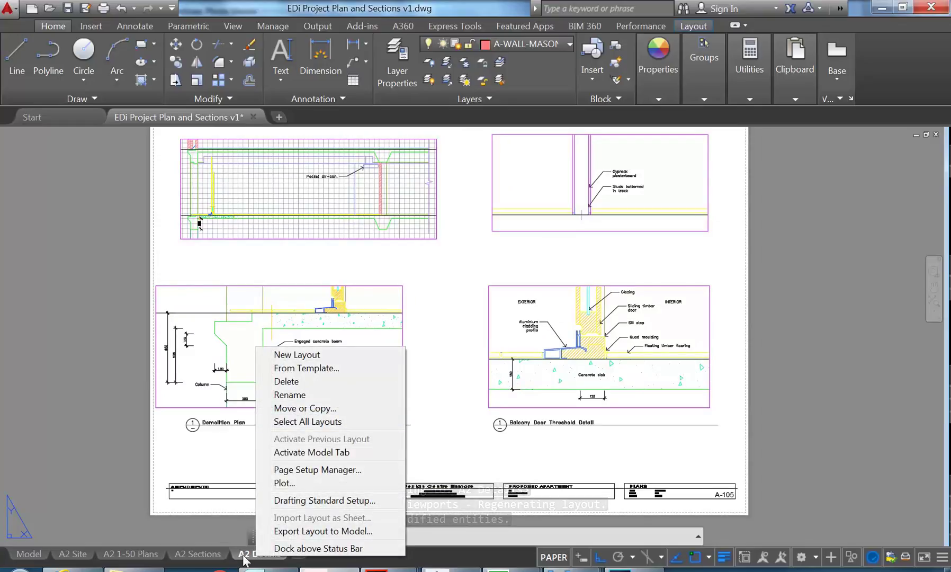
pyautogui.click(308, 408)
pyautogui.click(358, 356)
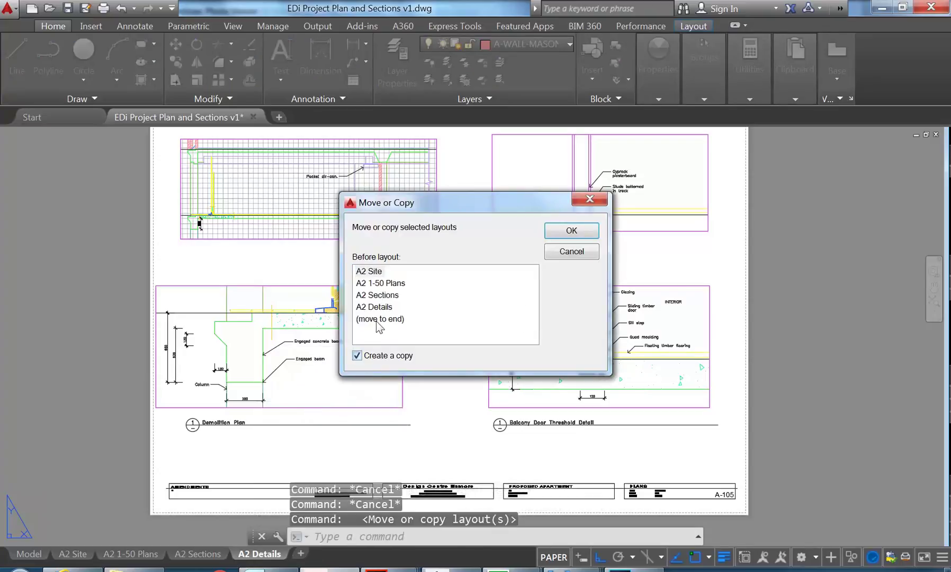
pyautogui.click(380, 319)
pyautogui.click(572, 231)
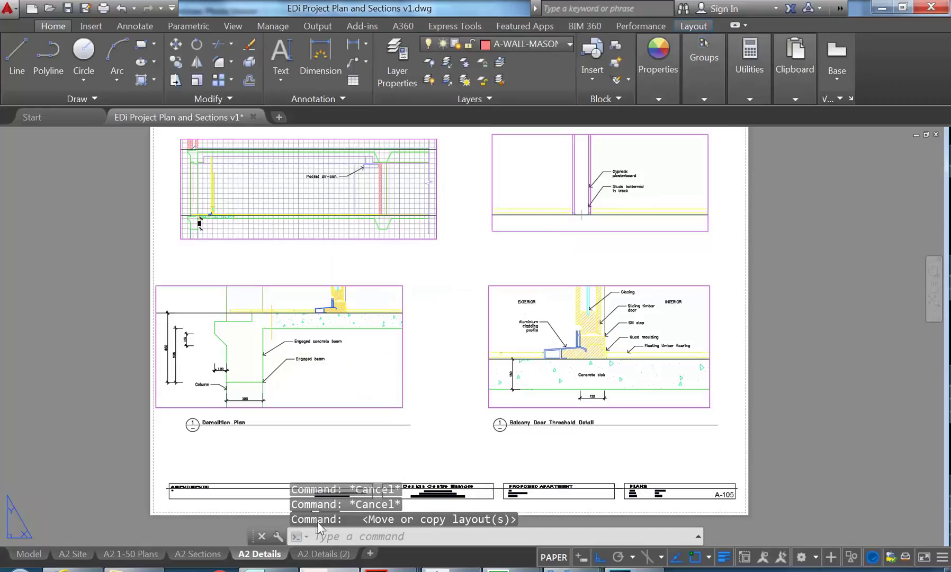
# Step: Open the copied A2 Details (2) layout and delete its two upper viewports
pyautogui.click(323, 554)
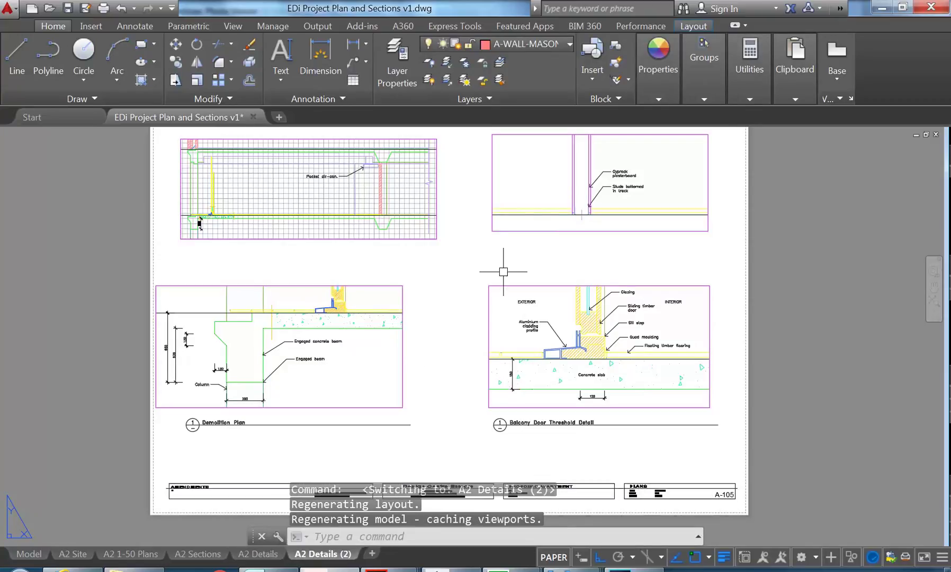
pyautogui.click(651, 163)
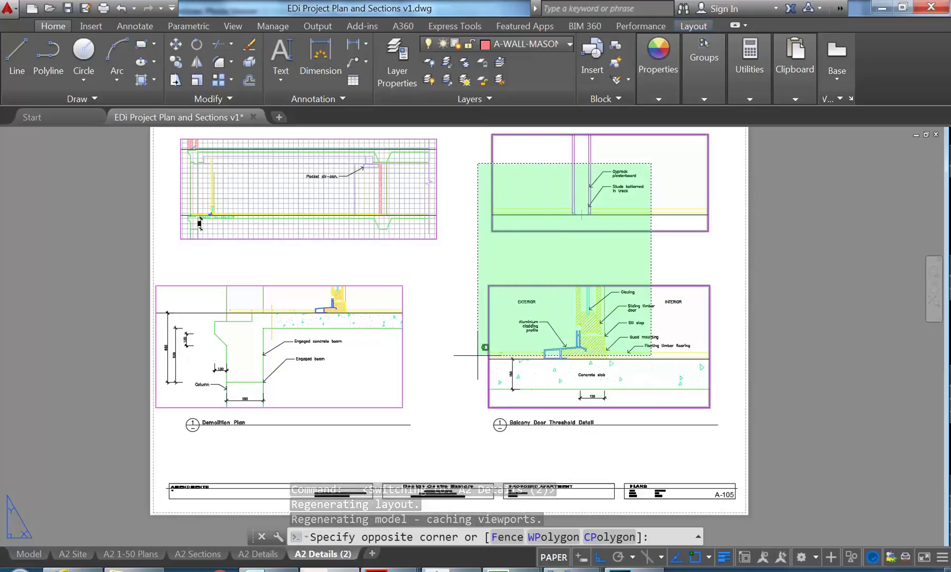
pyautogui.click(493, 243)
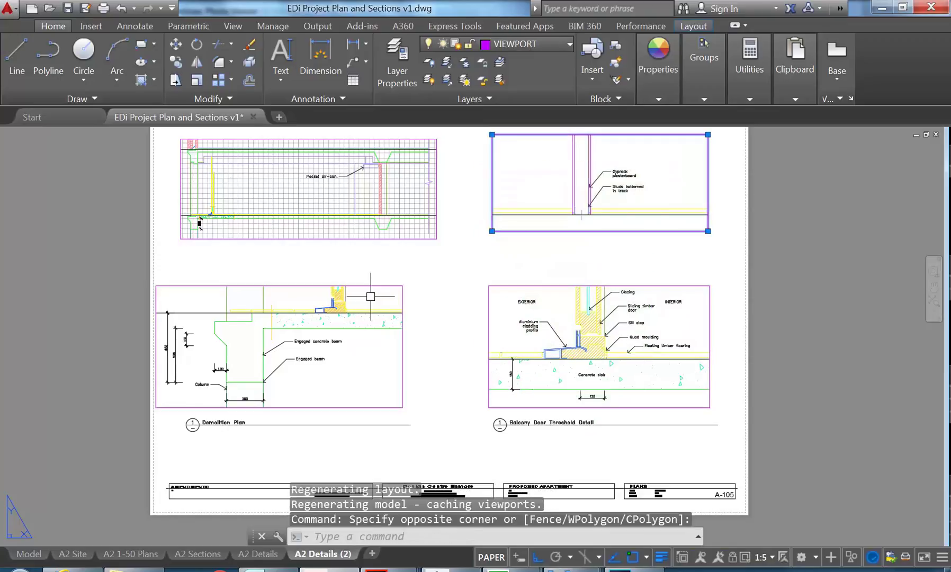
pyautogui.press('Delete')
pyautogui.click(344, 239)
pyautogui.press('Delete')
# Step: Enlarge the viewport above the Demolition Plan title by stretching it upward and then wider, up to the neighbouring viewport
pyautogui.click(338, 286)
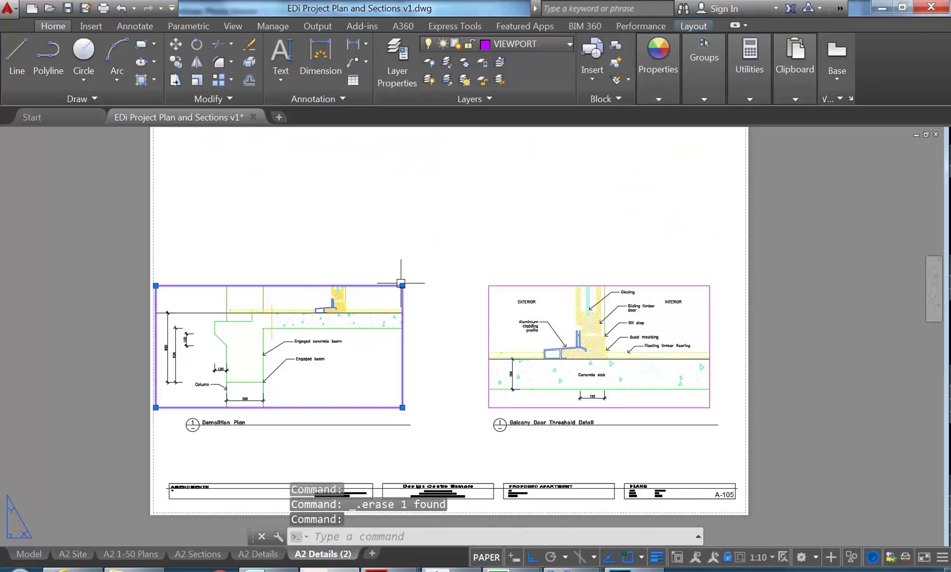
pyautogui.click(403, 286)
pyautogui.click(421, 148)
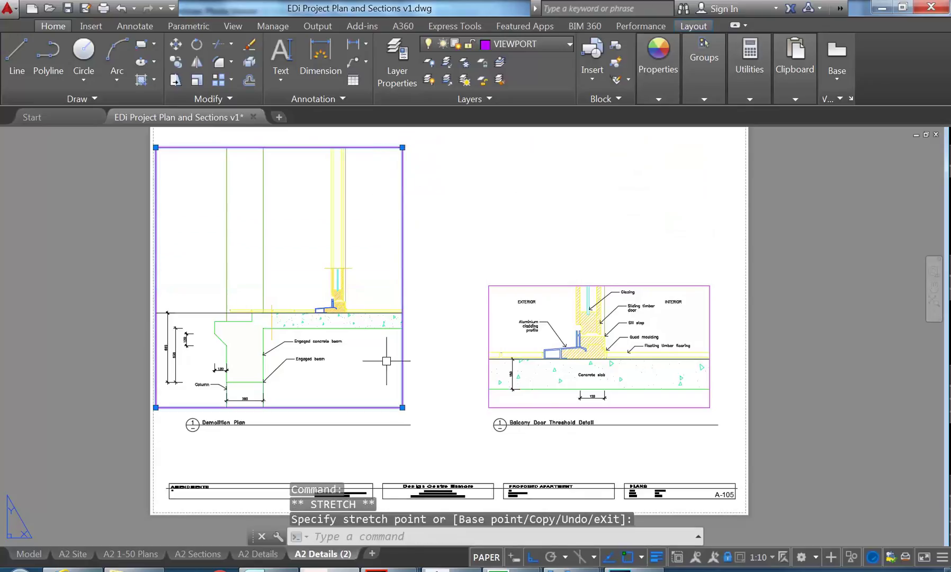
pyautogui.click(403, 408)
pyautogui.click(481, 406)
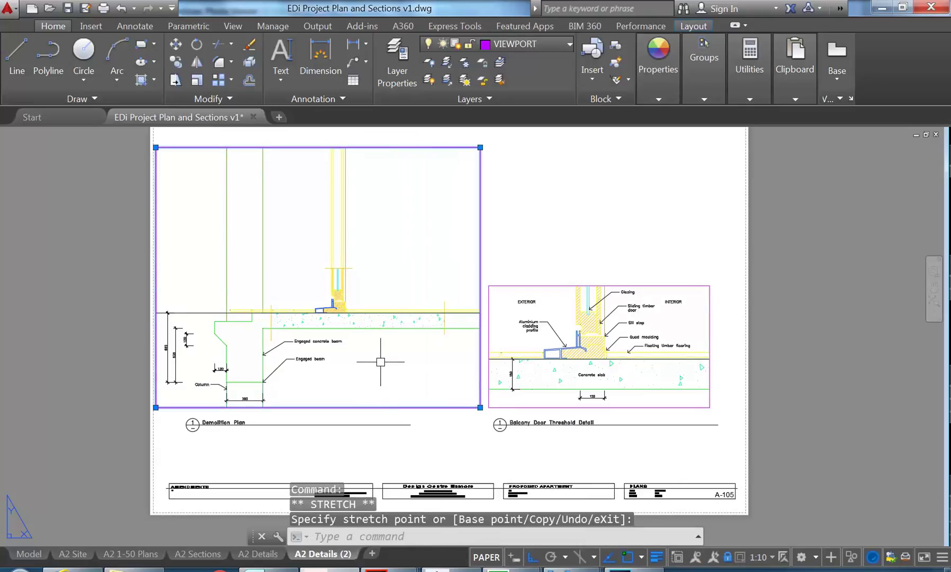
pyautogui.press('Escape')
pyautogui.press('Escape')
# Step: Activate the enlarged viewport and reframe its model view on the kitchen and dining area of the floor plan
pyautogui.doubleClick(328, 324)
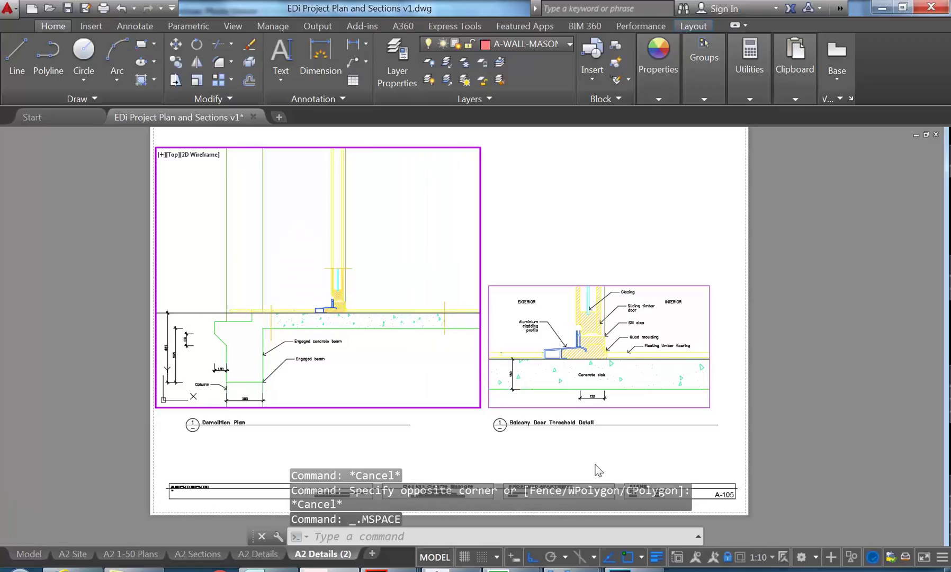
pyautogui.scroll(-10, 223, 212)
pyautogui.moveTo(321, 265); pyautogui.dragTo(370, 153, button='middle')
pyautogui.scroll(2, 302, 307)
pyautogui.moveTo(321, 354); pyautogui.dragTo(303, 368, button='middle')
pyautogui.scroll(1, 296, 351)
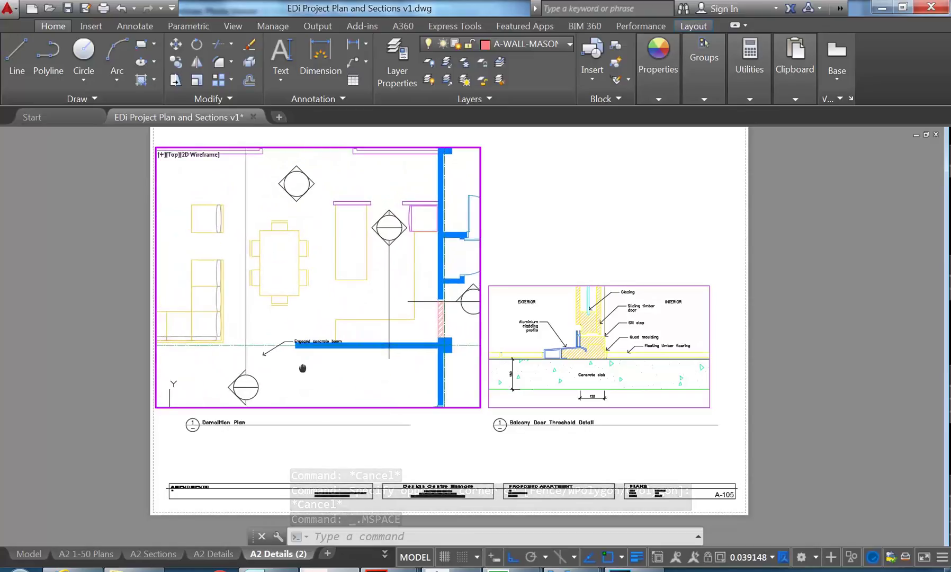
# Step: Return to paper space and erase the leftover "Engaged concrete beam" leader note over the viewport
pyautogui.doubleClick(303, 435)
pyautogui.click(278, 344)
pyautogui.press('Delete')
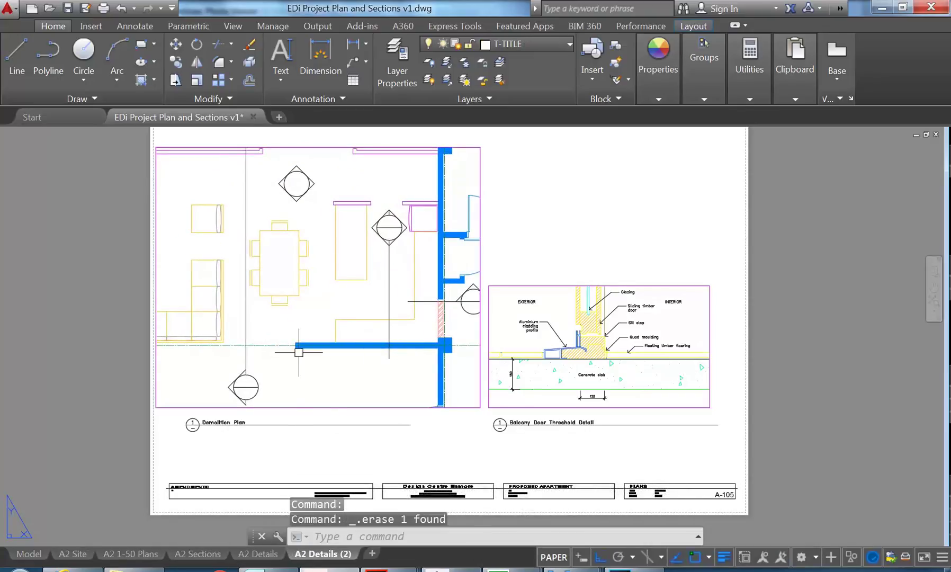
# Step: Reactivate the enlarged viewport and shift its plan view so the kitchen sits nearer the centre
pyautogui.doubleClick(325, 288)
pyautogui.moveTo(320, 285); pyautogui.dragTo(279, 294, button='middle')
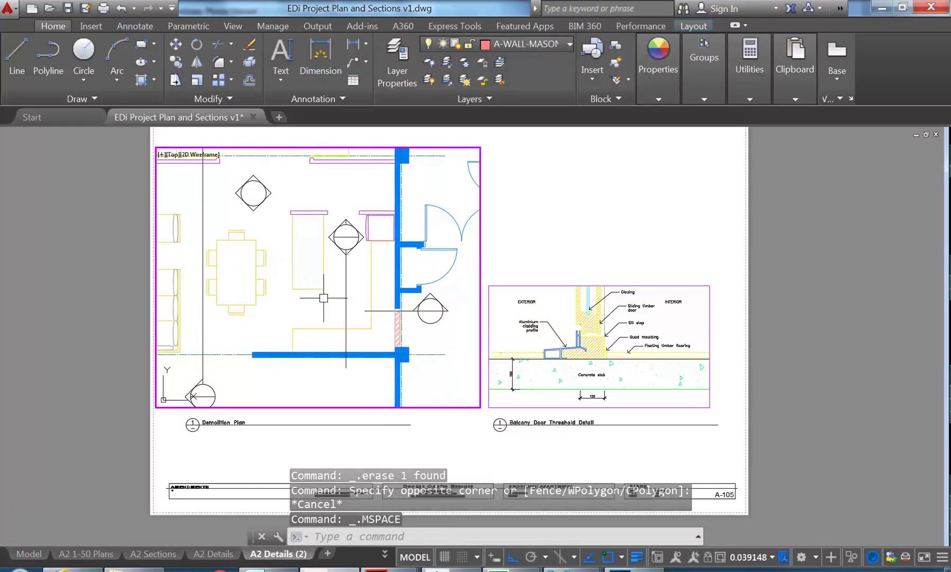
pyautogui.scroll(2, 350, 299)
pyautogui.scroll(-2, 311, 305)
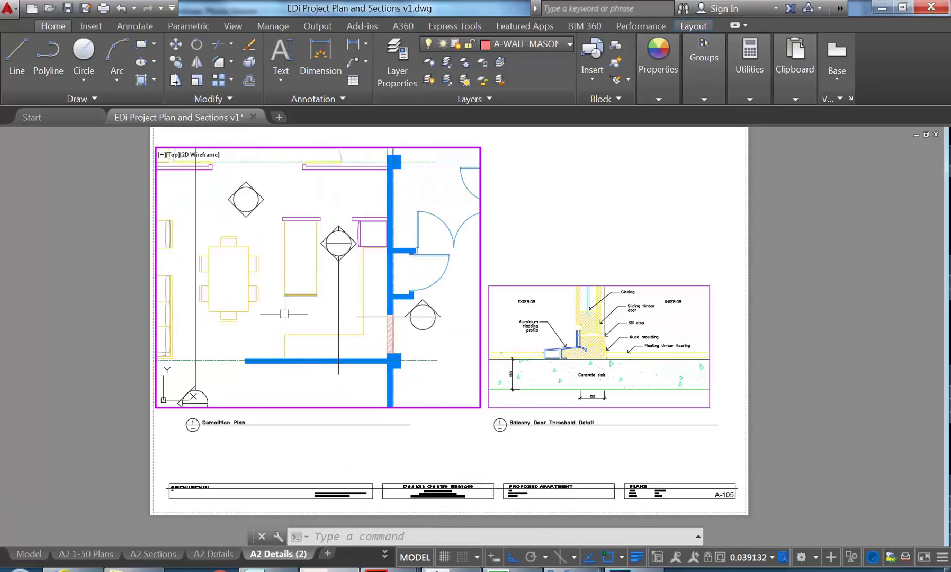
# Step: Set the enlarged kitchen viewport's scale to 1:20
pyautogui.click(771, 556)
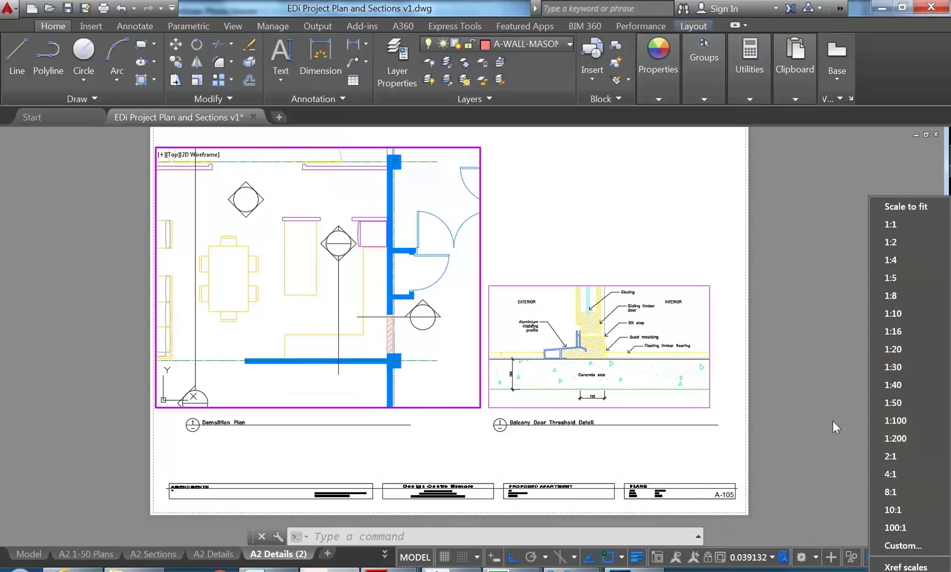
pyautogui.click(892, 349)
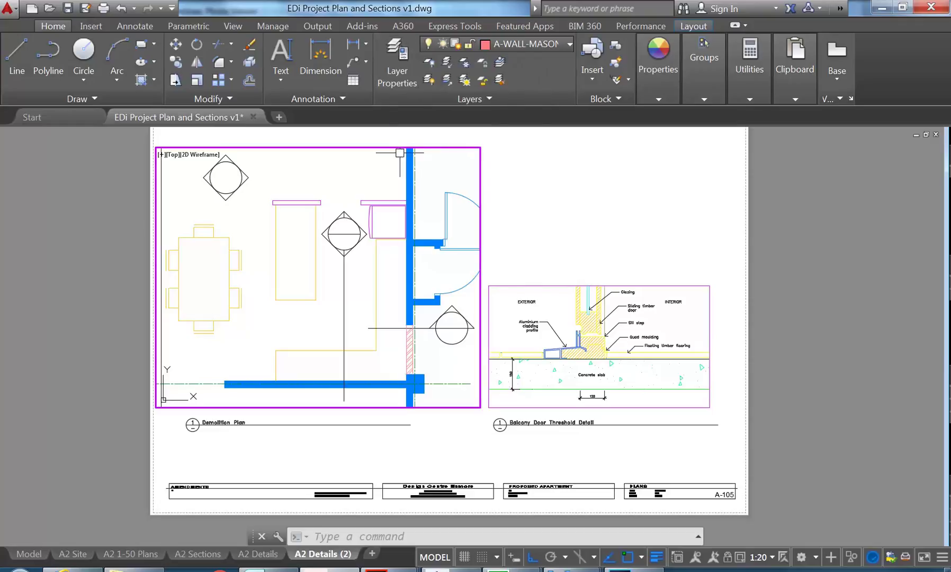
# Step: Rename the T-REF layer as T-REF-50 in the layer manager
pyautogui.click(396, 65)
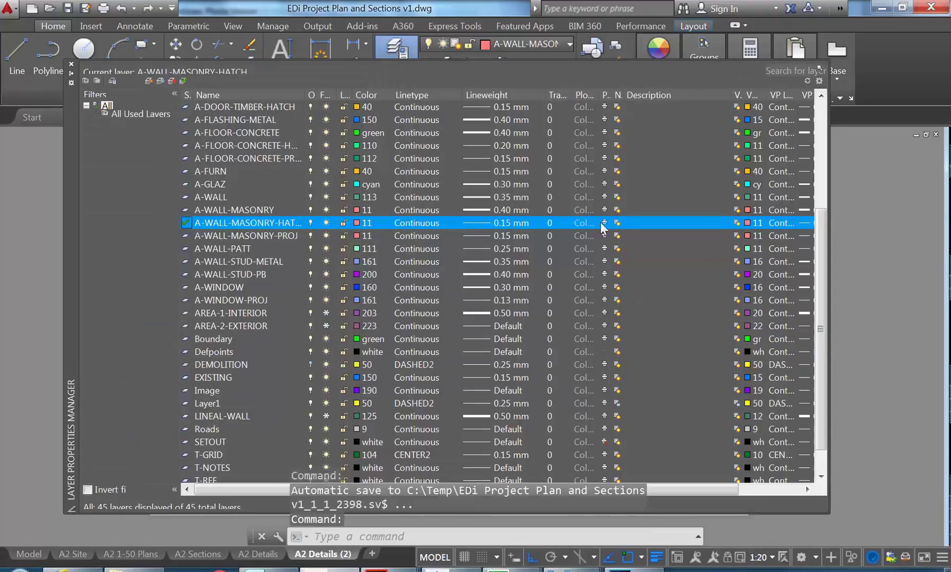
pyautogui.scroll(-3, 507, 223)
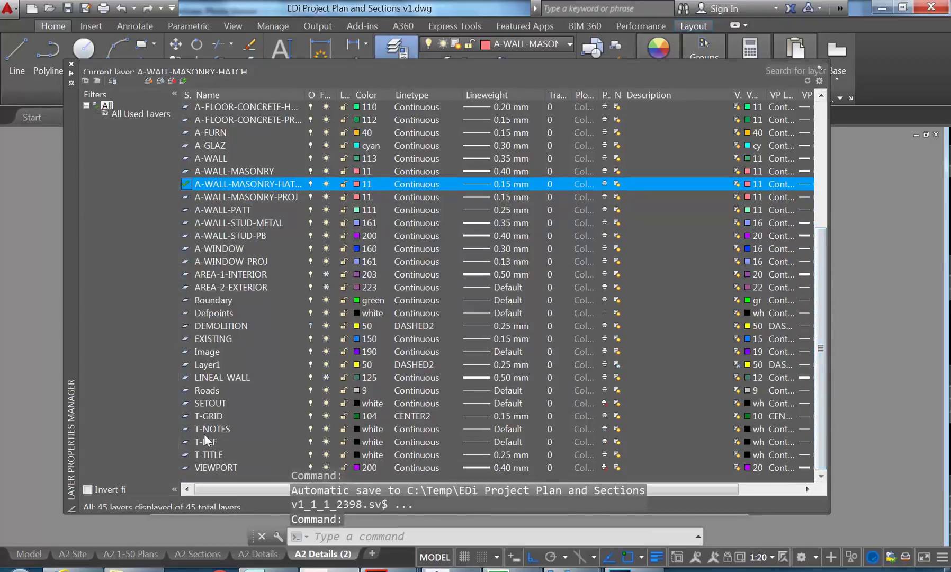
pyautogui.click(209, 441)
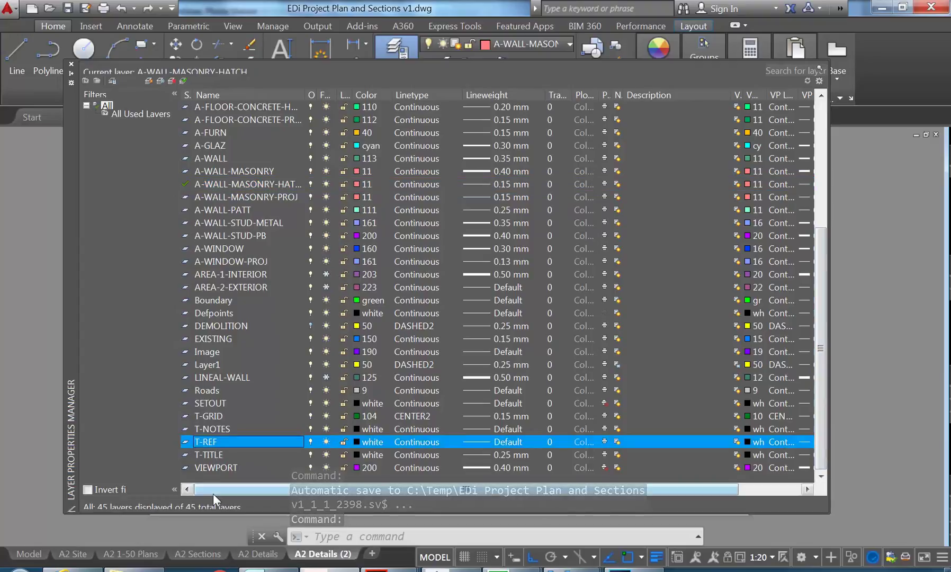
pyautogui.click(221, 444)
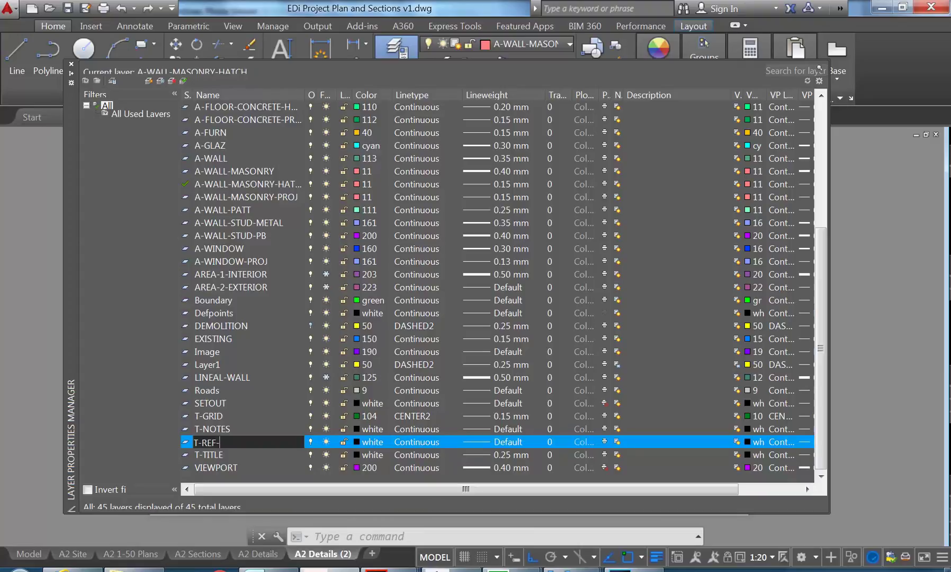
pyautogui.press('Return')
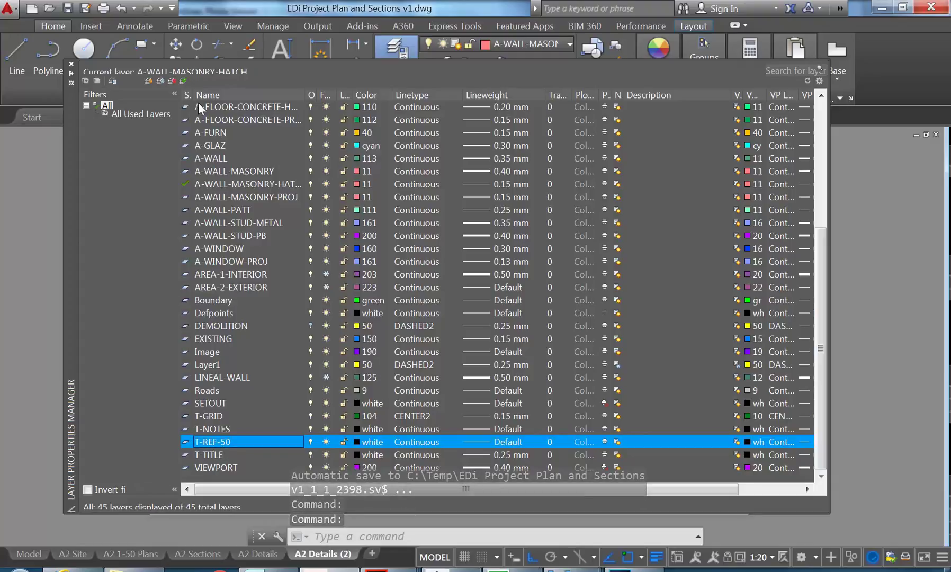
# Step: Create a new layer named T-REF-20 and close the layer manager
pyautogui.click(149, 78)
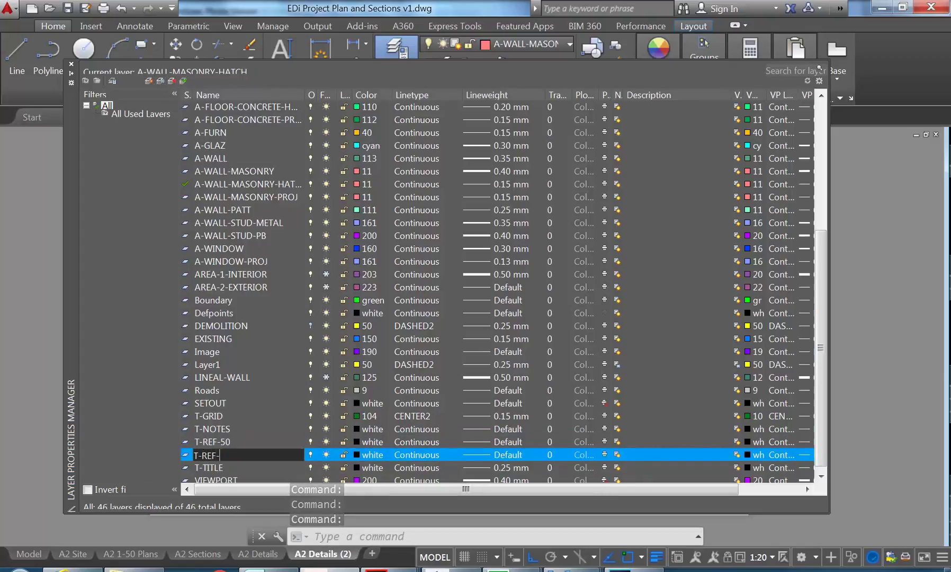
pyautogui.press('Return')
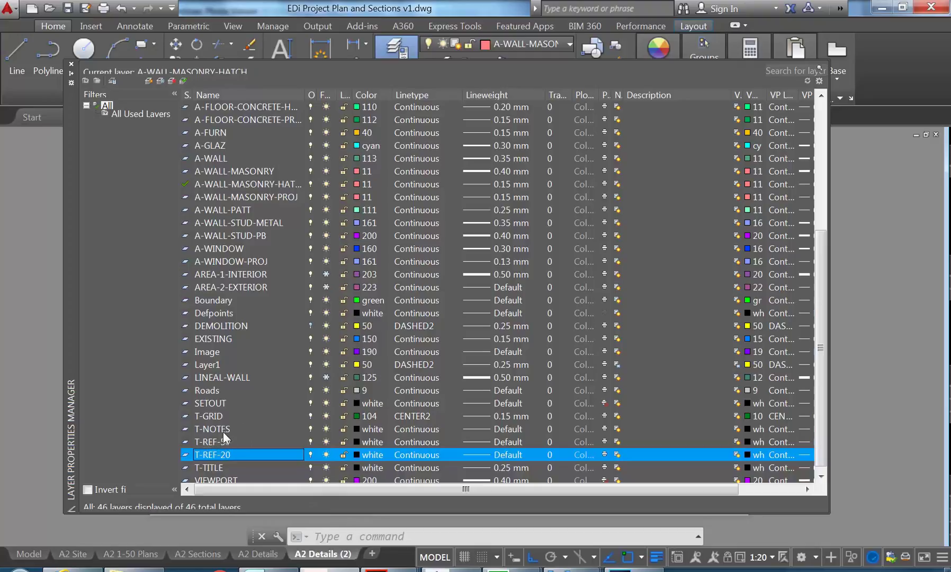
pyautogui.click(72, 64)
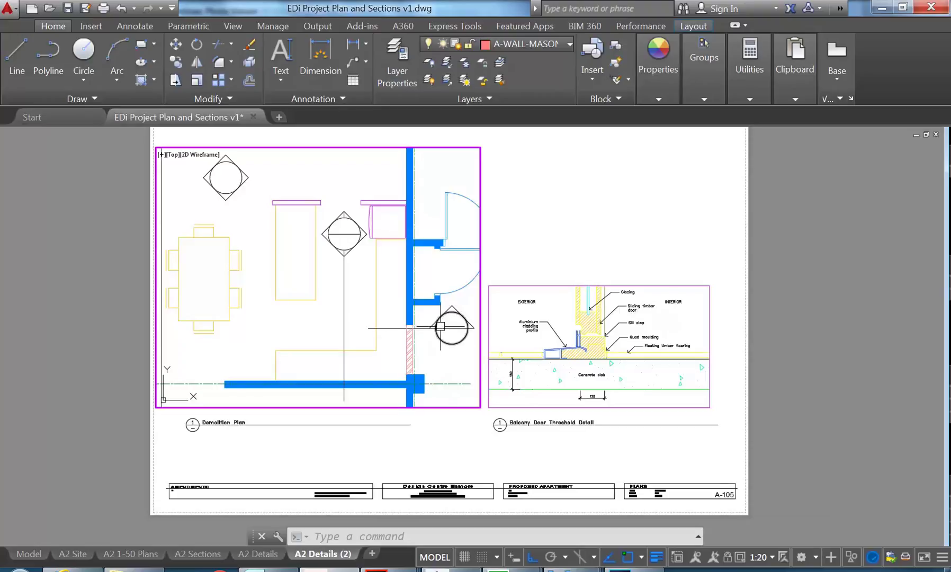
# Step: Review the A2 Details layout and activate the Proposed Plan viewport in the A2 1-50 Plans layout
pyautogui.click(258, 554)
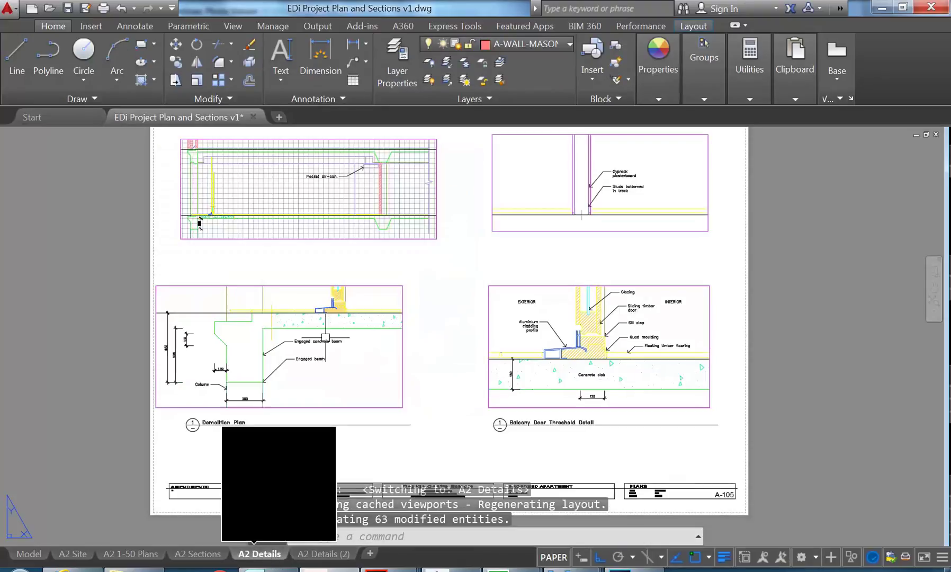
pyautogui.click(138, 553)
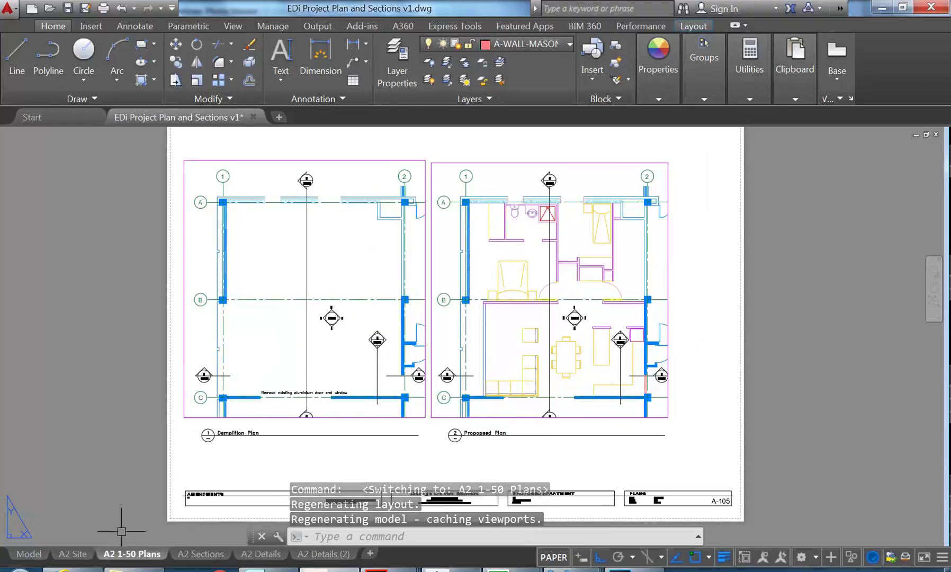
pyautogui.doubleClick(671, 355)
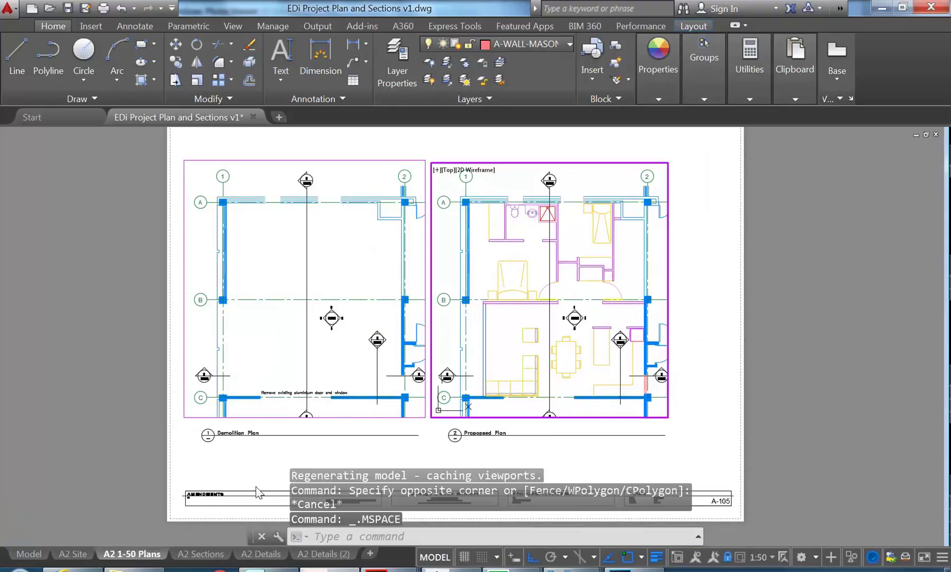
# Step: Scale the kitchen section marker and its line in model space by .4 from the top of the marker's circle
pyautogui.click(38, 554)
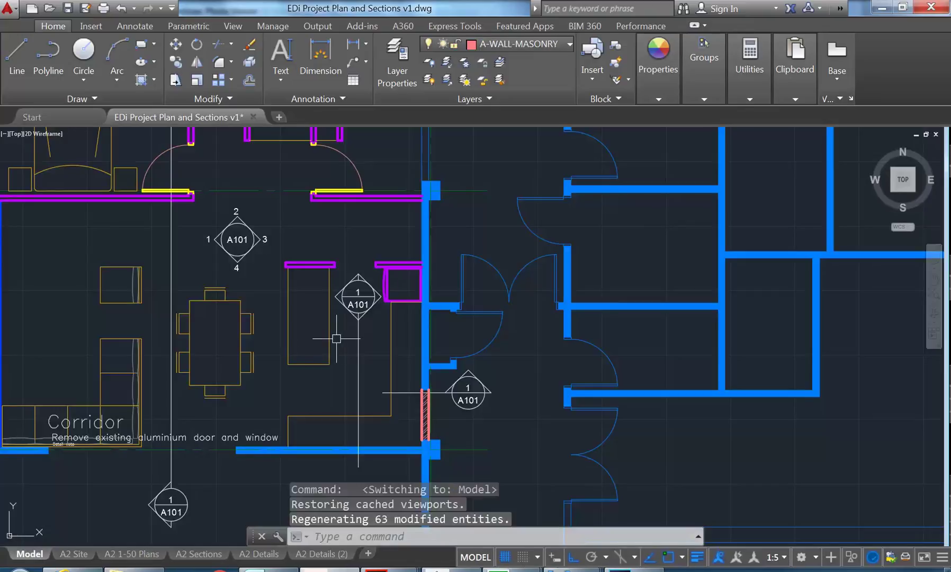
pyautogui.scroll(2, 337, 339)
pyautogui.scroll(2, 333, 266)
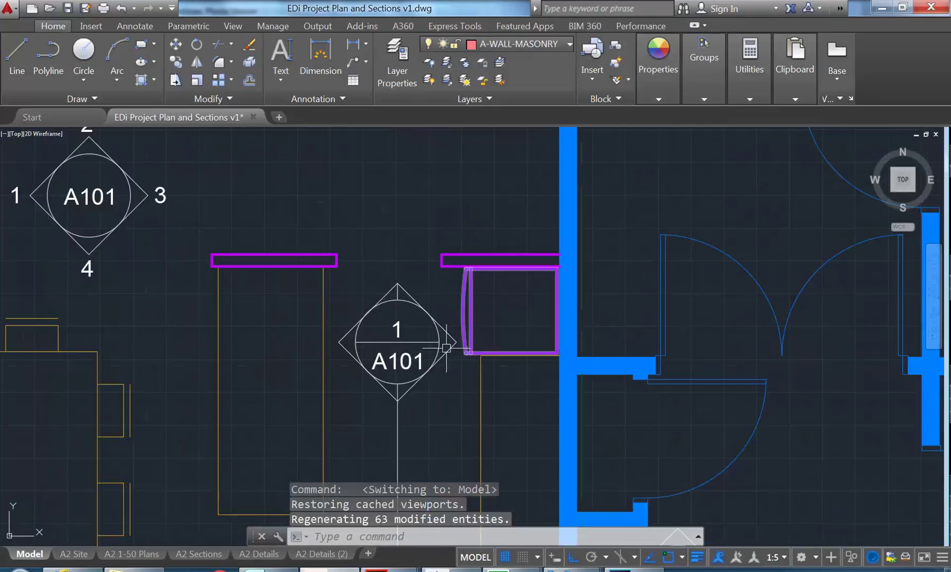
pyautogui.click(426, 280)
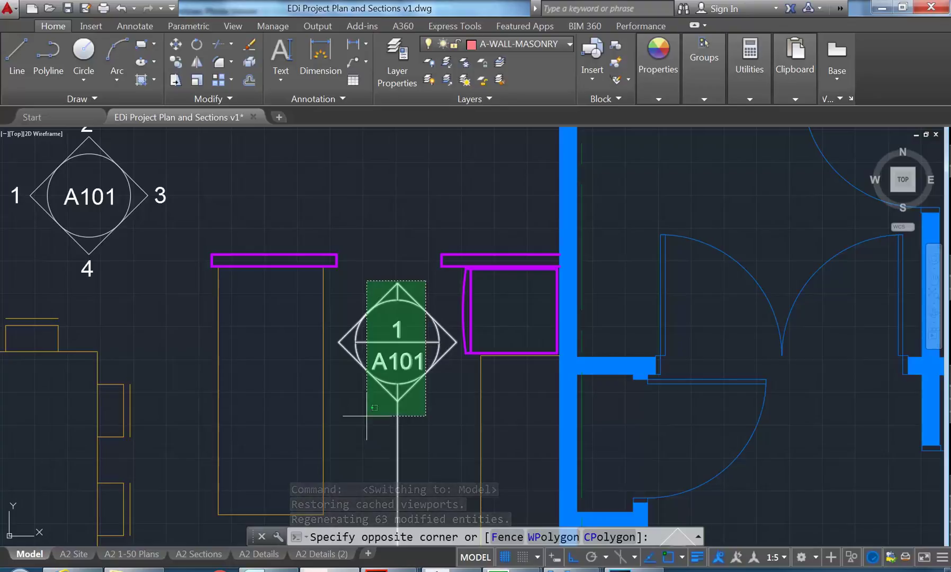
pyautogui.click(367, 416)
pyautogui.moveTo(367, 416); pyautogui.dragTo(322, 322, button='middle')
pyautogui.scroll(2, 359, 256)
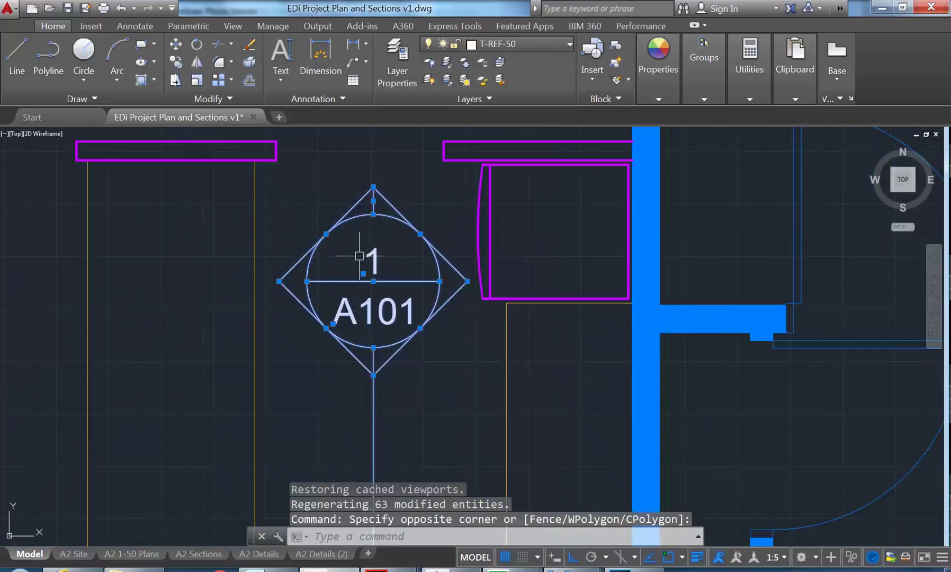
pyautogui.click(195, 80)
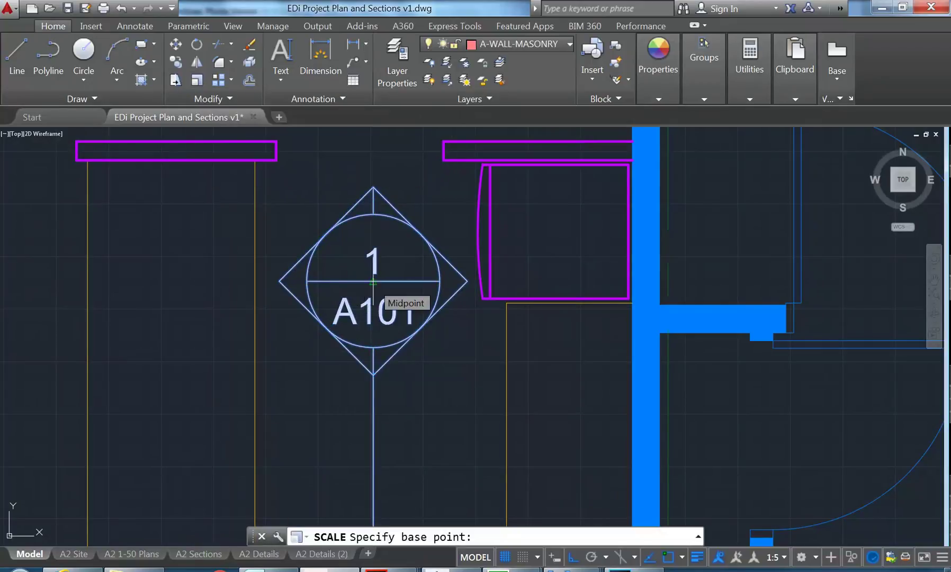
pyautogui.click(373, 214)
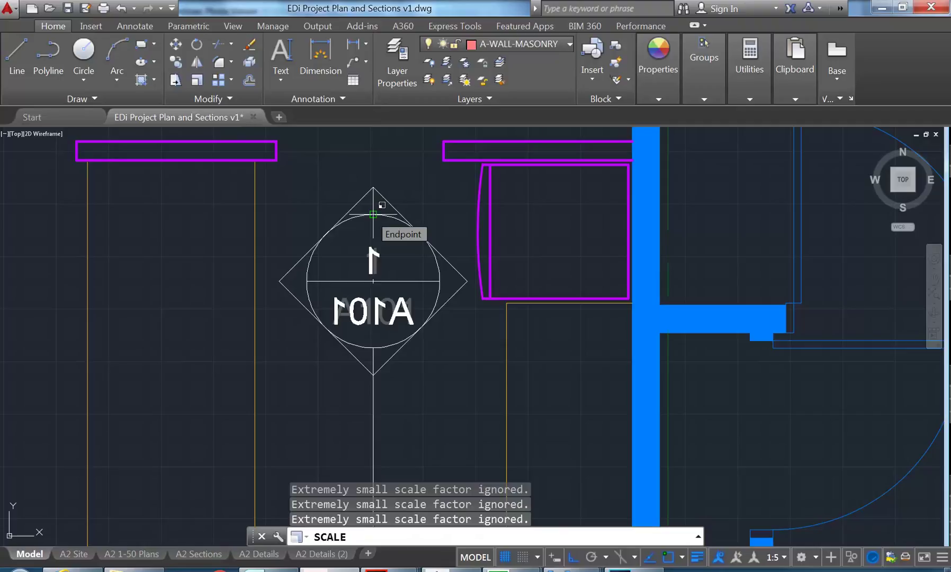
pyautogui.write('.4')
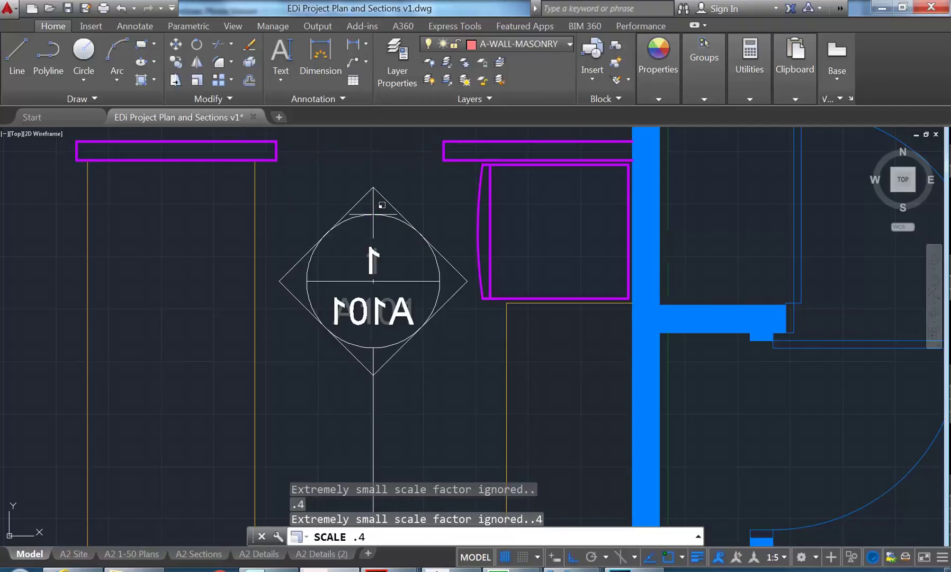
pyautogui.press('Return')
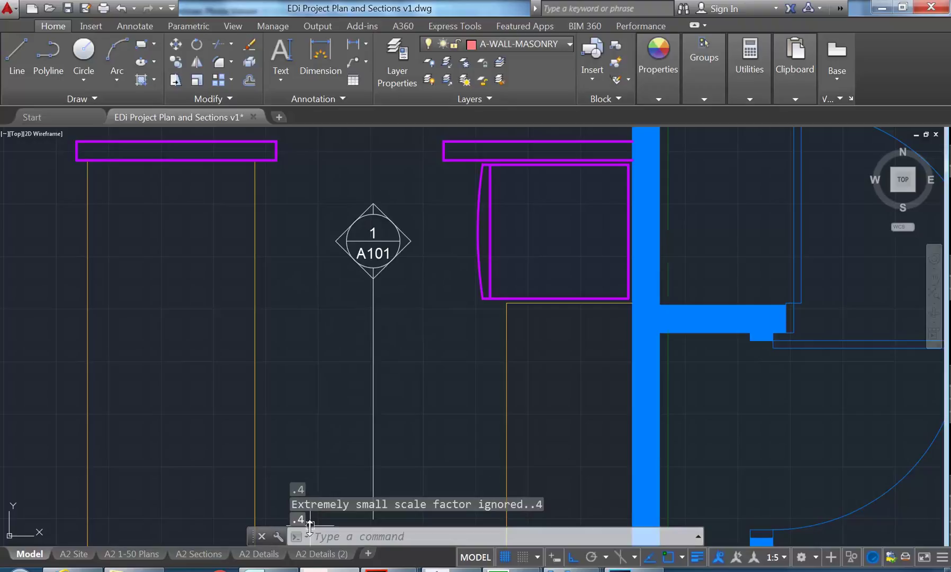
# Step: Check the scaled marker in A2 Details (2), and move it with its line to layer T-REF-20 from the A2 1-50 Plans layout
pyautogui.click(318, 554)
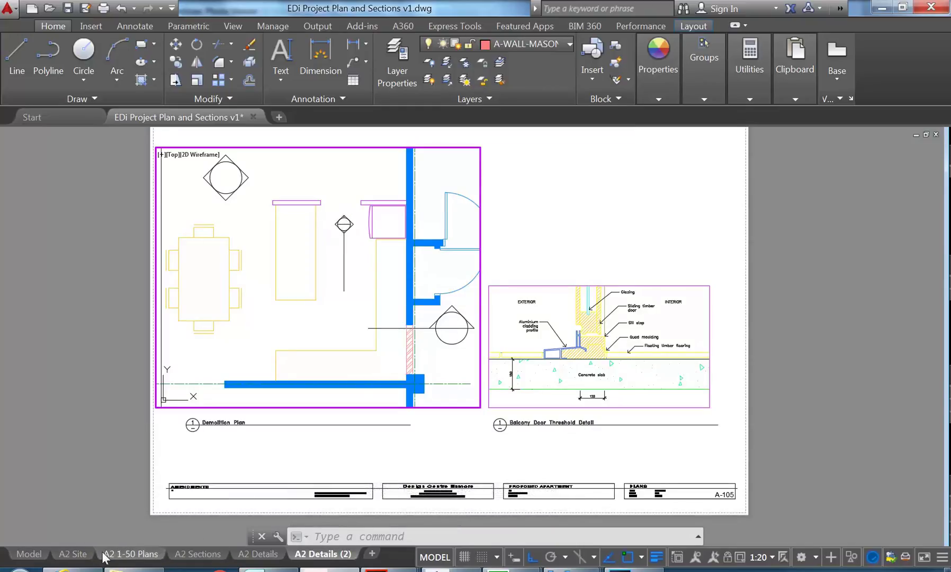
pyautogui.click(120, 555)
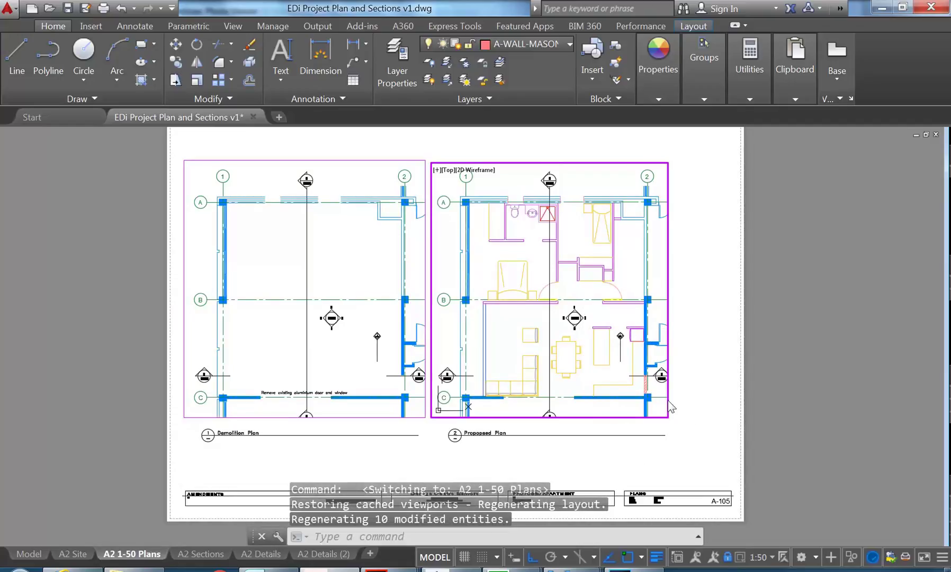
pyautogui.scroll(5, 630, 350)
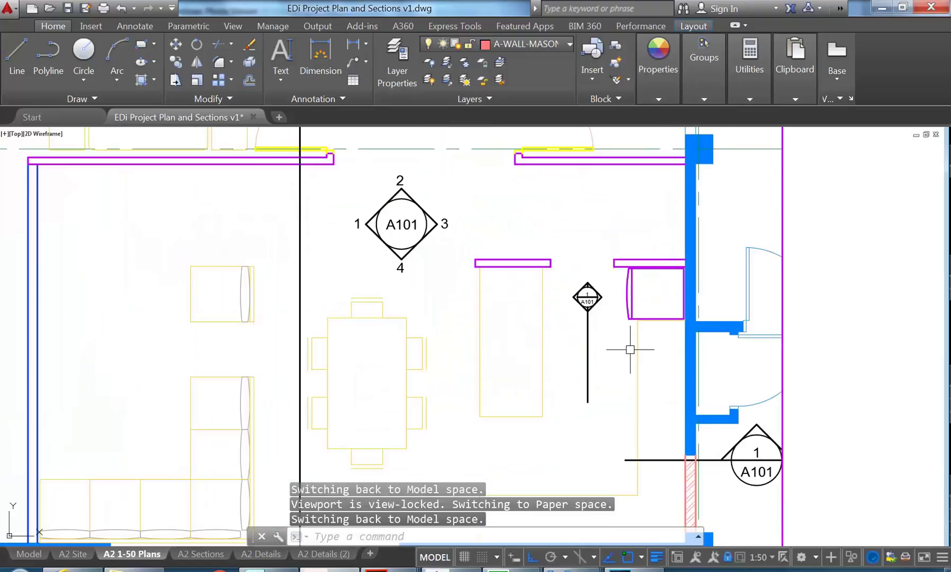
pyautogui.click(604, 273)
pyautogui.click(564, 338)
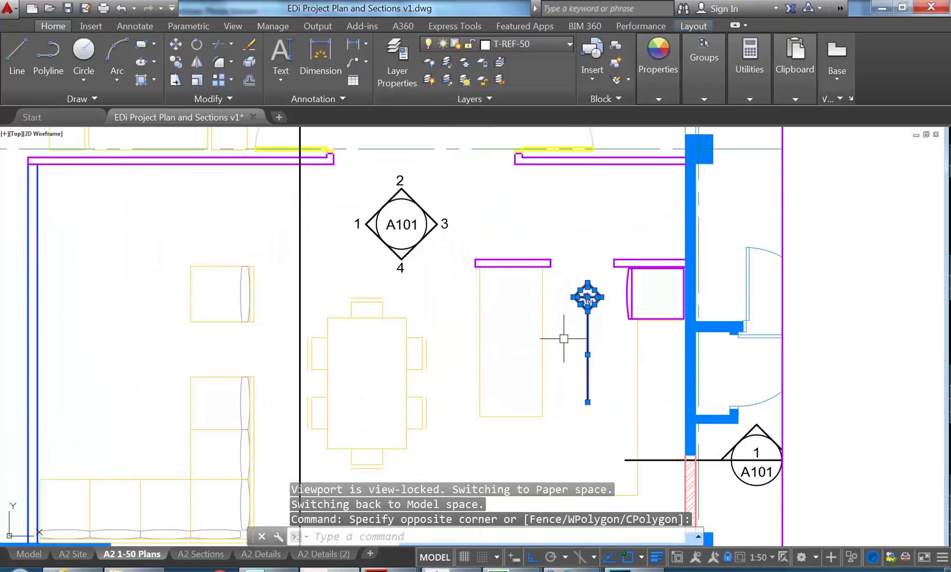
pyautogui.click(522, 45)
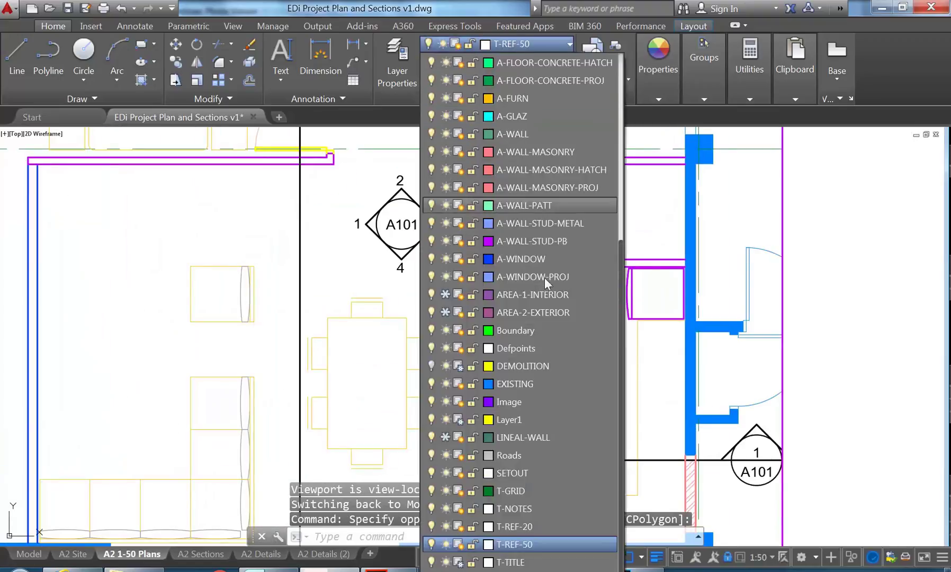
pyautogui.click(511, 526)
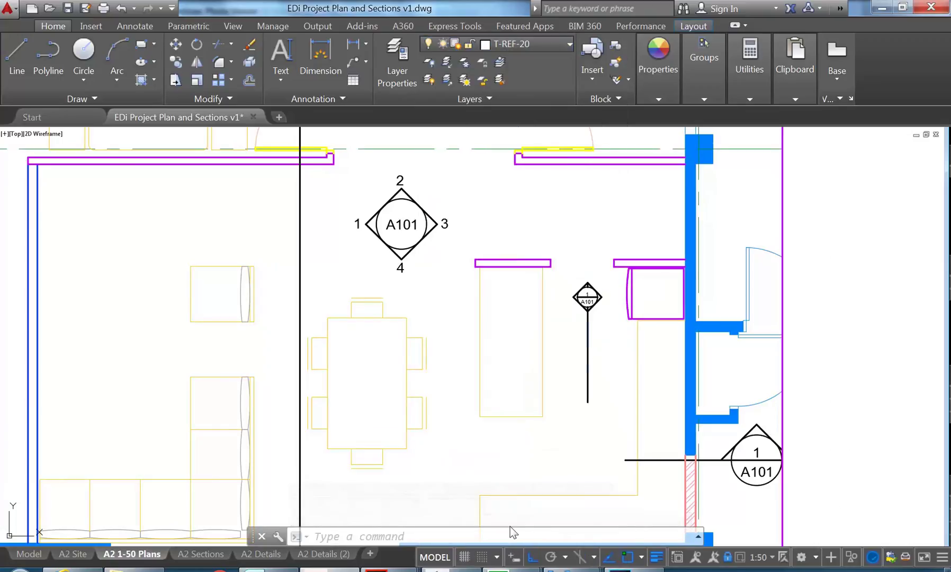
# Step: Open the properties of the scaled marker's upper "1" text and place the palette clear of the marker
pyautogui.click(570, 335)
pyautogui.scroll(5, 793, 501)
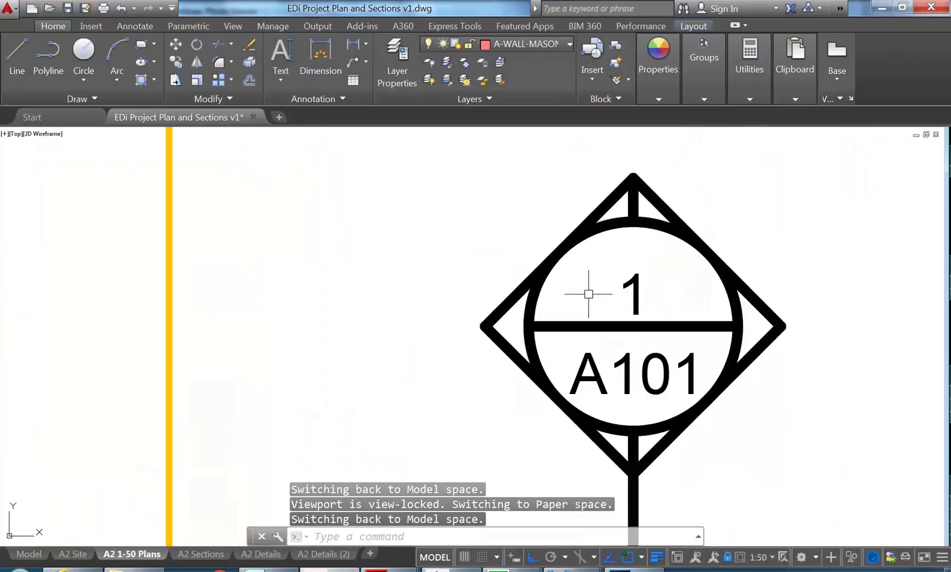
pyautogui.click(632, 291)
pyautogui.rightClick(383, 204)
pyautogui.click(429, 503)
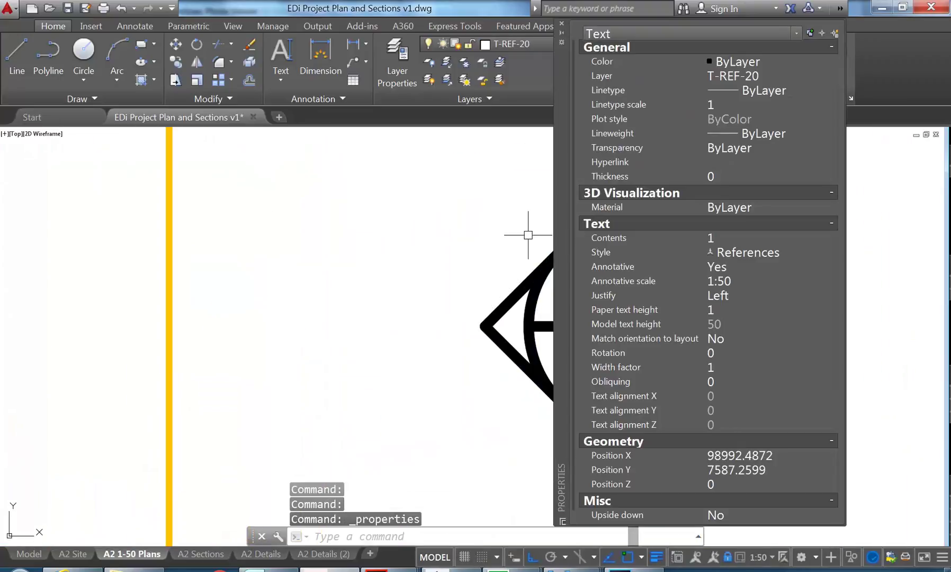
pyautogui.moveTo(568, 230); pyautogui.dragTo(96, 210)
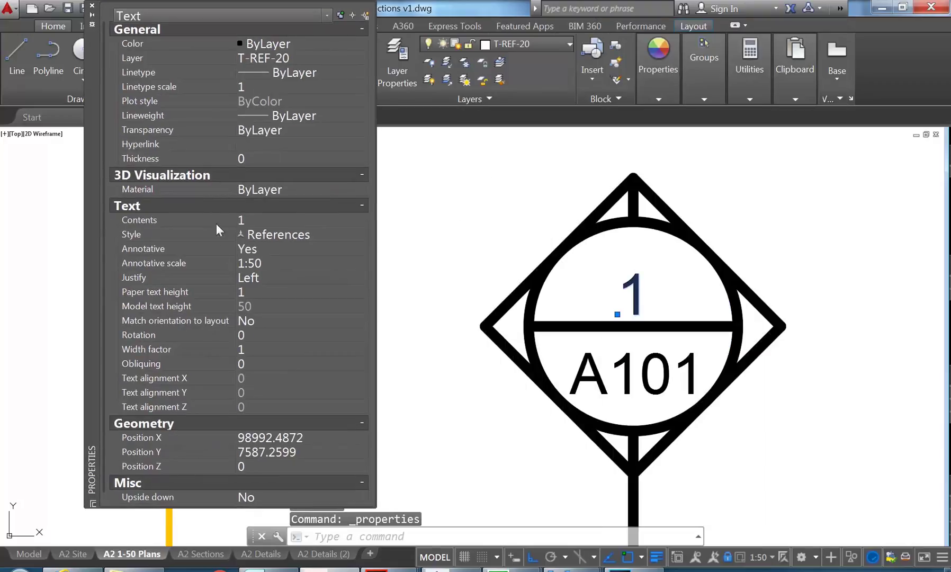
# Step: Add the 1:20 annotation scale to the marker's upper "1" text and remove its 1:50 scale
pyautogui.click(296, 262)
pyautogui.click(362, 263)
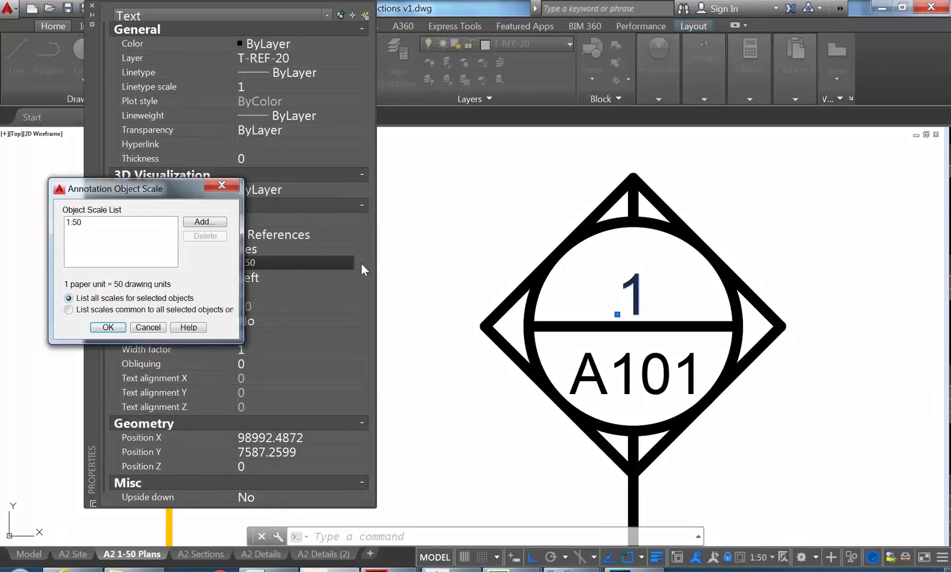
pyautogui.click(148, 328)
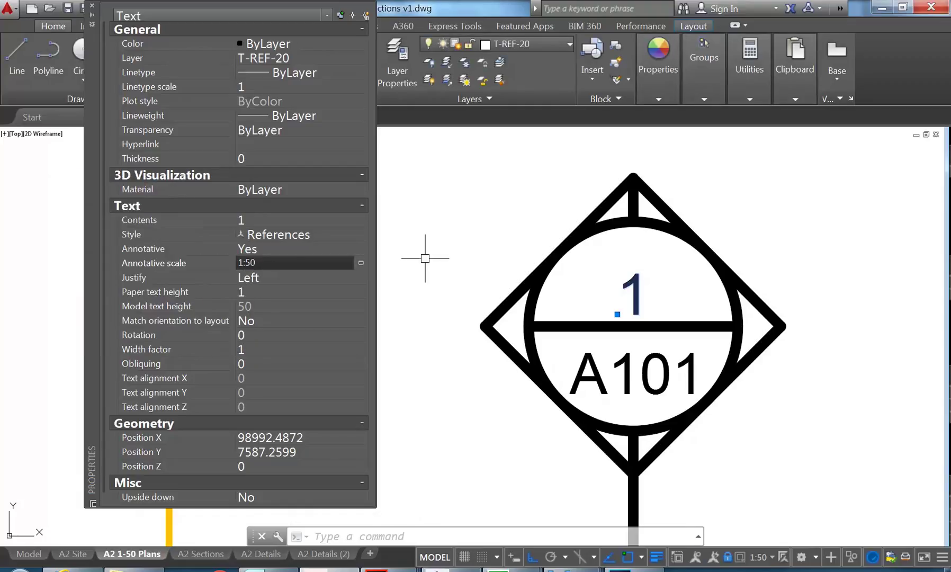
pyautogui.click(361, 261)
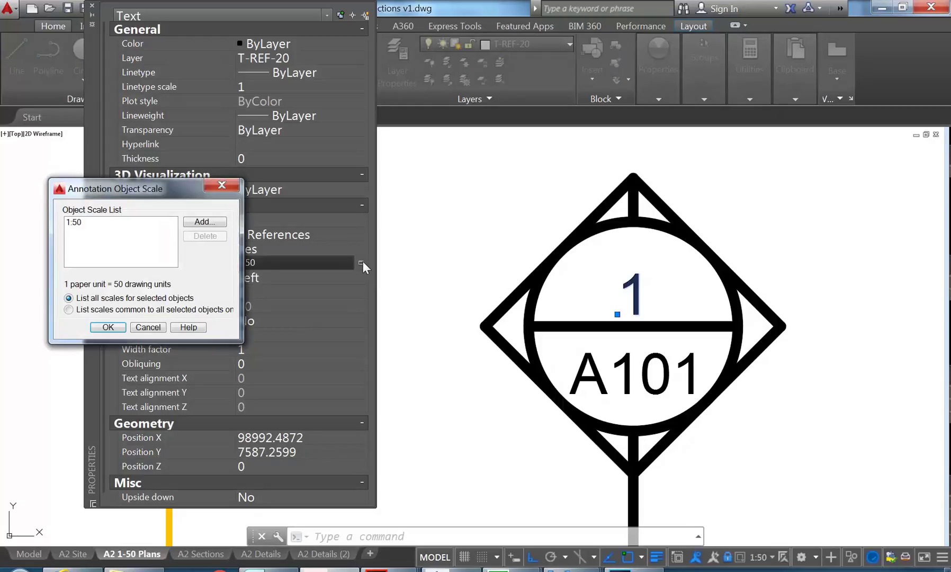
pyautogui.click(204, 222)
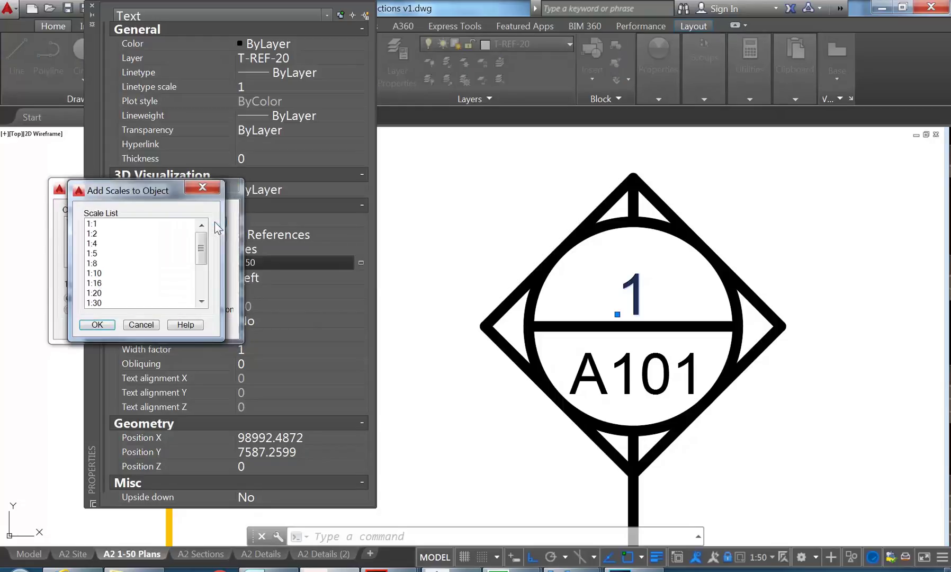
pyautogui.click(94, 294)
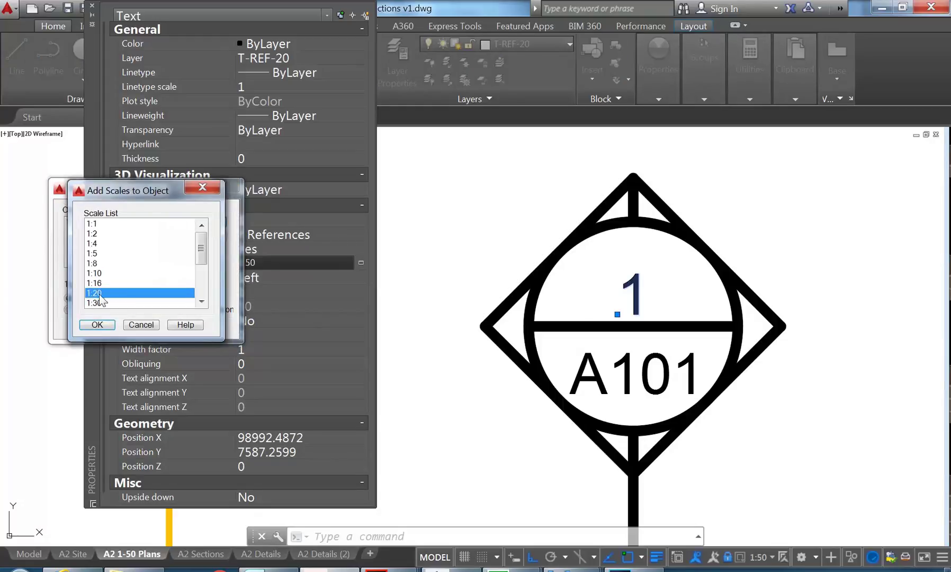
pyautogui.click(96, 325)
pyautogui.click(77, 233)
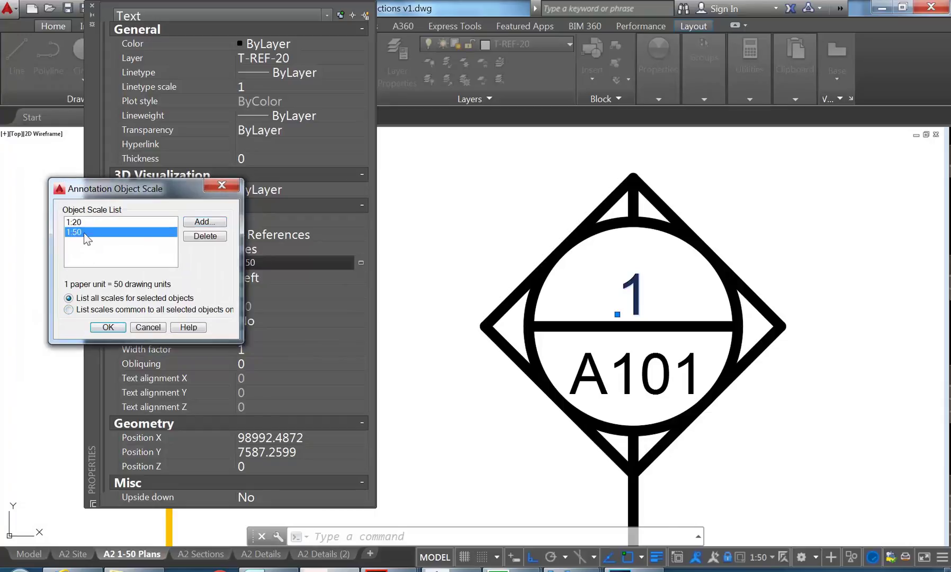
pyautogui.click(207, 236)
pyautogui.click(108, 327)
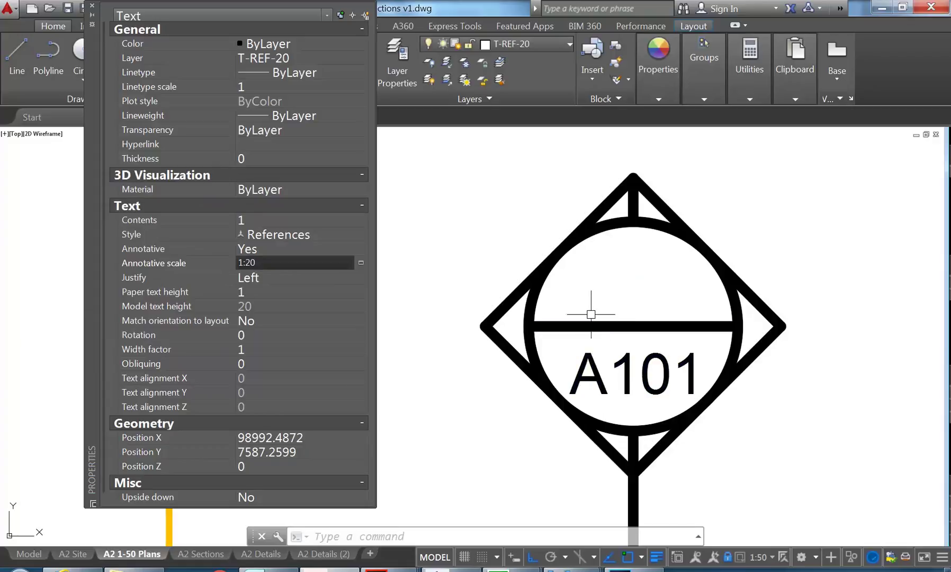
# Step: Try to remove the 1:50 annotation scale from the "1" and A101 texts selected together, and clear the selection
pyautogui.click(594, 377)
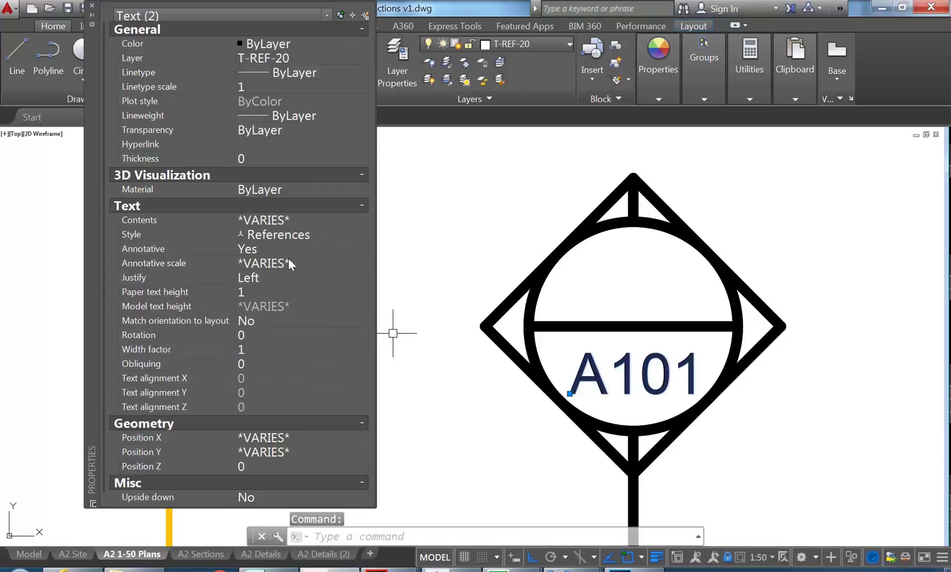
pyautogui.click(318, 260)
pyautogui.click(361, 262)
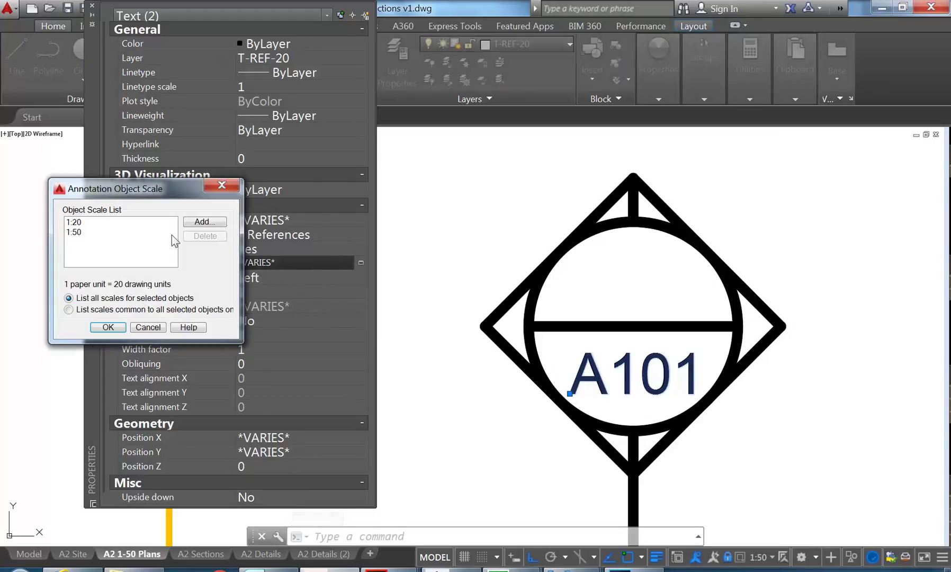
pyautogui.click(82, 233)
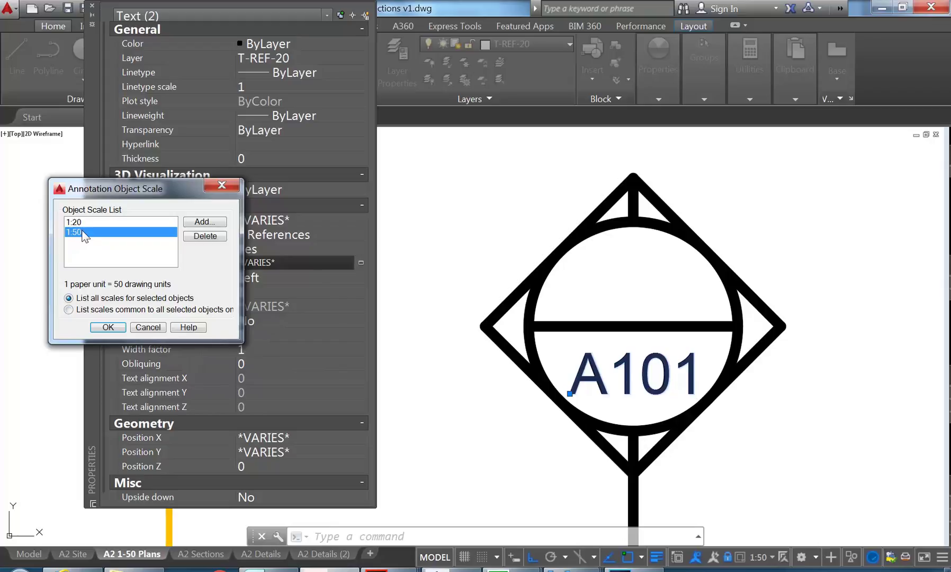
pyautogui.click(204, 236)
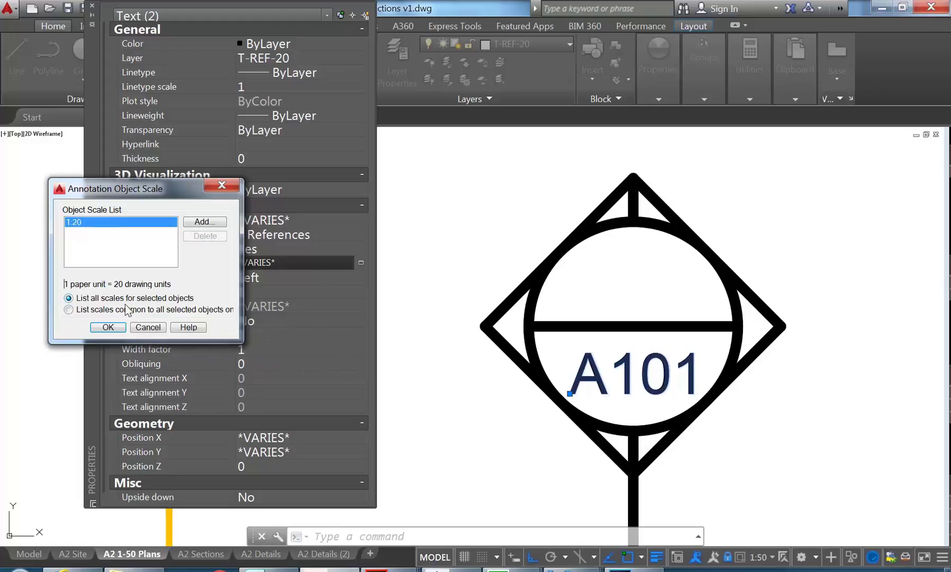
pyautogui.click(108, 326)
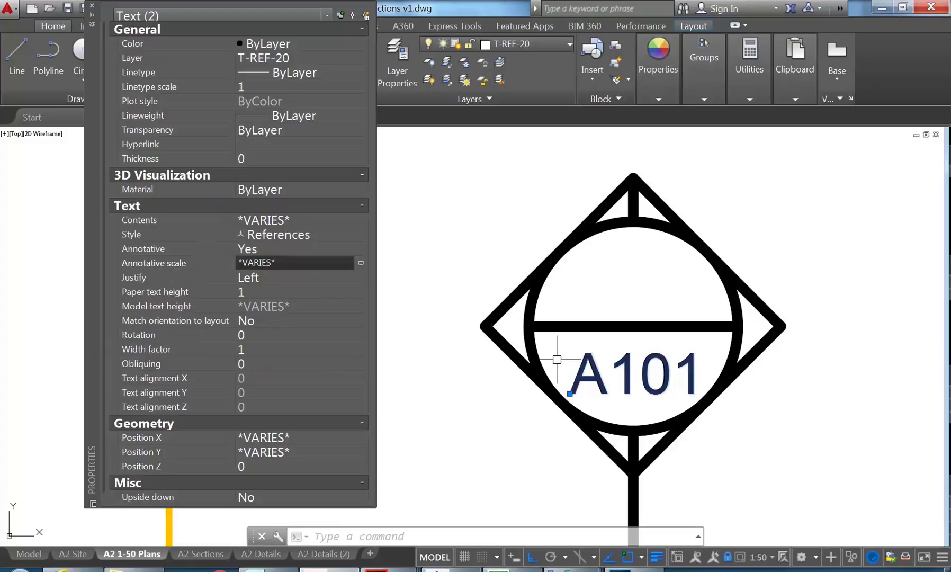
pyautogui.click(359, 263)
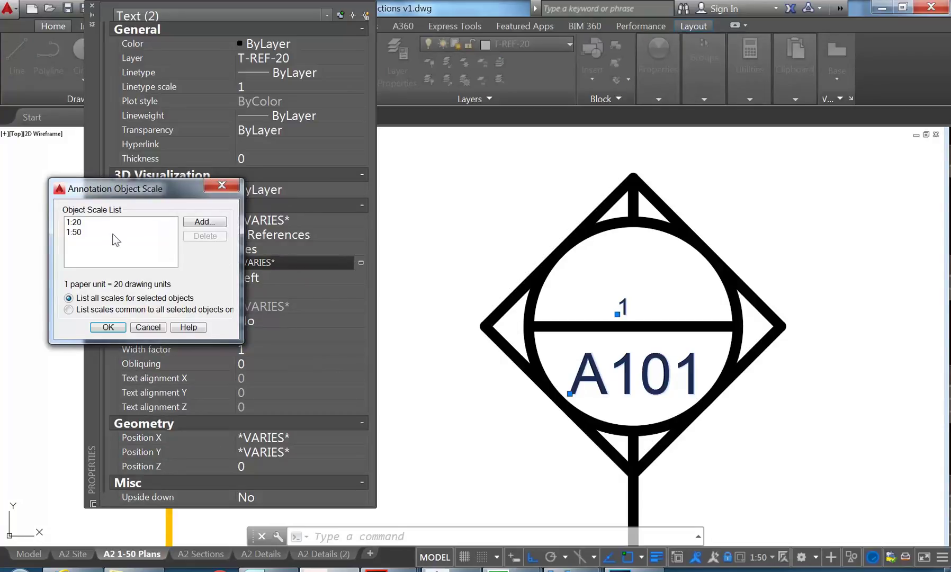
pyautogui.click(99, 232)
pyautogui.click(205, 236)
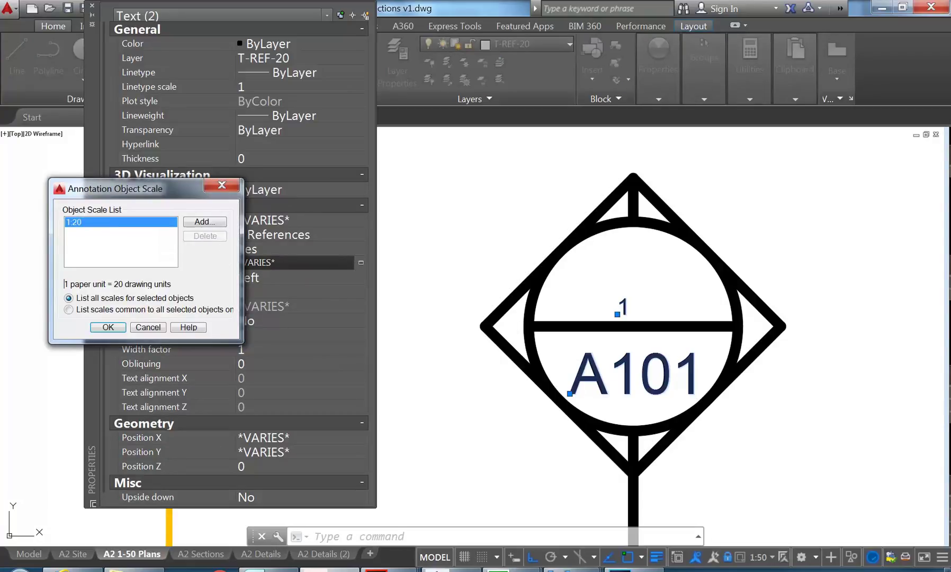
pyautogui.click(106, 327)
pyautogui.press('Escape')
pyautogui.press('Escape')
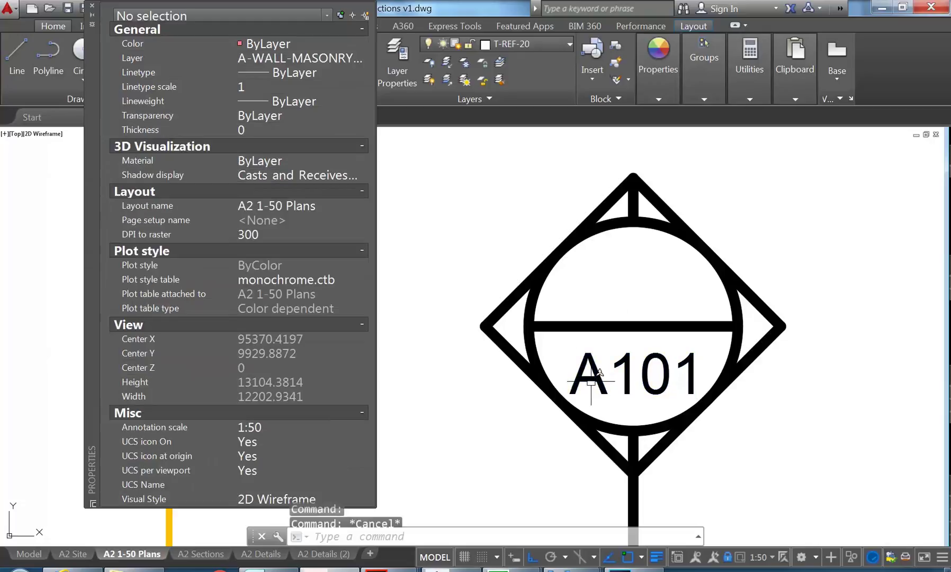
# Step: Add the 1:20 annotation scale to the marker's A101 text and remove its 1:50 scale
pyautogui.click(600, 378)
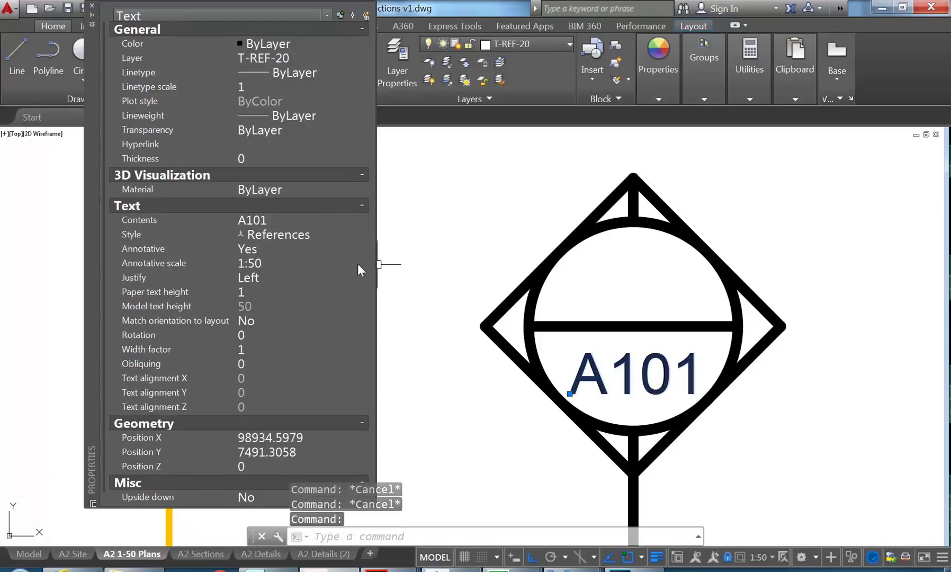
pyautogui.click(361, 263)
pyautogui.click(362, 263)
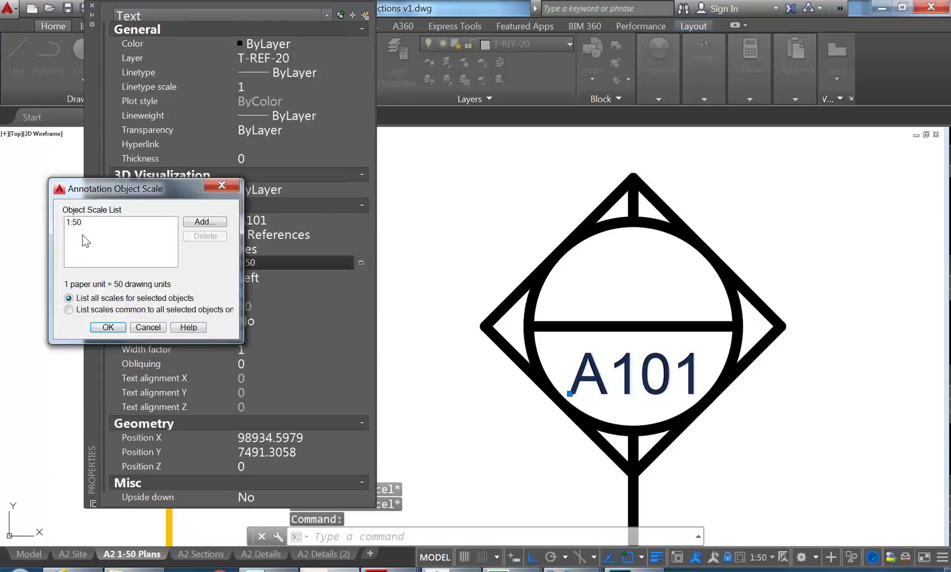
pyautogui.click(204, 222)
pyautogui.click(104, 293)
pyautogui.click(98, 324)
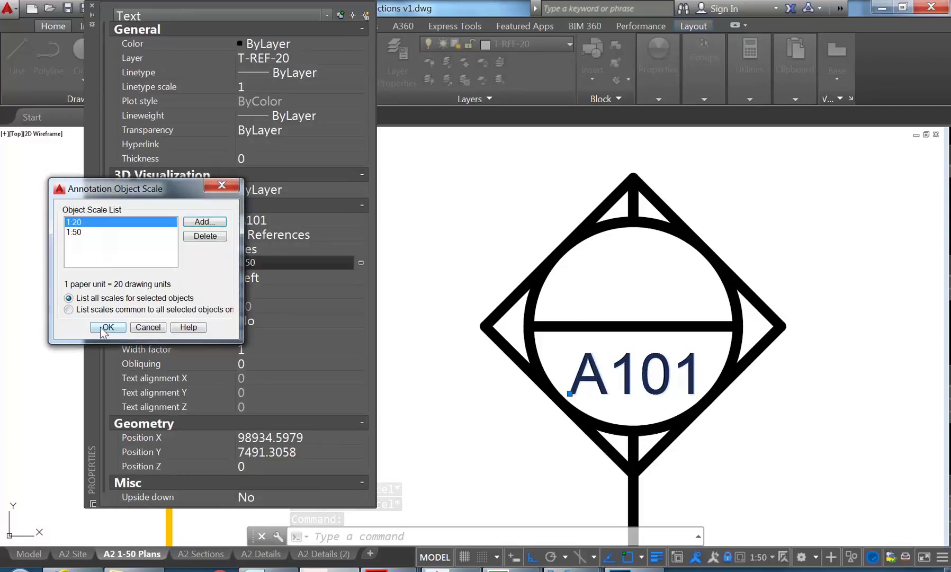
pyautogui.click(205, 236)
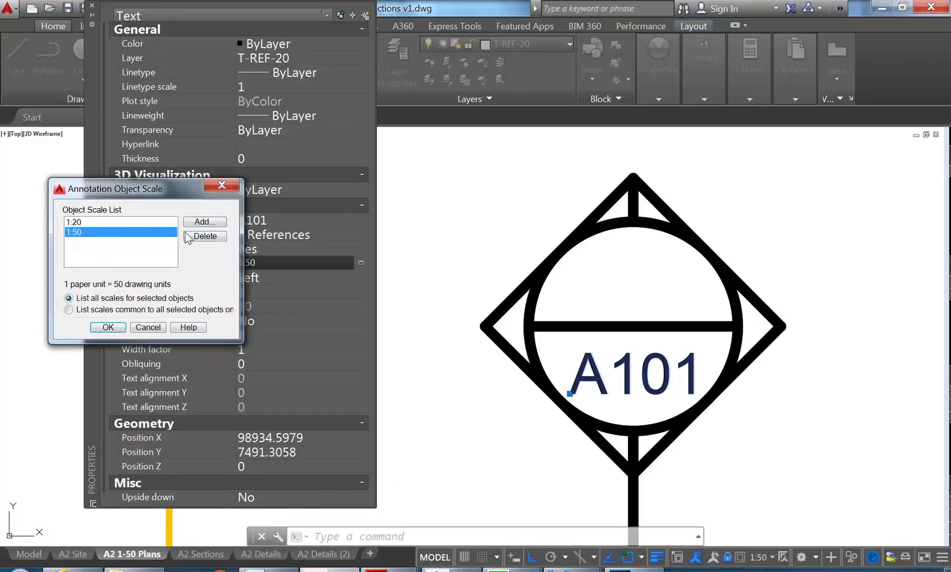
pyautogui.click(106, 327)
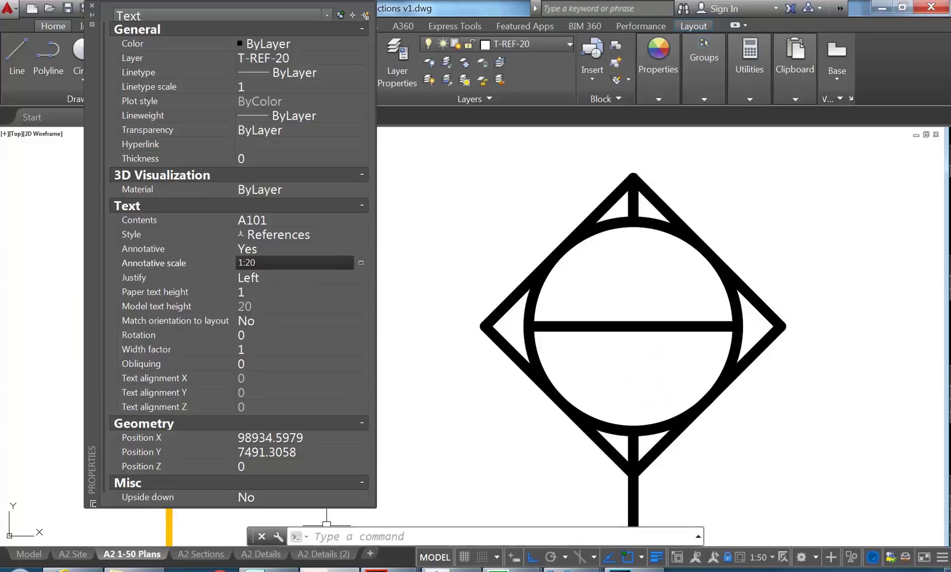
# Step: Switch to the A2 Details (2) layout, close the properties palette and lock the kitchen plan viewport
pyautogui.click(321, 554)
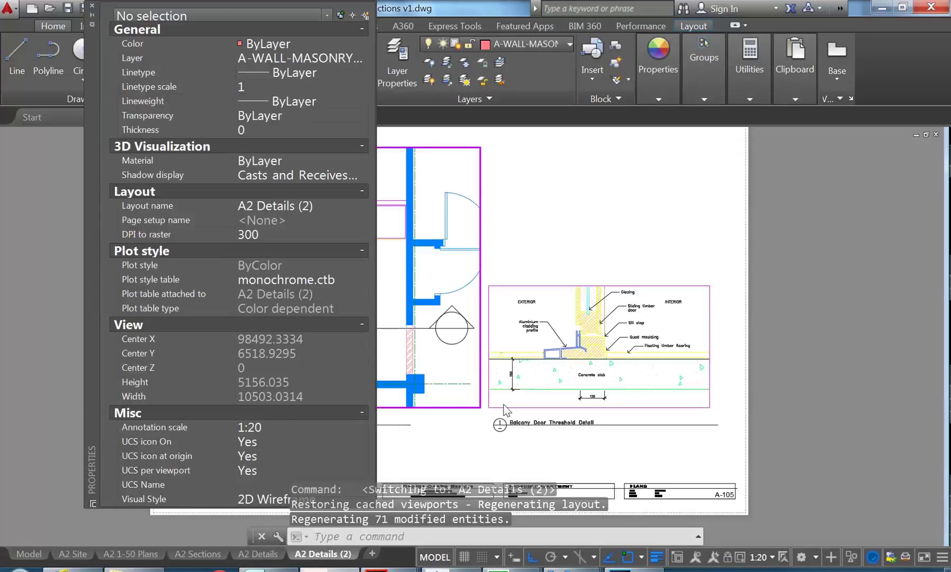
pyautogui.click(93, 4)
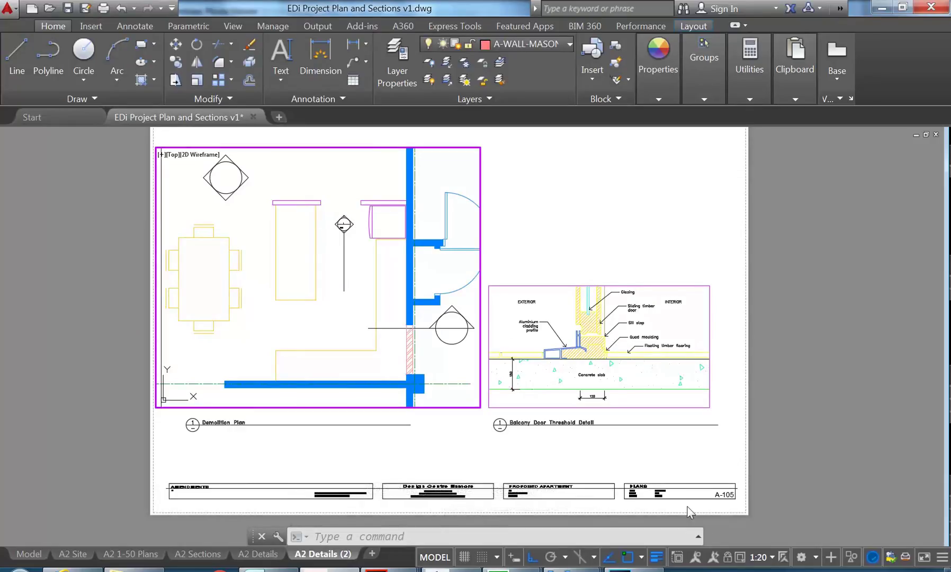
pyautogui.click(727, 559)
# Step: Set the paper text height of the marker's "1" and A101 texts to 2.5 and close their properties
pyautogui.scroll(4, 344, 202)
pyautogui.scroll(3, 339, 234)
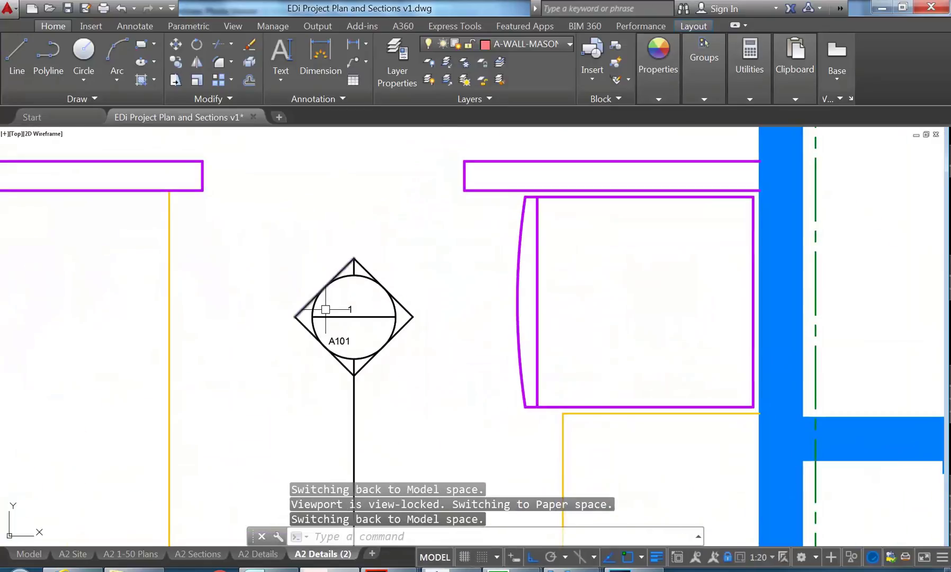
pyautogui.scroll(2, 344, 349)
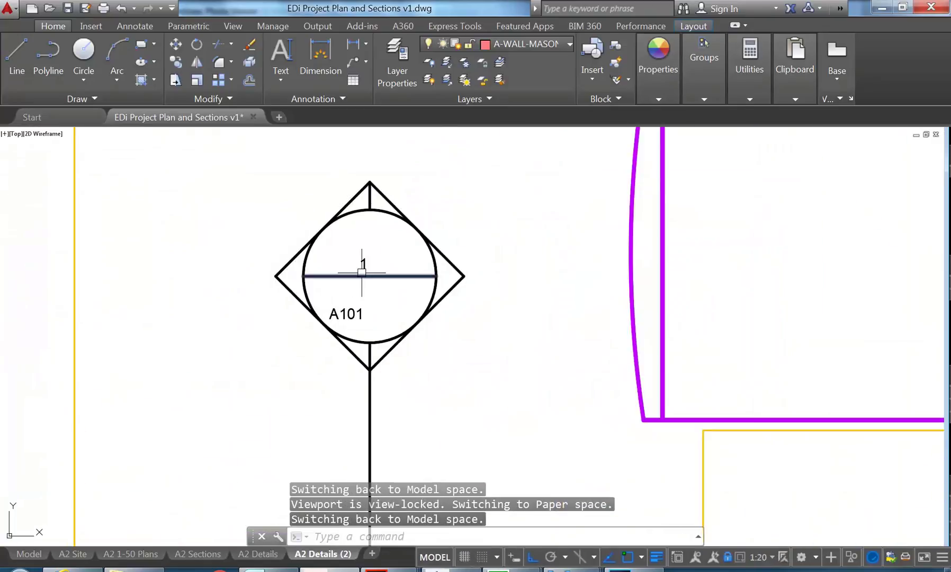
pyautogui.scroll(3, 355, 321)
pyautogui.click(372, 227)
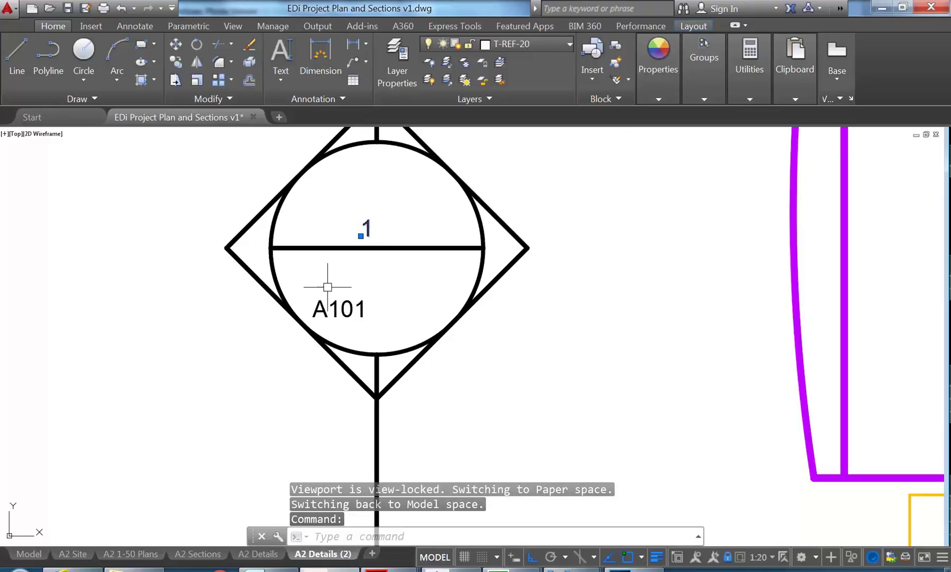
pyautogui.click(347, 310)
pyautogui.rightClick(332, 269)
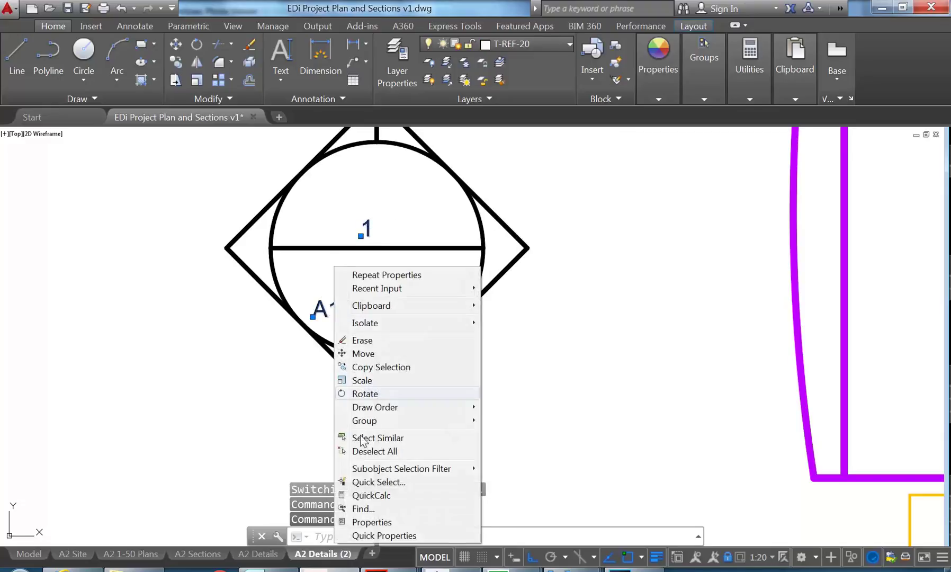
pyautogui.click(372, 523)
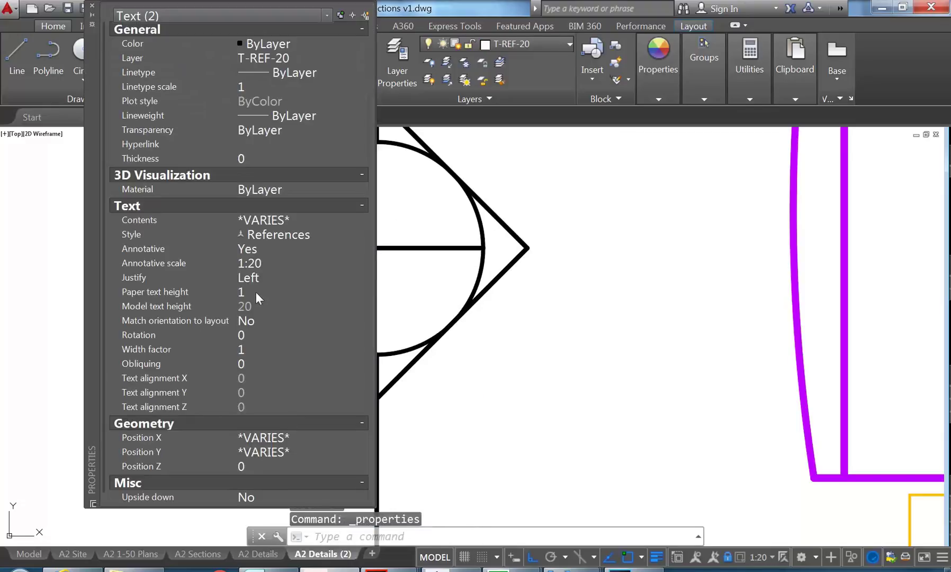
pyautogui.click(273, 292)
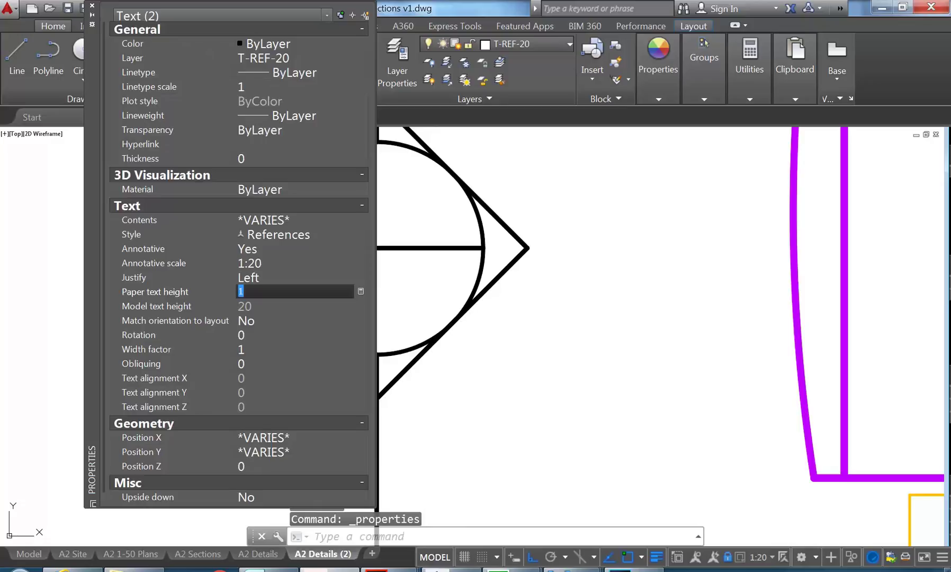
pyautogui.write('2.5')
pyautogui.press('Return')
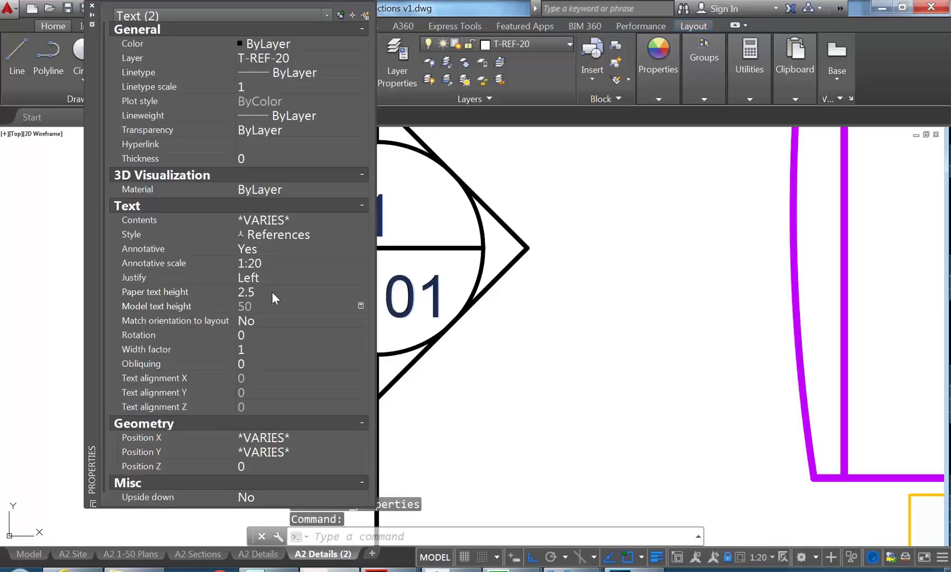
pyautogui.click(92, 6)
pyautogui.press('Escape')
# Step: Check the resized marker text in the kitchen plan viewport and in model space, returning to A2 Details (2)
pyautogui.scroll(-3, 372, 332)
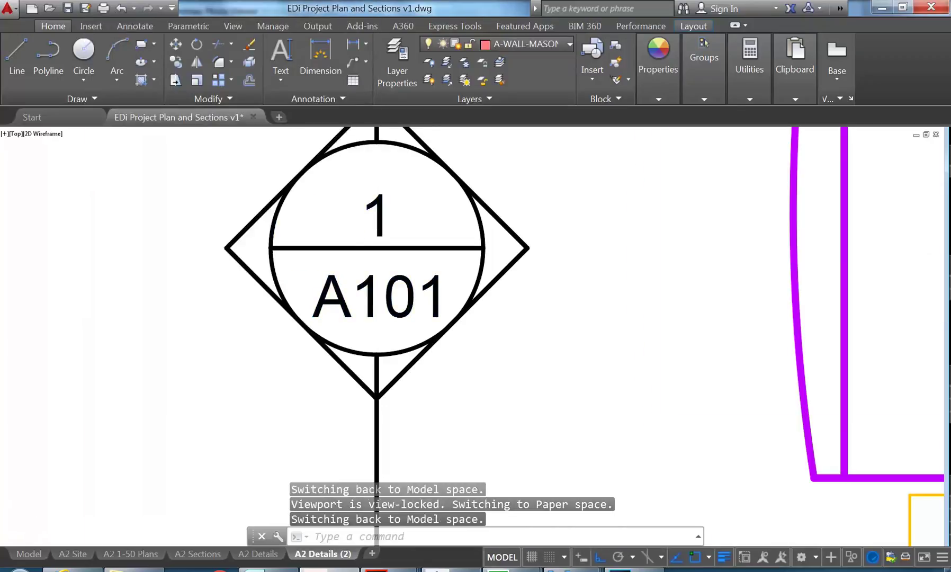
pyautogui.scroll(-5, 371, 333)
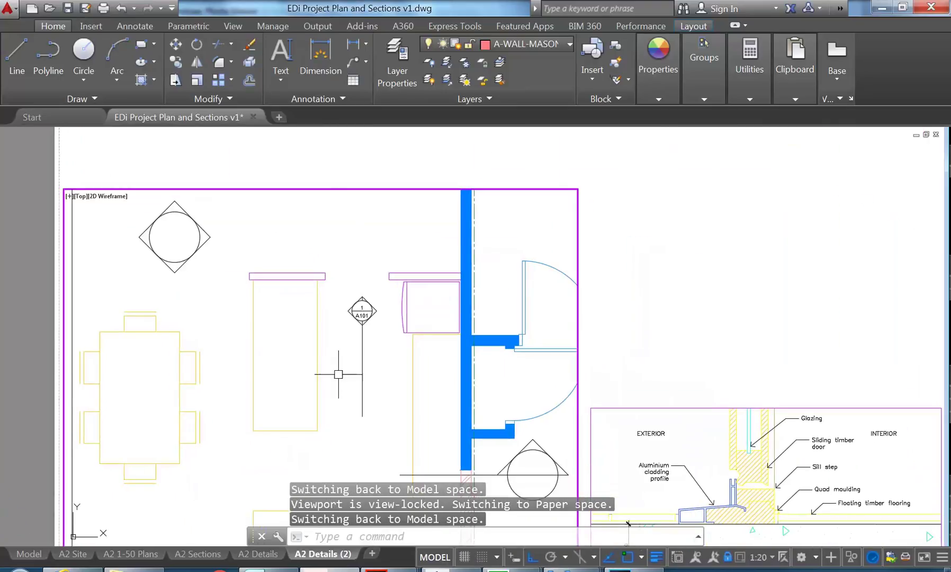
pyautogui.click(30, 555)
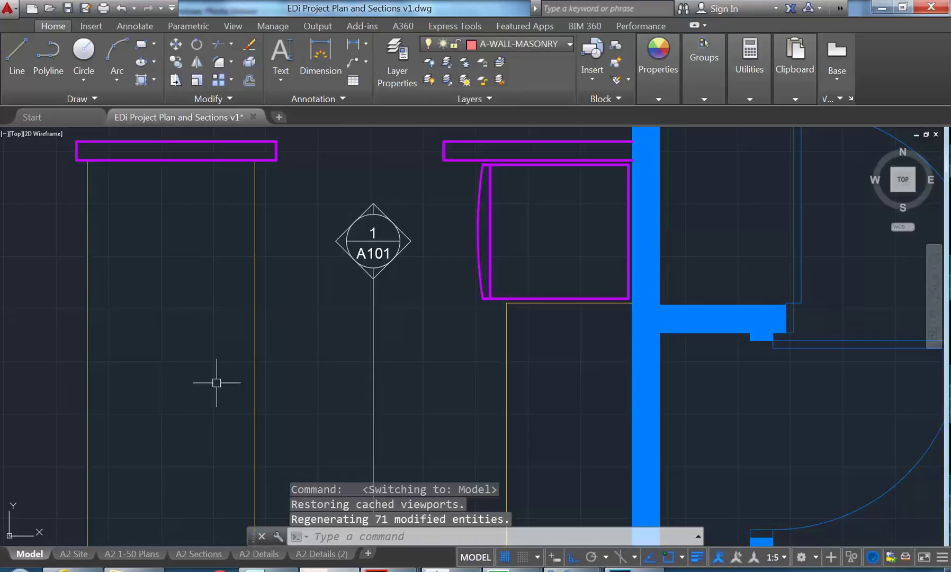
pyautogui.click(321, 554)
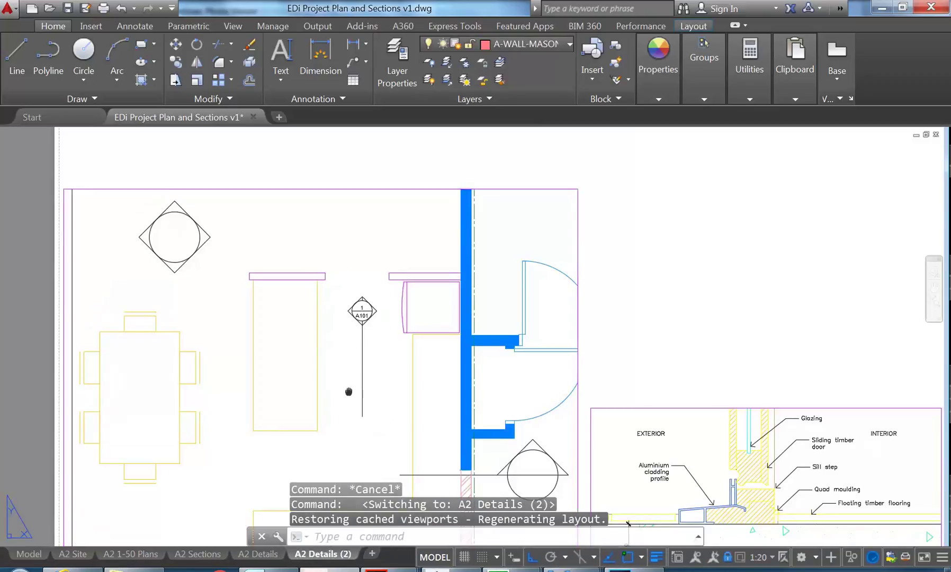
# Step: Freeze the T-REF-50 layer in the 1:20 kitchen plan viewport
pyautogui.scroll(-5, 350, 347)
pyautogui.scroll(5, 366, 343)
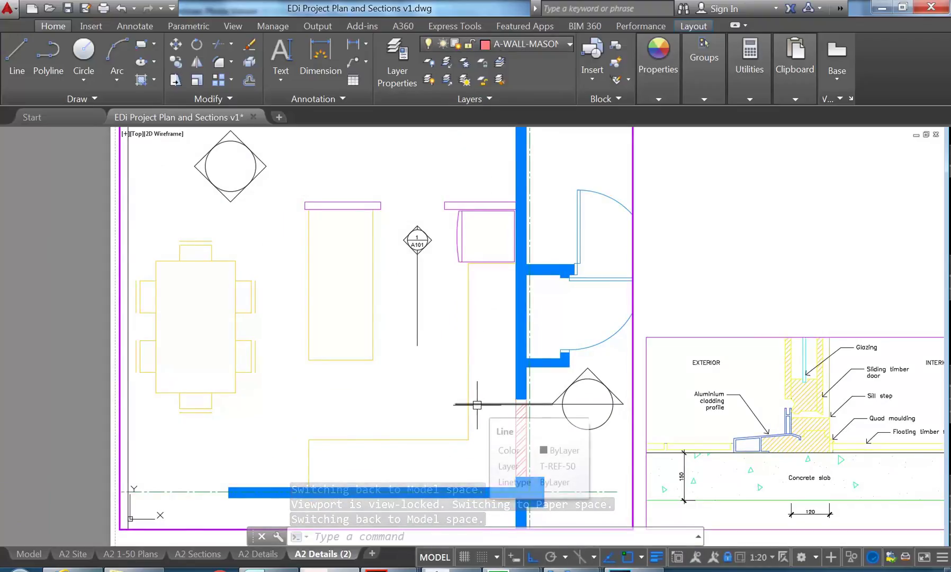
pyautogui.click(534, 44)
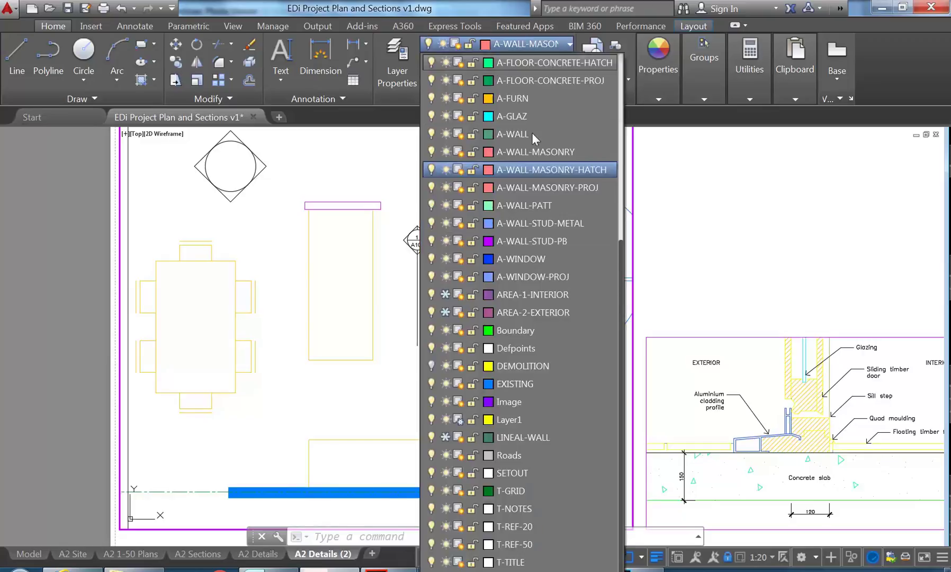
pyautogui.click(460, 547)
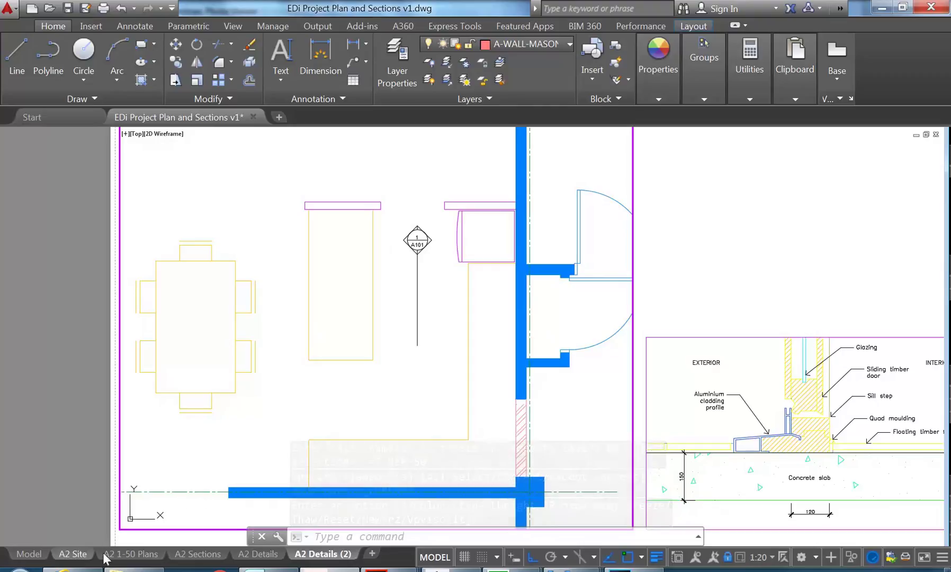
# Step: Freeze the T-REF-20 layer in the proposed plan viewport of A2 1-50 Plans and return to A2 Details (2)
pyautogui.click(123, 556)
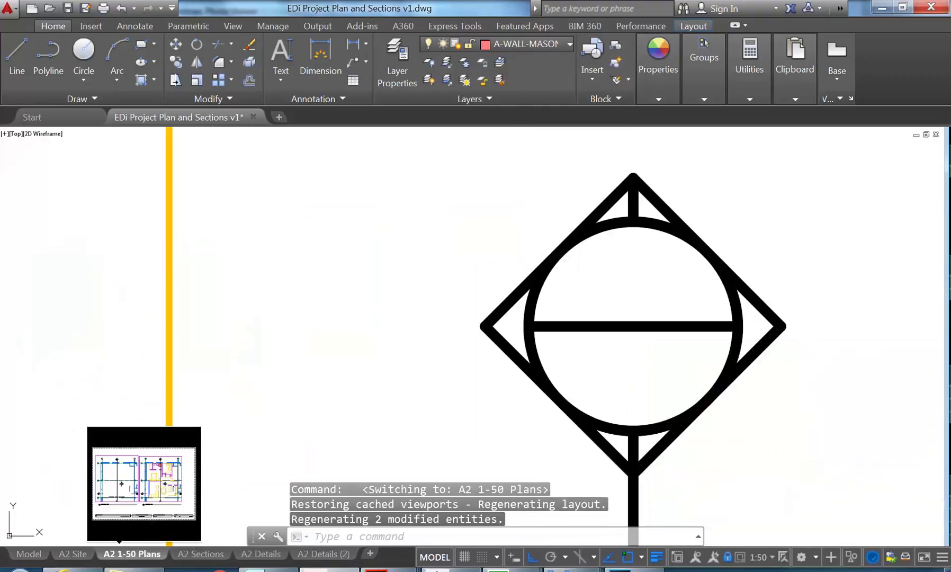
pyautogui.scroll(-8, 365, 336)
pyautogui.moveTo(365, 336); pyautogui.dragTo(465, 280, button='middle')
pyautogui.click(529, 42)
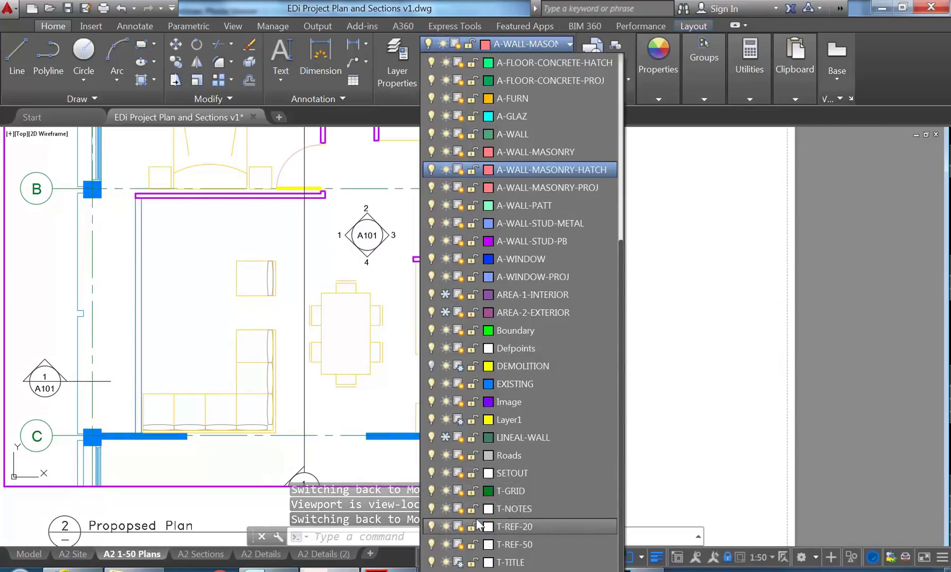
pyautogui.click(457, 527)
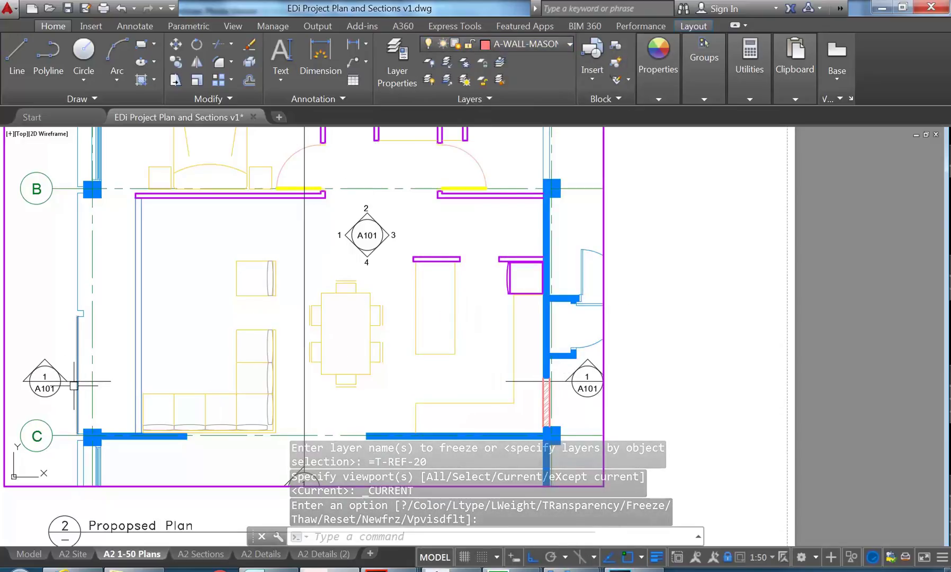
pyautogui.click(333, 556)
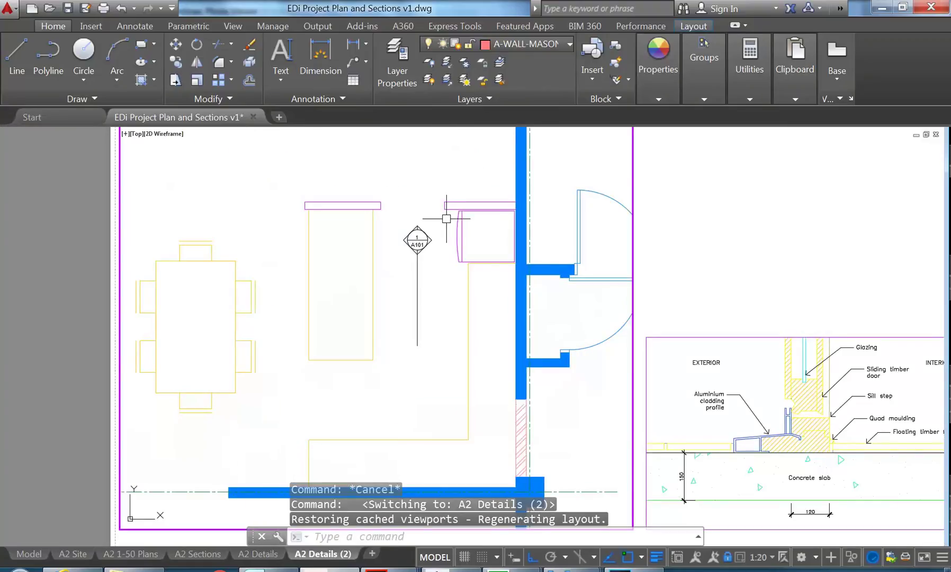
# Step: Move the "1" text of the kitchen section marker outside the diamond, beside its right corner
pyautogui.scroll(9, 427, 243)
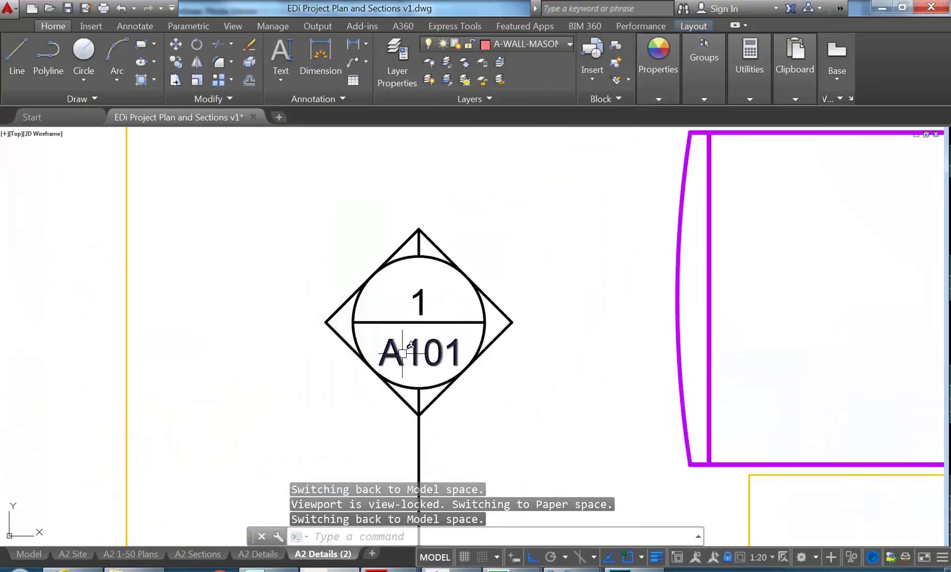
pyautogui.click(425, 301)
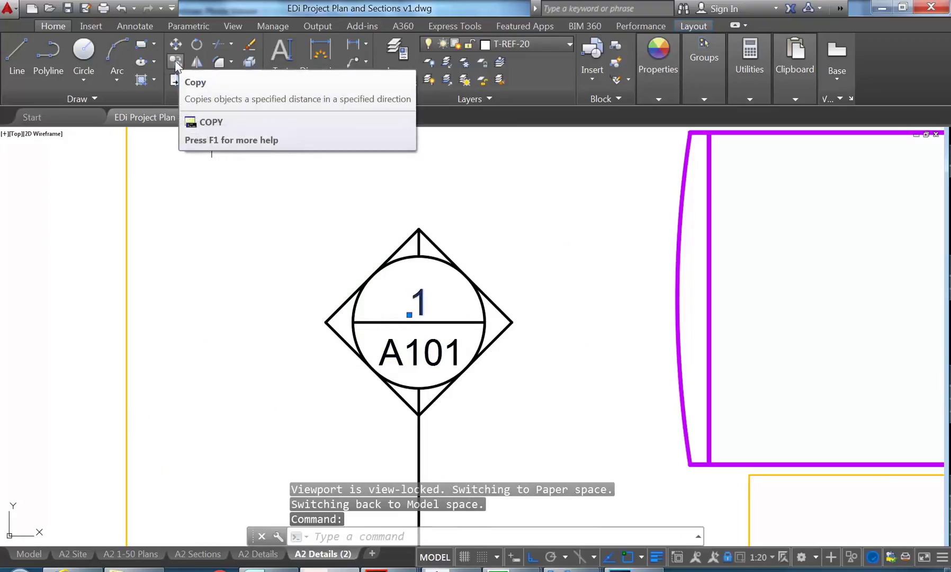
pyautogui.click(175, 47)
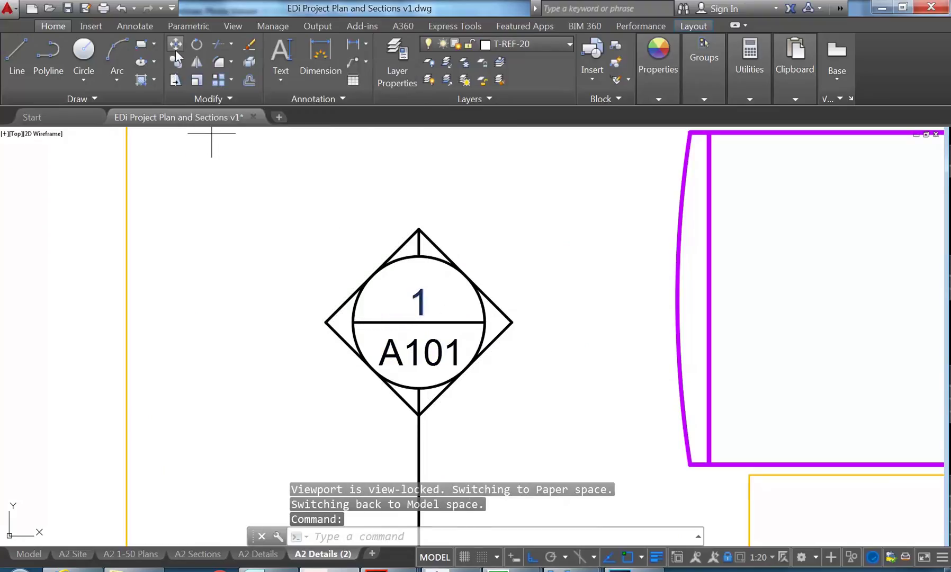
pyautogui.click(419, 316)
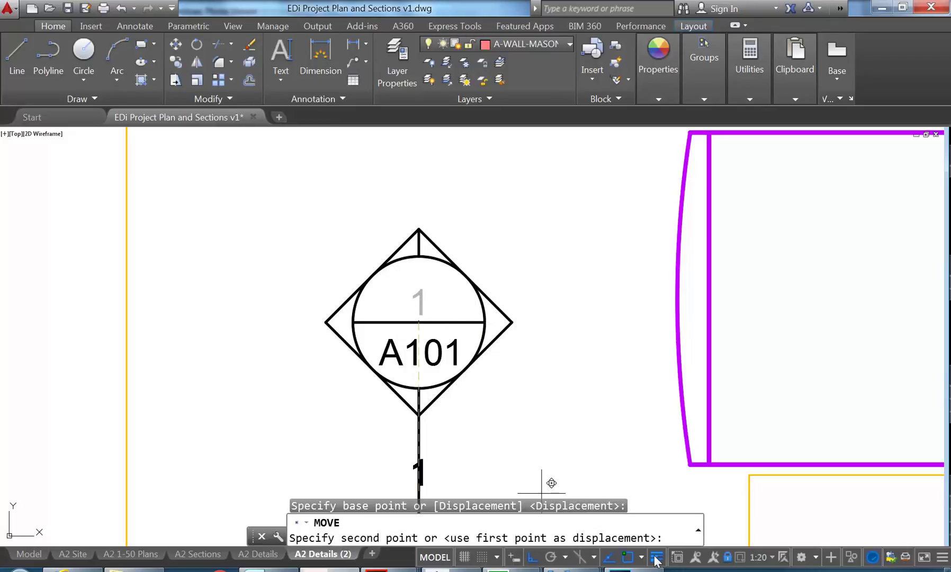
pyautogui.click(533, 557)
pyautogui.click(524, 340)
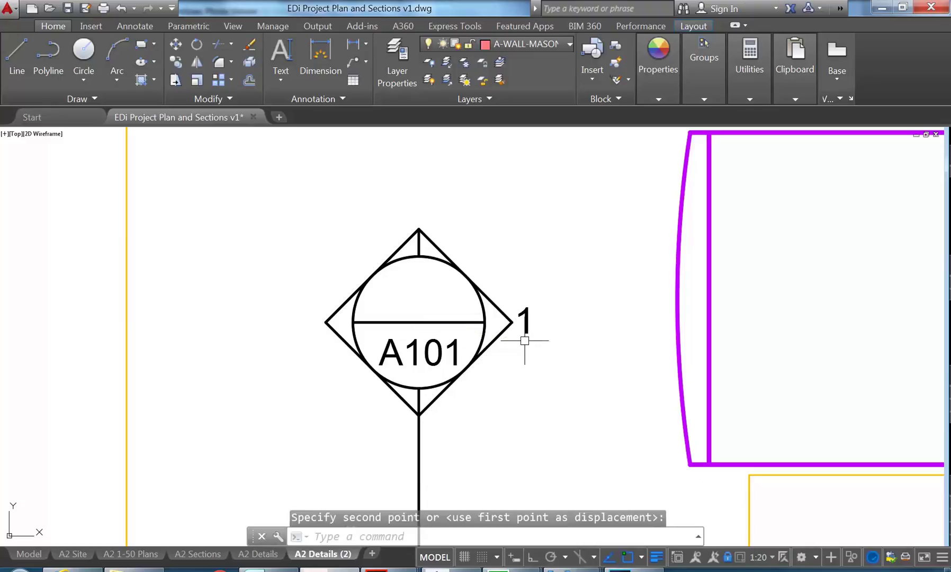
# Step: Copy the "1" text horizontally to the opposite side of the marker's diamond, beside its left corner
pyautogui.click(526, 324)
pyautogui.click(176, 63)
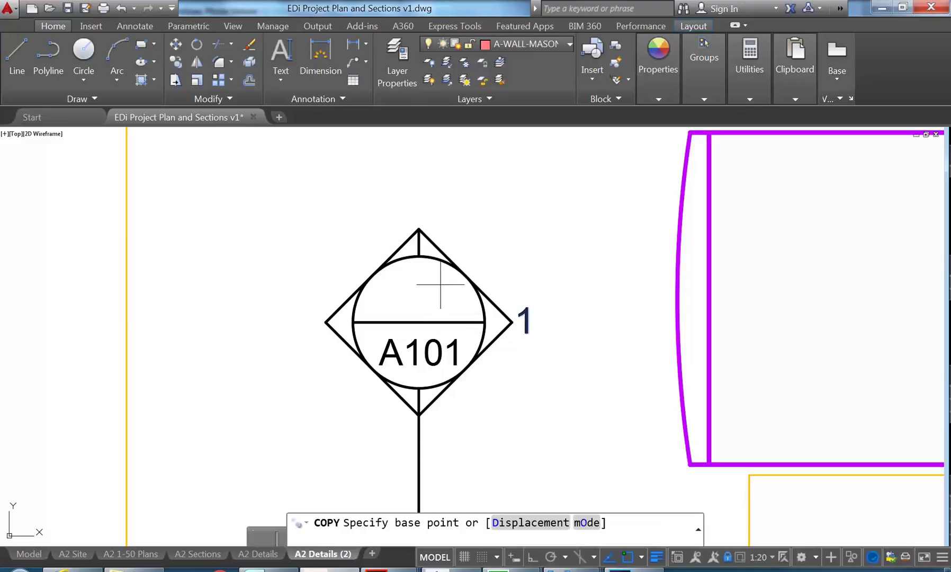
pyautogui.click(554, 393)
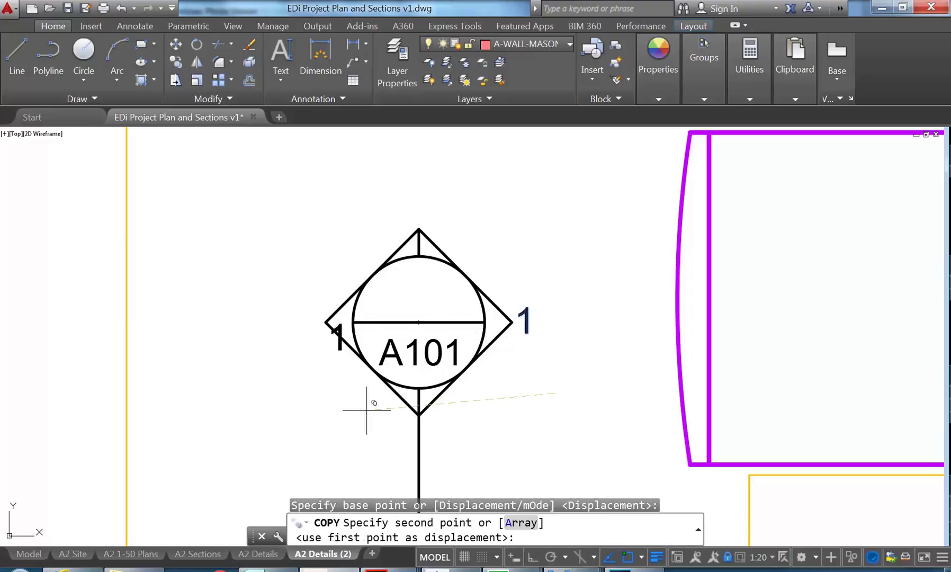
pyautogui.click(533, 557)
pyautogui.click(334, 426)
pyautogui.press('Escape')
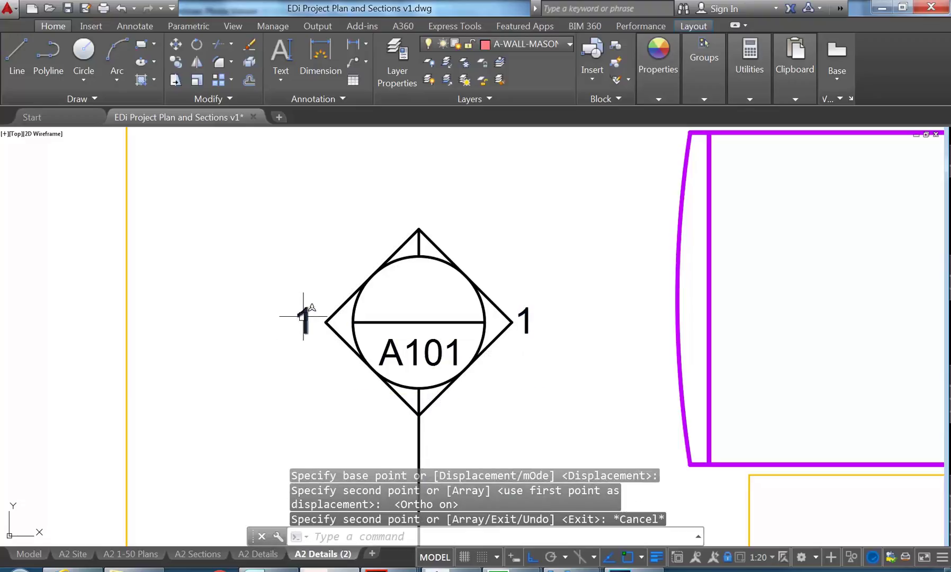
# Step: Change the marker's A101 sheet reference text to A103
pyautogui.doubleClick(415, 353)
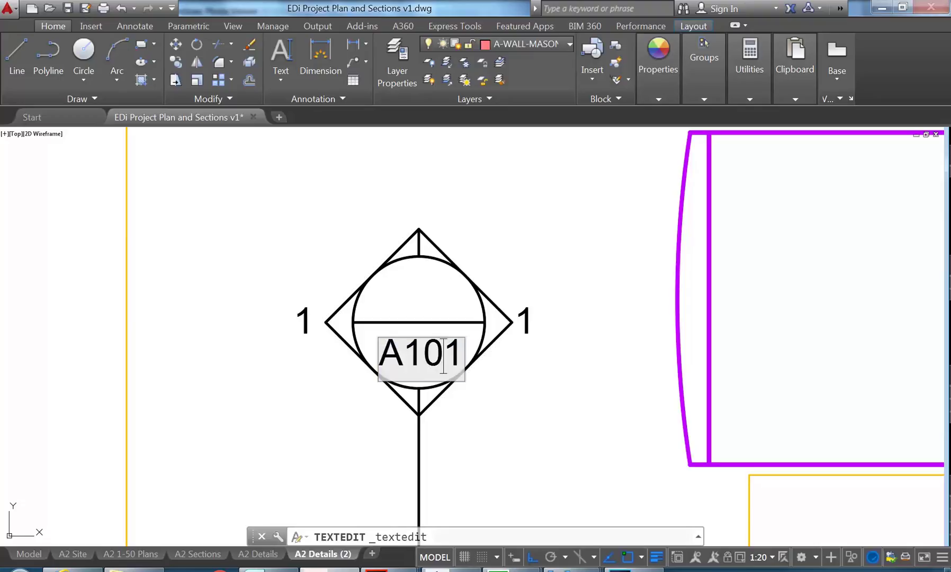
pyautogui.click(464, 356)
pyautogui.moveTo(465, 354); pyautogui.dragTo(456, 356)
pyautogui.write('3')
pyautogui.click(512, 390)
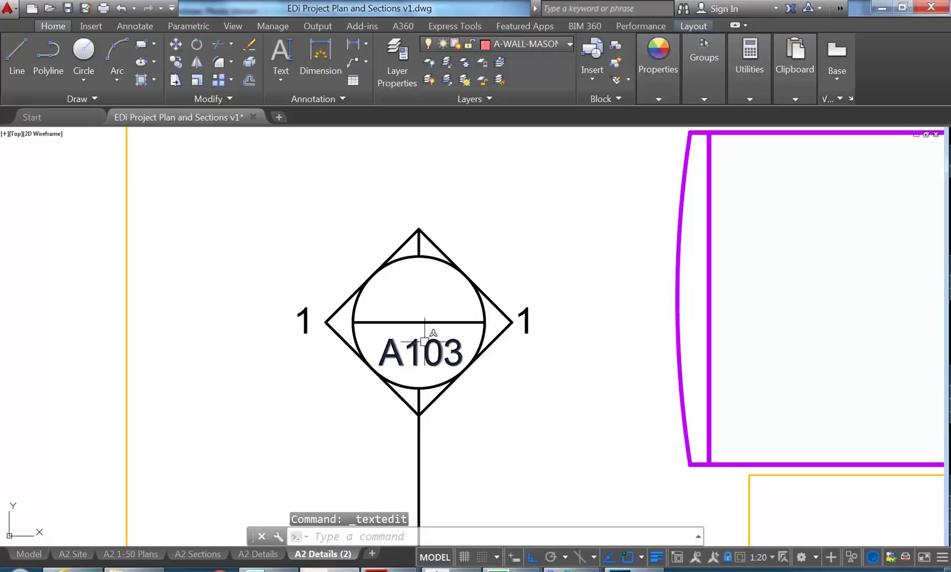
# Step: Erase the marker's horizontal dividing line and move the A103 text up to the middle of the circle
pyautogui.click(421, 321)
pyautogui.press('Delete')
pyautogui.write('M')
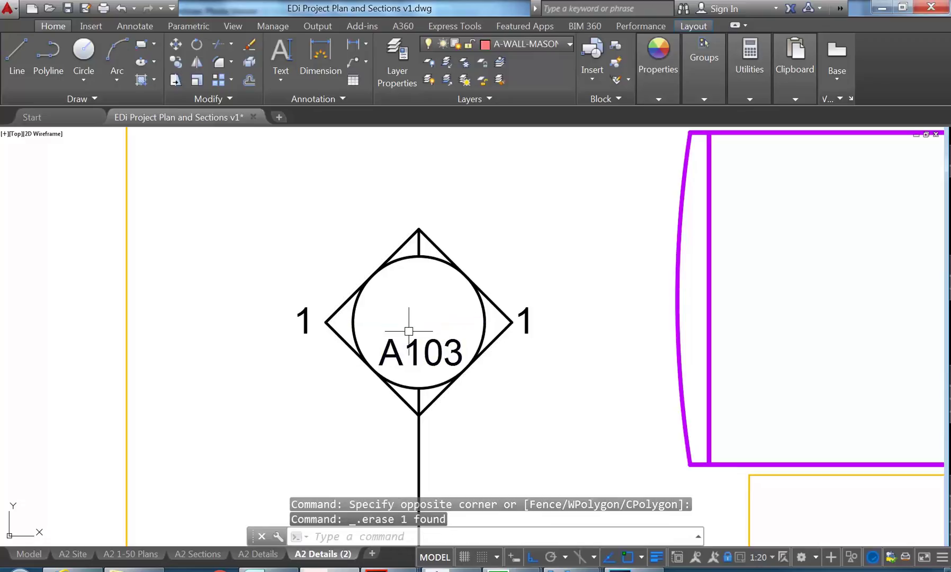
pyautogui.press('Return')
pyautogui.click(418, 356)
pyautogui.press('Return')
pyautogui.click(510, 447)
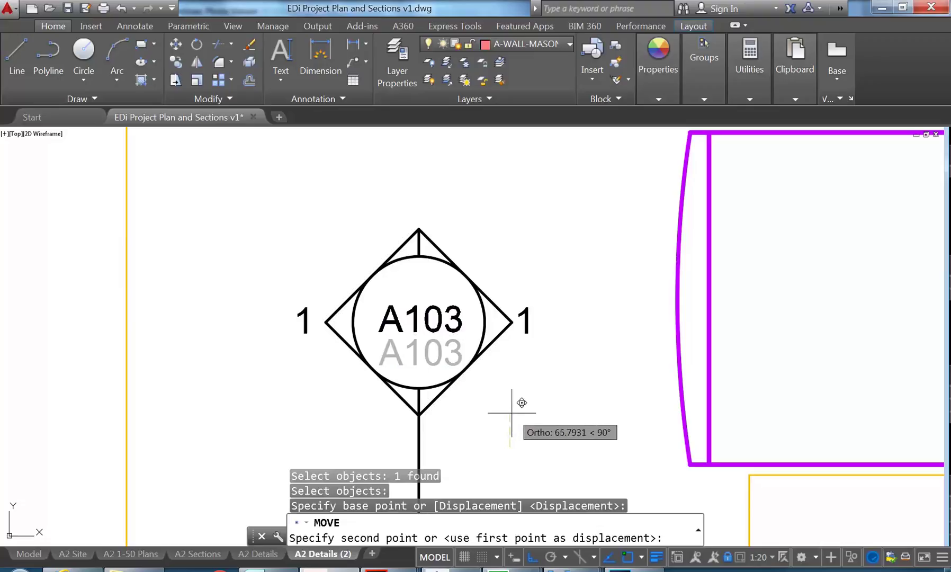
pyautogui.click(513, 413)
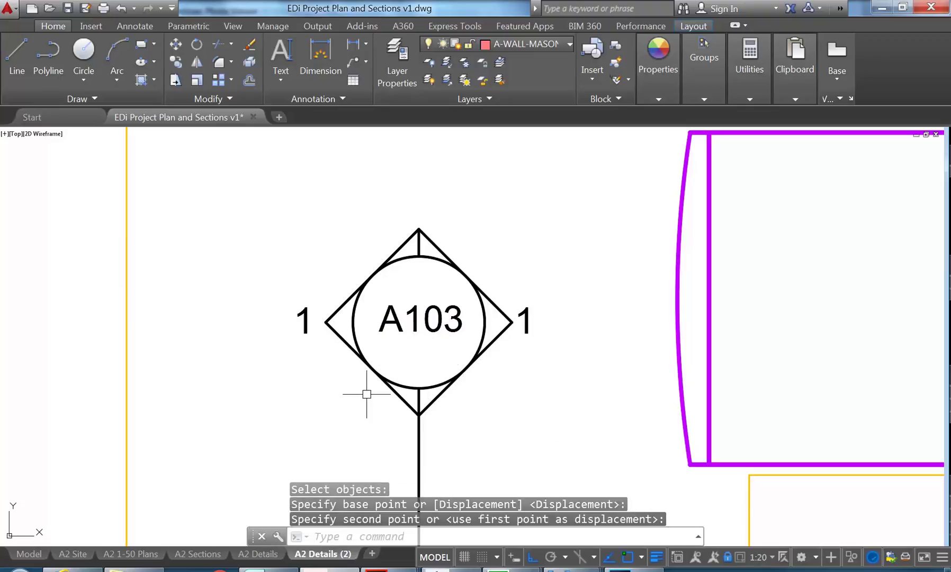
# Step: Stretch the lower end of the A103 marker's section line down past the kitchen's bottom wall
pyautogui.scroll(-5, 366, 394)
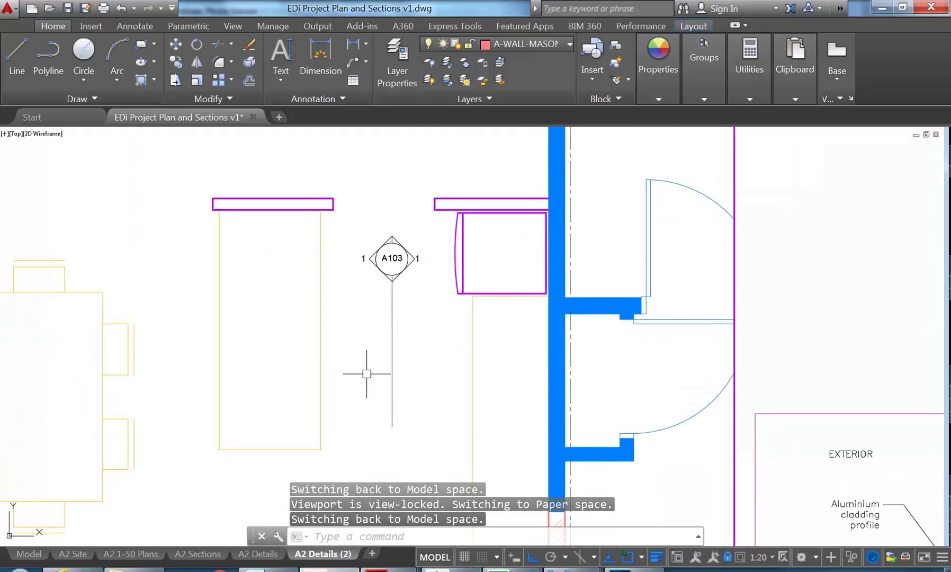
pyautogui.click(395, 322)
pyautogui.moveTo(389, 347); pyautogui.dragTo(397, 252, button='middle')
pyautogui.click(401, 333)
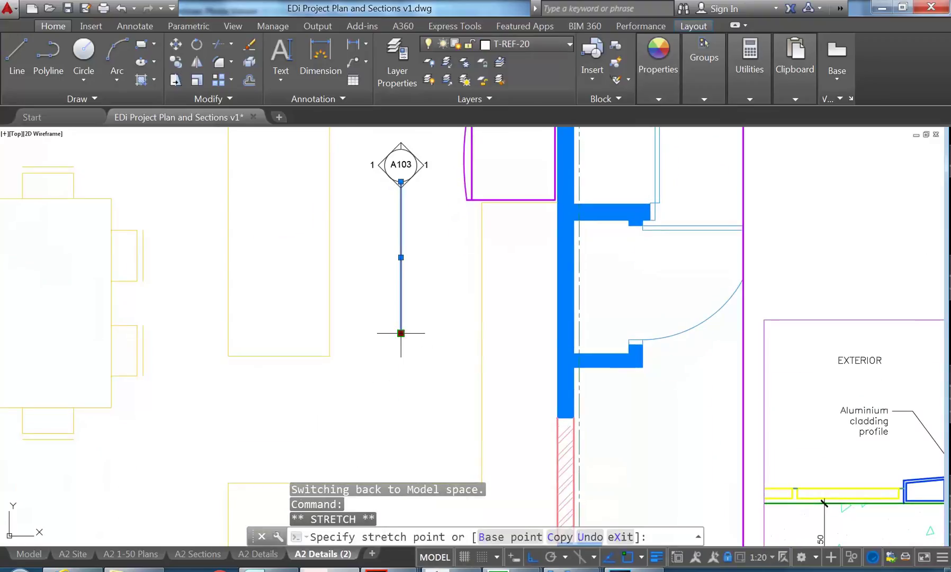
pyautogui.scroll(-2, 402, 336)
pyautogui.moveTo(401, 313); pyautogui.dragTo(405, 262, button='middle')
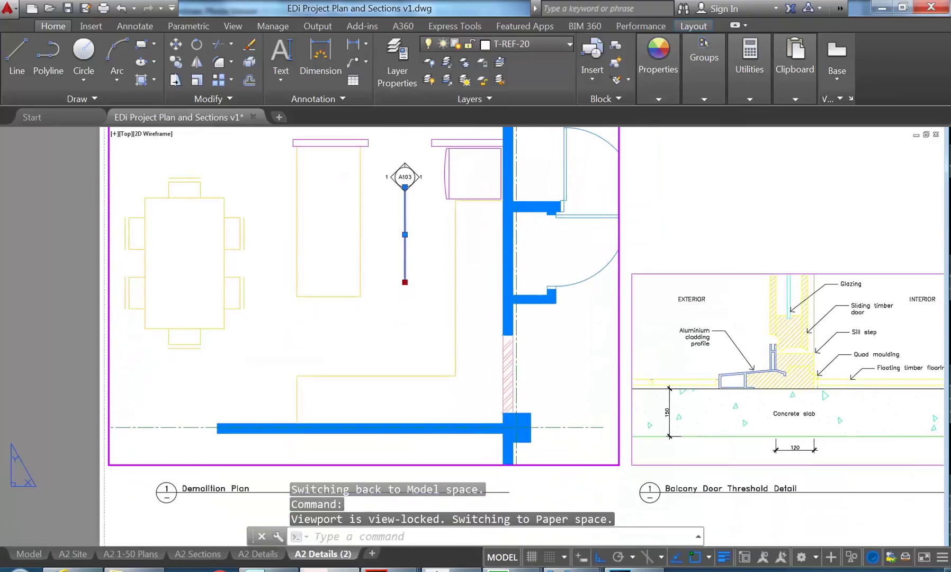
pyautogui.click(391, 441)
pyautogui.press('Escape')
pyautogui.press('Escape')
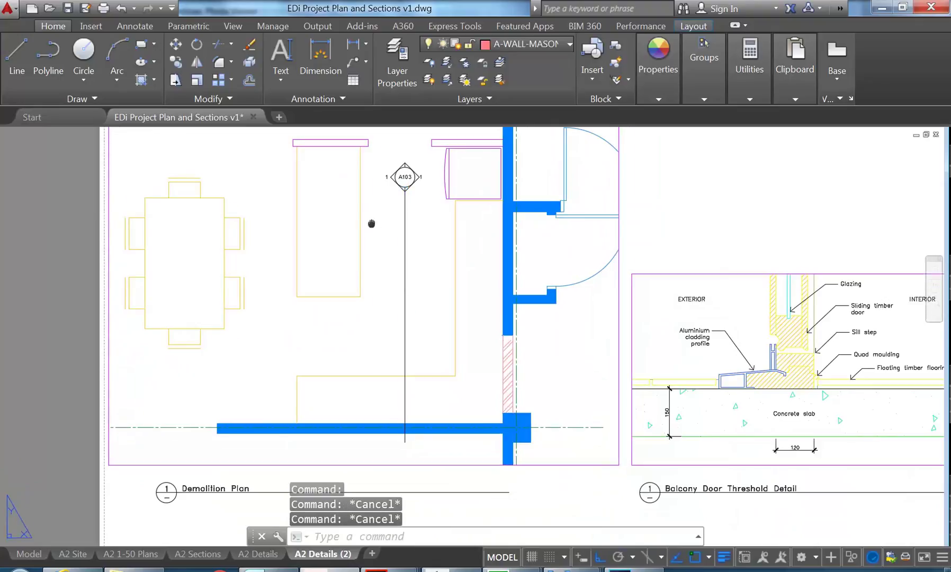
# Step: Undo the line stretch and the marker text edits, back to the marker reading 1 over A101
pyautogui.moveTo(371, 224); pyautogui.dragTo(385, 237, button='middle')
pyautogui.scroll(2, 384, 237)
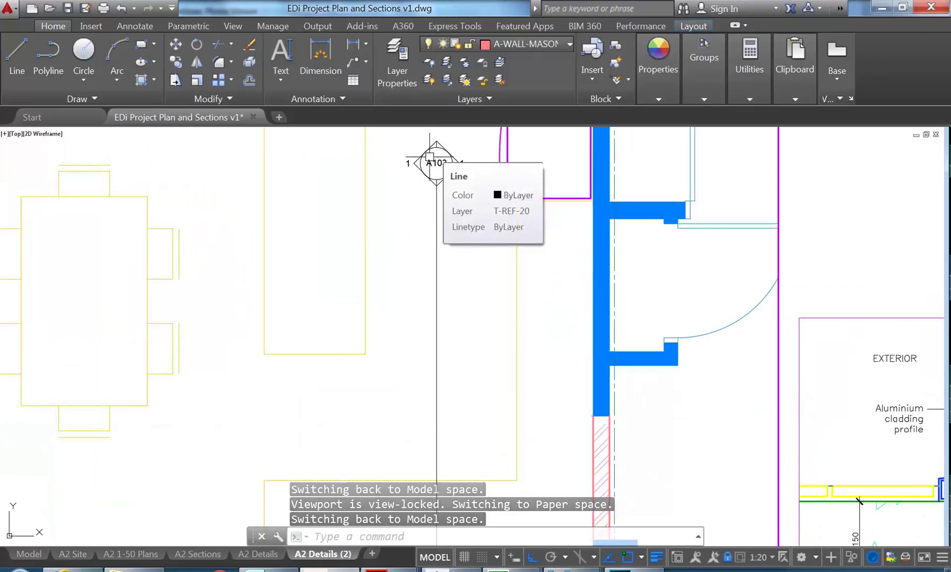
pyautogui.hotkey('ctrl', 'z')
pyautogui.hotkey('ctrl', 'z')
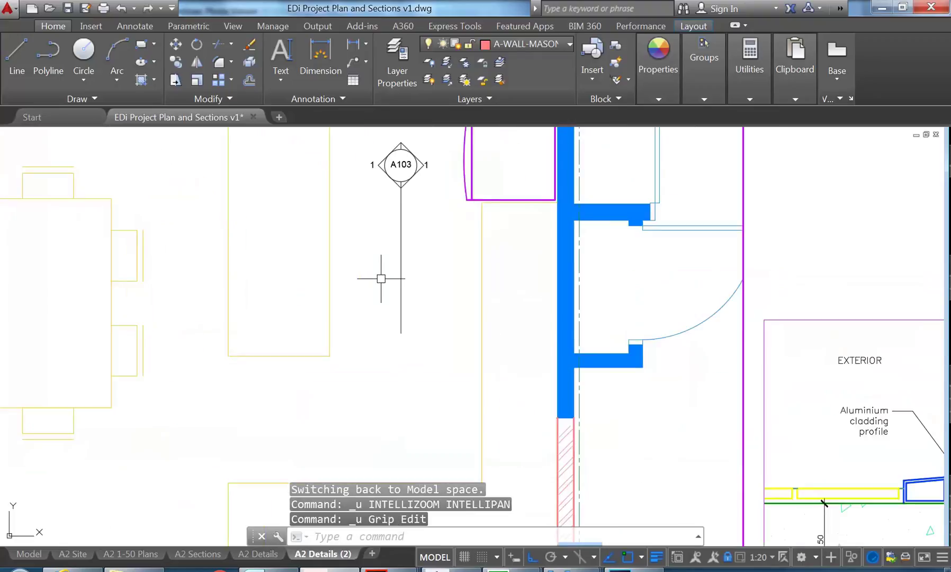
pyautogui.hotkey('ctrl', 'z')
pyautogui.hotkey('ctrl', 'z')
pyautogui.hotkey('ctrl', 'z')
pyautogui.hotkey('ctrl', 'z')
pyautogui.hotkey('ctrl', 'z')
pyautogui.hotkey('ctrl', 'z')
pyautogui.hotkey('ctrl', 'z')
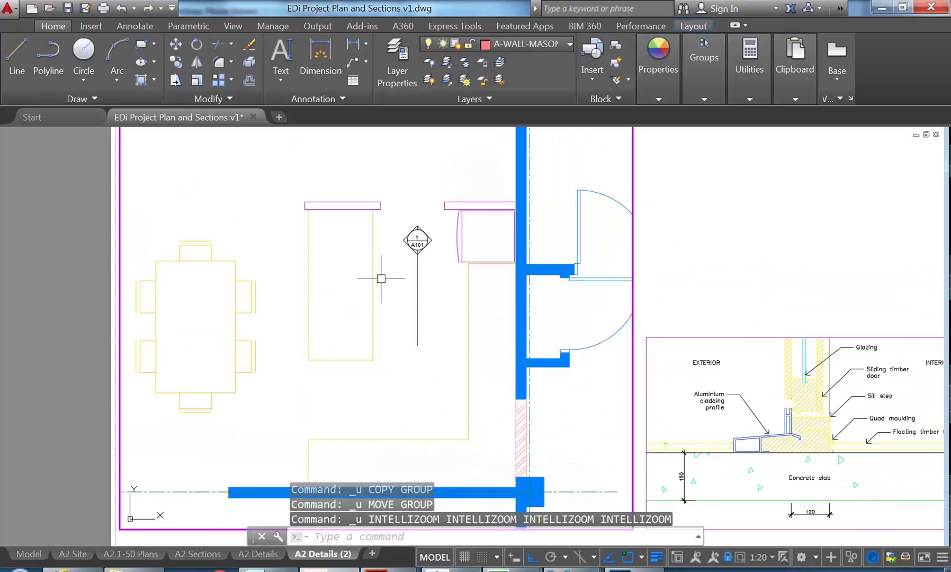
# Step: Stretch the lower end of the A101 marker's section line straight down past the kitchen's bottom wall
pyautogui.click(416, 312)
pyautogui.moveTo(404, 329); pyautogui.dragTo(410, 272, button='middle')
pyautogui.click(423, 285)
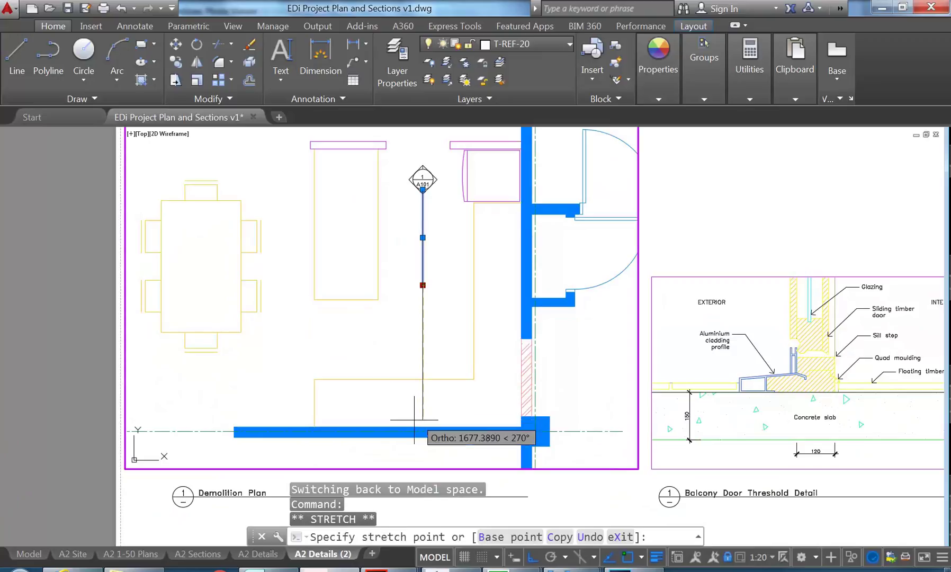
pyautogui.press('Escape')
# Step: Erase the two left-hand diamond lines of the section marker so its arrow points only to the right
pyautogui.moveTo(426, 136); pyautogui.dragTo(446, 196, button='middle')
pyautogui.scroll(10, 447, 196)
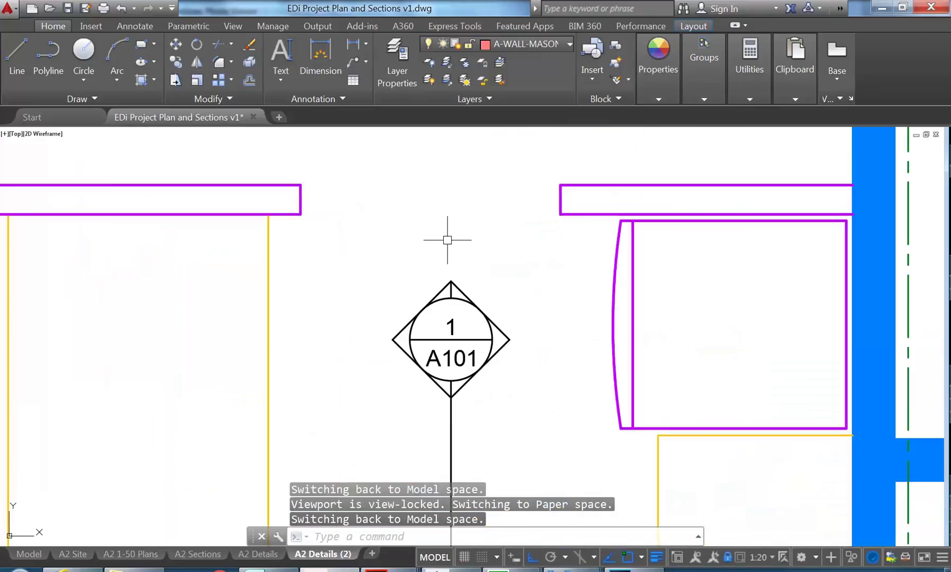
pyautogui.click(380, 216)
pyautogui.press('Delete')
pyautogui.click(287, 383)
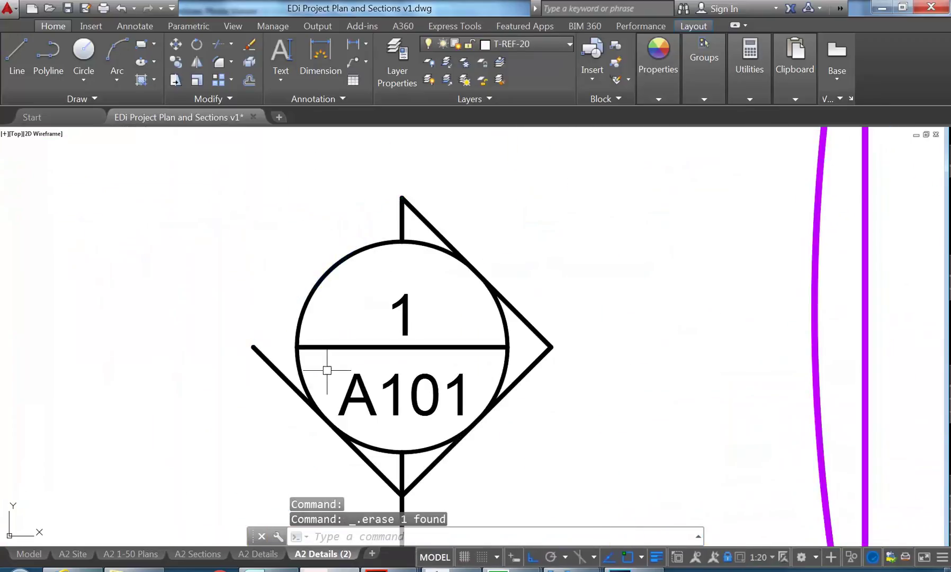
pyautogui.press('Delete')
pyautogui.scroll(-5, 350, 297)
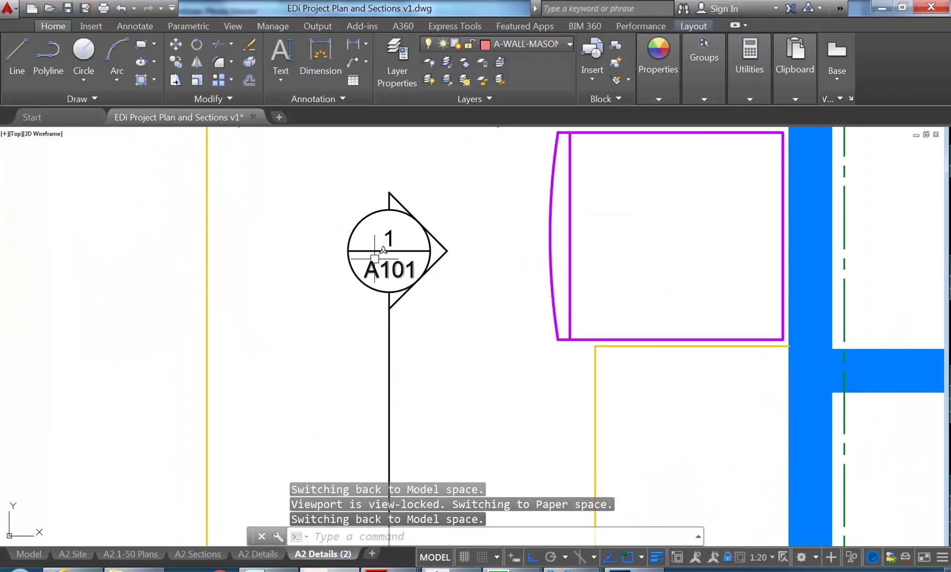
# Step: Move the whole section marker with its line horizontally to the right, closer to the kitchen counter
pyautogui.scroll(-6, 360, 261)
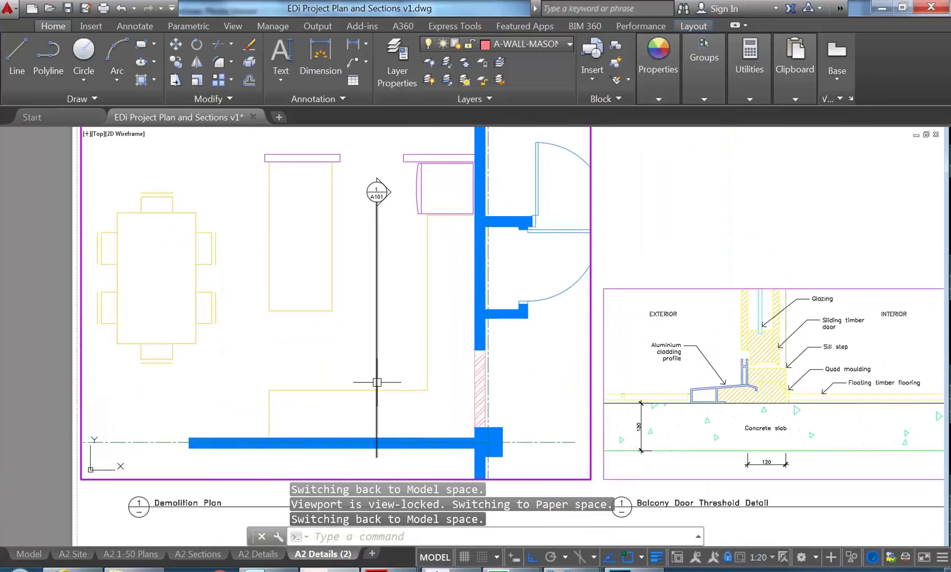
pyautogui.write('m')
pyautogui.press('Return')
pyautogui.click(421, 149)
pyautogui.click(334, 441)
pyautogui.press('Return')
pyautogui.click(377, 192)
pyautogui.click(396, 192)
# Step: Copy the A101 section marker with its line horizontally about 519 mm to the left
pyautogui.click(405, 175)
pyautogui.click(384, 204)
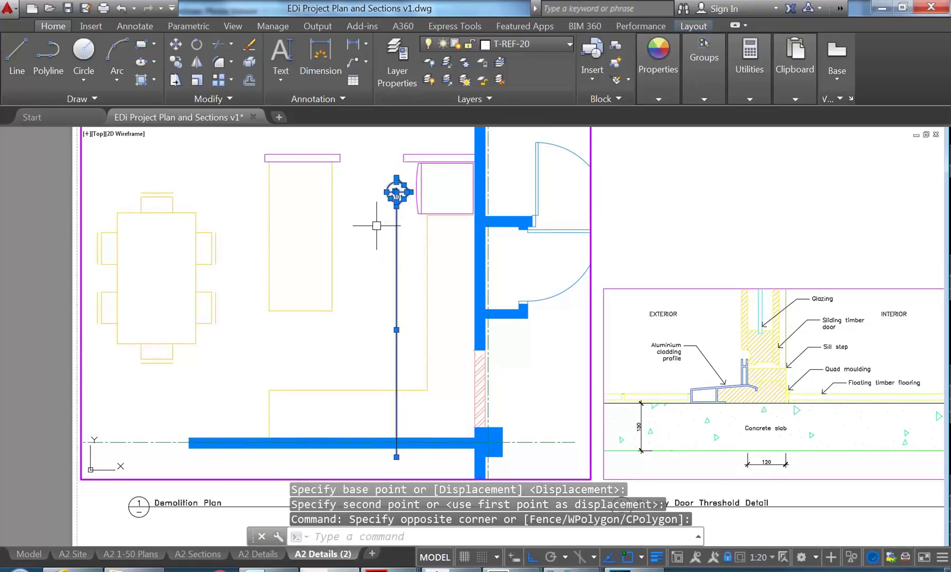
pyautogui.click(175, 62)
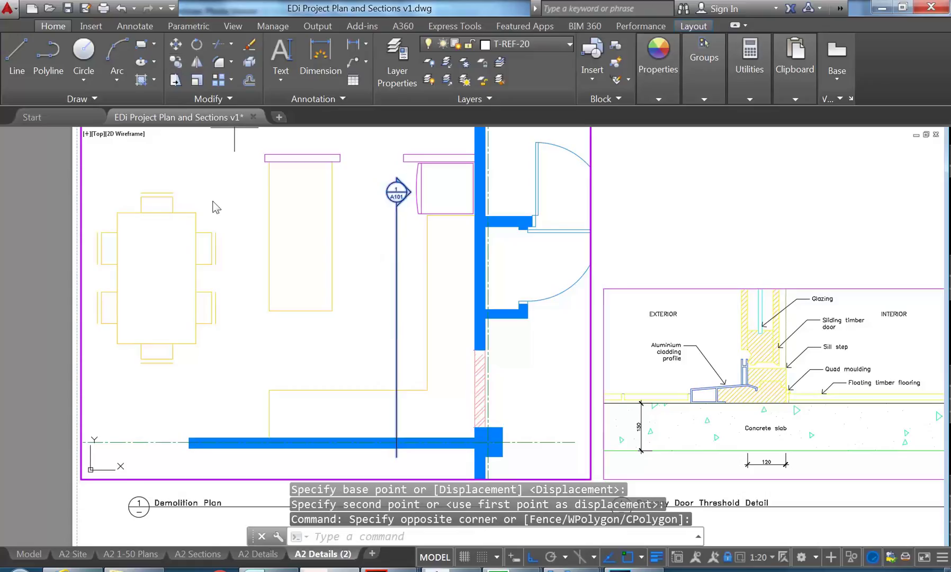
pyautogui.click(362, 357)
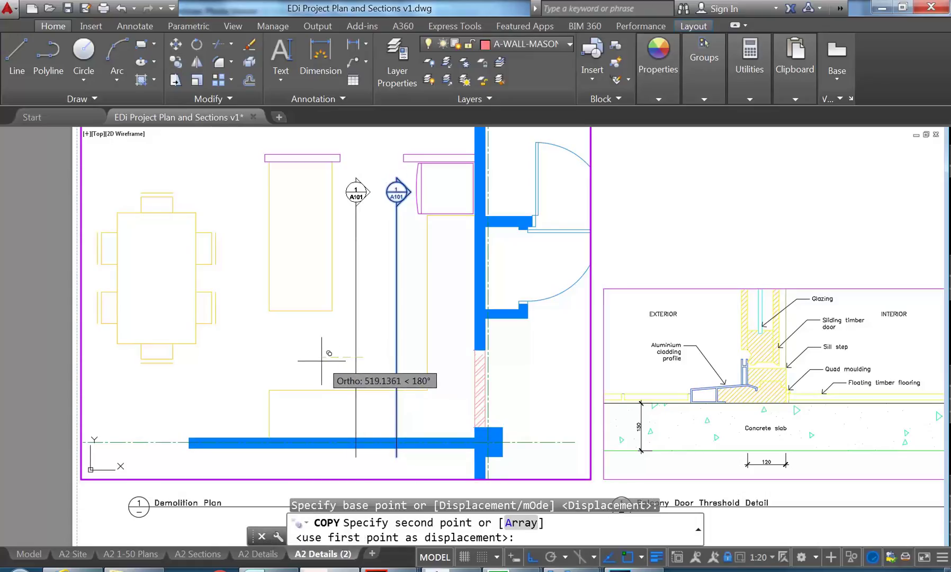
pyautogui.click(321, 360)
pyautogui.press('Escape')
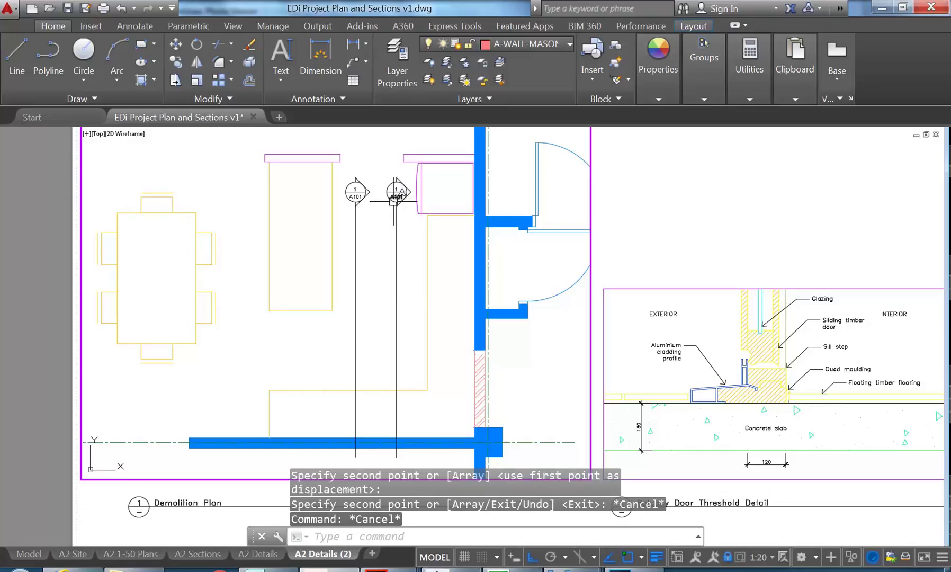
# Step: Stretch the heads of both section markers about 607 mm straight down, shortening their lines from above
pyautogui.write('s')
pyautogui.press('Return')
pyautogui.click(411, 169)
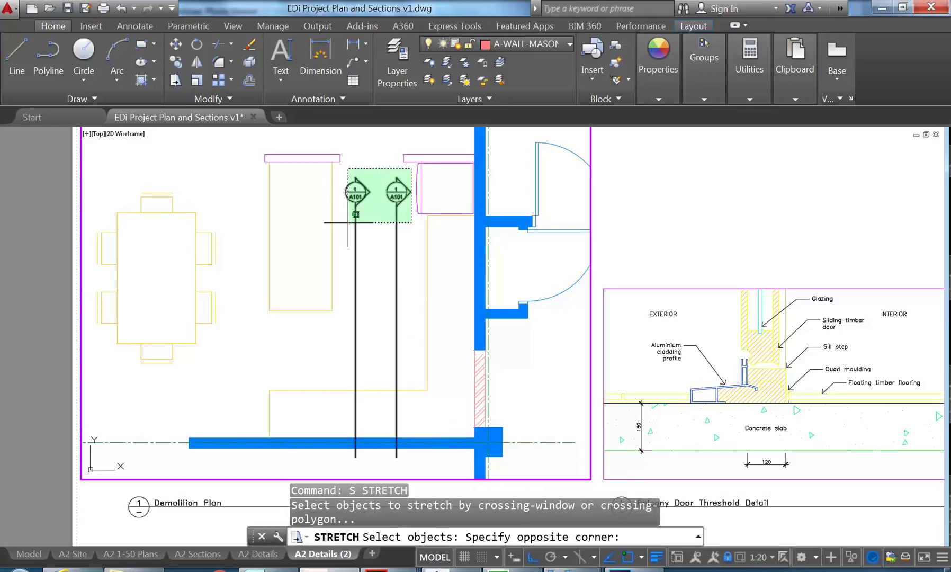
pyautogui.click(324, 221)
pyautogui.press('Return')
pyautogui.click(371, 218)
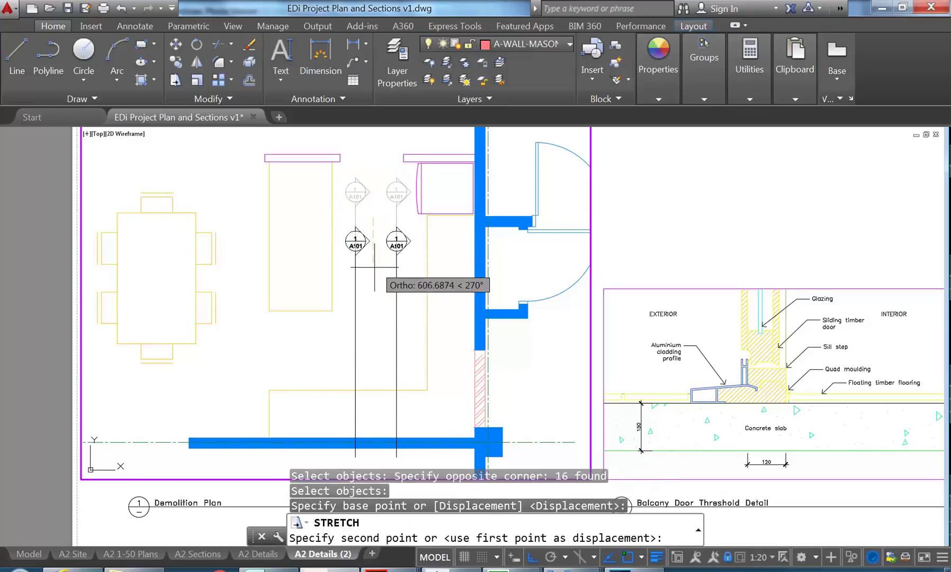
pyautogui.click(375, 266)
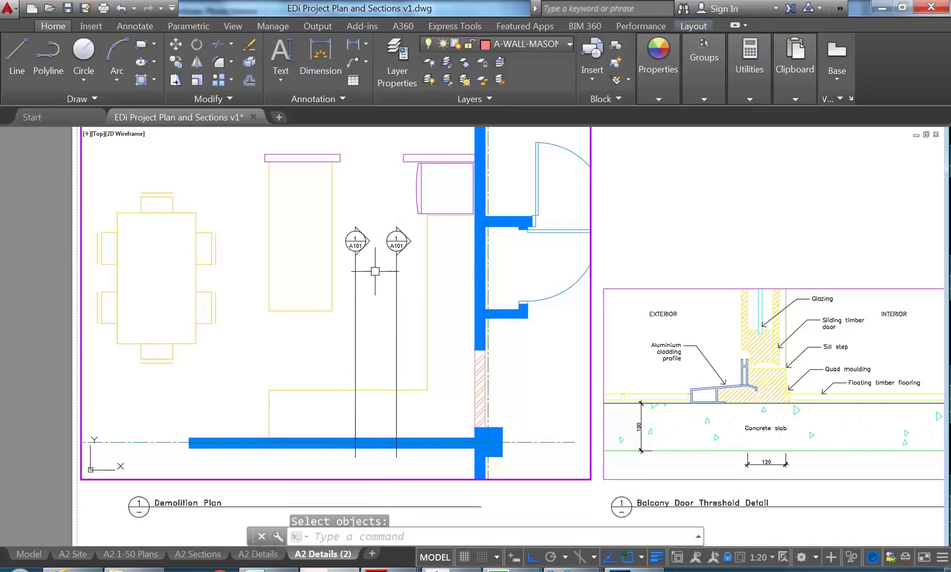
# Step: Mirror the left marker's two arrow lines about its vertical centre line, erasing the originals so the arrow points left
pyautogui.write('mi')
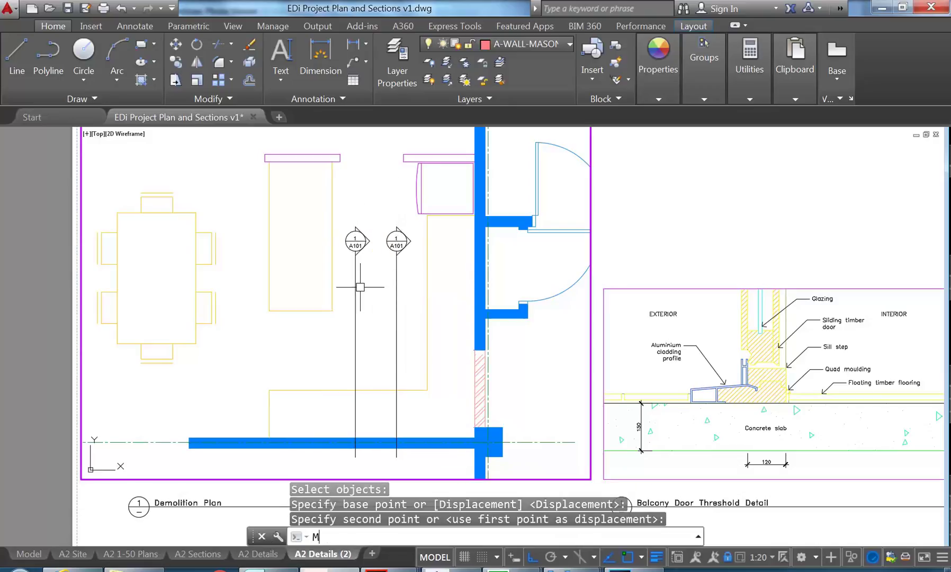
pyautogui.press('Return')
pyautogui.scroll(6, 357, 235)
pyautogui.click(383, 230)
pyautogui.click(383, 289)
pyautogui.press('Return')
pyautogui.click(353, 203)
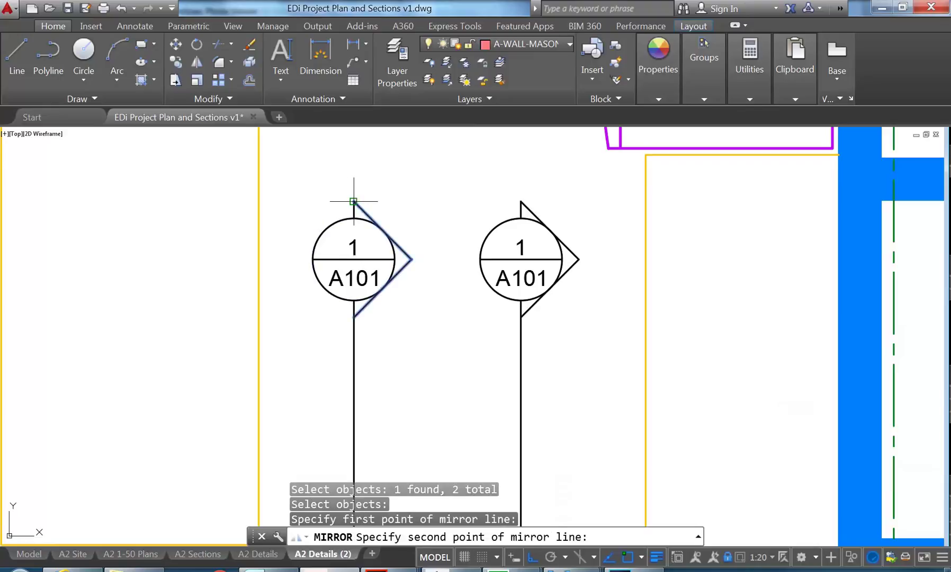
pyautogui.click(385, 348)
pyautogui.write('Y')
pyautogui.press('Return')
# Step: Move the left section marker with its line slightly to the right, closer to the other marker
pyautogui.scroll(-6, 371, 265)
pyautogui.click(371, 194)
pyautogui.click(326, 257)
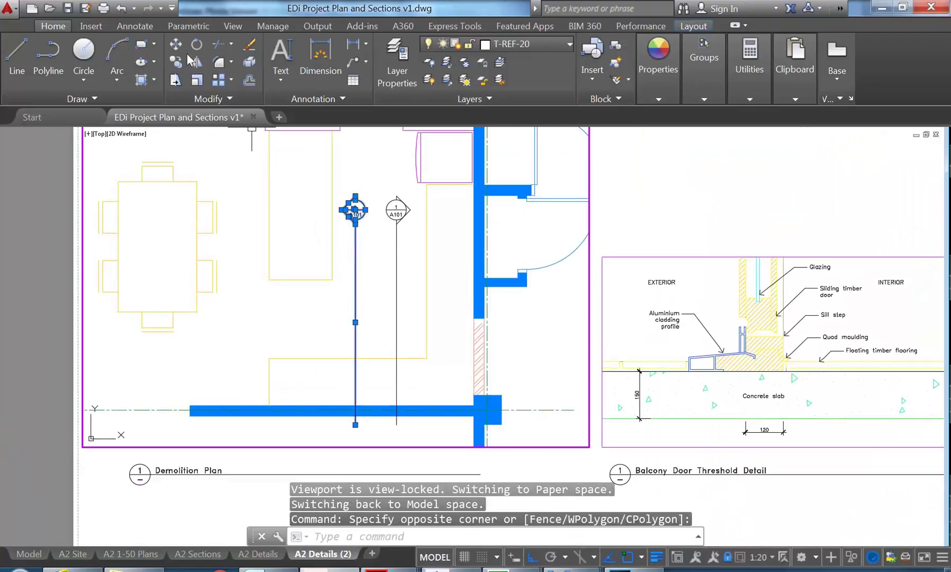
pyautogui.write('m')
pyautogui.press('Return')
pyautogui.click(359, 159)
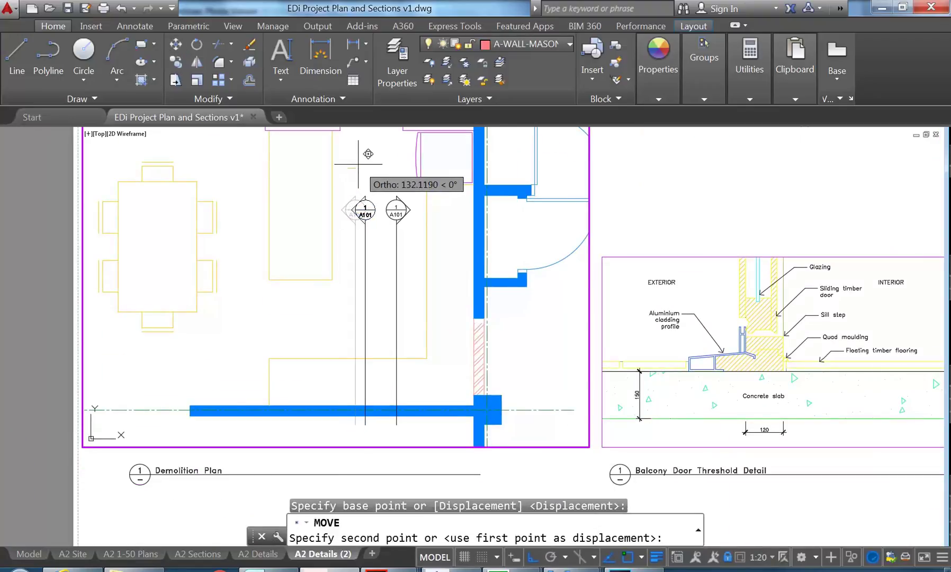
pyautogui.click(357, 164)
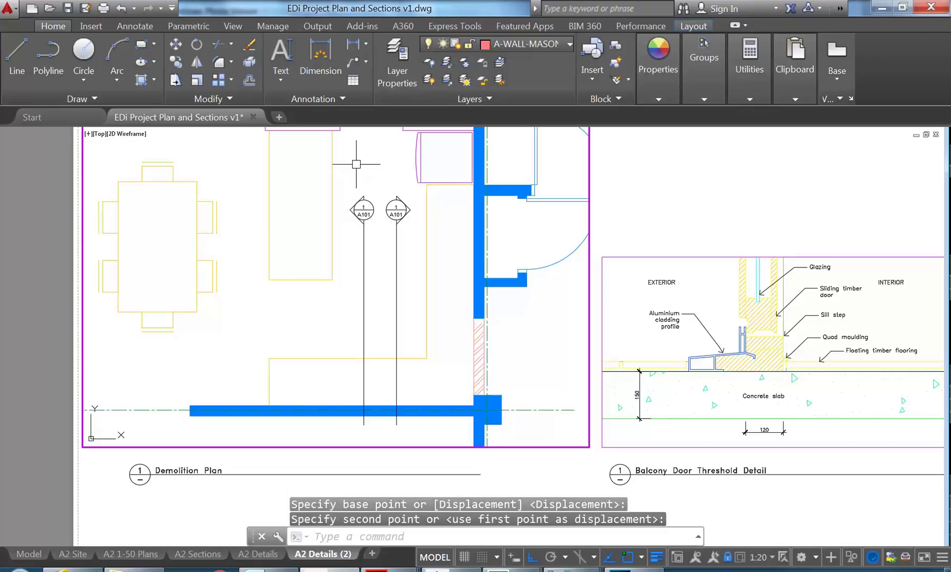
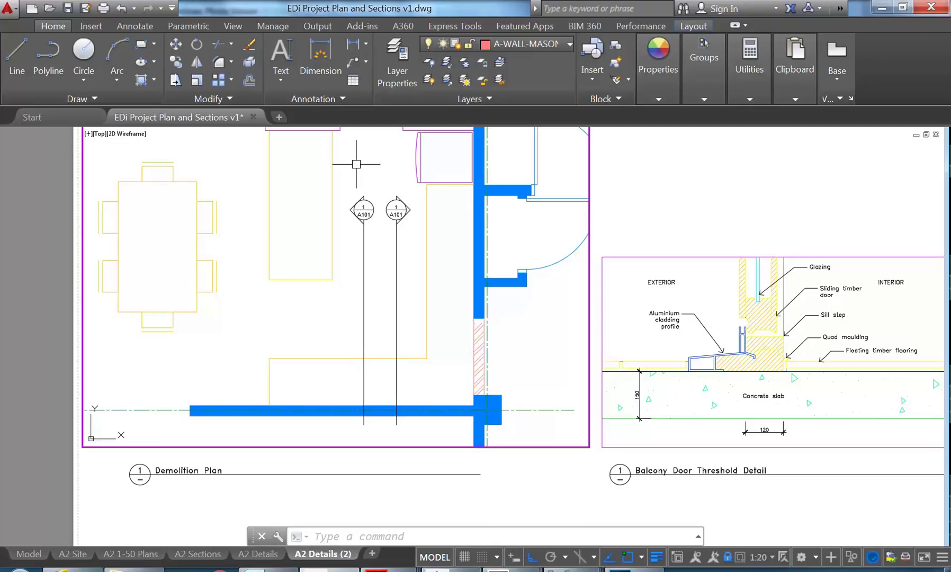
# Step: Shorten both section lines from below so they end just past the front edge of the kitchen's bottom counter
pyautogui.moveTo(356, 165); pyautogui.dragTo(374, 174, button='middle')
pyautogui.scroll(2, 375, 173)
pyautogui.scroll(-2, 374, 173)
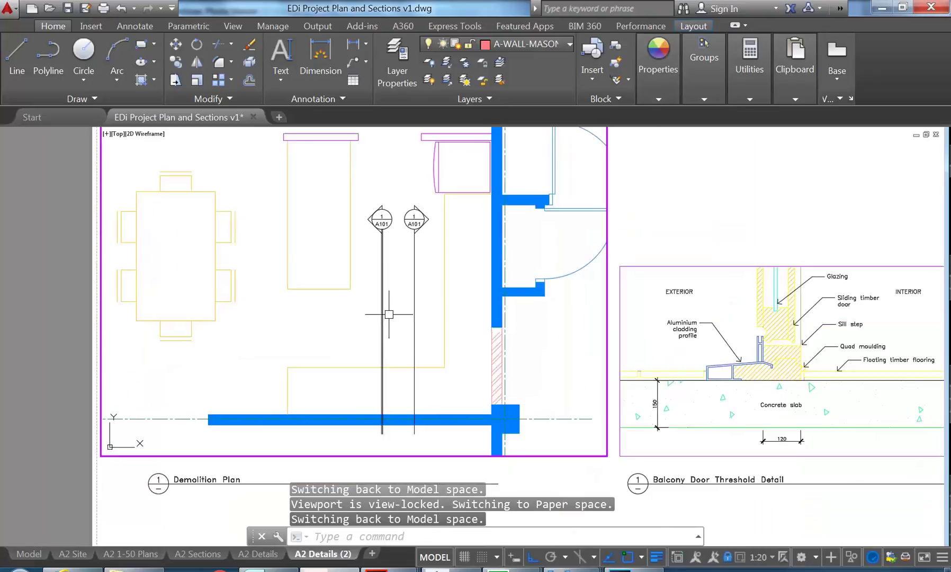
pyautogui.click(382, 388)
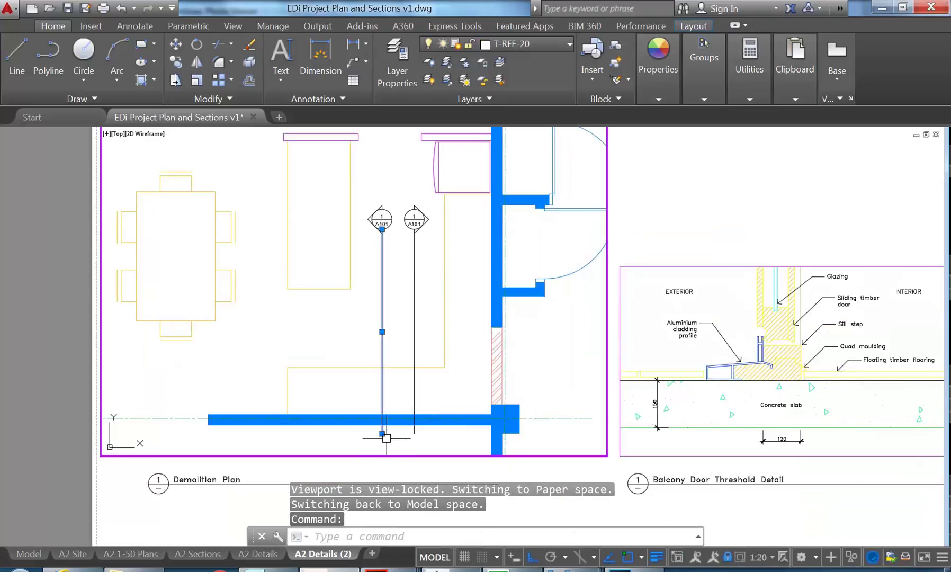
pyautogui.click(382, 433)
pyautogui.click(373, 378)
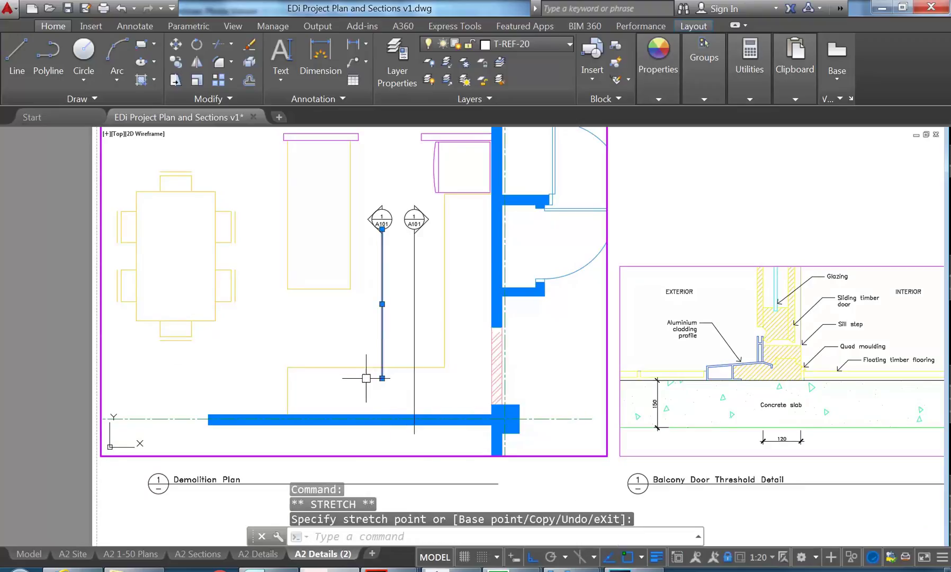
pyautogui.click(417, 431)
pyautogui.click(404, 434)
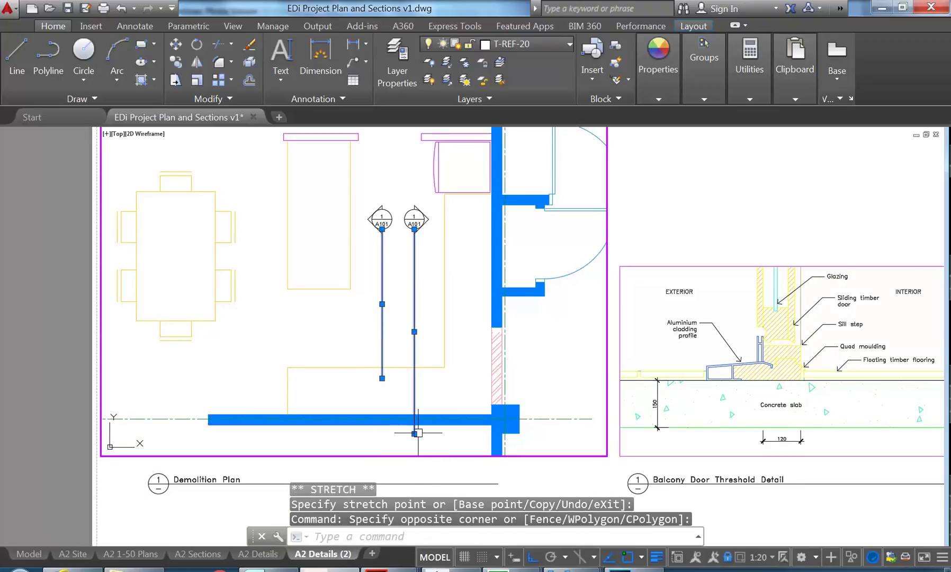
pyautogui.click(411, 380)
pyautogui.press('Escape')
pyautogui.press('Escape')
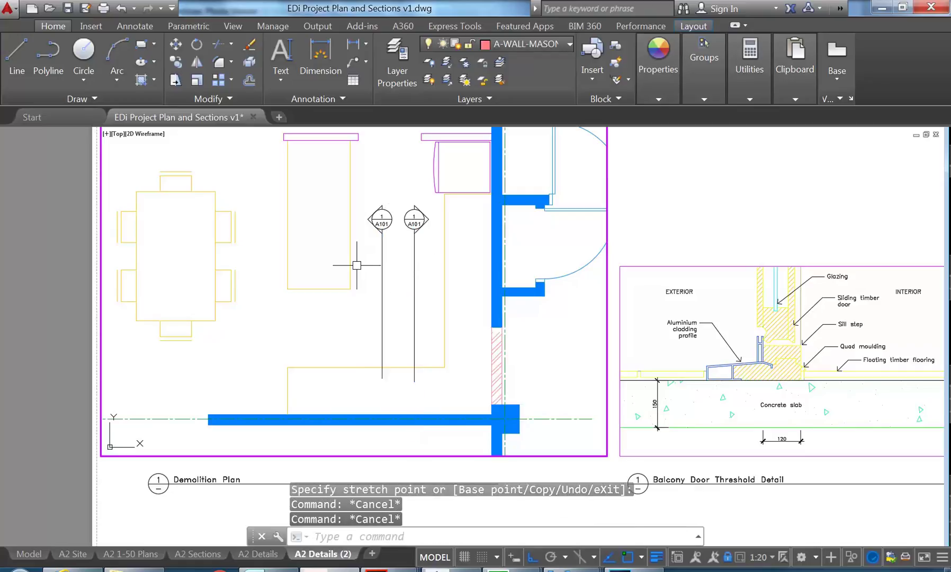
# Step: Stretch both section marker heads straight down again until they sit level with the island's lower end
pyautogui.write('s')
pyautogui.press('Return')
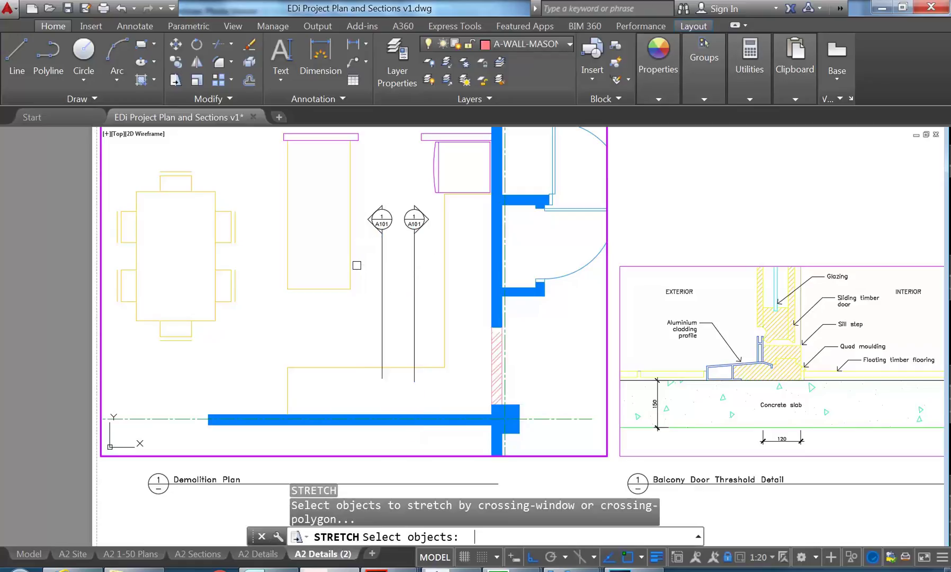
pyautogui.click(435, 198)
pyautogui.click(341, 281)
pyautogui.press('Return')
pyautogui.click(322, 187)
pyautogui.click(315, 240)
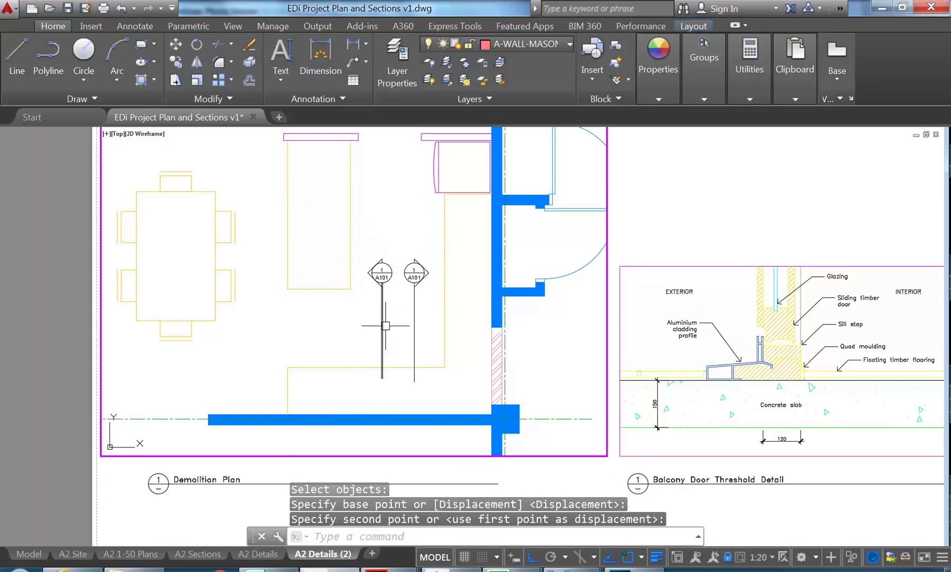
# Step: Change the right-hand section marker's number to 2, keeping 1 on the left-hand marker
pyautogui.scroll(4, 385, 319)
pyautogui.moveTo(350, 272); pyautogui.dragTo(337, 342, button='middle')
pyautogui.scroll(4, 363, 263)
pyautogui.scroll(-2, 366, 255)
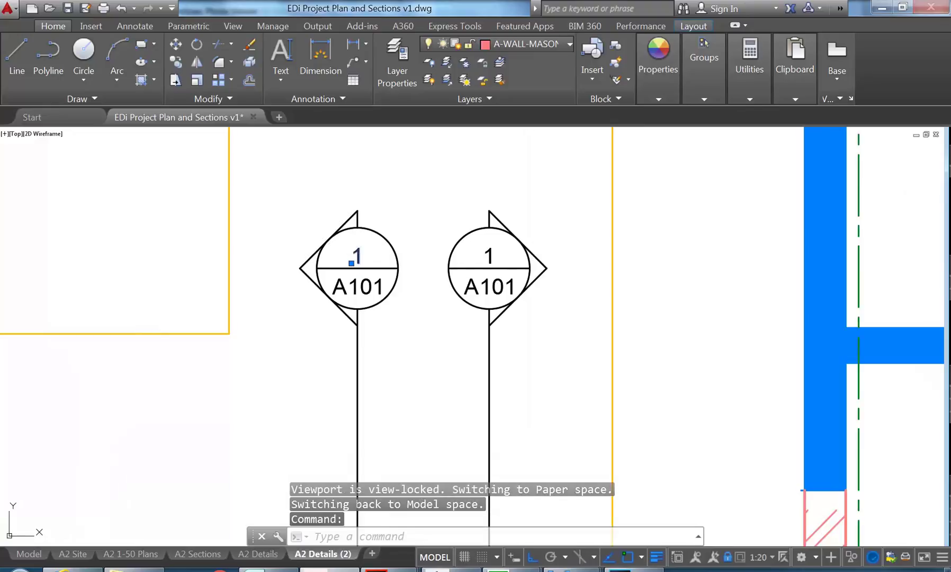
pyautogui.doubleClick(357, 256)
pyautogui.press('Escape')
pyautogui.doubleClick(488, 258)
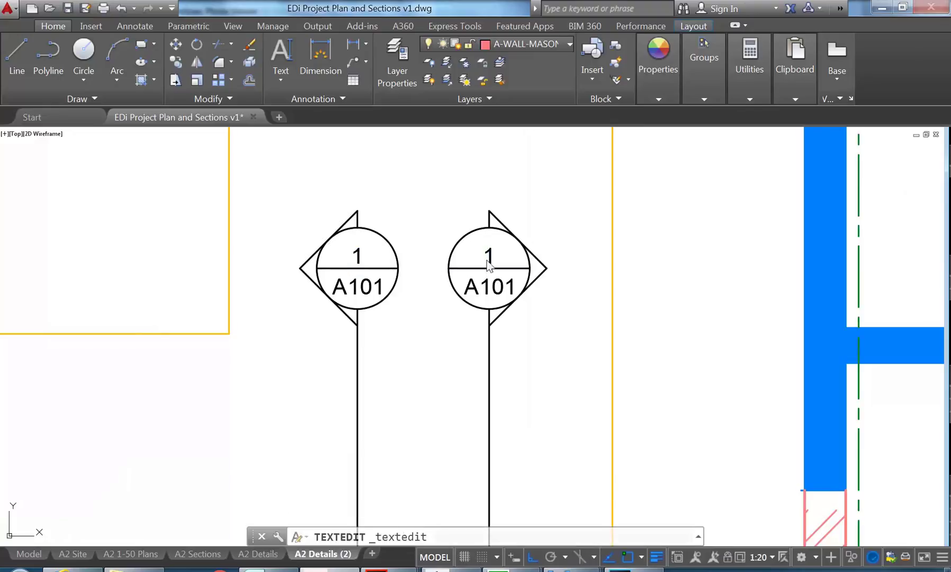
pyautogui.press('Escape')
pyautogui.scroll(-4, 392, 287)
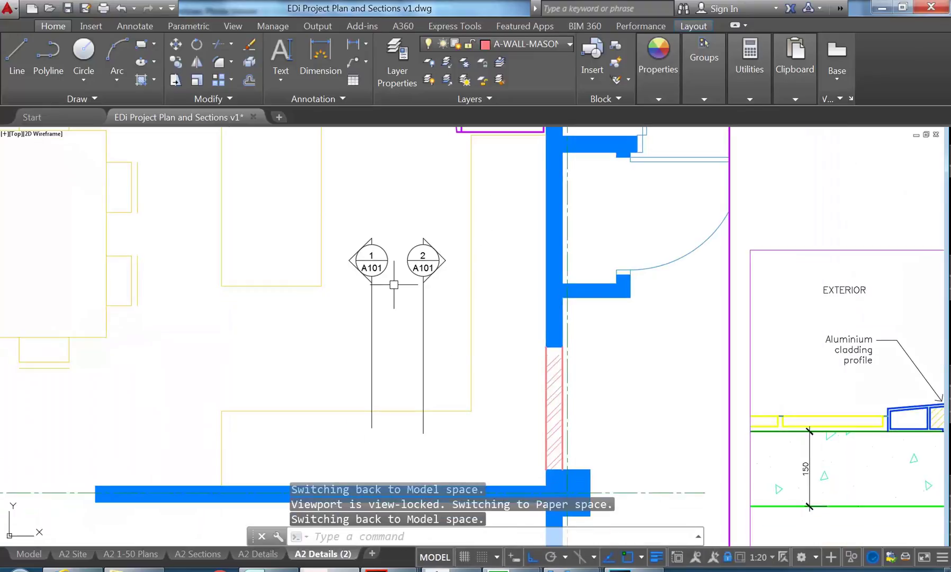
pyautogui.scroll(-2, 298, 352)
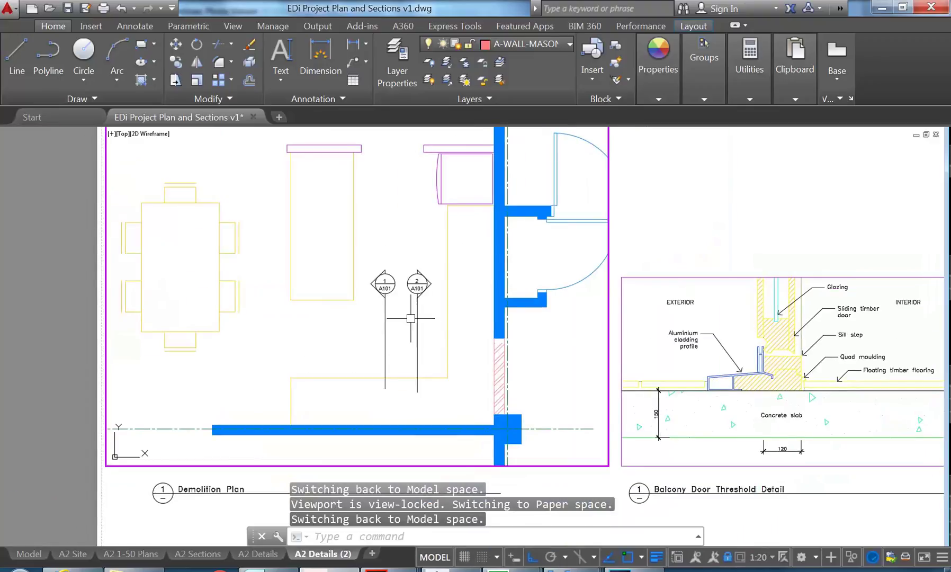
# Step: Switch to model space and examine the new kitchen section markers beside the larger existing markers and surrounding floor plan
pyautogui.click(16, 553)
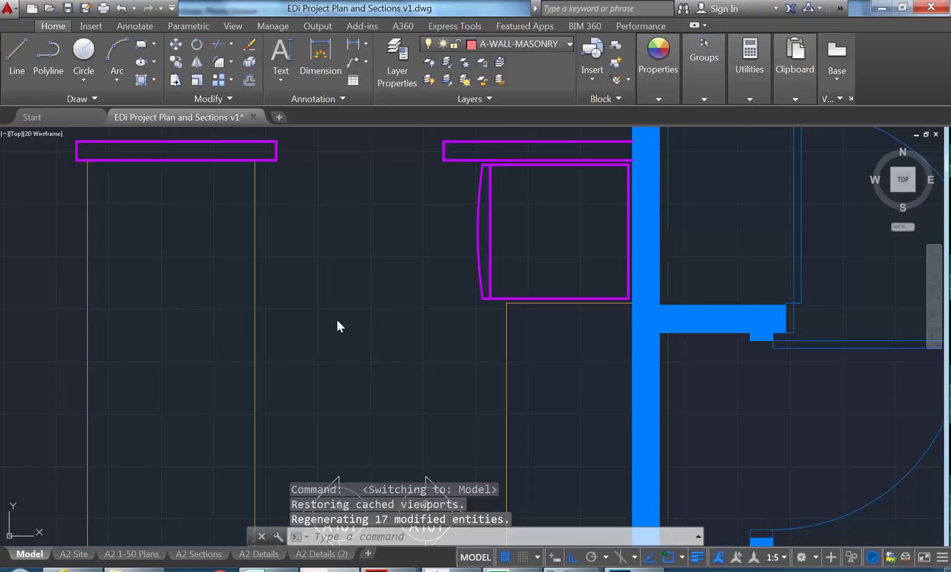
pyautogui.moveTo(337, 319); pyautogui.dragTo(345, 270, button='middle')
pyautogui.scroll(-3, 392, 291)
pyautogui.scroll(4, 471, 362)
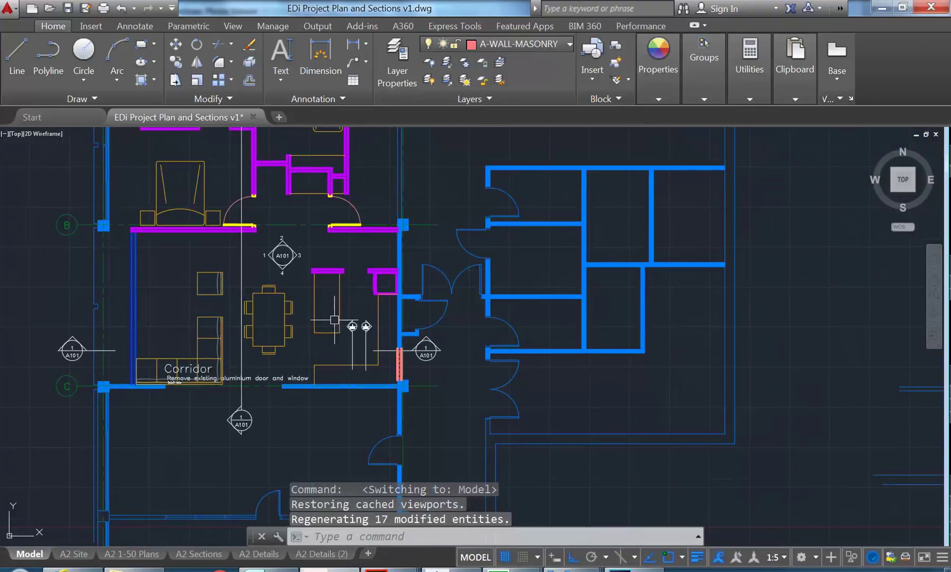
pyautogui.moveTo(404, 294); pyautogui.dragTo(362, 345, button='middle')
pyautogui.scroll(4, 393, 360)
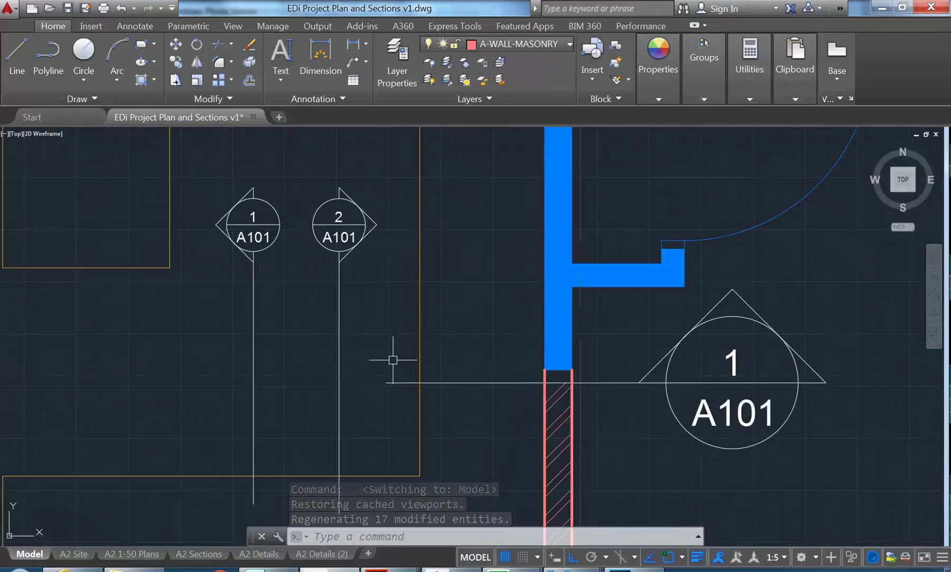
pyautogui.scroll(-4, 421, 335)
pyautogui.scroll(-1, 358, 287)
pyautogui.moveTo(358, 286); pyautogui.dragTo(273, 345, button='middle')
pyautogui.moveTo(664, 320); pyautogui.dragTo(328, 359, button='middle')
pyautogui.scroll(2, 320, 318)
pyautogui.moveTo(350, 440); pyautogui.dragTo(657, 331, button='middle')
pyautogui.scroll(4, 357, 432)
pyautogui.scroll(-4, 318, 416)
pyautogui.moveTo(341, 342); pyautogui.dragTo(469, 355, button='middle')
pyautogui.scroll(2, 339, 334)
pyautogui.scroll(4, 470, 355)
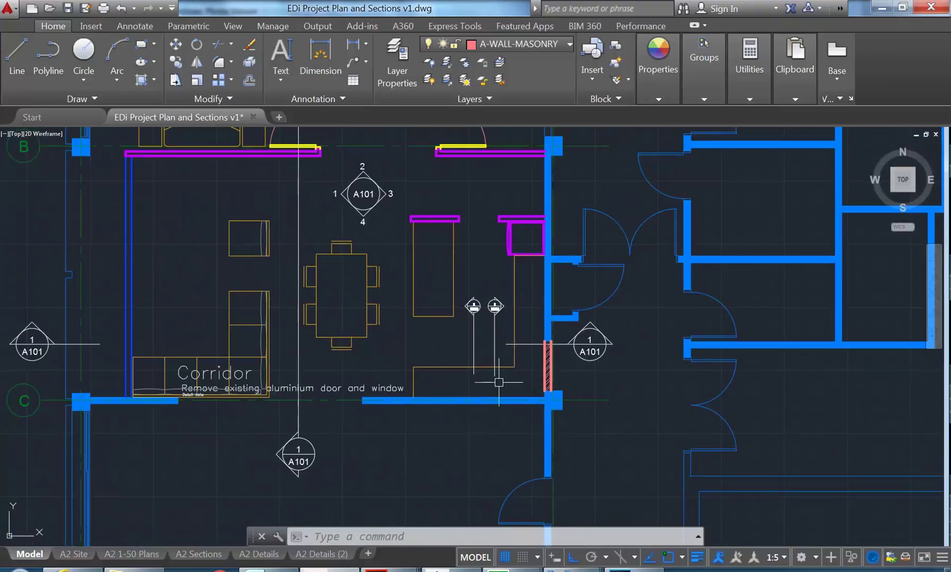
pyautogui.click(564, 414)
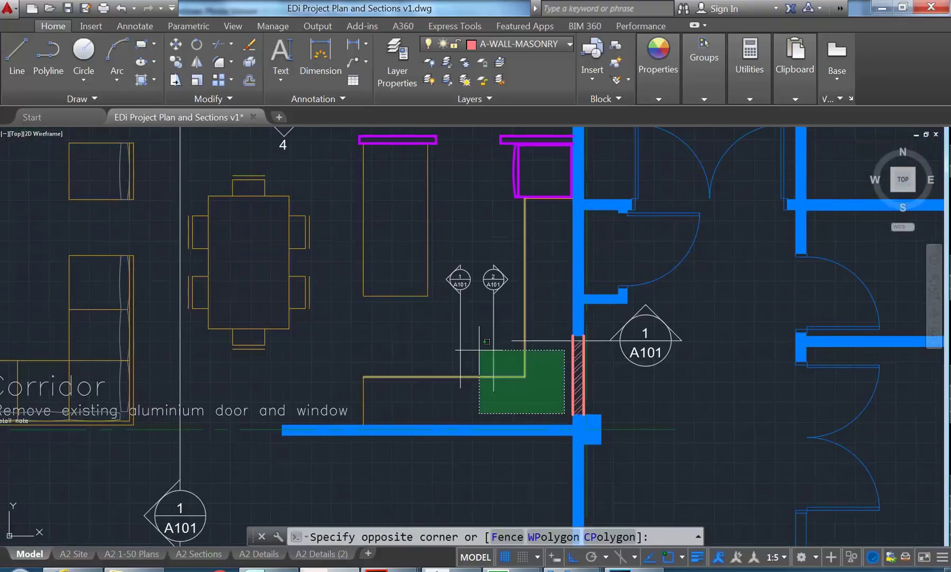
pyautogui.scroll(-4, 424, 358)
pyautogui.moveTo(423, 358); pyautogui.dragTo(406, 289, button='middle')
pyautogui.scroll(-4, 406, 413)
pyautogui.moveTo(406, 412)
pyautogui.mouseDown(button='middle')
pyautogui.moveTo(410, 368)
pyautogui.moveTo(417, 369)
pyautogui.mouseUp(button='middle')
pyautogui.scroll(4, 408, 317)
pyautogui.scroll(4, 463, 370)
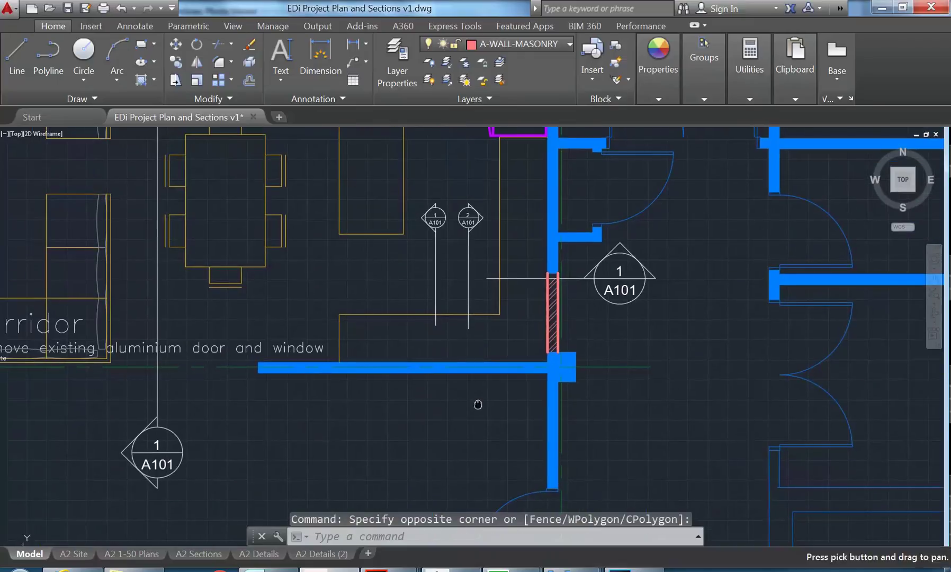
# Step: Copy the kitchen fittings, section markers and adjoining walls and doors horizontally into empty space to the right of the floor plan
pyautogui.moveTo(527, 340); pyautogui.dragTo(526, 370, button='middle')
pyautogui.click(526, 363)
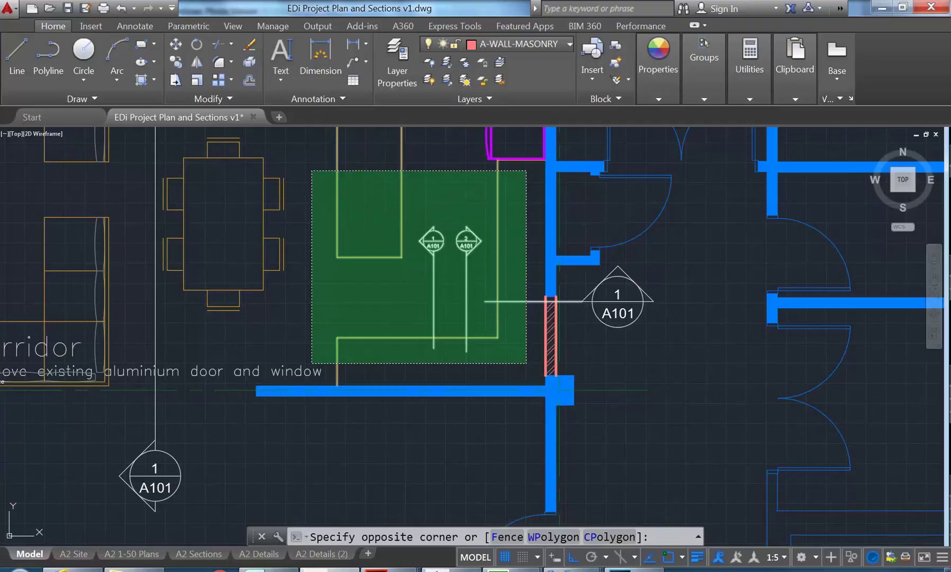
pyautogui.click(312, 171)
pyautogui.moveTo(312, 171); pyautogui.dragTo(329, 289, button='middle')
pyautogui.click(539, 191)
pyautogui.click(326, 426)
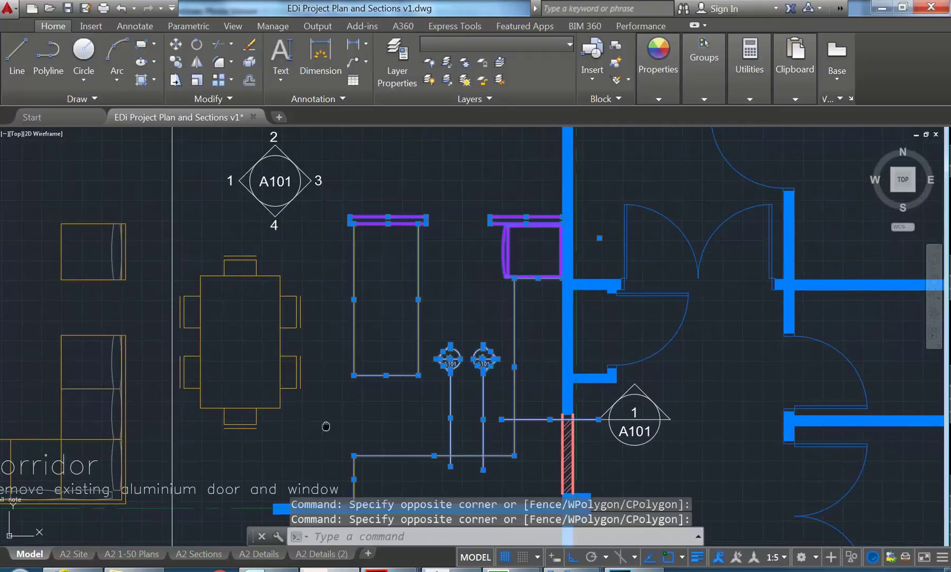
pyautogui.scroll(-2, 394, 248)
pyautogui.moveTo(394, 247); pyautogui.dragTo(396, 275, button='middle')
pyautogui.scroll(-3, 506, 251)
pyautogui.click(573, 163)
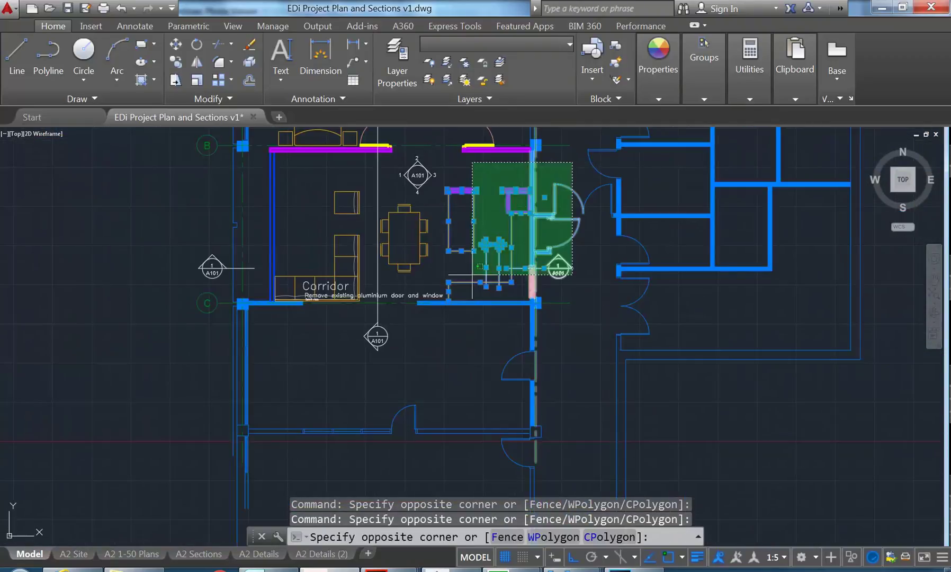
pyautogui.click(436, 319)
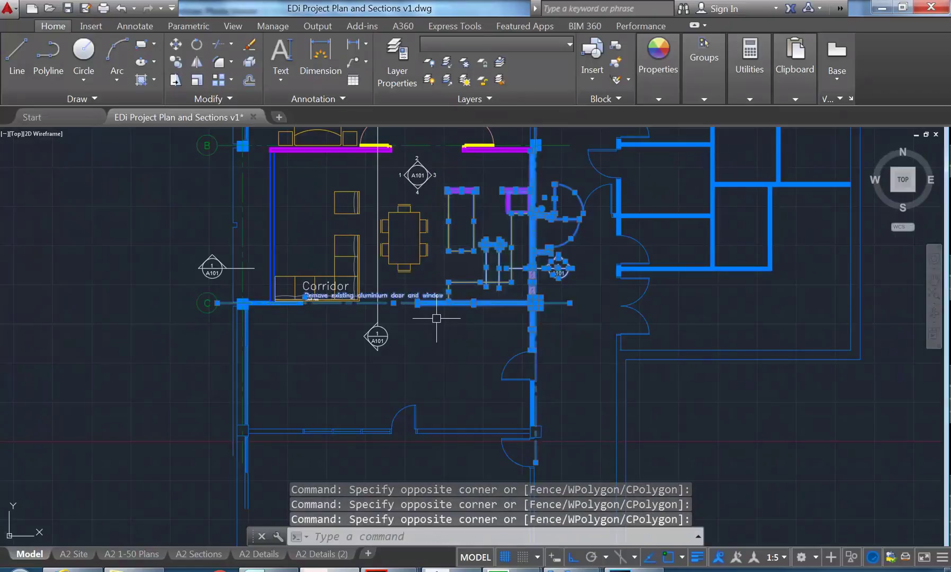
pyautogui.scroll(4, 488, 194)
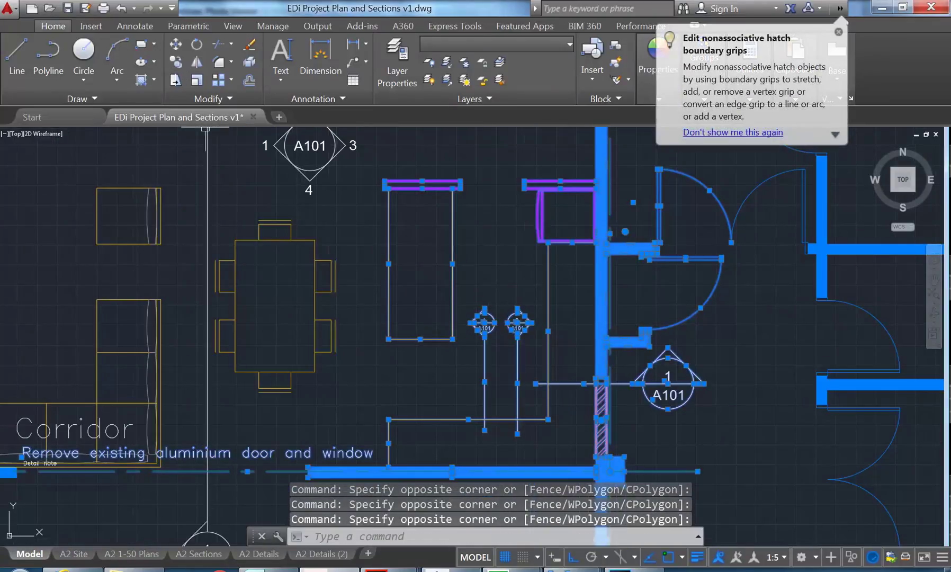
pyautogui.click(179, 67)
pyautogui.click(440, 354)
pyautogui.scroll(-8, 525, 349)
pyautogui.moveTo(847, 336); pyautogui.dragTo(648, 330, button='middle')
pyautogui.moveTo(869, 318); pyautogui.dragTo(181, 311, button='middle')
pyautogui.scroll(-2, 182, 311)
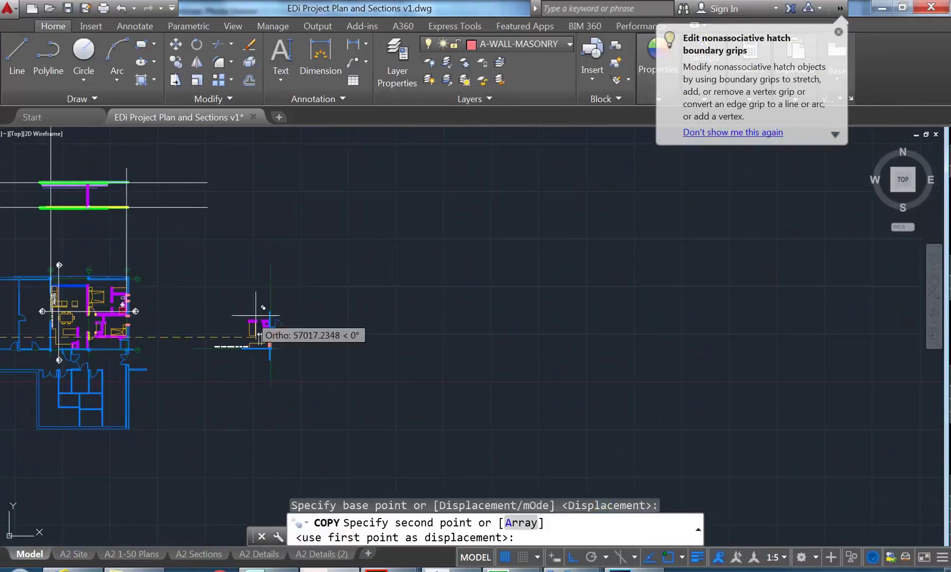
pyautogui.click(331, 334)
pyautogui.press('Return')
# Step: Rotate the entire copied kitchen plan by 180° about a point near its centre
pyautogui.scroll(5, 318, 318)
pyautogui.click(441, 257)
pyautogui.click(219, 406)
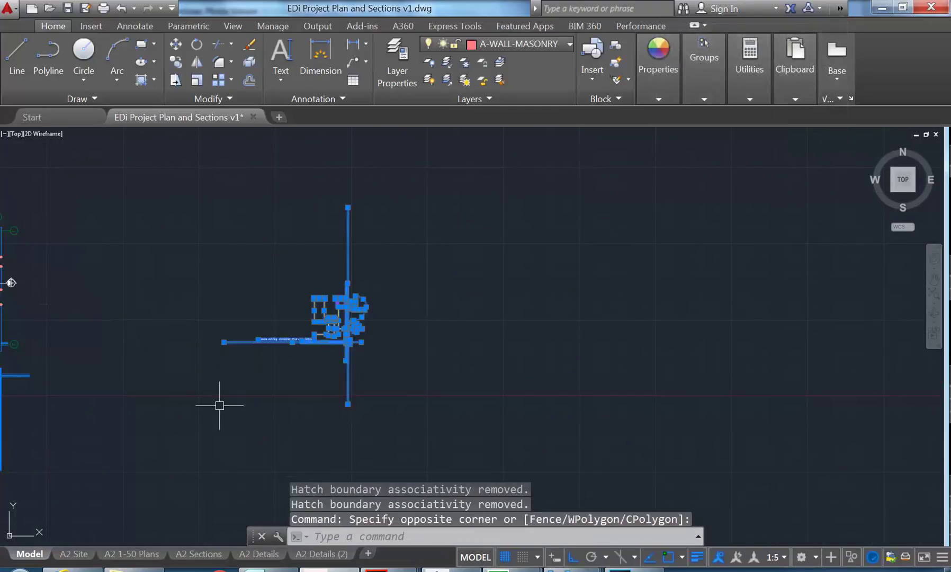
pyautogui.click(195, 45)
pyautogui.click(328, 316)
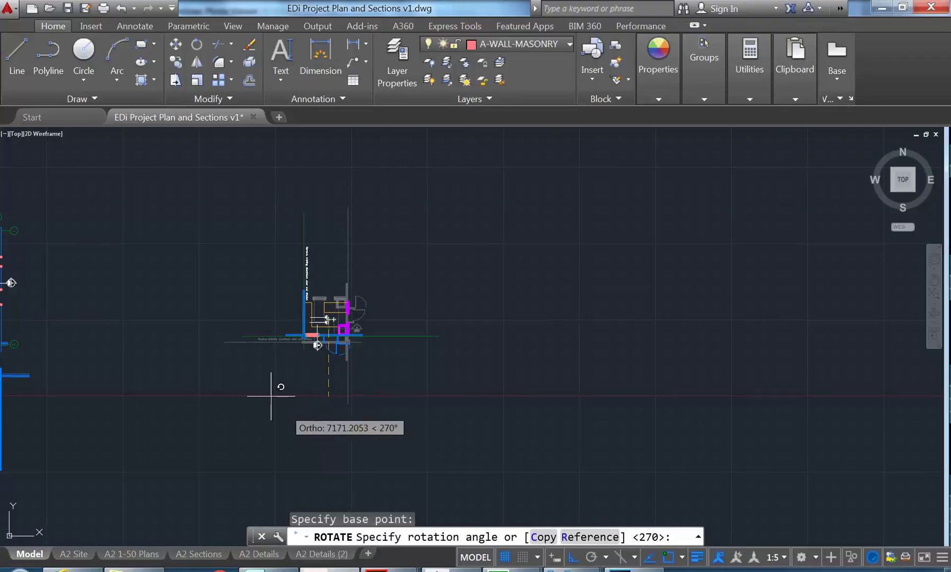
pyautogui.click(254, 378)
pyautogui.scroll(4, 337, 344)
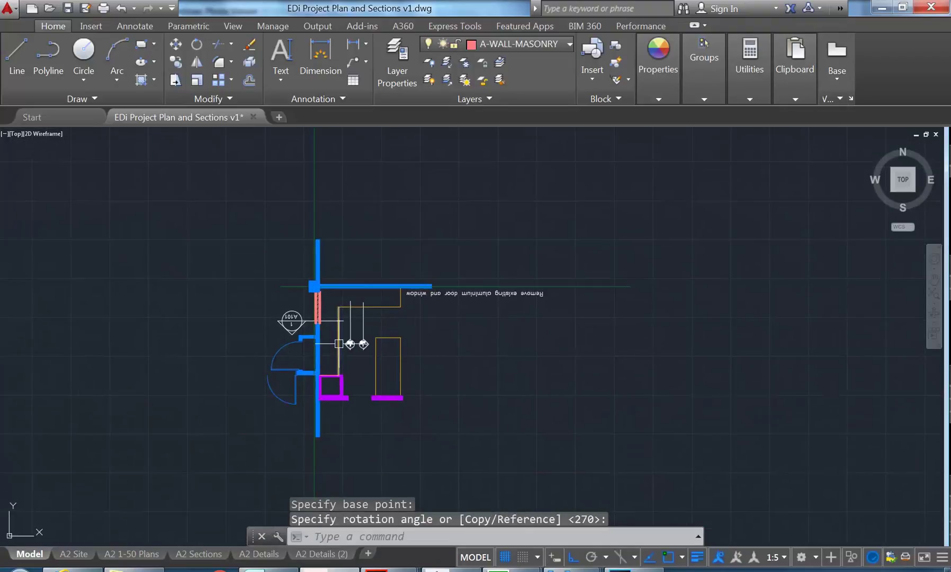
# Step: Rotate the whole kitchen copy by a further 270° so the window wall runs horizontally along its upper side
pyautogui.scroll(2, 338, 344)
pyautogui.scroll(-2, 339, 343)
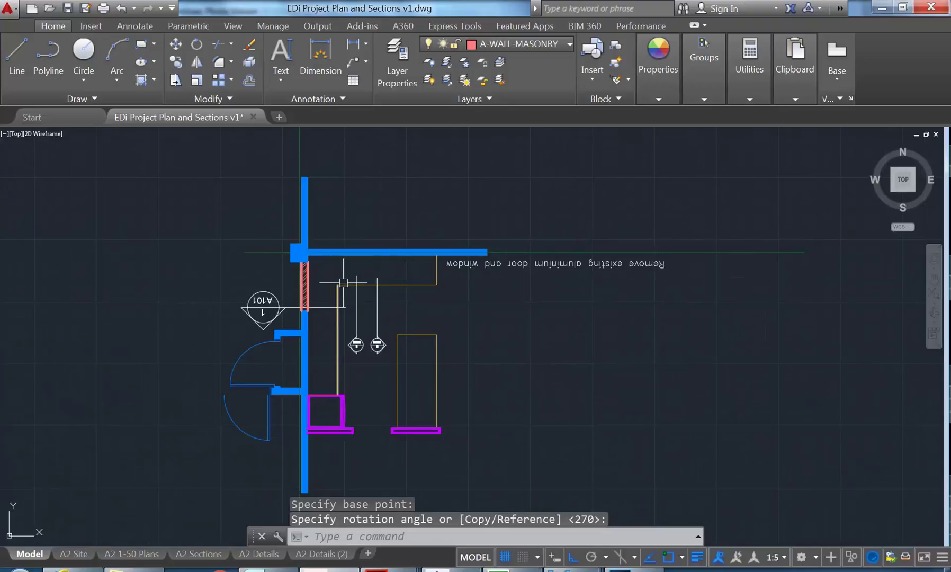
pyautogui.moveTo(356, 362); pyautogui.dragTo(374, 361, button='middle')
pyautogui.scroll(-4, 373, 361)
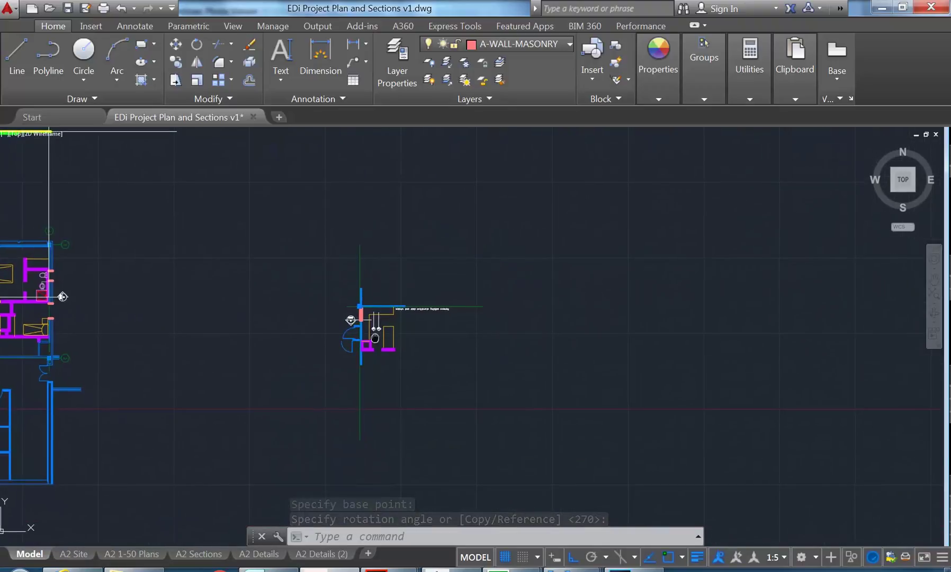
pyautogui.click(211, 187)
pyautogui.click(565, 468)
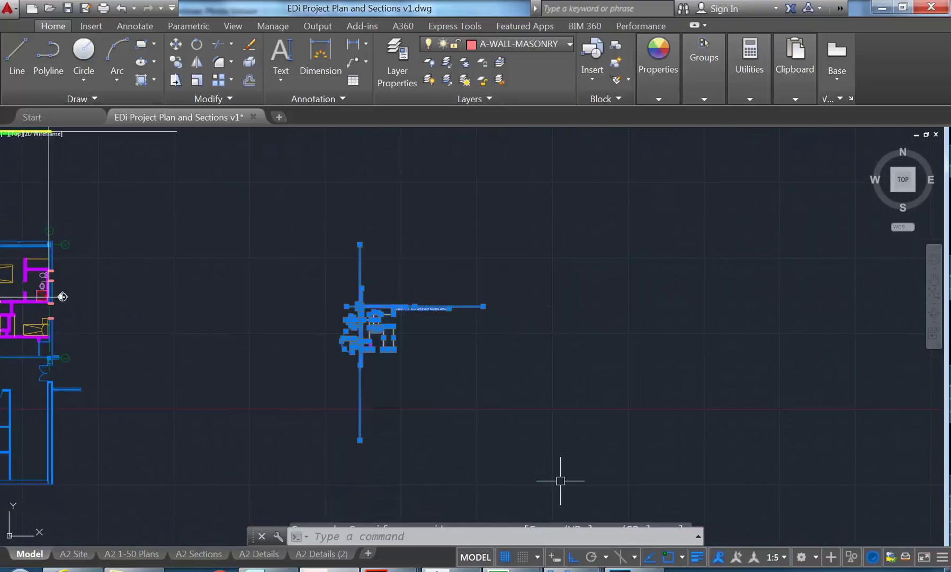
pyautogui.click(202, 43)
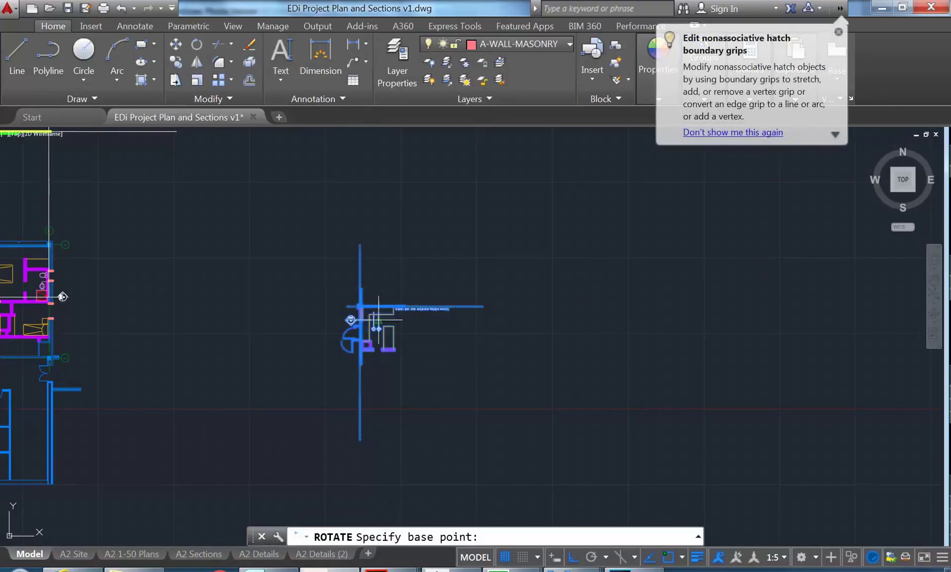
pyautogui.scroll(3, 365, 328)
pyautogui.click(369, 339)
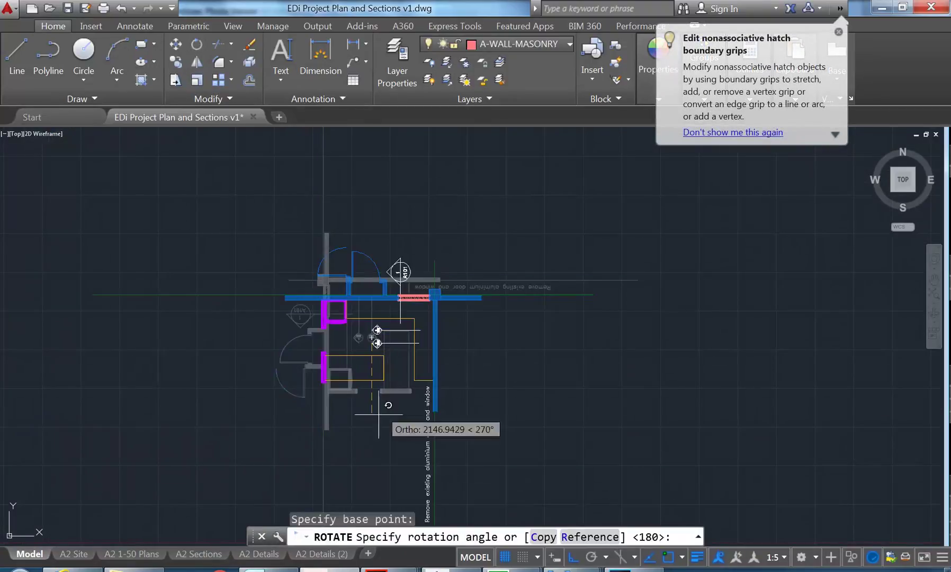
pyautogui.click(361, 459)
# Step: Examine the rotated kitchen copy, checking its walls, counters, island and section markers in their new orientation
pyautogui.scroll(-3, 360, 456)
pyautogui.scroll(5, 352, 399)
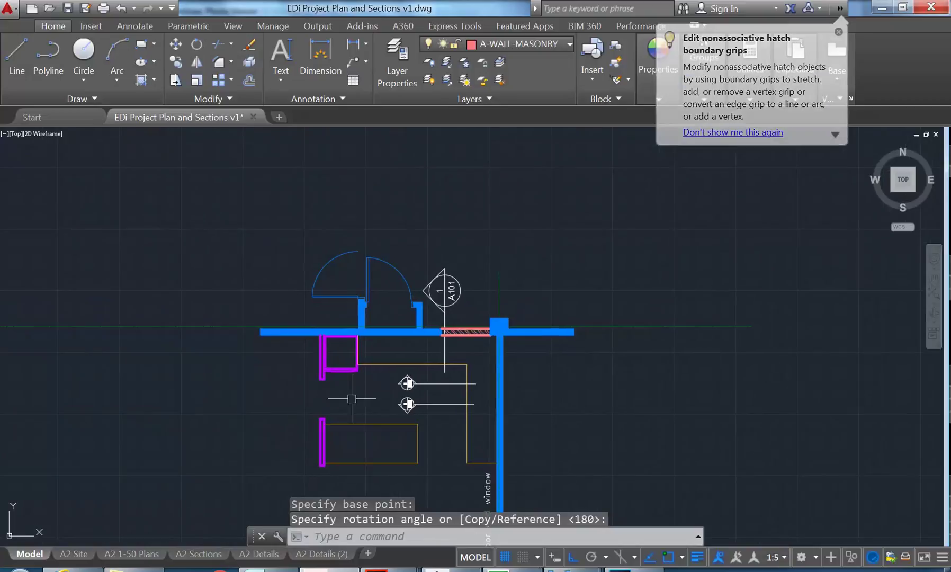
pyautogui.moveTo(350, 312); pyautogui.dragTo(321, 335, button='middle')
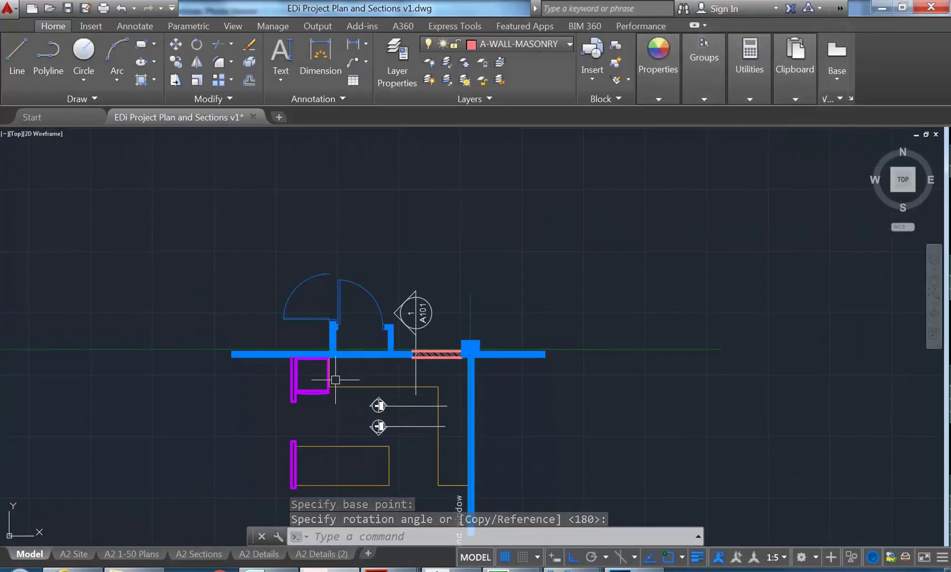
pyautogui.scroll(2, 331, 366)
pyautogui.scroll(-5, 351, 379)
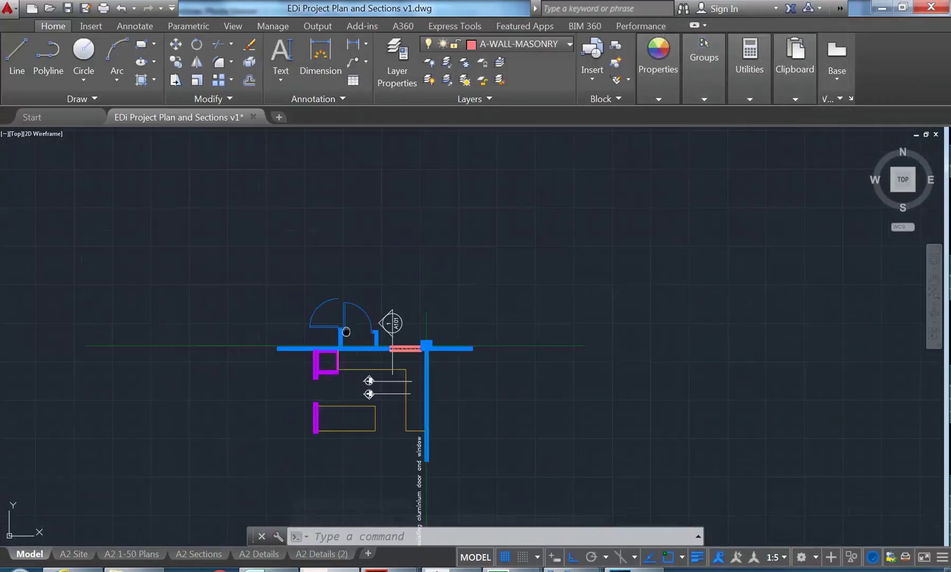
pyautogui.scroll(3, 398, 403)
pyautogui.scroll(-2, 400, 408)
pyautogui.scroll(4, 412, 429)
# Step: Make A-FLOOR-CONCRETE the current layer
pyautogui.click(528, 48)
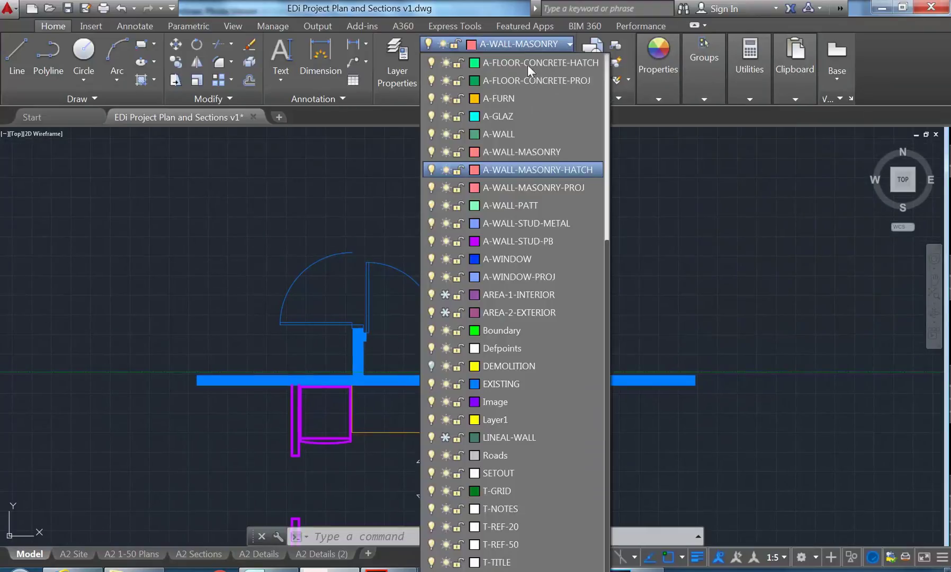
pyautogui.scroll(2, 516, 284)
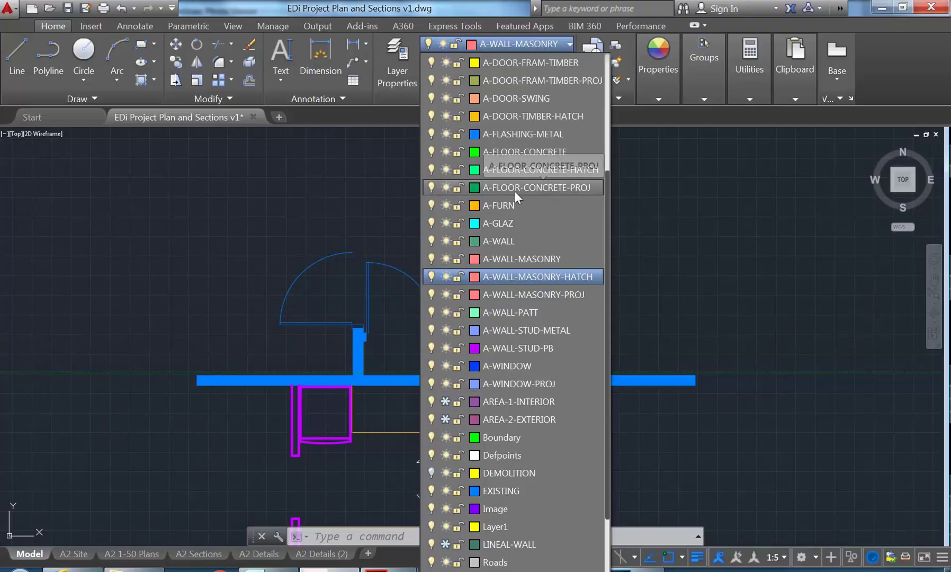
pyautogui.click(519, 152)
# Step: Draw a horizontal floor line in the empty space above the rotated kitchen copy, about as wide as its upper wall
pyautogui.scroll(-2, 436, 234)
pyautogui.moveTo(436, 233); pyautogui.dragTo(385, 273, button='middle')
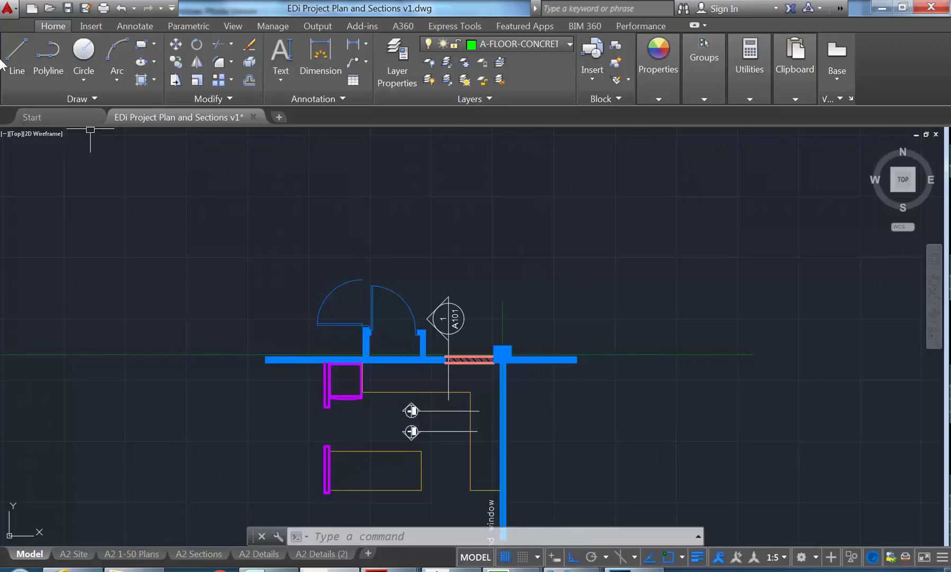
pyautogui.click(16, 51)
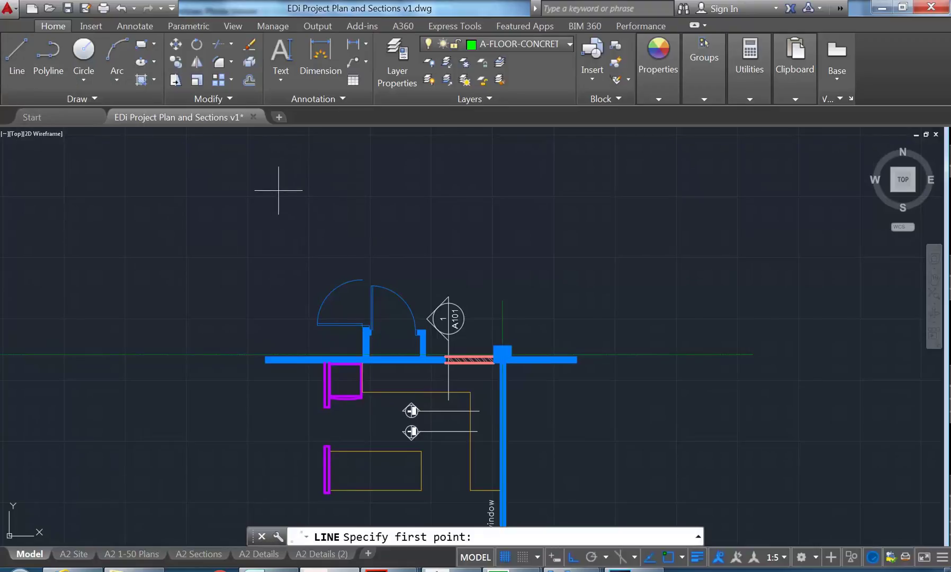
pyautogui.click(279, 186)
pyautogui.click(605, 176)
pyautogui.rightClick(605, 176)
pyautogui.click(620, 179)
# Step: Erase the horizontal floor line above the rotated kitchen copy
pyautogui.scroll(-2, 514, 202)
pyautogui.scroll(-3, 514, 202)
pyautogui.moveTo(493, 213); pyautogui.dragTo(476, 310, button='middle')
pyautogui.click(477, 248)
pyautogui.press('Delete')
# Step: Examine the floor lines and the projecting level line at the right-hand end of the existing section
pyautogui.scroll(5, 215, 271)
pyautogui.scroll(5, 212, 267)
pyautogui.moveTo(223, 278); pyautogui.dragTo(356, 264, button='middle')
pyautogui.scroll(8, 470, 262)
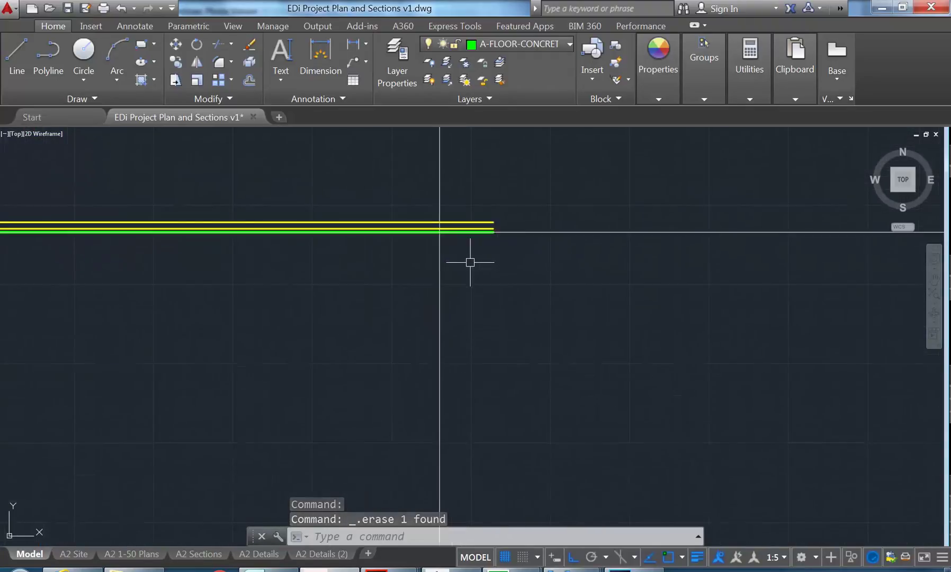
pyautogui.scroll(-10, 494, 217)
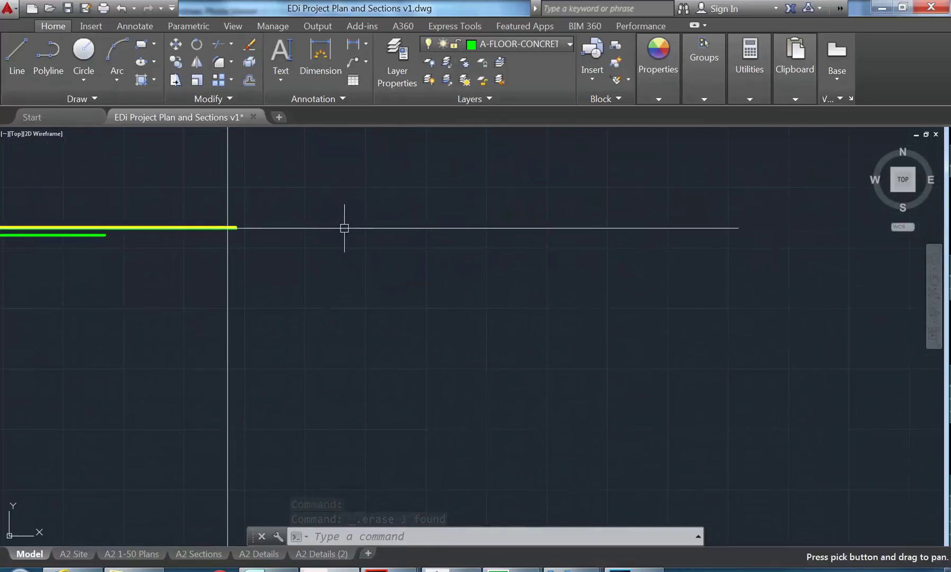
# Step: Draw a horizontal floor line on A-FLOOR-CONCRETE from the end of the lower section reference line across above the separate kitchen plan
pyautogui.click(17, 53)
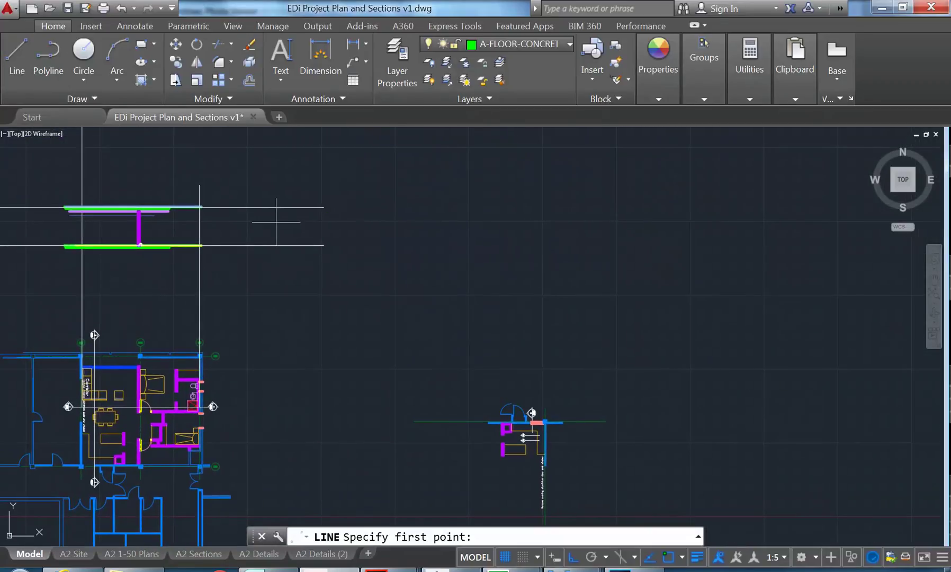
pyautogui.click(324, 246)
pyautogui.click(694, 245)
pyautogui.rightClick(633, 211)
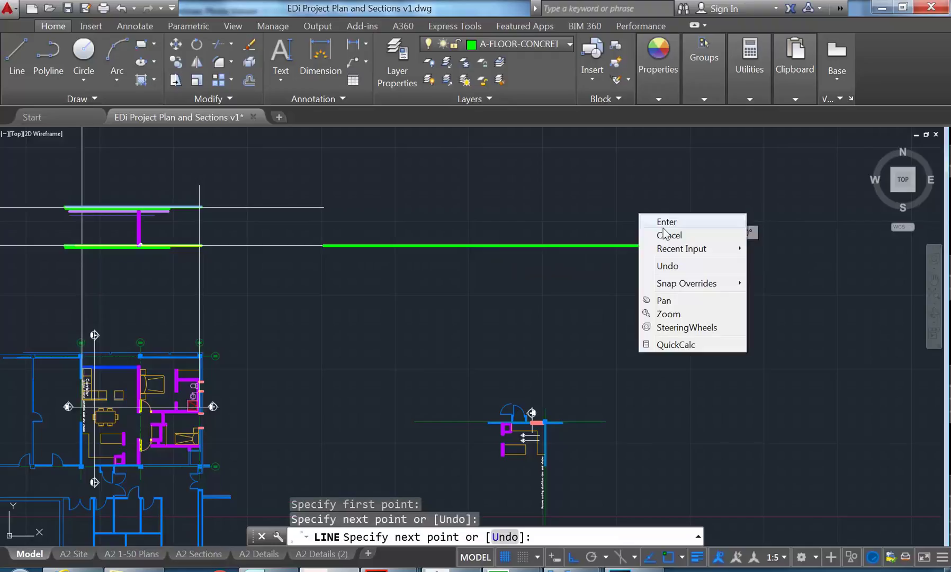
pyautogui.click(664, 232)
# Step: Move the whole separate kitchen plan up so it sits just below the new green floor line
pyautogui.moveTo(465, 331); pyautogui.dragTo(446, 261, button='middle')
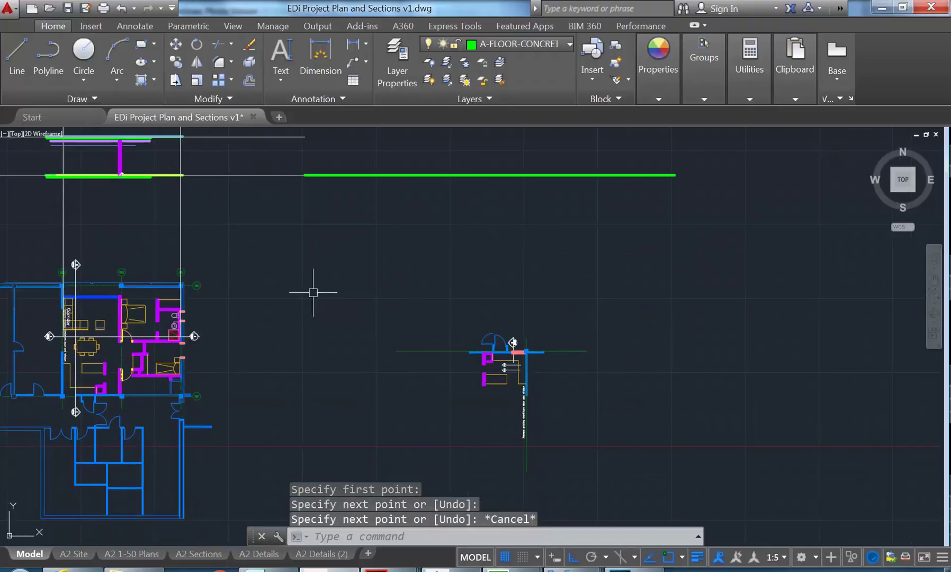
pyautogui.moveTo(307, 293); pyautogui.dragTo(326, 219, button='middle')
pyautogui.click(358, 208)
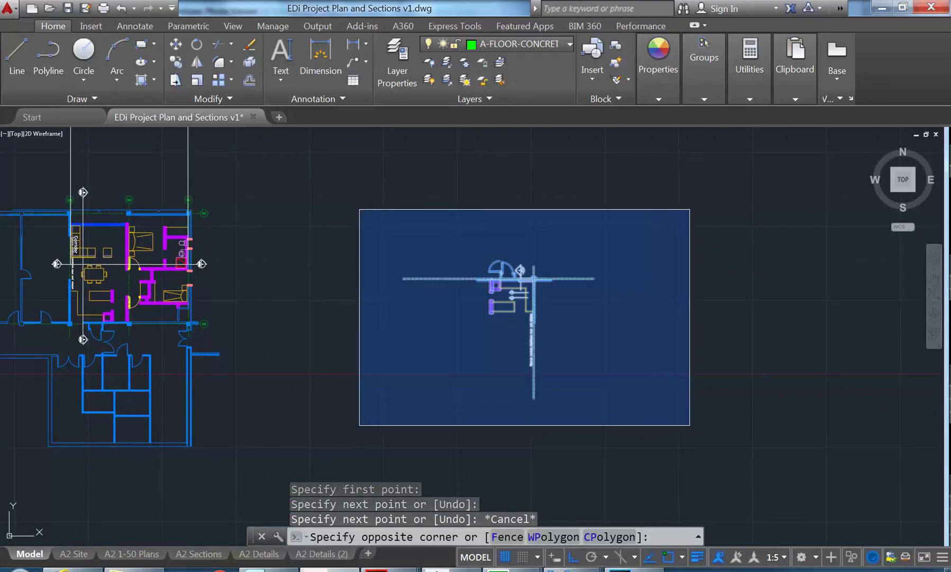
pyautogui.click(713, 450)
pyautogui.click(177, 45)
pyautogui.moveTo(389, 215); pyautogui.dragTo(414, 294, button='middle')
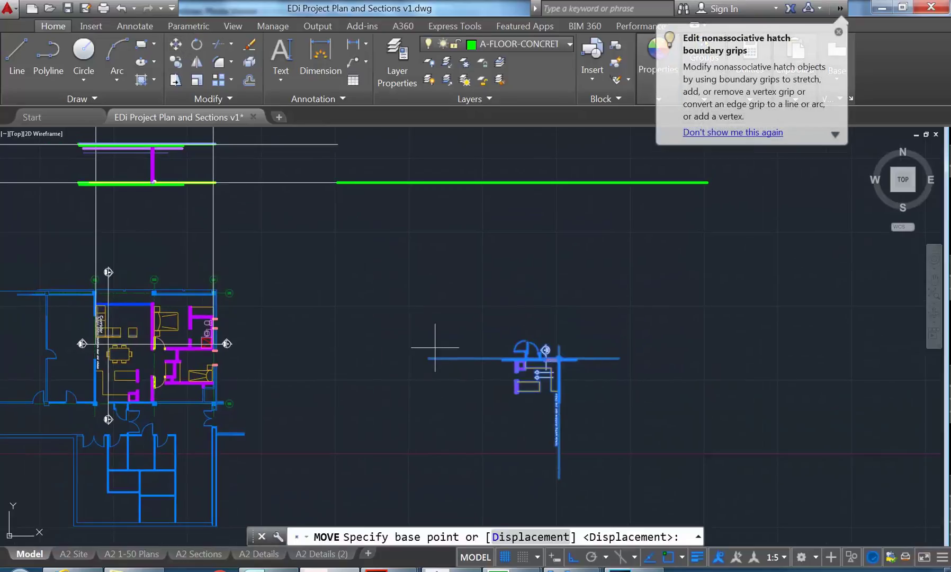
pyautogui.click(434, 342)
pyautogui.click(403, 200)
pyautogui.scroll(6, 535, 212)
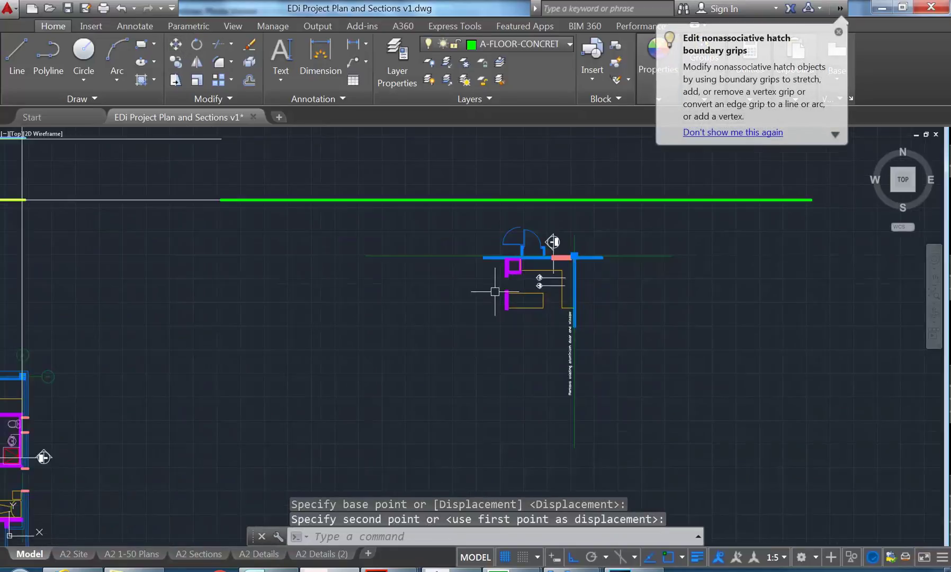
pyautogui.press('Escape')
pyautogui.press('Escape')
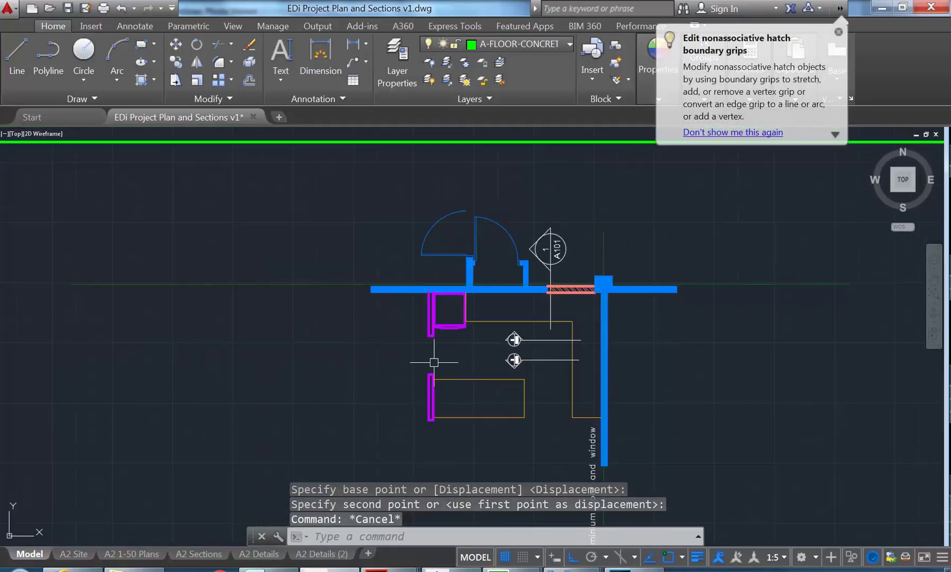
# Step: Create a new layer named A-JOINERY
pyautogui.scroll(2, 450, 355)
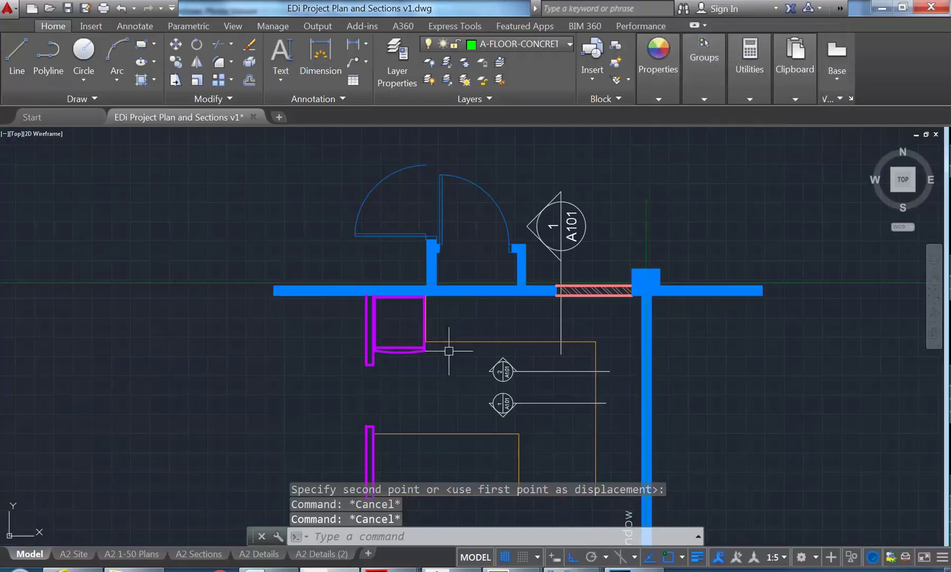
pyautogui.click(512, 44)
pyautogui.scroll(4, 514, 223)
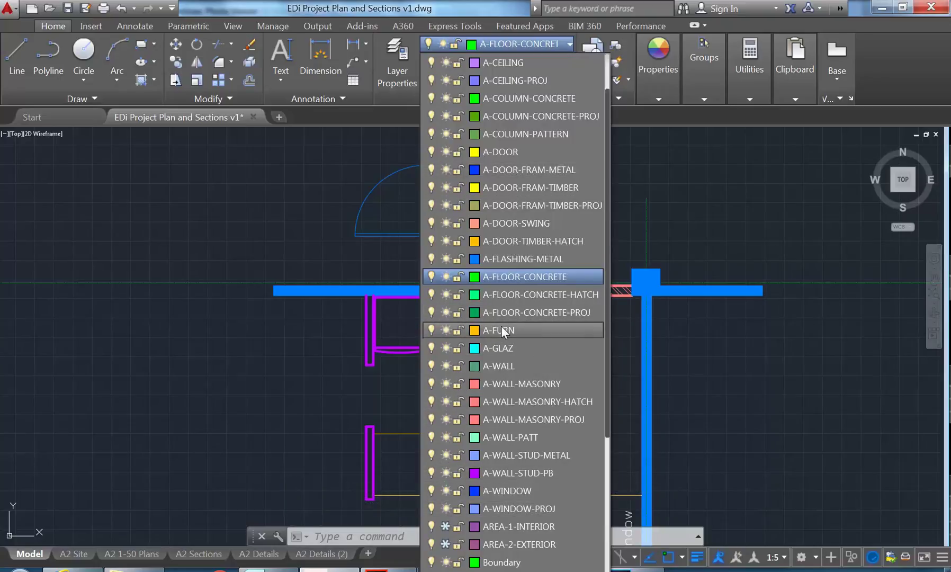
pyautogui.click(522, 44)
pyautogui.click(400, 65)
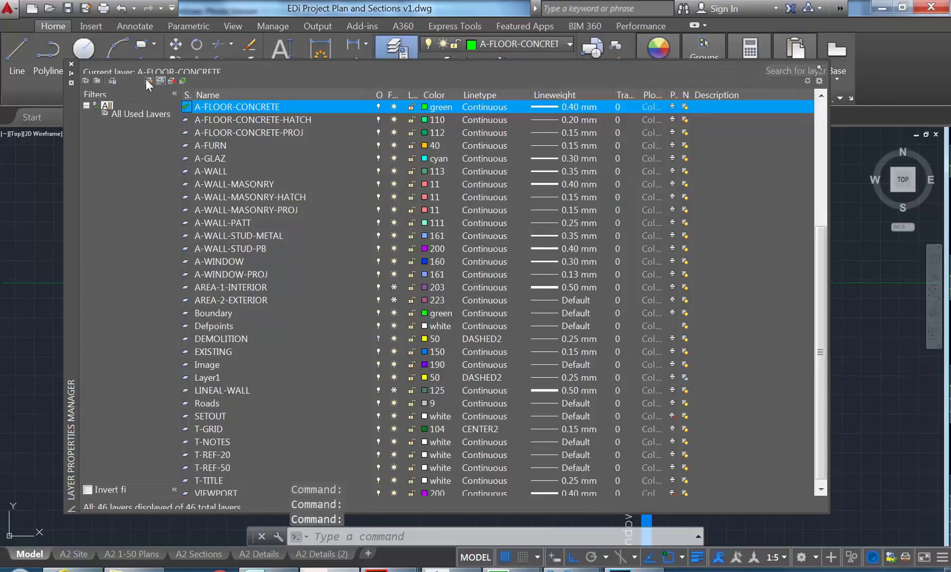
pyautogui.click(149, 80)
pyautogui.write('a-joinery')
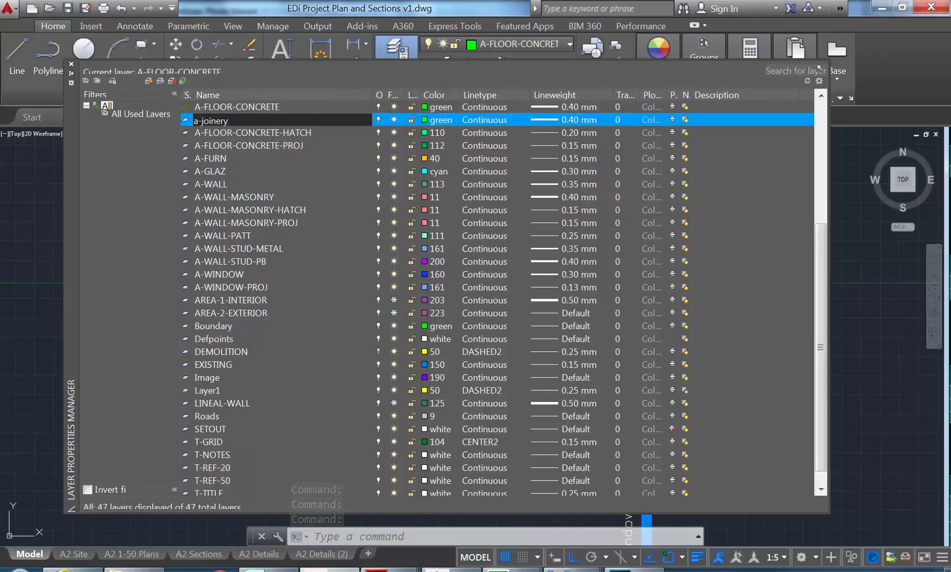
pyautogui.press('BackSpace')
pyautogui.press('BackSpace')
pyautogui.press('BackSpace')
pyautogui.press('BackSpace')
pyautogui.press('BackSpace')
pyautogui.press('BackSpace')
pyautogui.press('BackSpace')
pyautogui.press('BackSpace')
pyautogui.press('BackSpace')
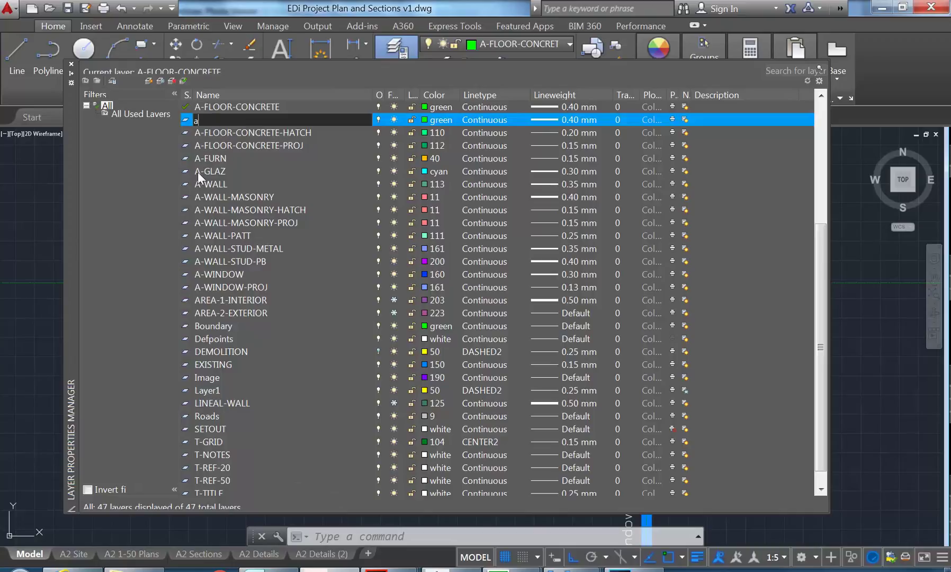
pyautogui.write('A-JOINERY')
pyautogui.press('Return')
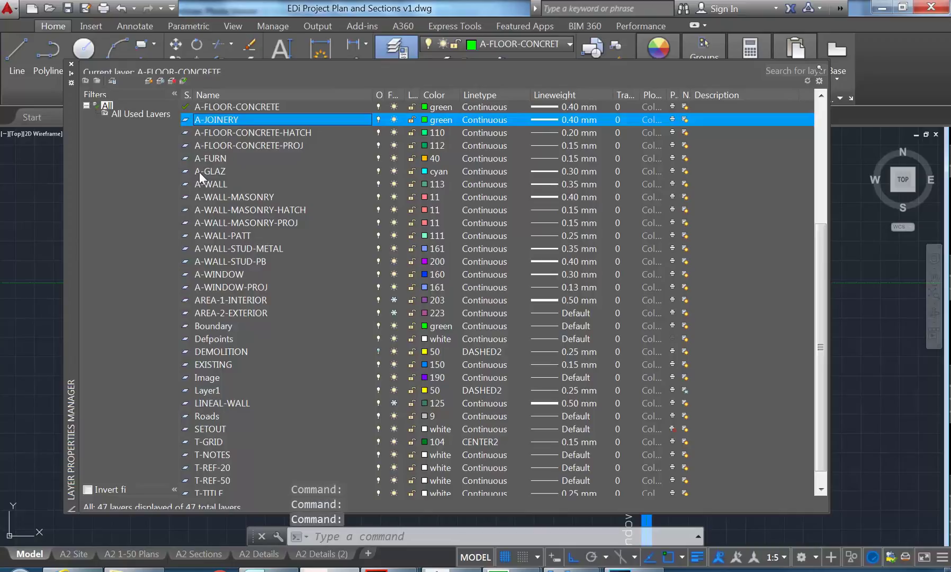
# Step: Set the A-JOINERY layer's colour to 40 and keep its lineweight at 0.40 mm
pyautogui.click(430, 118)
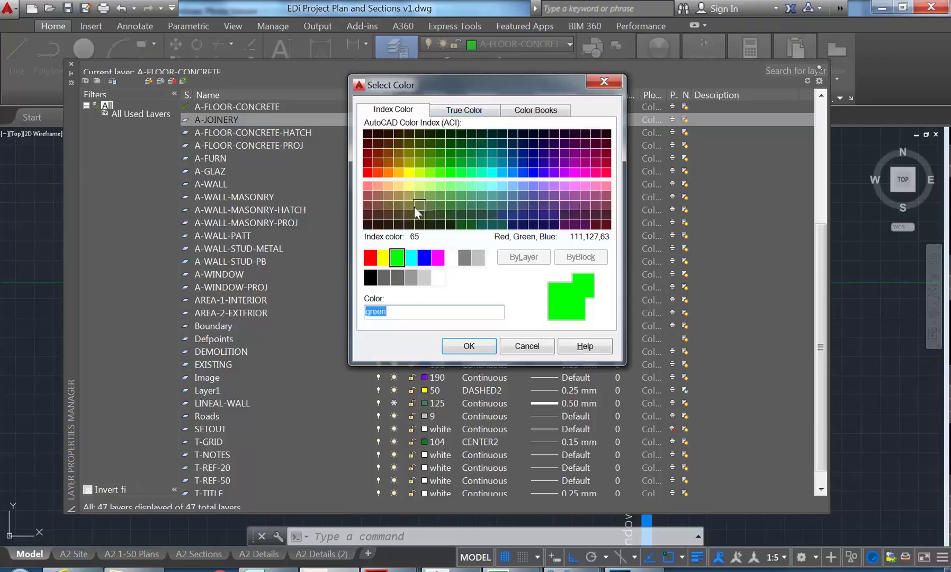
pyautogui.click(400, 170)
pyautogui.press('Return')
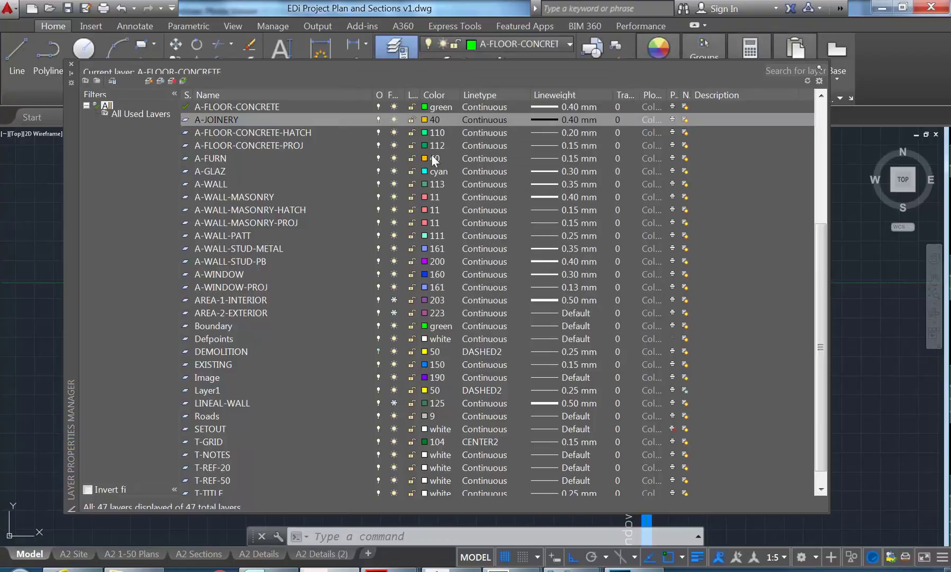
pyautogui.click(545, 119)
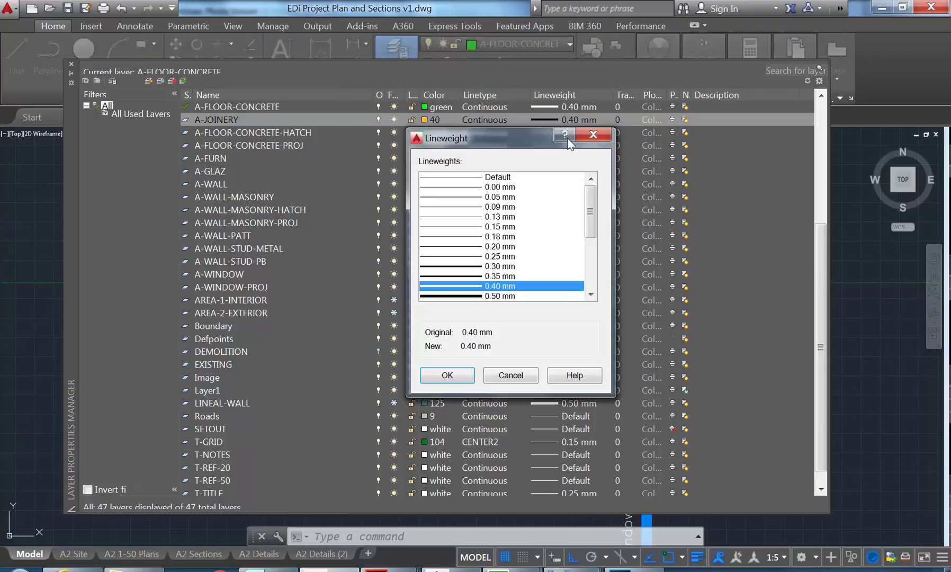
pyautogui.click(451, 376)
# Step: Rename the A-JOINERY layer as A-JOINERY-CUT
pyautogui.click(254, 118)
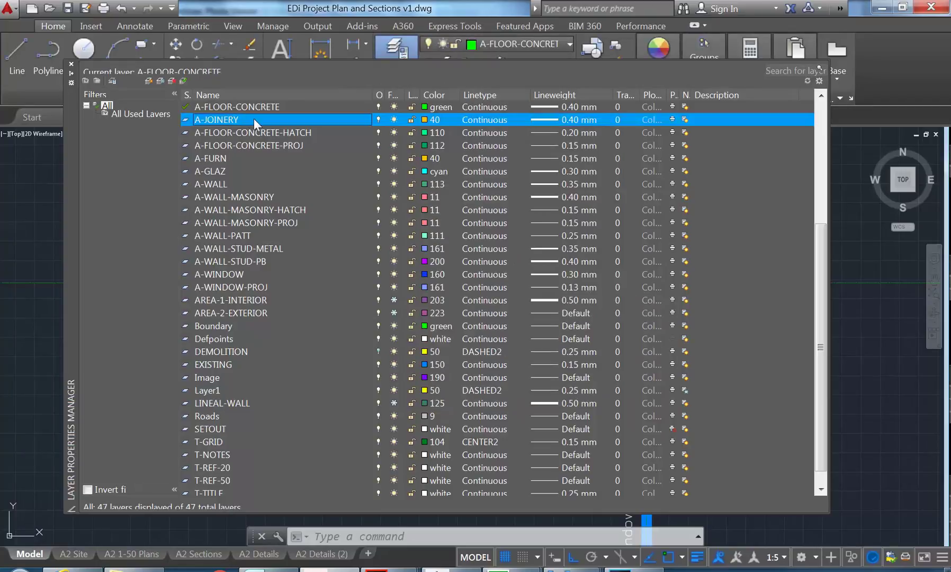
pyautogui.click(246, 124)
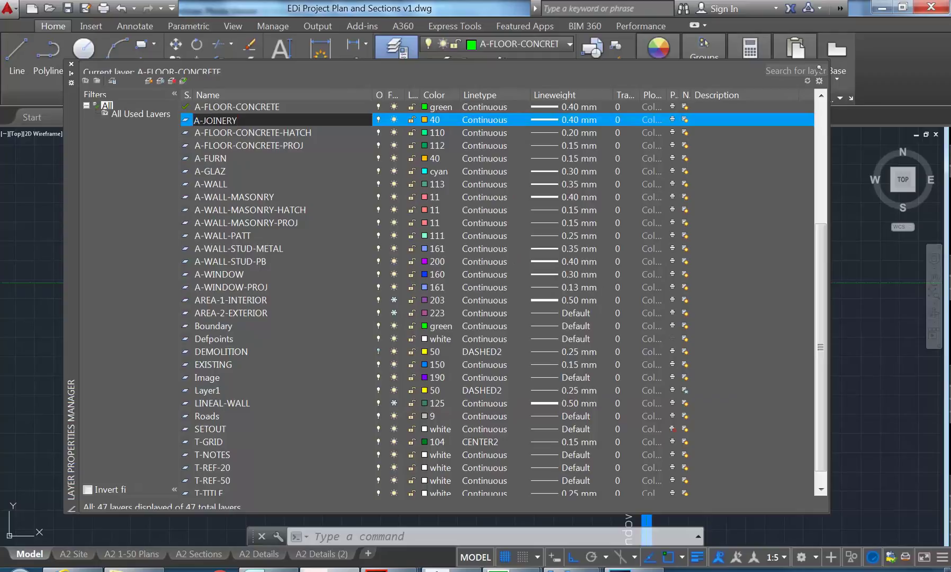
pyautogui.press('Return')
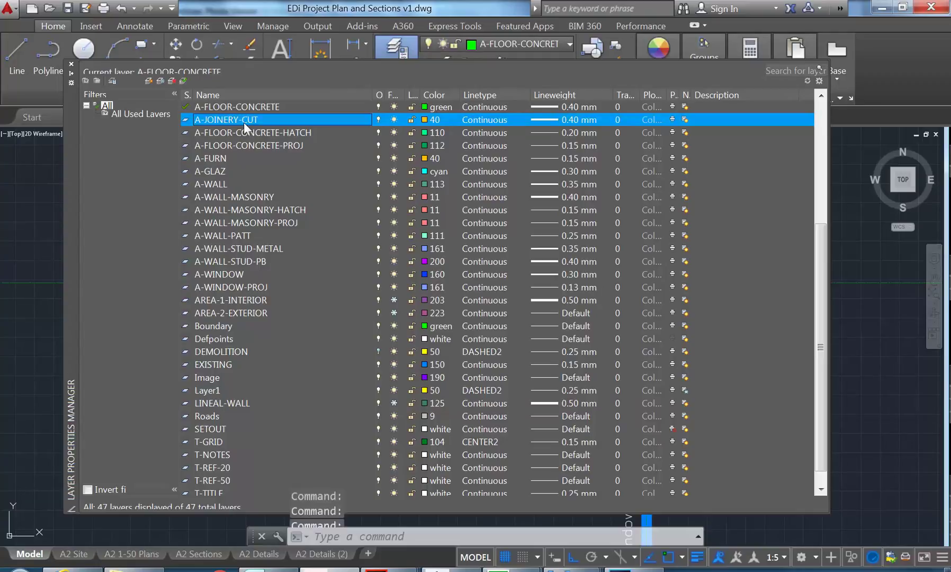
# Step: Add another layer named A-JOINERY-PROJ based on A-JOINERY-CUT
pyautogui.hotkey('alt', 'n')
pyautogui.write('A')
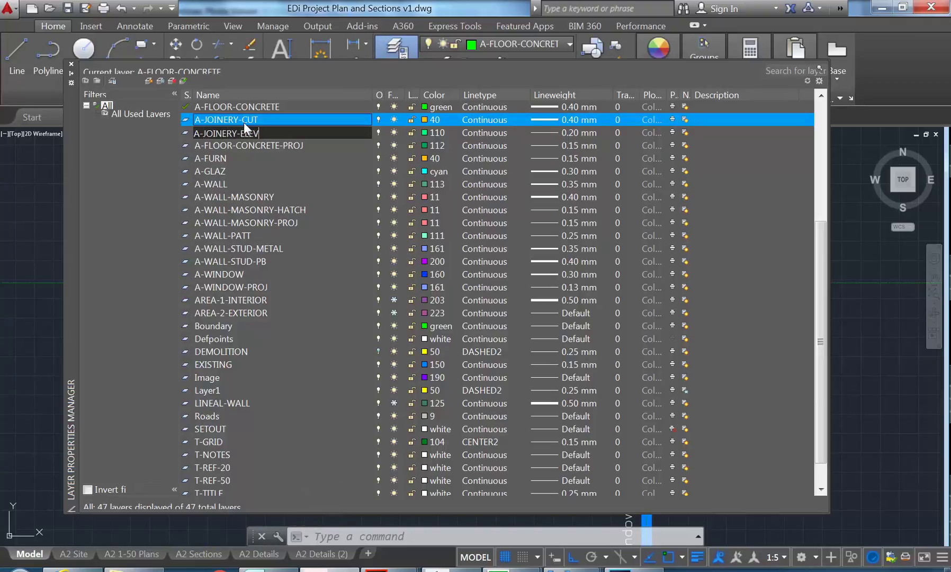
pyautogui.write('-JOINERY-PROJ')
pyautogui.press('Return')
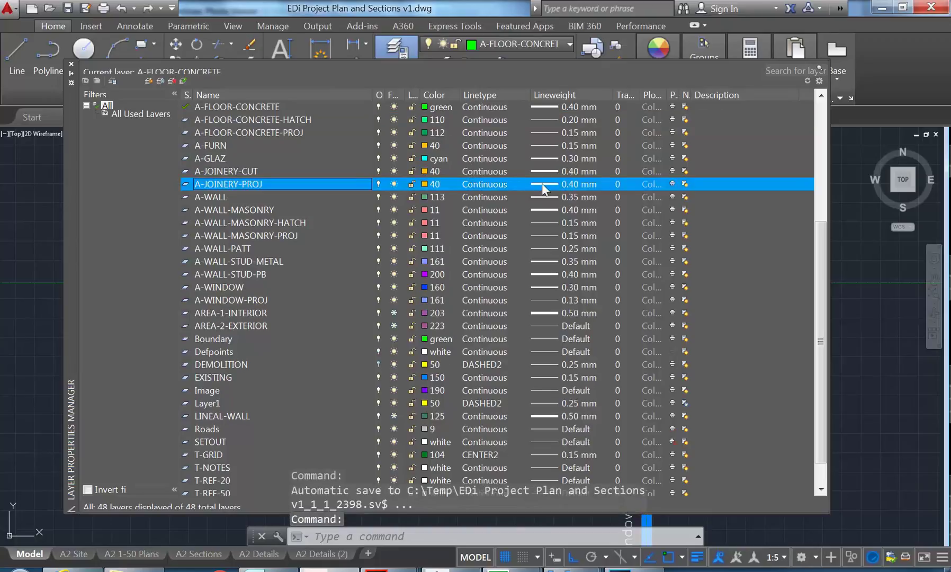
# Step: Set the A-JOINERY-PROJ layer's lineweight to 0.15 mm and its colour to 41
pyautogui.click(543, 185)
pyautogui.click(450, 228)
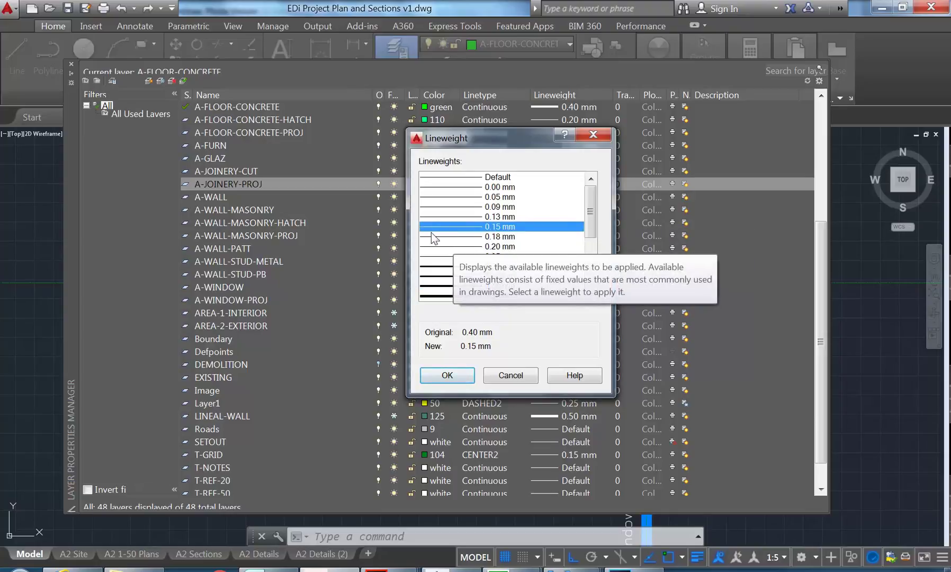
pyautogui.click(444, 376)
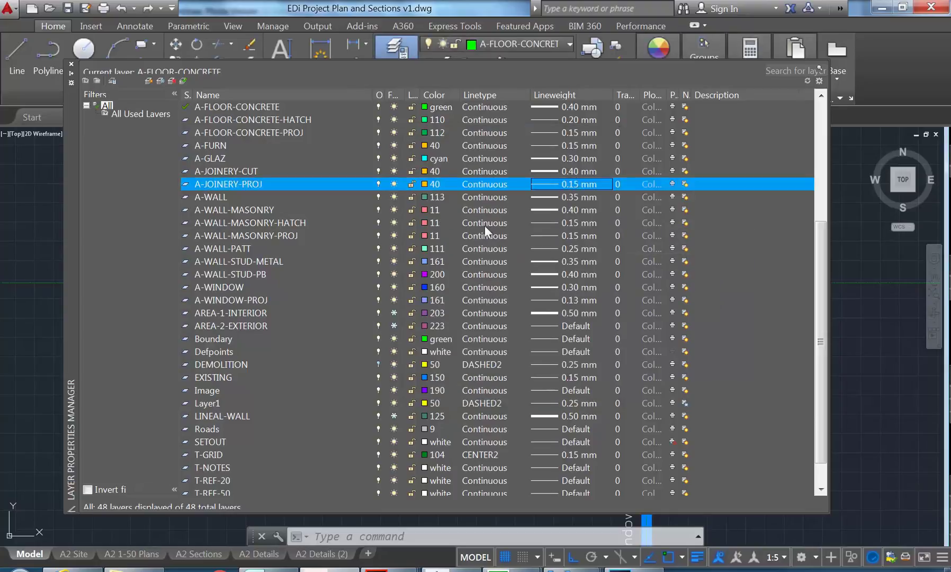
pyautogui.click(424, 183)
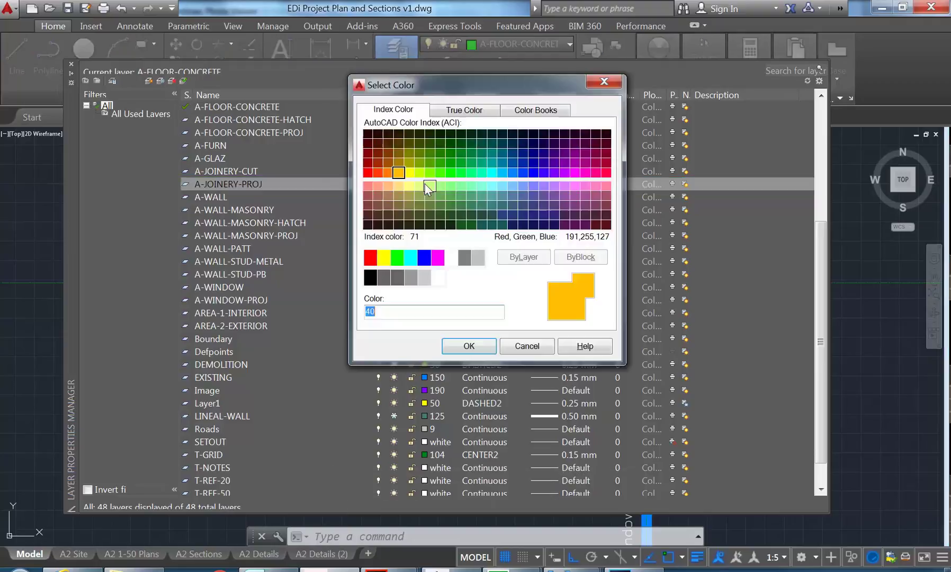
pyautogui.click(398, 189)
pyautogui.click(470, 346)
# Step: Make A-JOINERY-PROJ current and draw a vertical projection line from the bench corner beside the magenta enclosure up past the green floor line
pyautogui.click(183, 81)
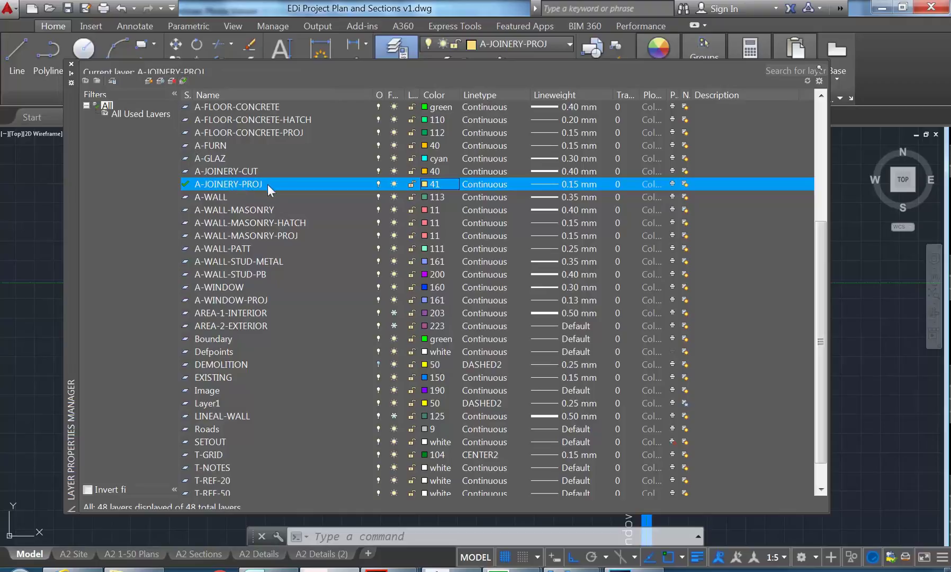
pyautogui.click(71, 65)
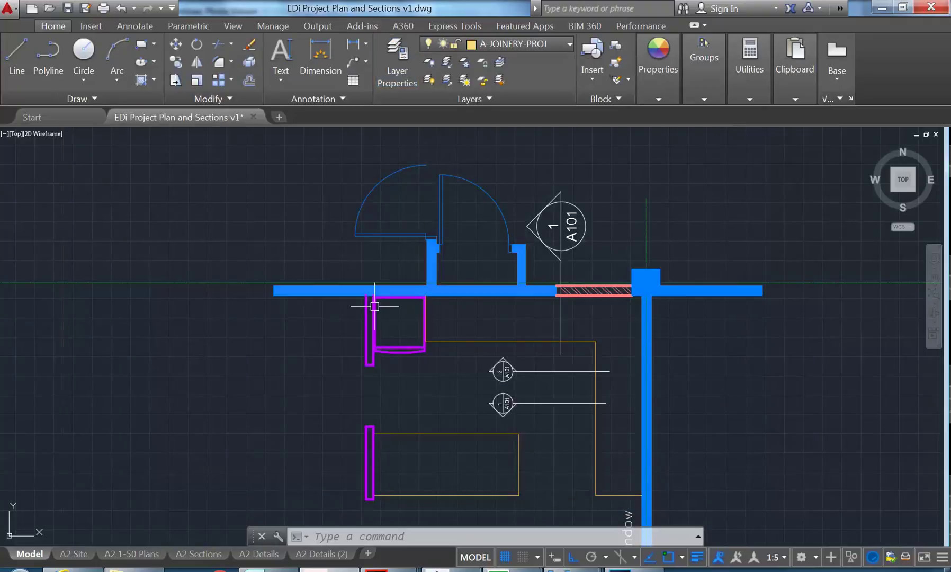
pyautogui.click(17, 55)
pyautogui.moveTo(409, 312); pyautogui.dragTo(372, 355, button='middle')
pyautogui.scroll(5, 371, 355)
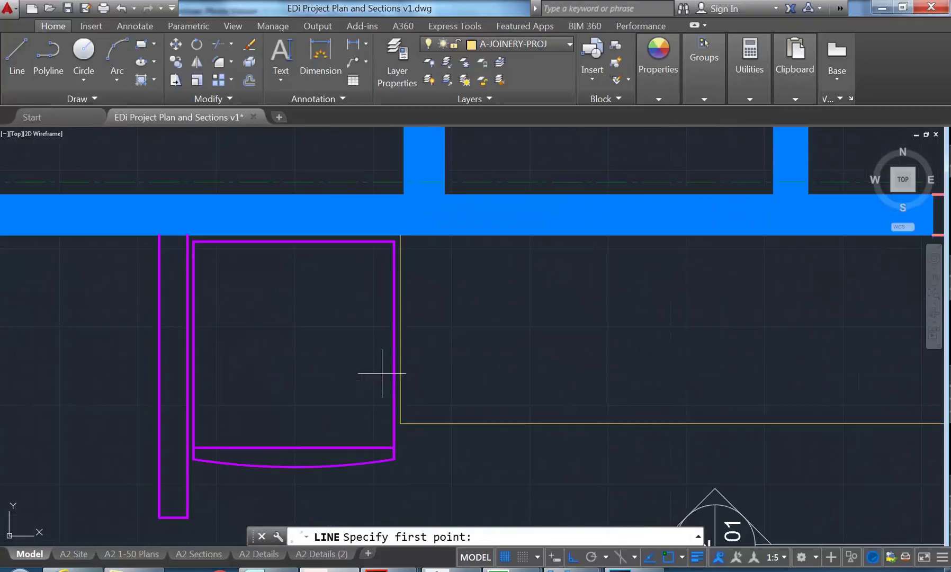
pyautogui.click(401, 422)
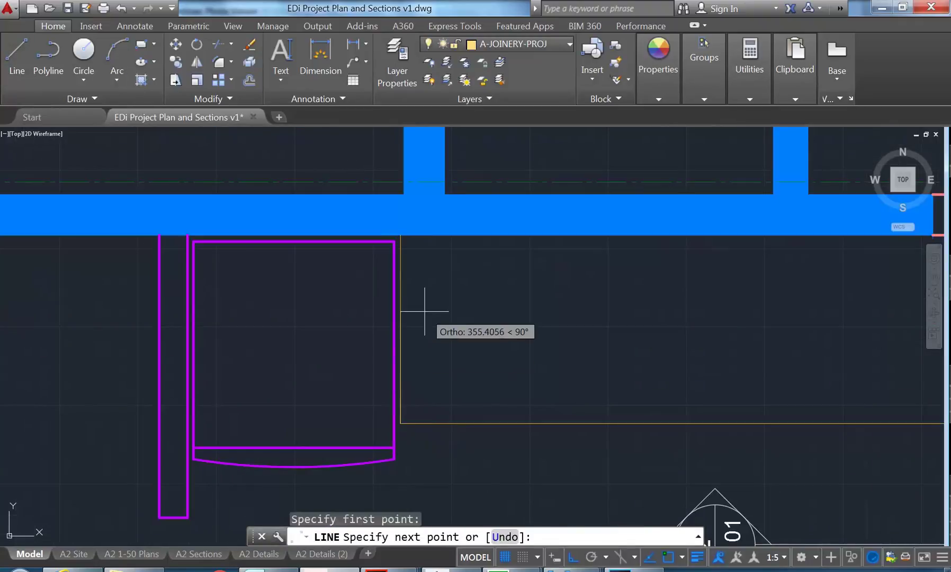
pyautogui.scroll(-6, 424, 313)
pyautogui.click(424, 174)
pyautogui.rightClick(434, 184)
pyautogui.click(447, 190)
# Step: On layer A-WALL-STUD-PB, draw a vertical line from the inner lower end of the blue kitchen wall up past the green floor line
pyautogui.moveTo(408, 217); pyautogui.dragTo(397, 310, button='middle')
pyautogui.scroll(6, 397, 310)
pyautogui.moveTo(408, 345)
pyautogui.mouseDown(button='middle')
pyautogui.moveTo(399, 374)
pyautogui.moveTo(357, 165)
pyautogui.mouseUp(button='middle')
pyautogui.scroll(-5, 389, 322)
pyautogui.moveTo(470, 435)
pyautogui.mouseDown(button='middle')
pyautogui.moveTo(440, 410)
pyautogui.moveTo(457, 414)
pyautogui.mouseUp(button='middle')
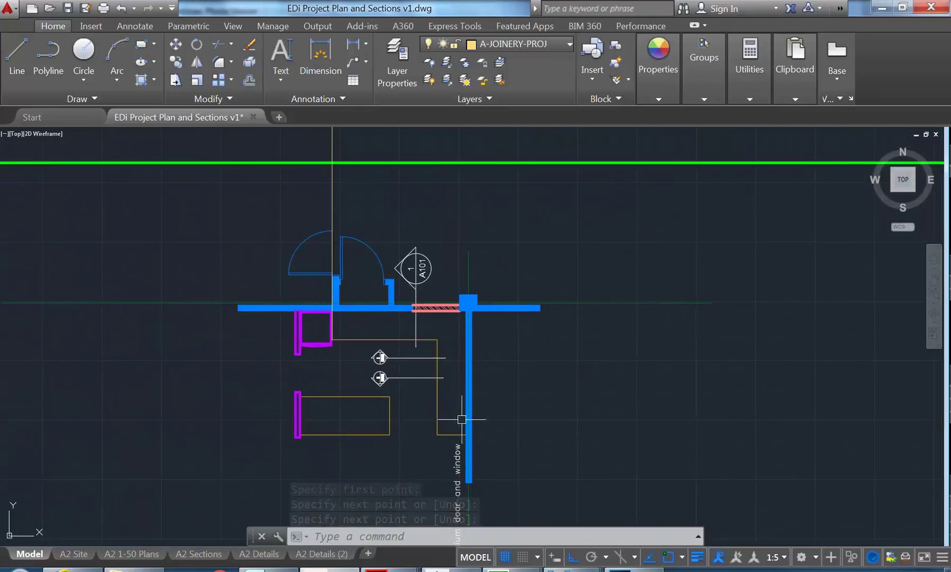
pyautogui.click(512, 42)
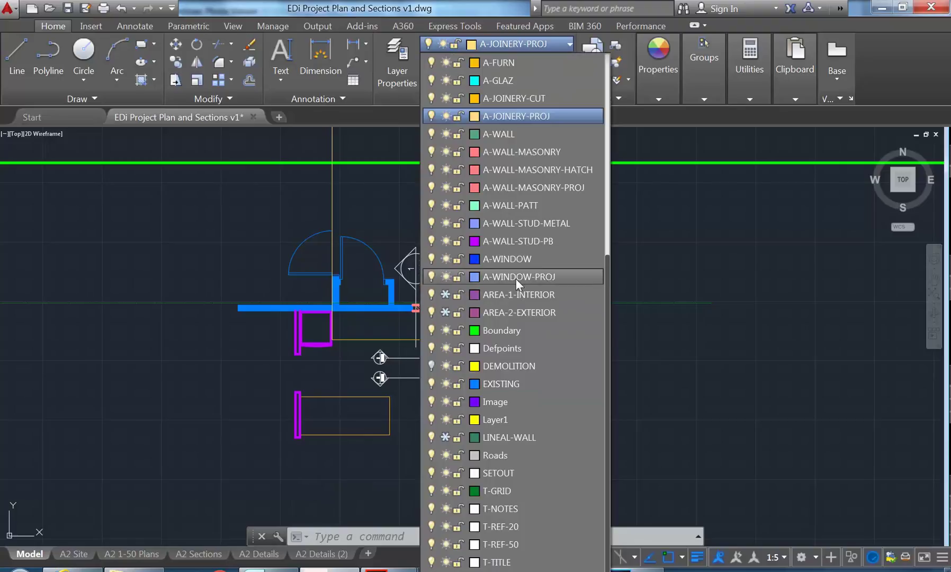
pyautogui.click(518, 240)
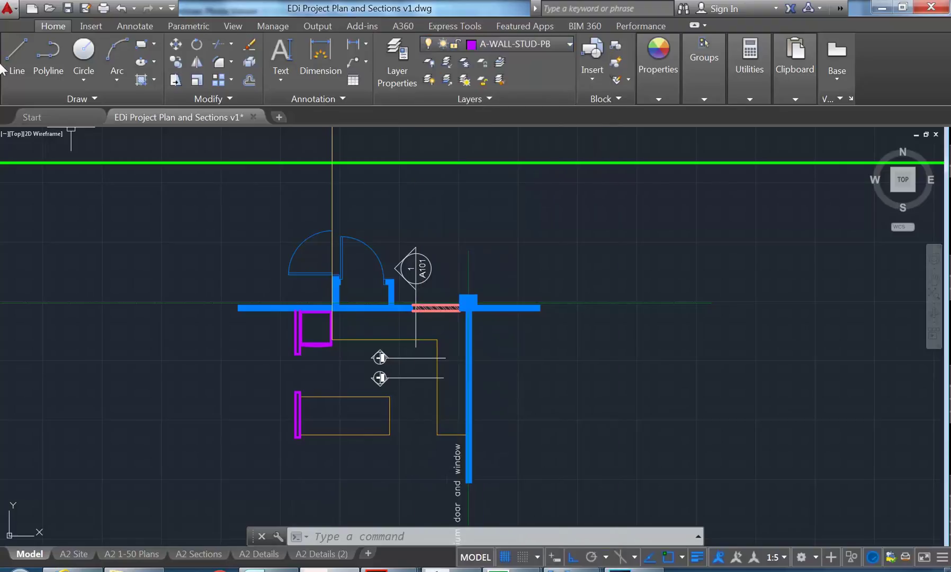
pyautogui.click(17, 59)
pyautogui.scroll(4, 485, 418)
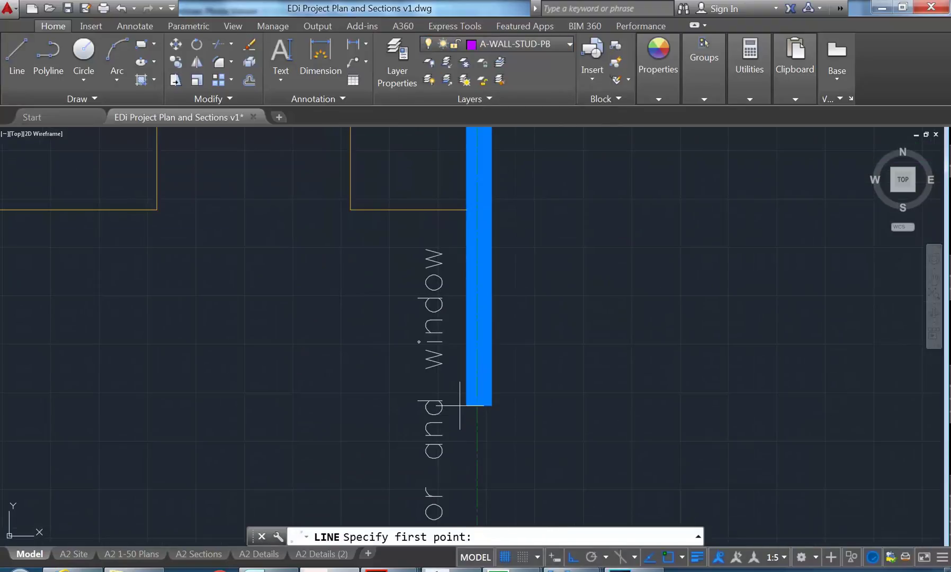
pyautogui.click(464, 406)
pyautogui.scroll(-4, 460, 407)
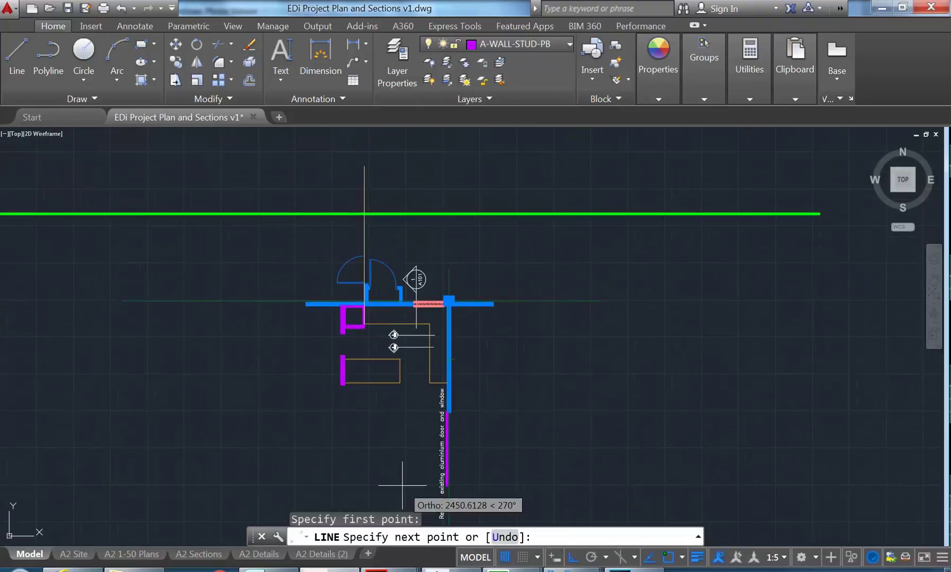
pyautogui.moveTo(430, 193); pyautogui.dragTo(430, 319, button='middle')
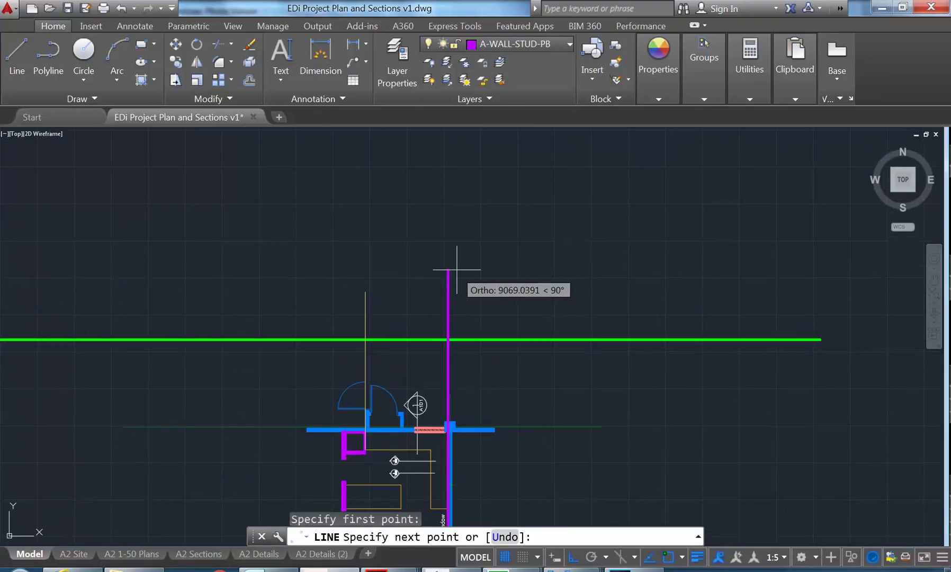
pyautogui.click(448, 243)
pyautogui.press('Return')
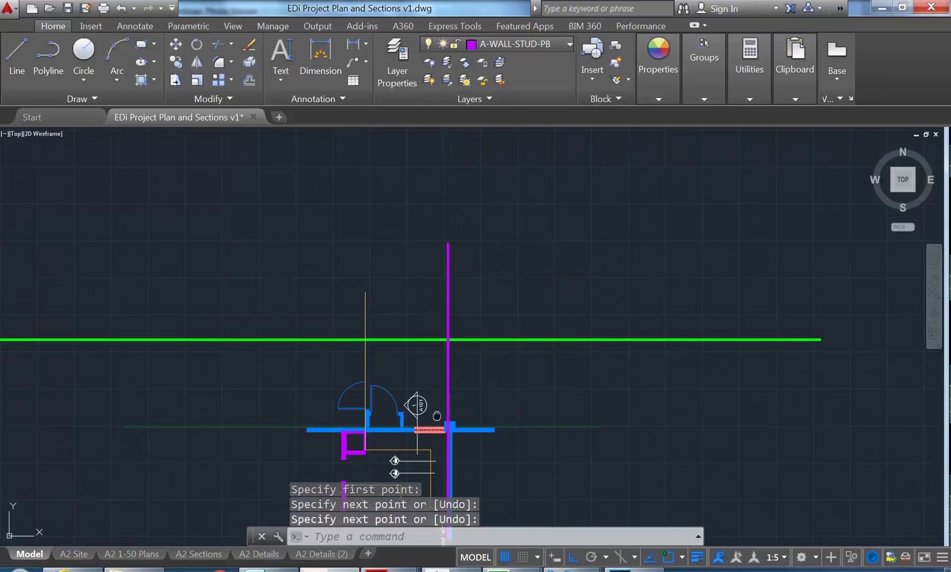
# Step: Offset the green floor line upwards by 900 to form the bench-top line
pyautogui.scroll(2, 424, 360)
pyautogui.scroll(2, 382, 289)
pyautogui.scroll(2, 366, 284)
pyautogui.moveTo(366, 282); pyautogui.dragTo(279, 361, button='middle')
pyautogui.scroll(-2, 303, 357)
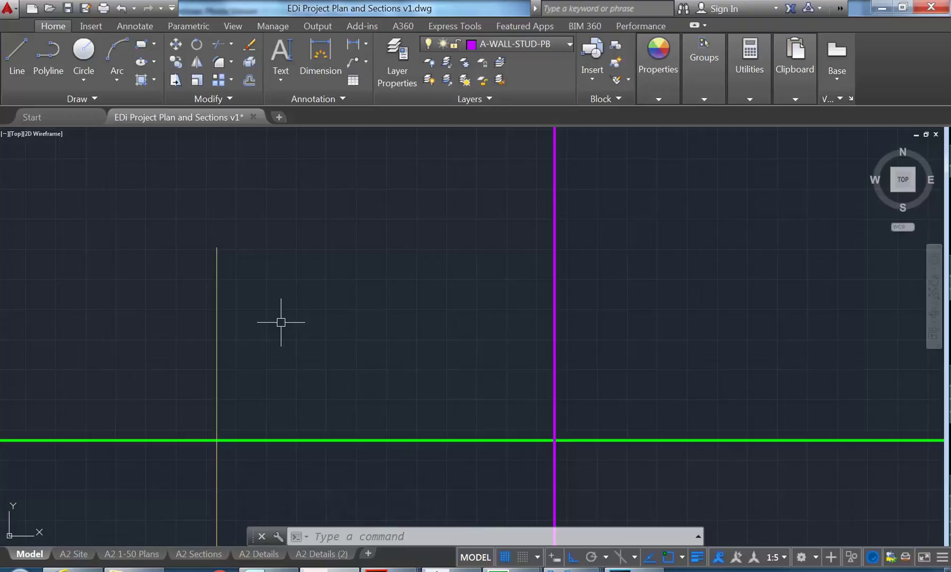
pyautogui.write('o')
pyautogui.press('Return')
pyautogui.write('9')
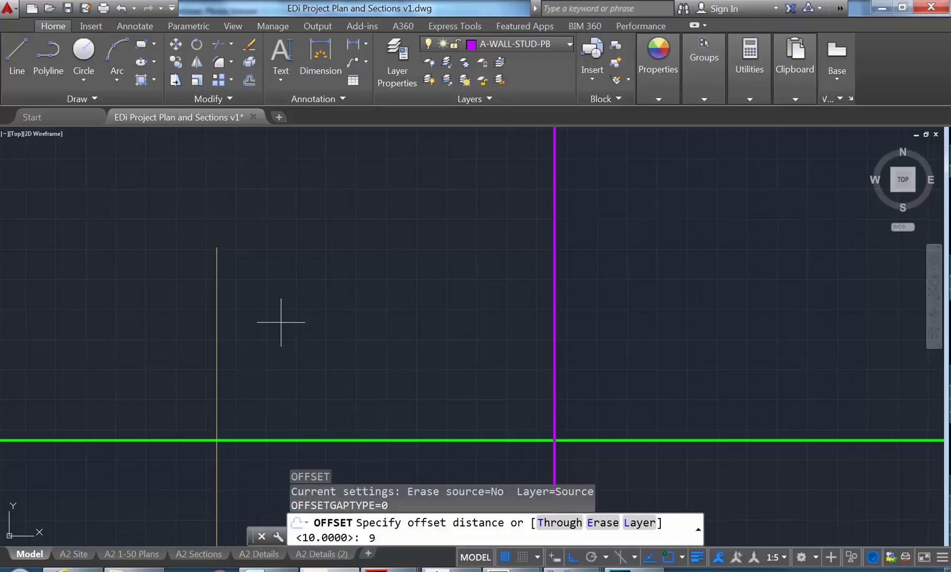
pyautogui.write('900')
pyautogui.press('Return')
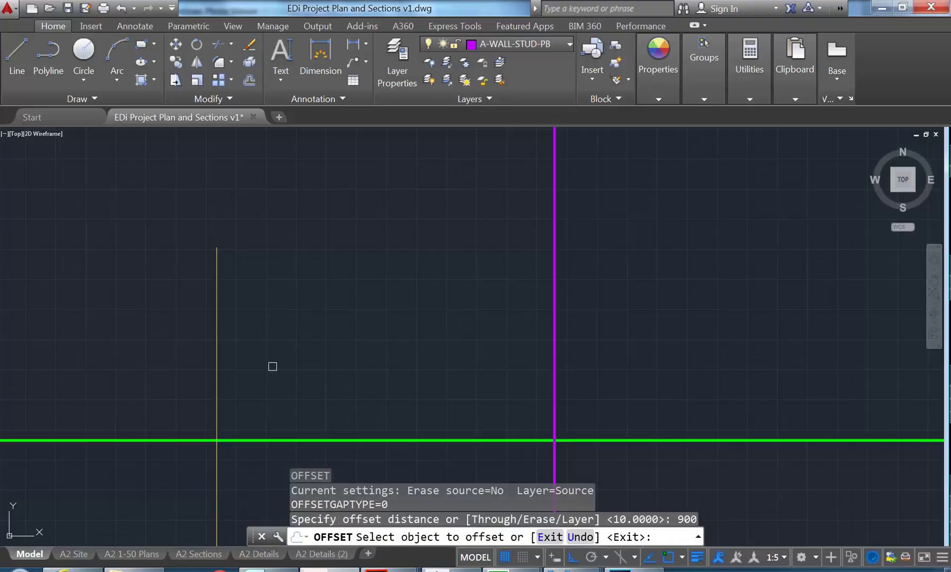
pyautogui.click(263, 440)
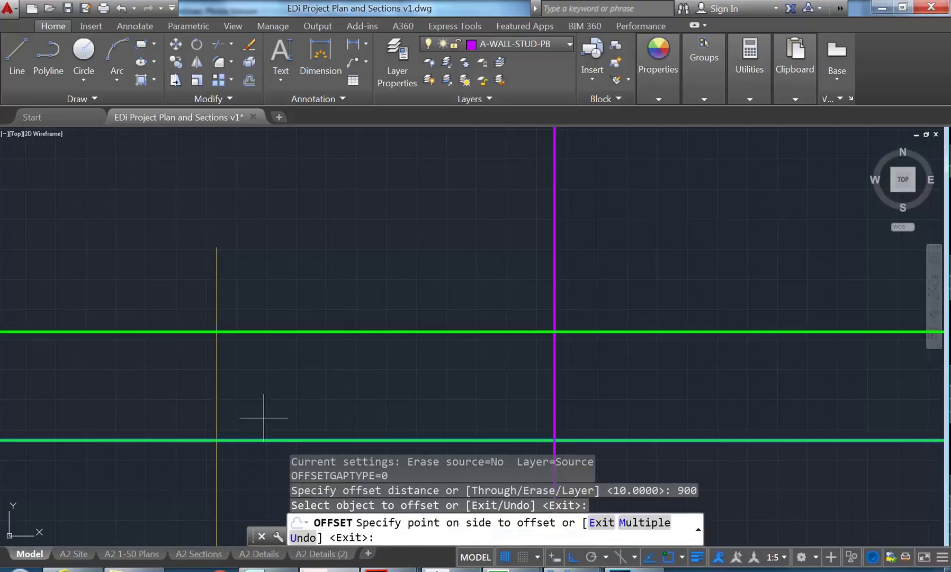
pyautogui.click(274, 290)
pyautogui.click(297, 297)
pyautogui.moveTo(275, 269)
pyautogui.mouseDown(button='middle')
pyautogui.moveTo(324, 222)
pyautogui.moveTo(323, 237)
pyautogui.moveTo(263, 198)
pyautogui.moveTo(281, 209)
pyautogui.mouseUp(button='middle')
pyautogui.scroll(2, 331, 228)
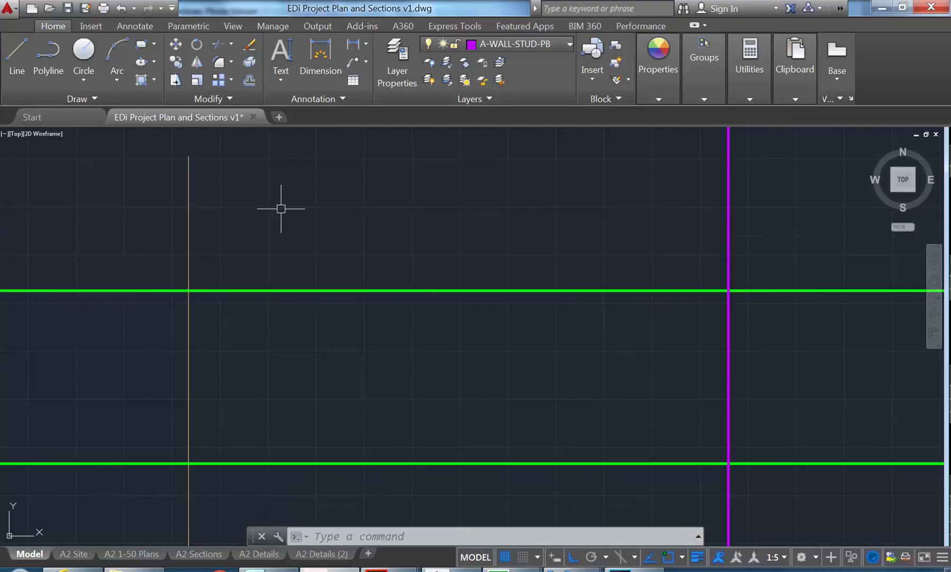
# Step: Move the upper offset line to the A-JOINERY-PROJ layer
pyautogui.scroll(-5, 281, 209)
pyautogui.moveTo(288, 275); pyautogui.dragTo(394, 260, button='middle')
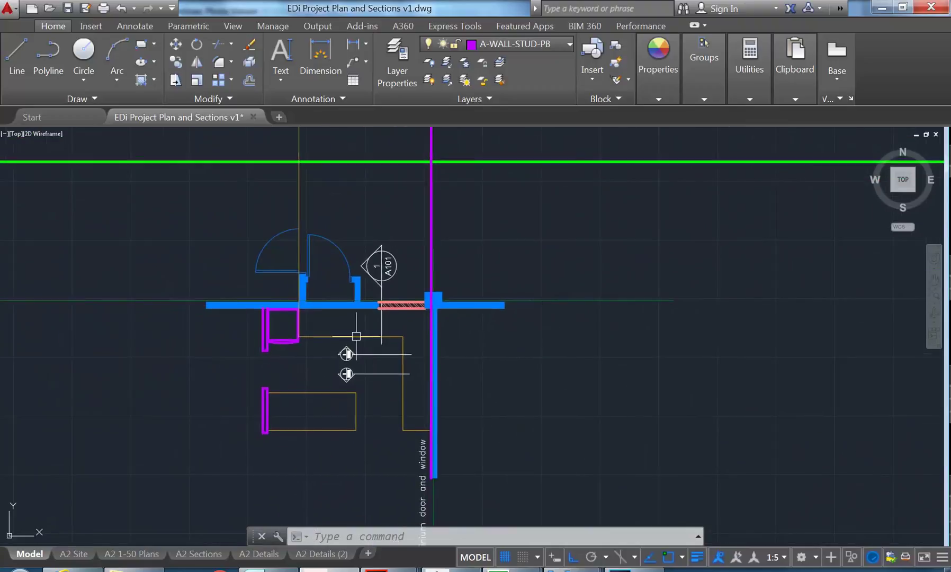
pyautogui.scroll(5, 394, 261)
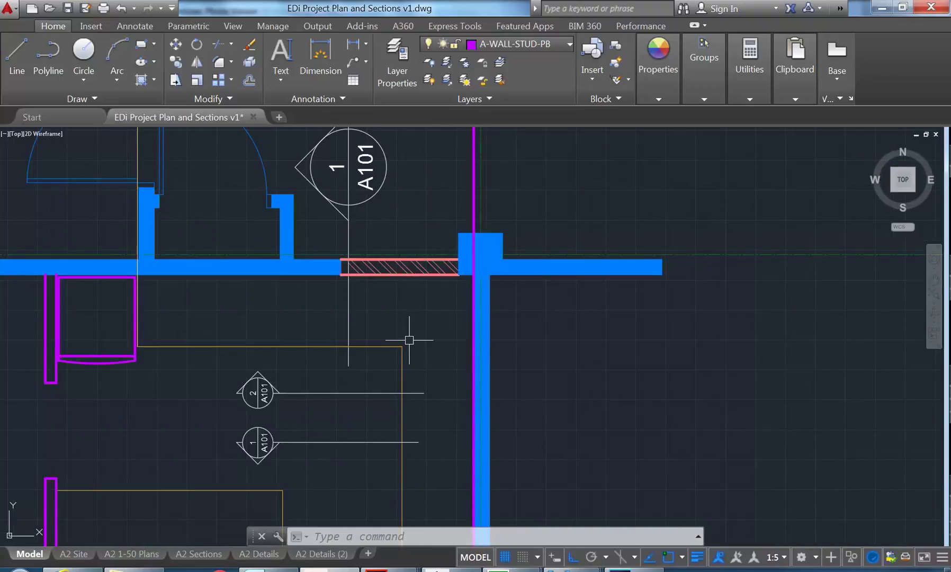
pyautogui.scroll(-5, 438, 329)
pyautogui.moveTo(555, 361); pyautogui.dragTo(462, 345, button='middle')
pyautogui.scroll(8, 423, 255)
pyautogui.scroll(2, 423, 256)
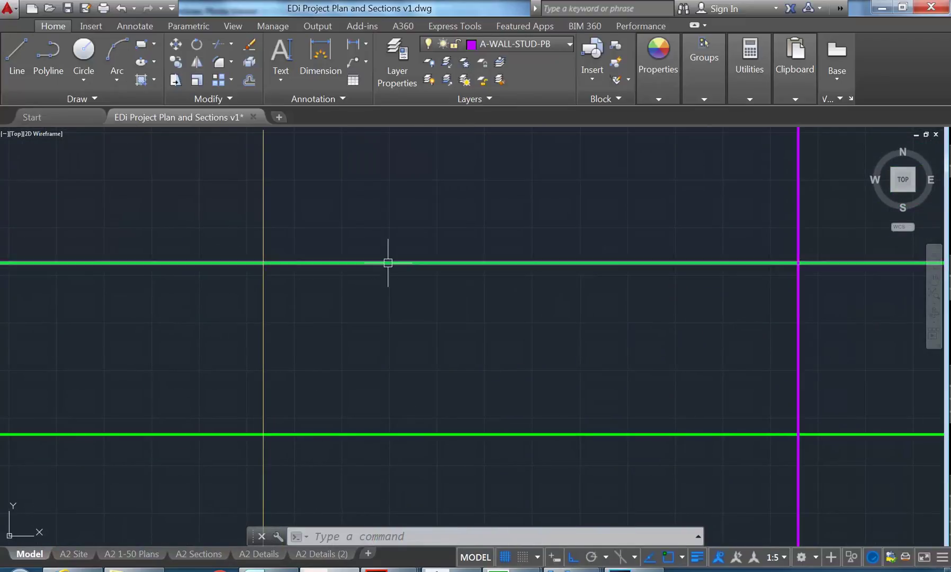
pyautogui.click(388, 263)
pyautogui.click(520, 42)
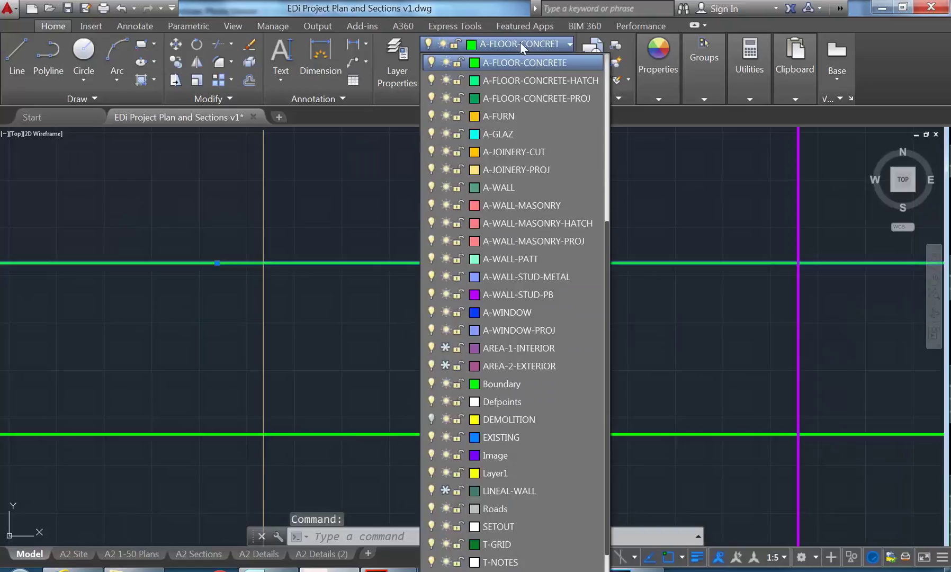
pyautogui.scroll(-1, 503, 347)
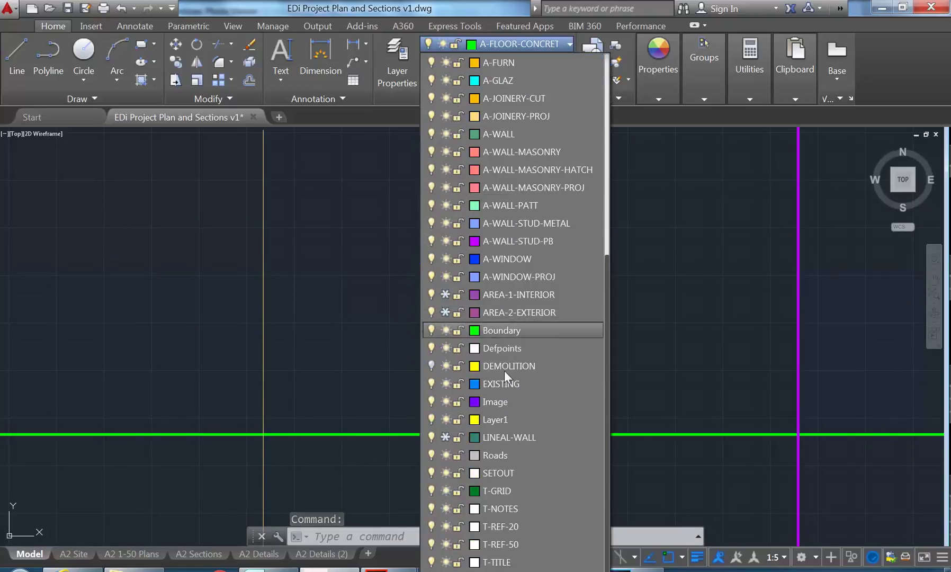
pyautogui.scroll(4, 503, 346)
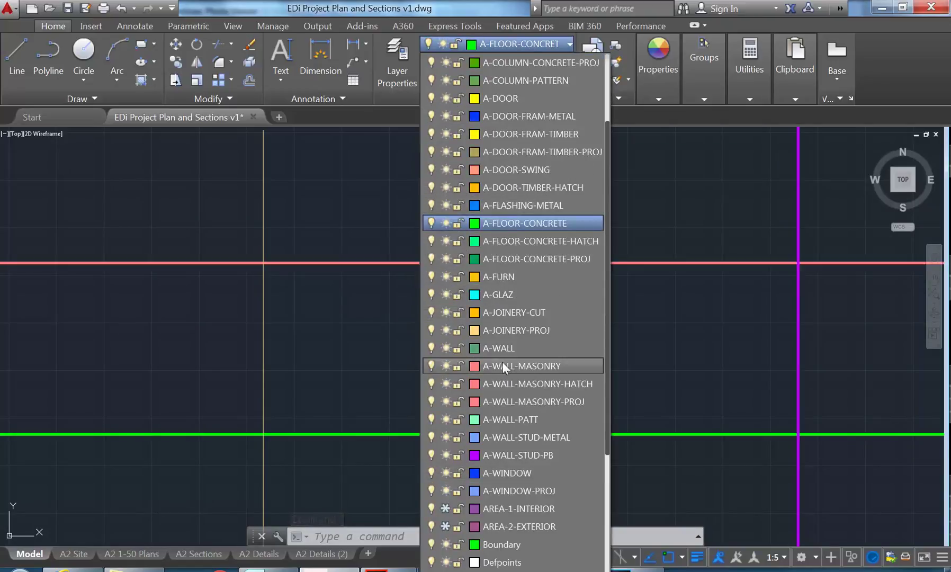
pyautogui.click(515, 329)
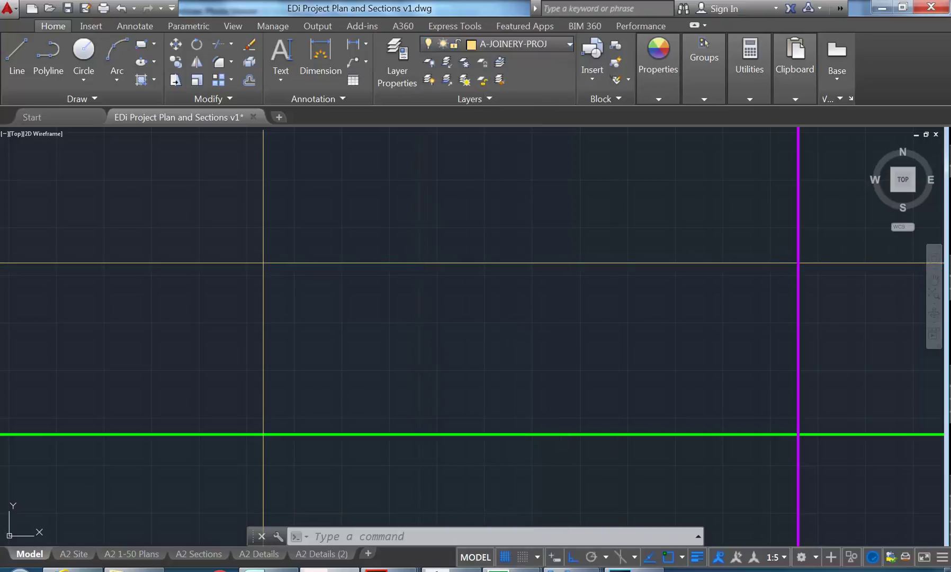
pyautogui.press('Escape')
pyautogui.press('Escape')
# Step: Try to fillet the bench's vertical projection line with the bench-top line using the existing radius, and undo it
pyautogui.write('f')
pyautogui.press('Return')
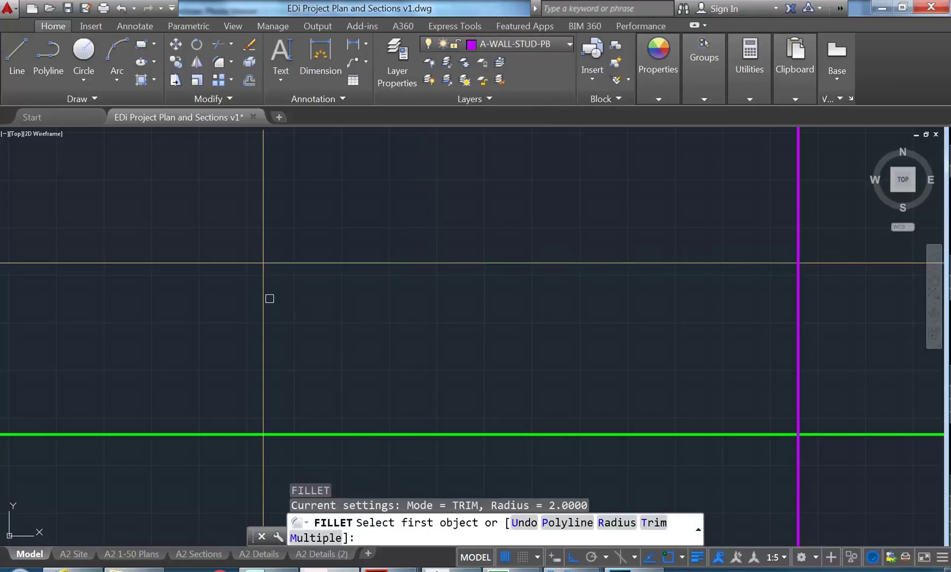
pyautogui.click(266, 298)
pyautogui.click(289, 263)
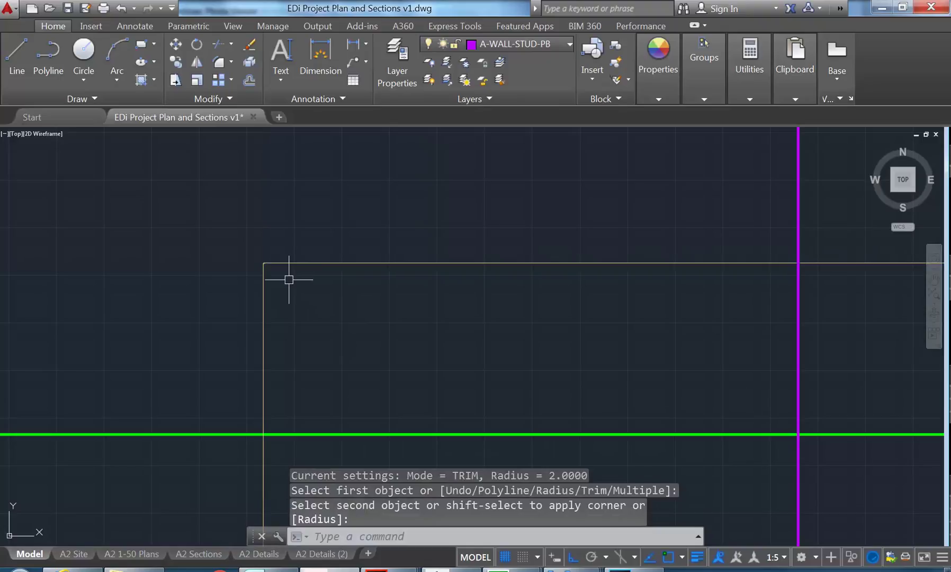
pyautogui.hotkey('ctrl', 'z')
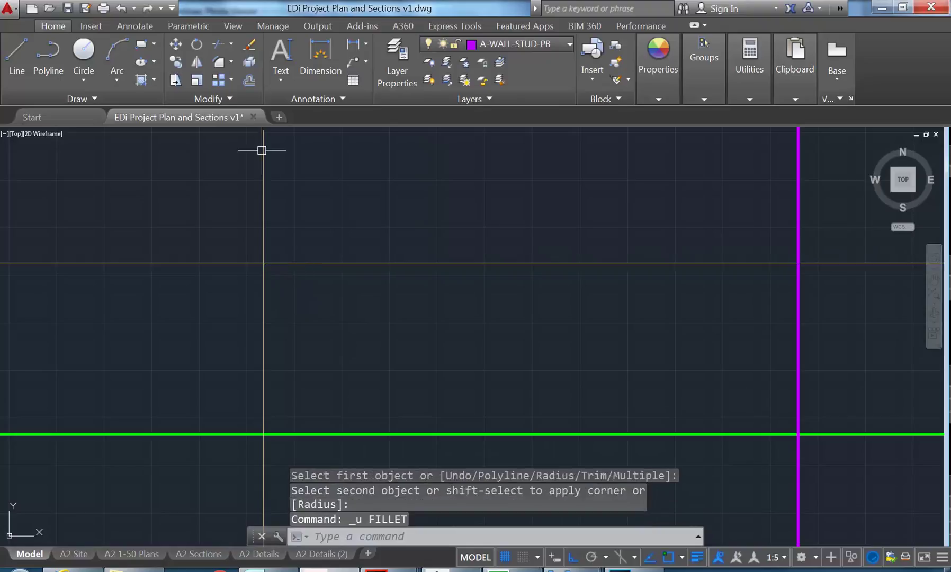
# Step: Fillet the bench's vertical projection line and the bench-top line into a square corner with radius 0
pyautogui.click(219, 63)
pyautogui.write('R')
pyautogui.press('Return')
pyautogui.write('0')
pyautogui.press('Return')
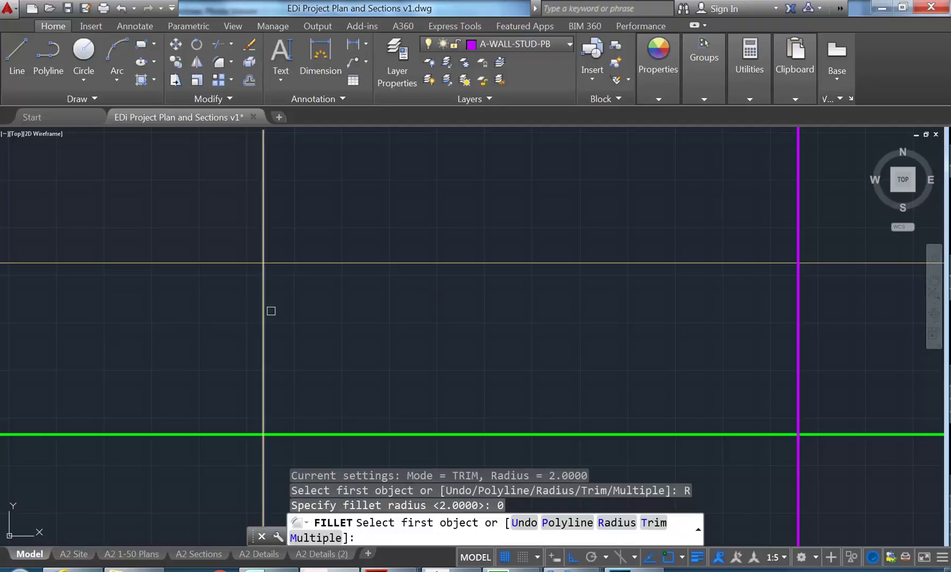
pyautogui.click(265, 314)
pyautogui.click(299, 263)
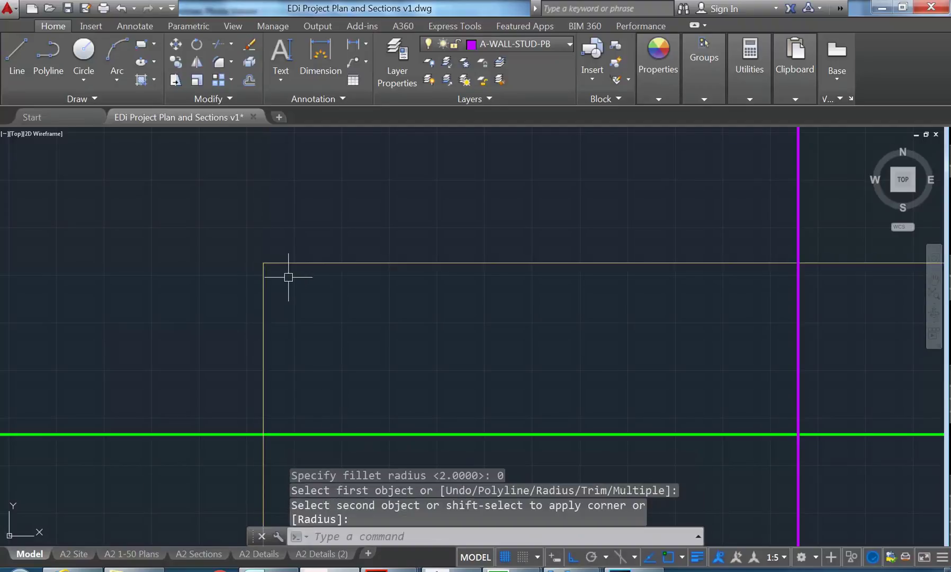
# Step: Trim the bench's vertical end line below the green floor line
pyautogui.write('tr')
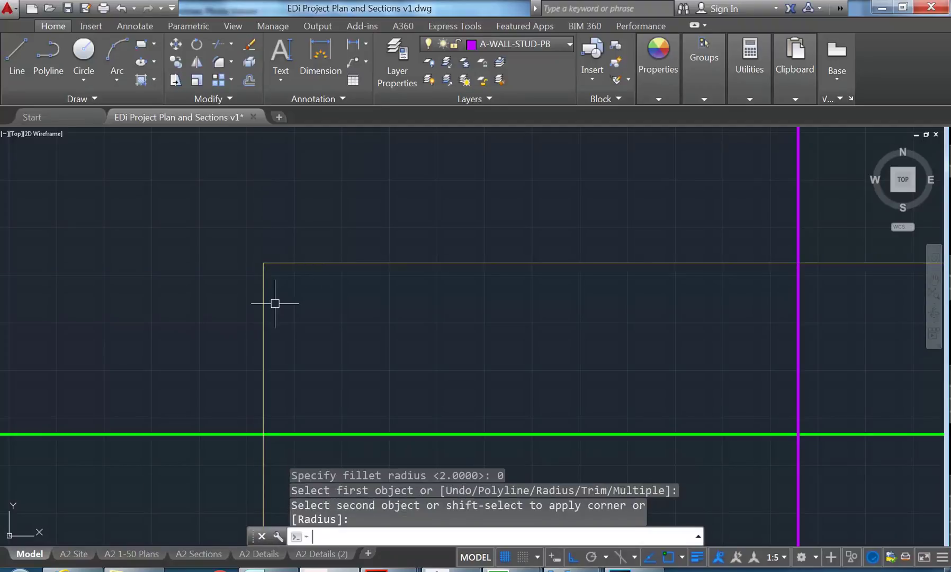
pyautogui.press('Return')
pyautogui.click(310, 434)
pyautogui.press('Return')
pyautogui.click(264, 451)
pyautogui.click(272, 434)
pyautogui.press('Return')
pyautogui.moveTo(330, 356); pyautogui.dragTo(310, 346, button='middle')
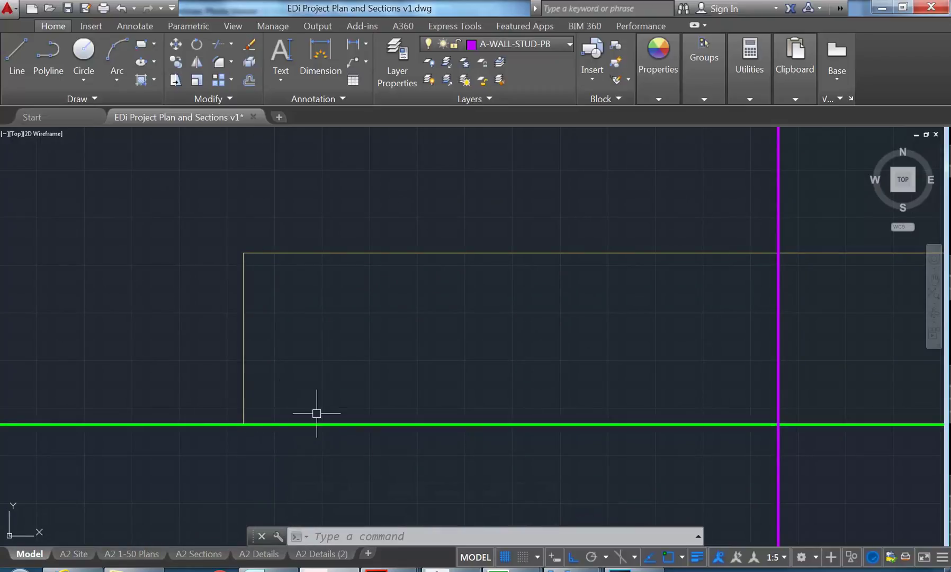
# Step: Offset the green floor line upwards by 100 to form the bench's kick line
pyautogui.moveTo(290, 426)
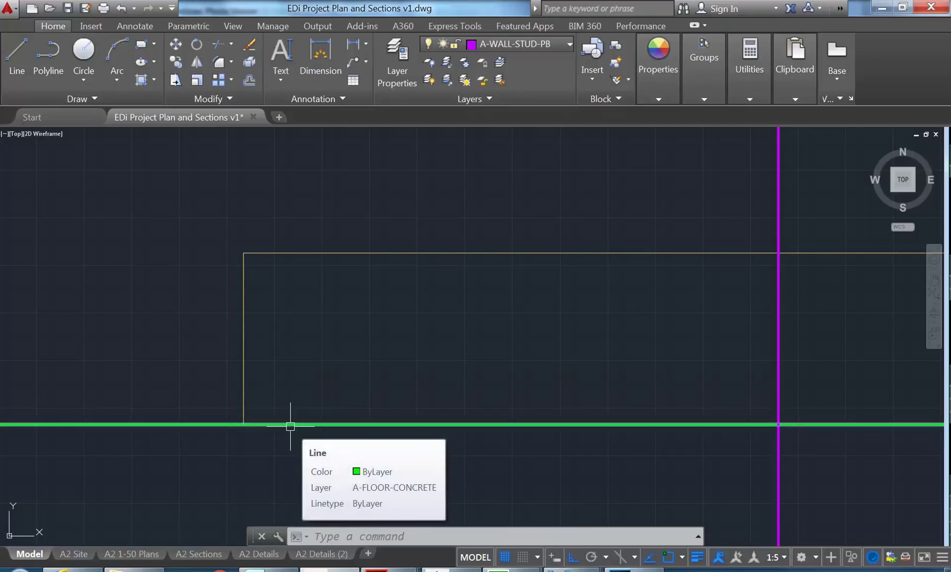
pyautogui.scroll(2, 288, 395)
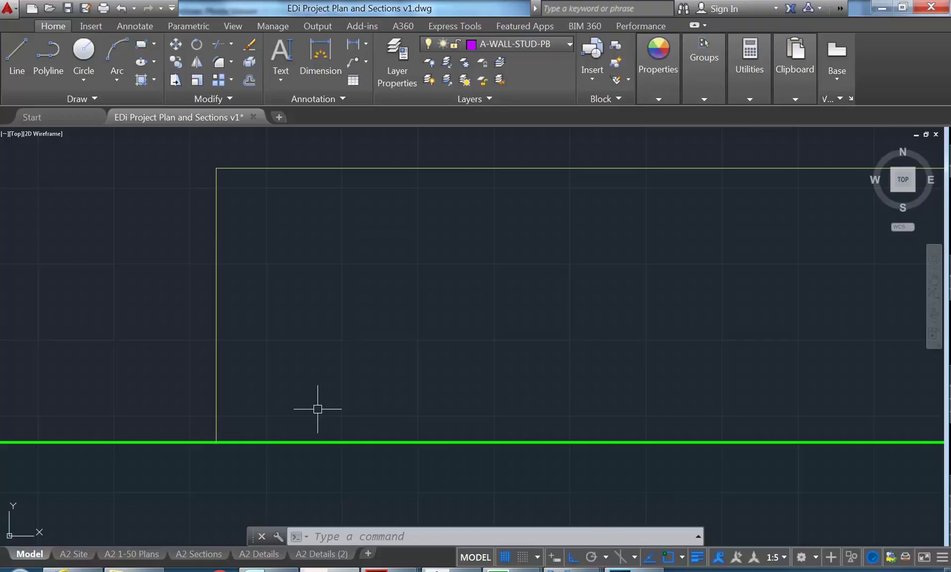
pyautogui.moveTo(316, 408); pyautogui.dragTo(289, 409, button='middle')
pyautogui.press('Escape')
pyautogui.press('Escape')
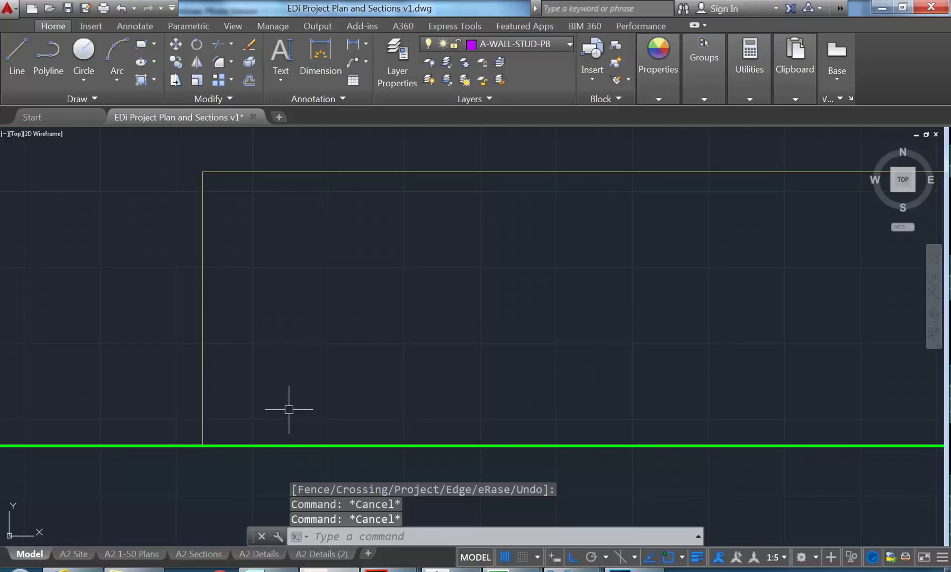
pyautogui.click(249, 80)
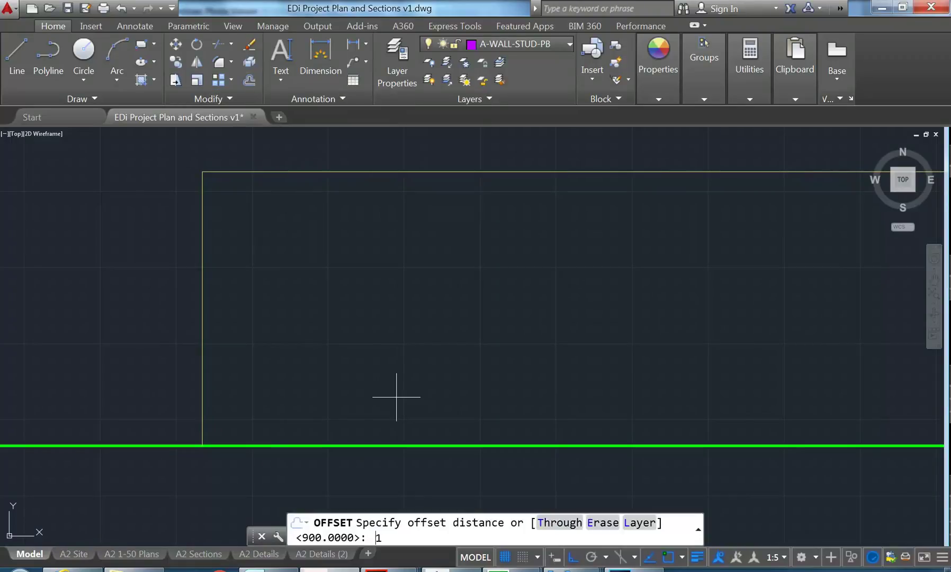
pyautogui.write('100')
pyautogui.press('Return')
pyautogui.click(306, 445)
pyautogui.click(301, 366)
pyautogui.press('Return')
# Step: Trim off the part of the kick line that extends outside the bench's vertical end line
pyautogui.write('T')
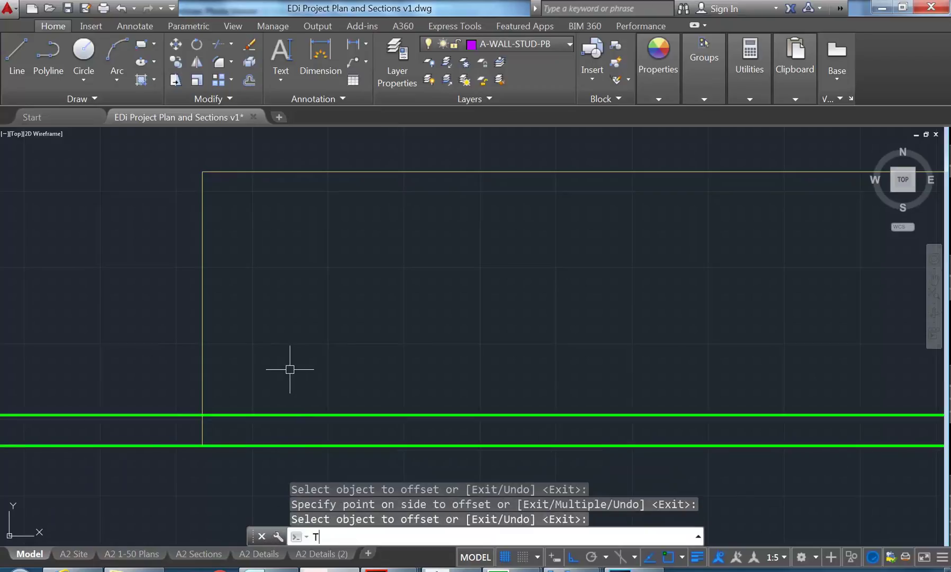
pyautogui.write('R')
pyautogui.press('Return')
pyautogui.click(240, 329)
pyautogui.click(106, 361)
pyautogui.press('Return')
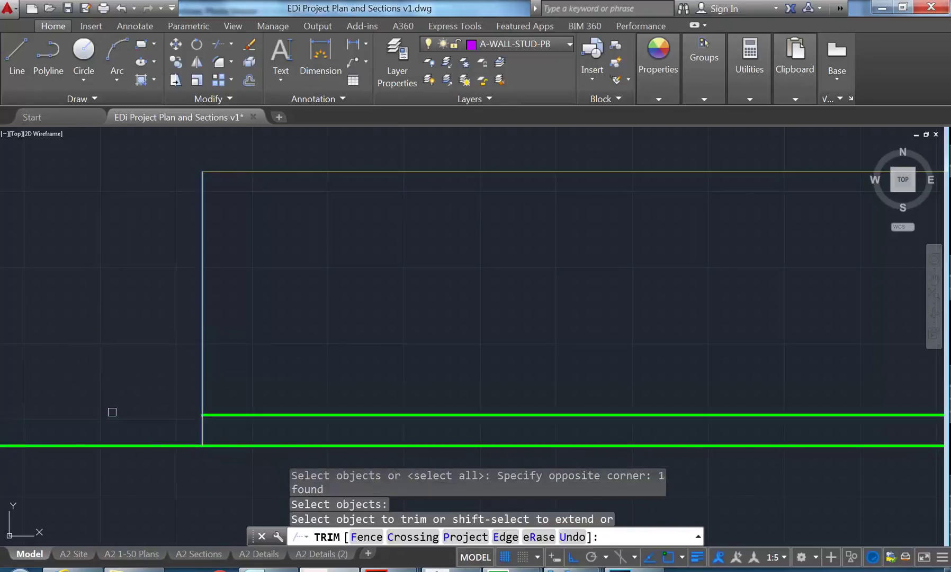
pyautogui.click(111, 415)
pyautogui.press('Return')
# Step: Move the trimmed kick line to the A-JOINERY-PROJ layer
pyautogui.click(304, 391)
pyautogui.click(247, 429)
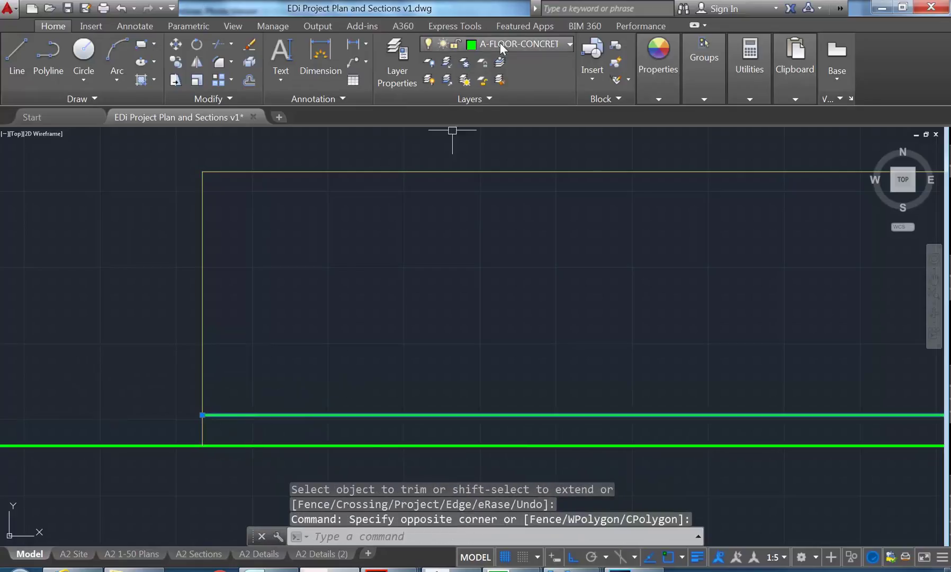
pyautogui.click(501, 42)
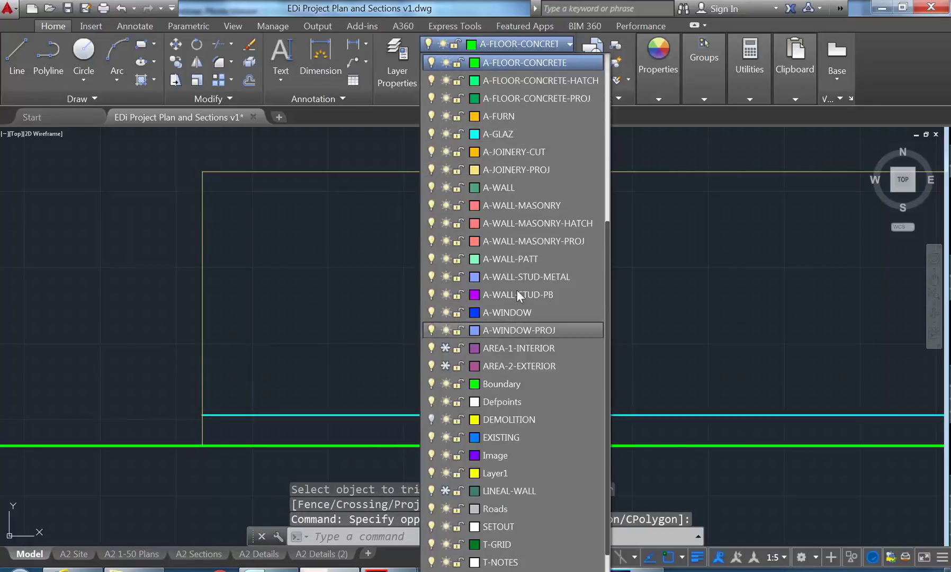
pyautogui.scroll(4, 522, 175)
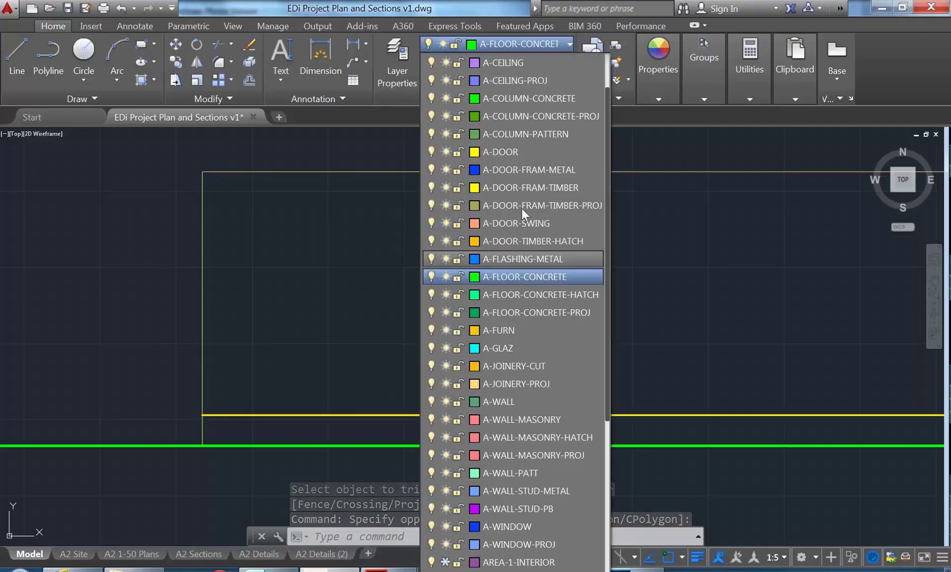
pyautogui.click(519, 380)
pyautogui.press('Escape')
pyautogui.press('Escape')
pyautogui.press('Escape')
pyautogui.scroll(-5, 310, 180)
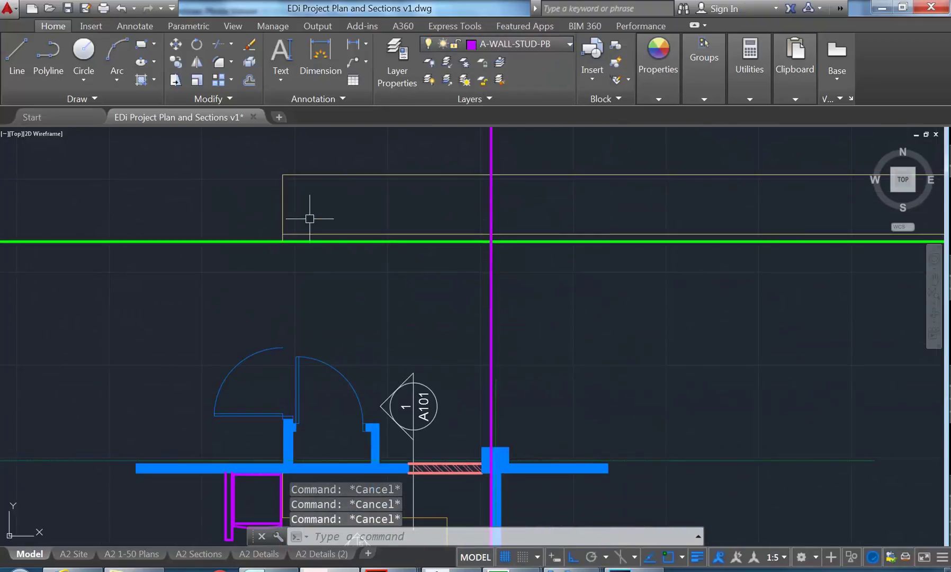
pyautogui.scroll(-3, 330, 255)
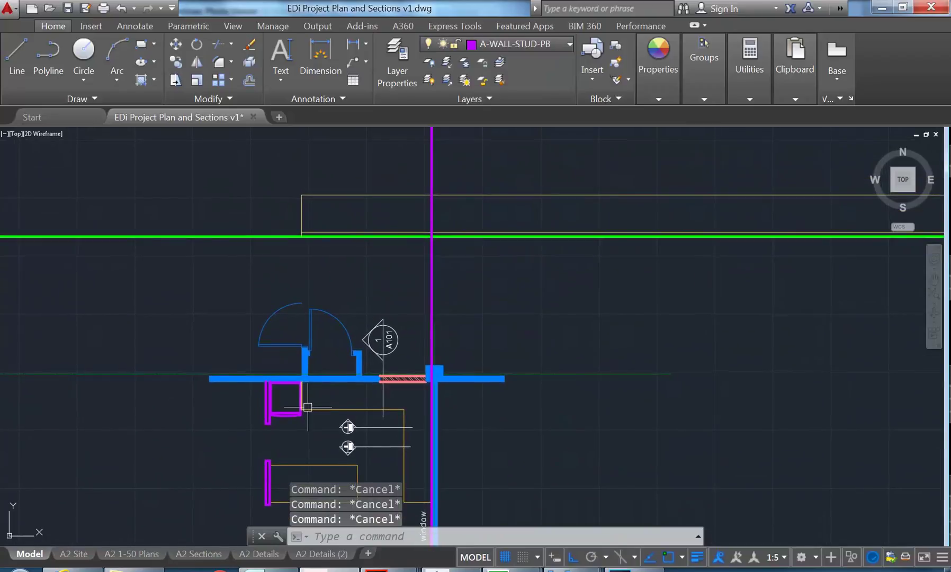
pyautogui.scroll(6, 386, 399)
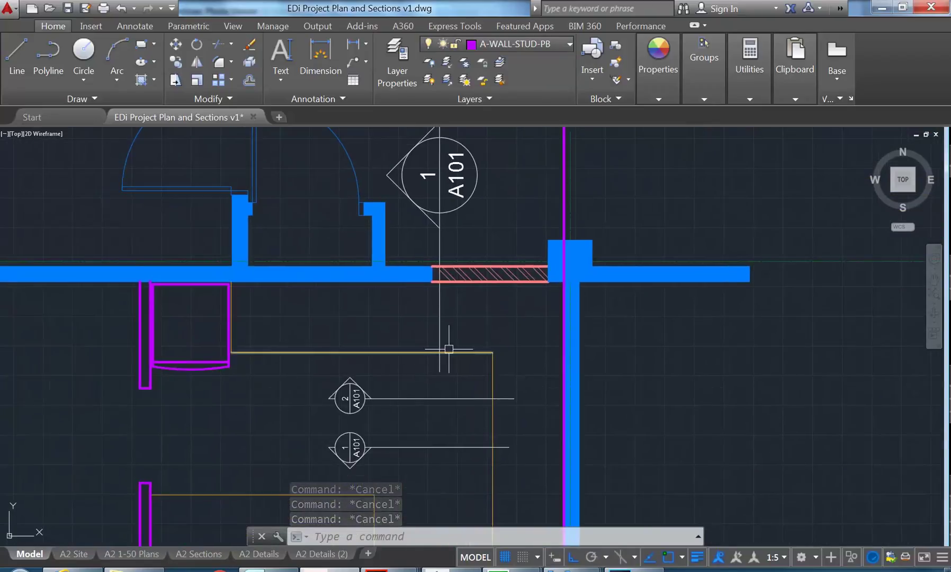
pyautogui.scroll(2, 493, 350)
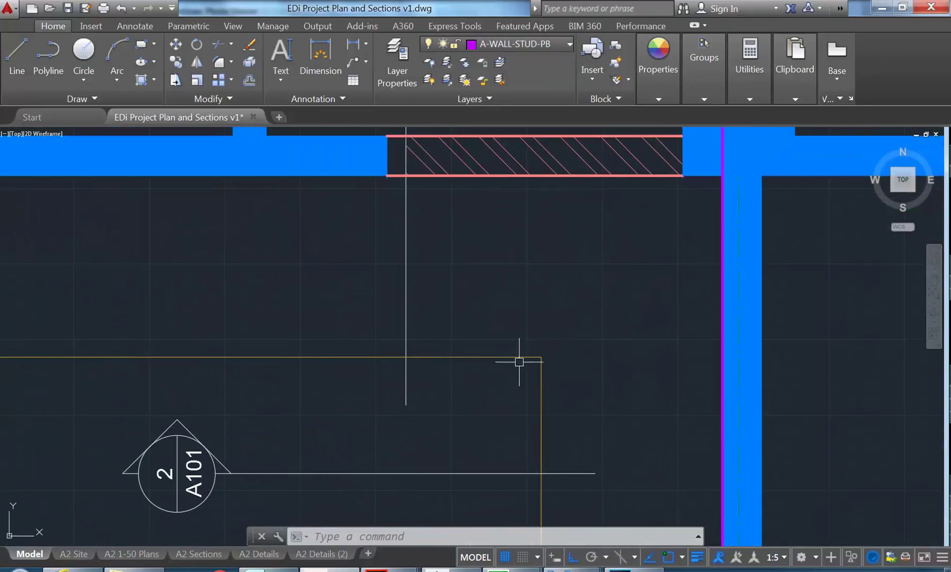
pyautogui.scroll(-1, 561, 339)
pyautogui.scroll(1, 486, 396)
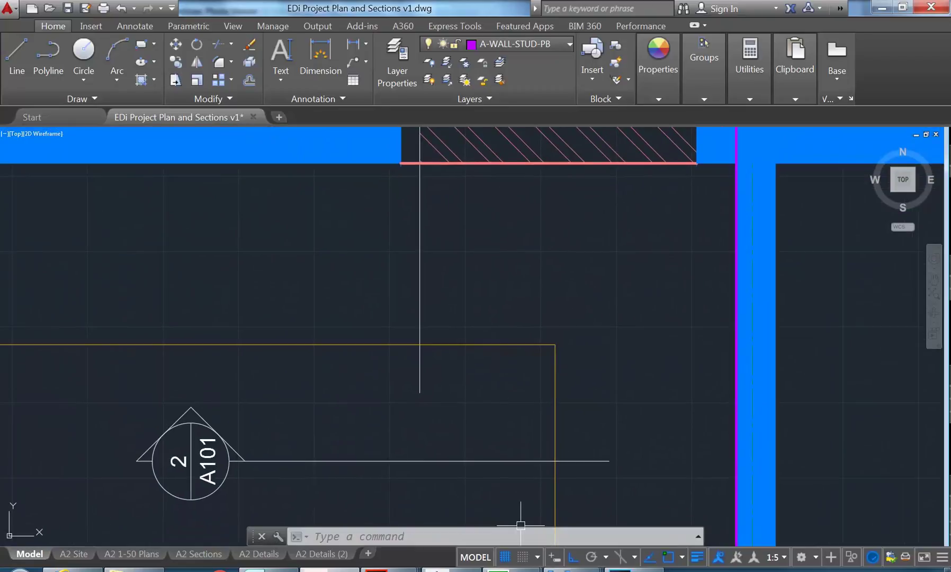
# Step: Switch to Windows Photo Viewer and examine the joinery elevations and sections in JOINERY-DETAILS-Example01.jpg
pyautogui.moveTo(330, 569)
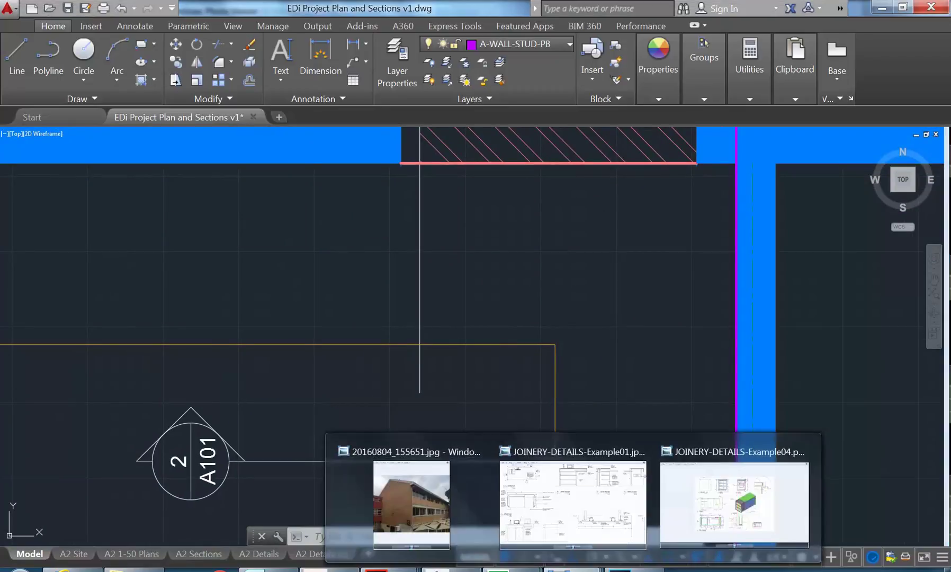
pyautogui.click(639, 525)
pyautogui.moveTo(295, 180)
pyautogui.mouseDown()
pyautogui.moveTo(288, 225)
pyautogui.moveTo(227, 226)
pyautogui.mouseUp()
pyautogui.moveTo(226, 284)
pyautogui.mouseDown()
pyautogui.moveTo(193, 288)
pyautogui.moveTo(321, 284)
pyautogui.mouseUp()
pyautogui.moveTo(366, 428); pyautogui.dragTo(369, 314)
pyautogui.moveTo(418, 256)
pyautogui.mouseDown()
pyautogui.moveTo(439, 198)
pyautogui.moveTo(378, 282)
pyautogui.moveTo(262, 232)
pyautogui.mouseUp()
pyautogui.moveTo(563, 351); pyautogui.dragTo(378, 237)
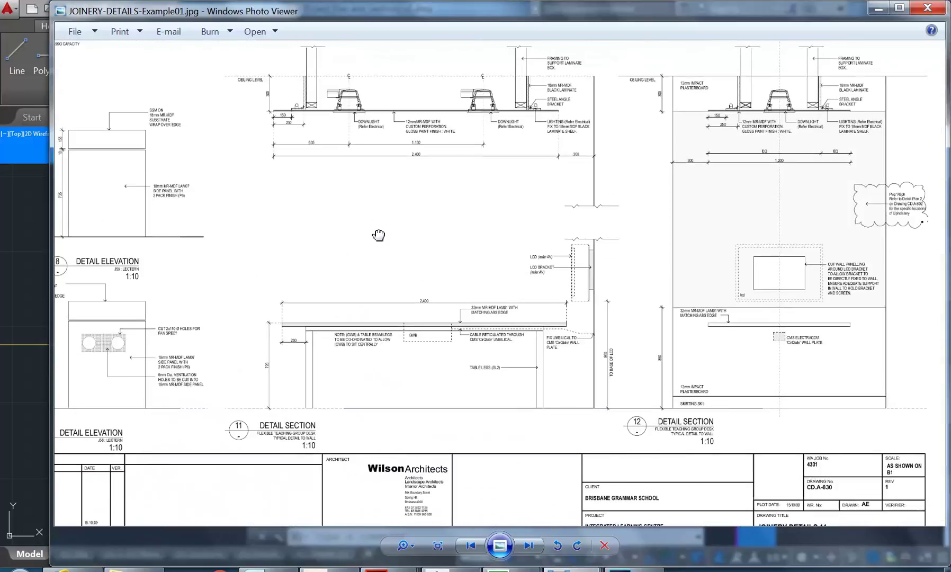
# Step: Open JOINERY-DETAILS-Example03.jpg in the photo viewer and examine the benchtop construction in Spot Detail-5
pyautogui.moveTo(389, 273); pyautogui.dragTo(463, 442)
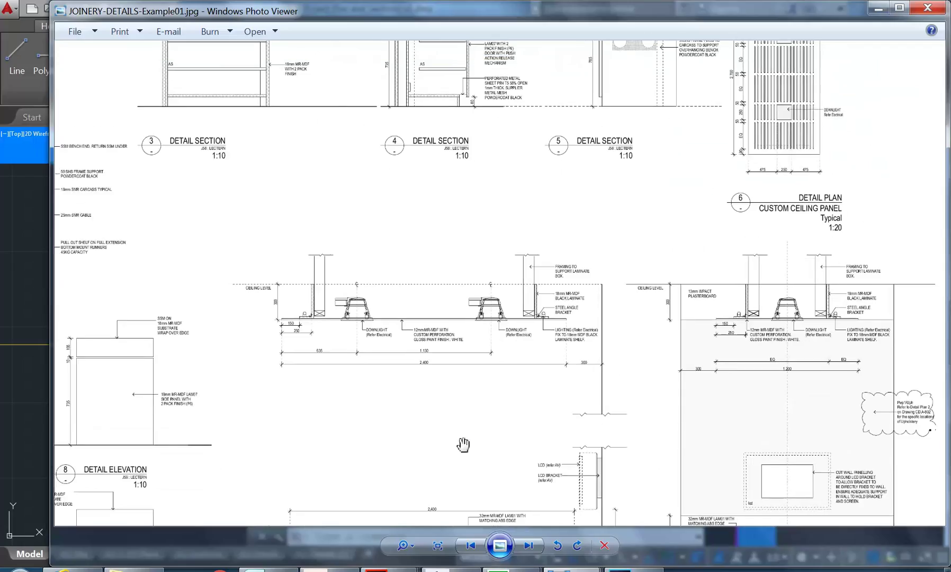
pyautogui.click(534, 541)
pyautogui.click(533, 540)
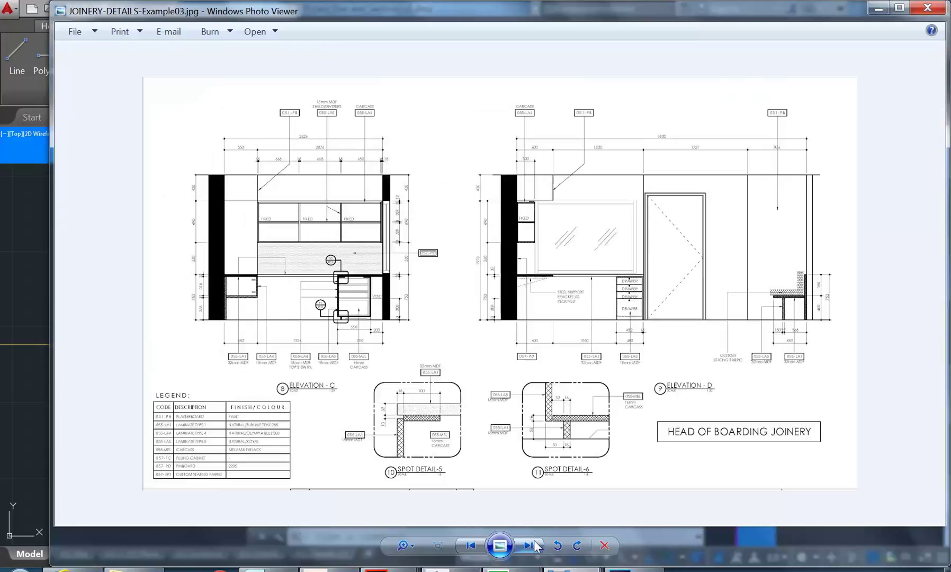
pyautogui.scroll(5, 398, 414)
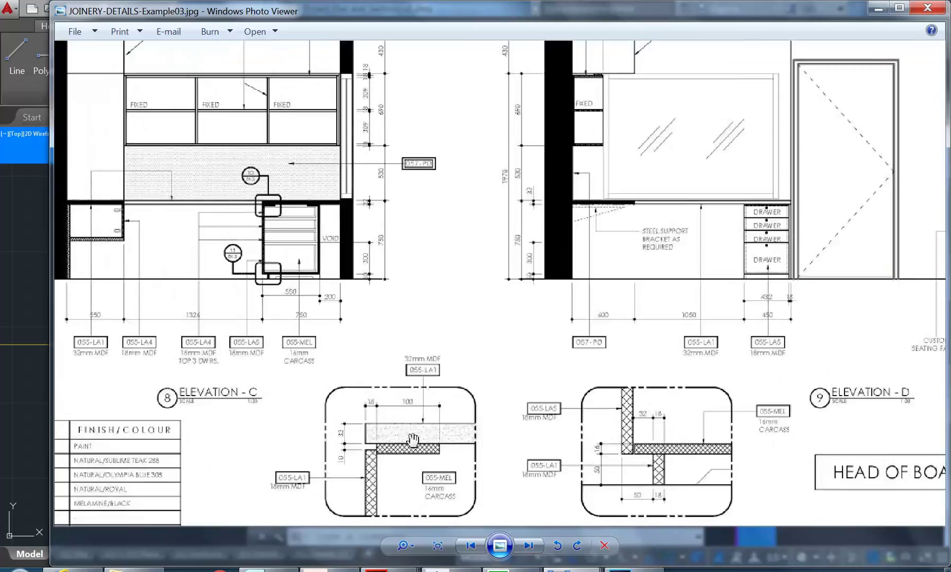
pyautogui.scroll(1, 308, 373)
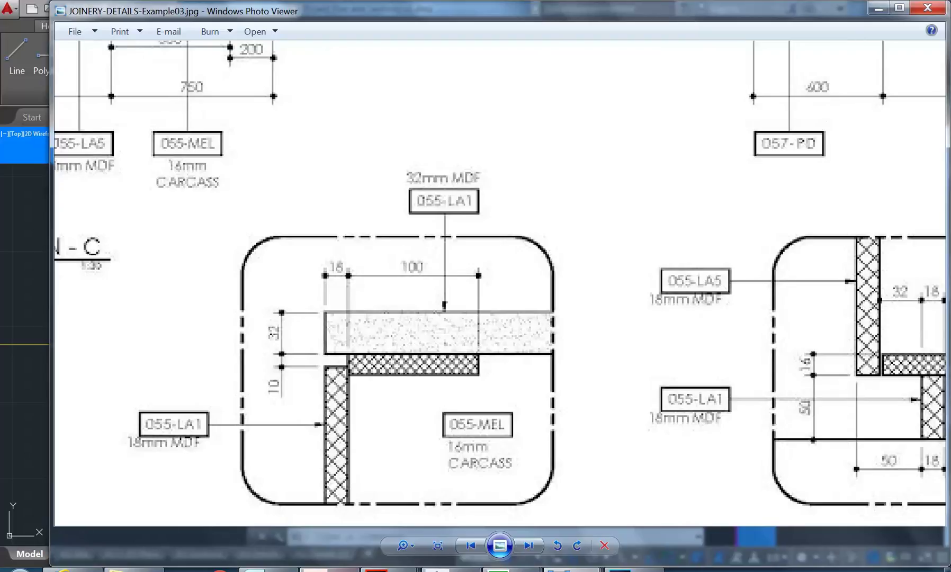
# Step: Switch back to AutoCAD and draw a vertical line from the bench's inner corner in plan up to the bench's top line in elevation
pyautogui.click(329, 567)
pyautogui.scroll(-3, 481, 327)
pyautogui.moveTo(481, 327); pyautogui.dragTo(442, 303, button='middle')
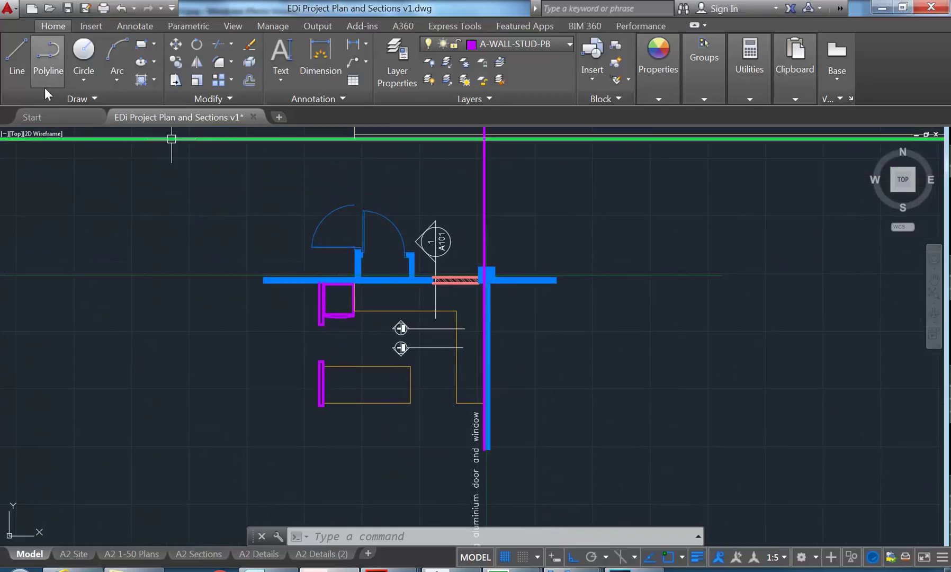
pyautogui.click(16, 53)
pyautogui.scroll(4, 486, 336)
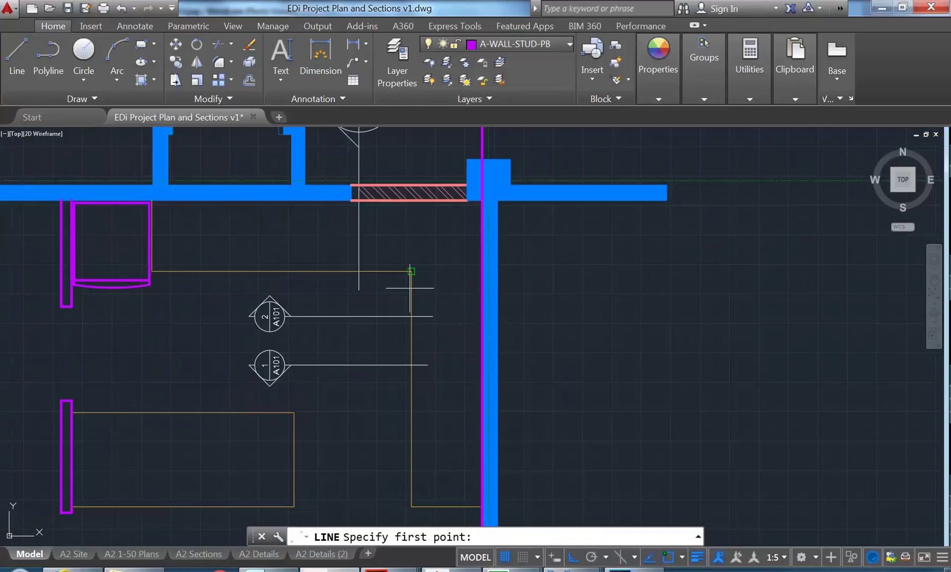
pyautogui.click(408, 269)
pyautogui.scroll(-2, 428, 187)
pyautogui.scroll(-3, 428, 186)
pyautogui.scroll(1, 398, 246)
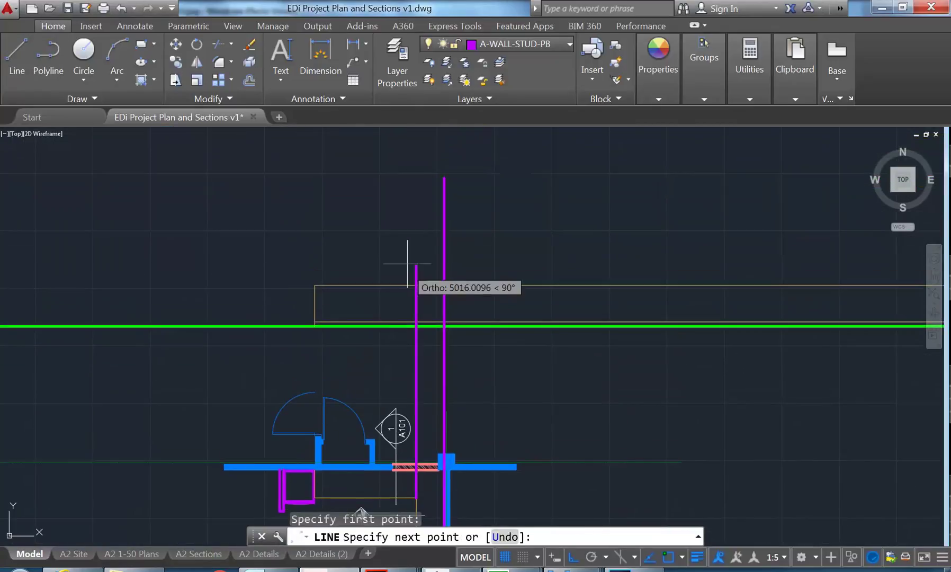
pyautogui.click(416, 286)
pyautogui.rightClick(424, 252)
pyautogui.click(456, 259)
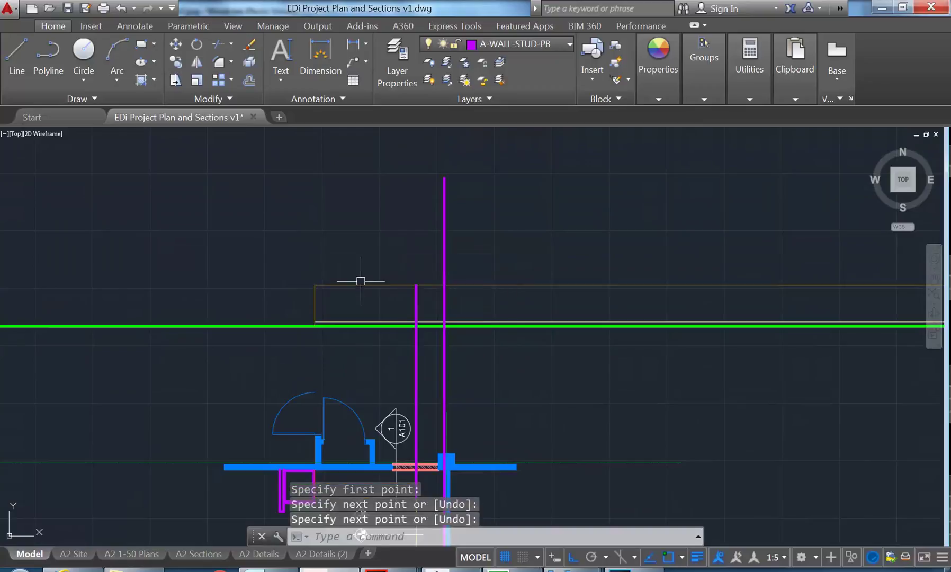
# Step: Move the new vertical projection line to the A-JOINERY-CUT layer
pyautogui.scroll(4, 362, 280)
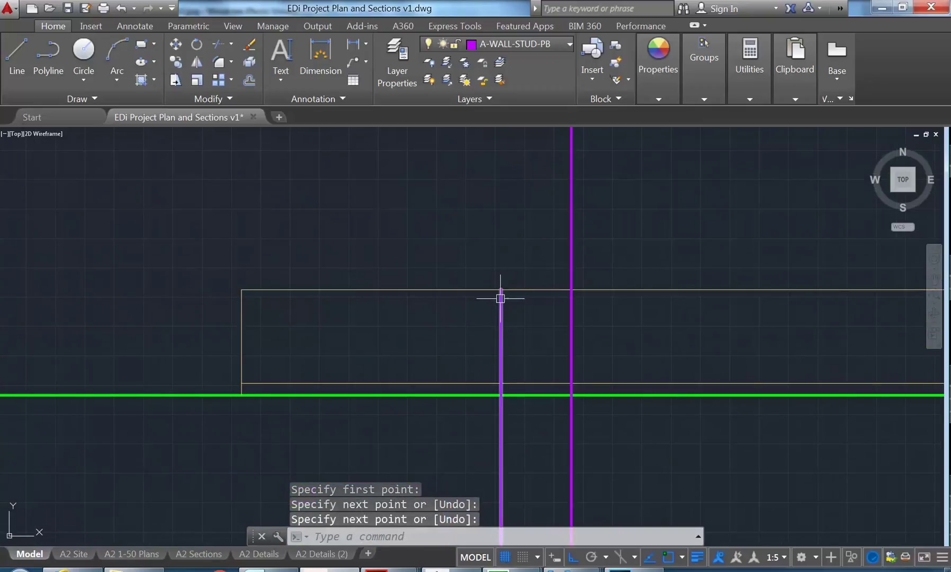
pyautogui.scroll(5, 501, 291)
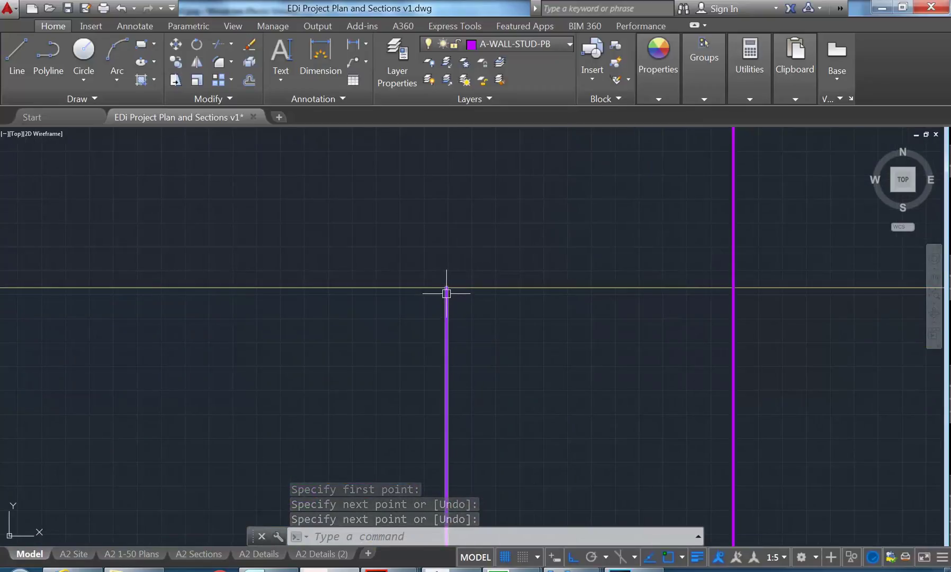
pyautogui.scroll(-2, 436, 313)
pyautogui.moveTo(262, 349); pyautogui.dragTo(471, 290, button='middle')
pyautogui.scroll(-2, 306, 309)
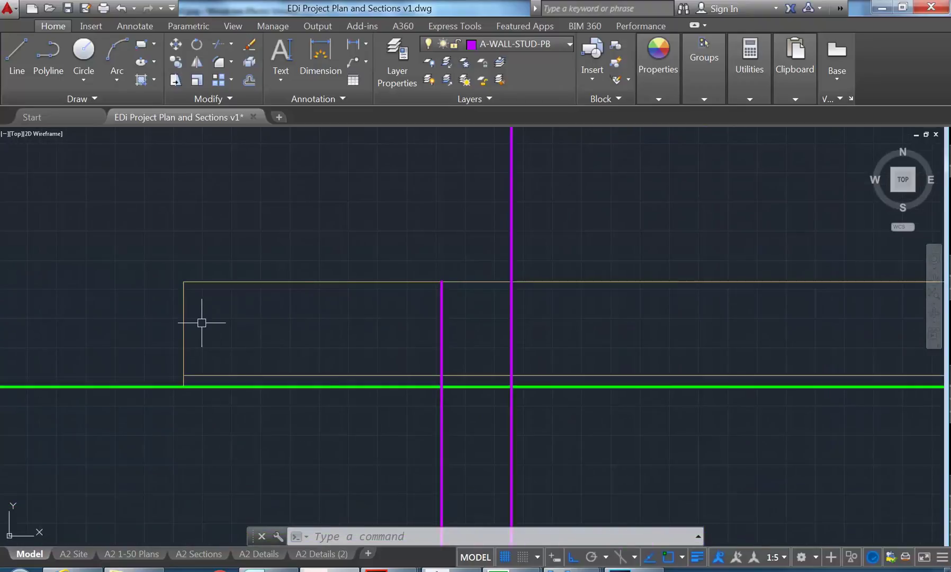
pyautogui.click(438, 327)
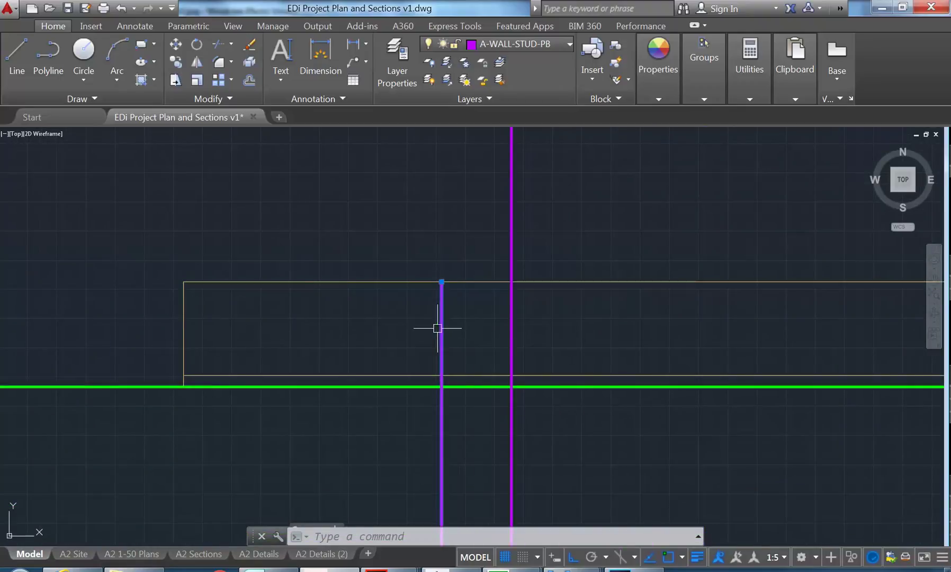
pyautogui.click(517, 47)
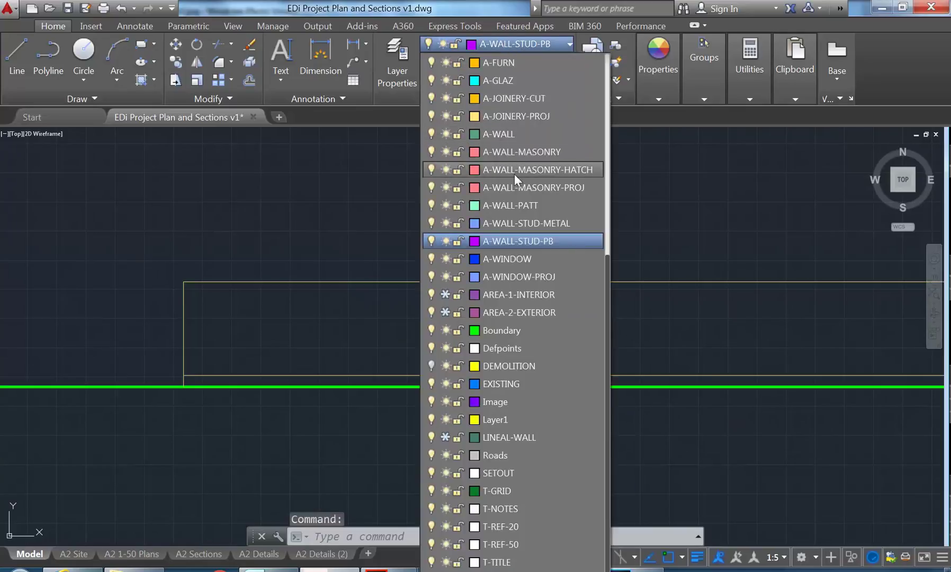
pyautogui.click(508, 98)
pyautogui.press('Escape')
pyautogui.press('Escape')
pyautogui.press('Escape')
# Step: Fillet the bench's thin top line with the vertical cut line so they meet in a corner
pyautogui.scroll(1, 501, 313)
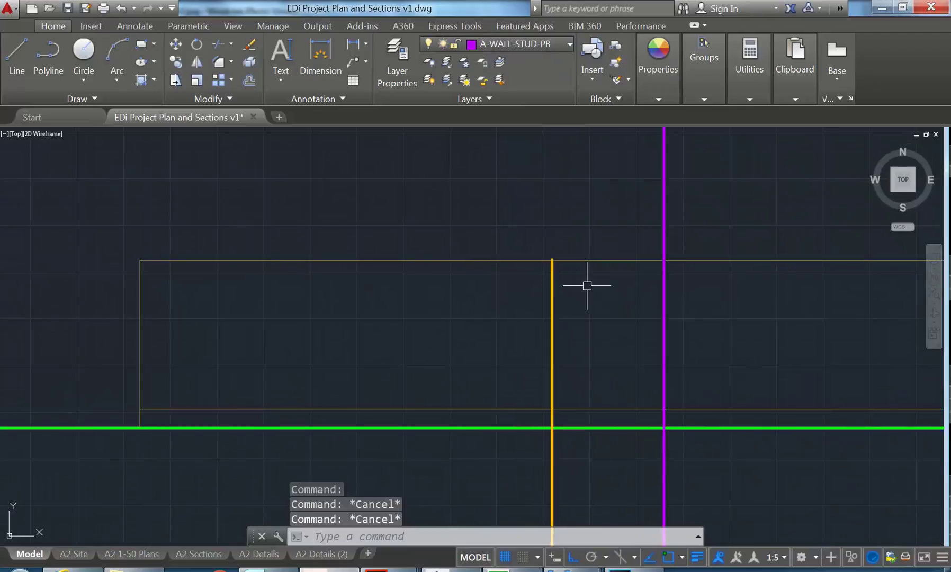
pyautogui.scroll(1, 586, 284)
pyautogui.moveTo(565, 274); pyautogui.dragTo(537, 257, button='middle')
pyautogui.click(218, 62)
pyautogui.click(490, 228)
pyautogui.click(504, 249)
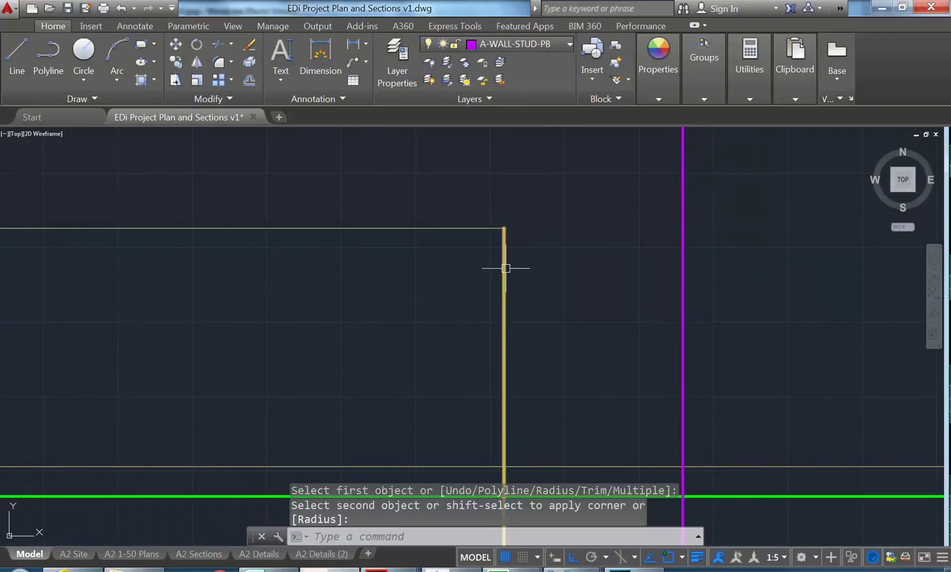
# Step: Make A-JOINERY-CUT current and draw a horizontal line from the top of the vertical cut line to the purple wall line
pyautogui.click(519, 46)
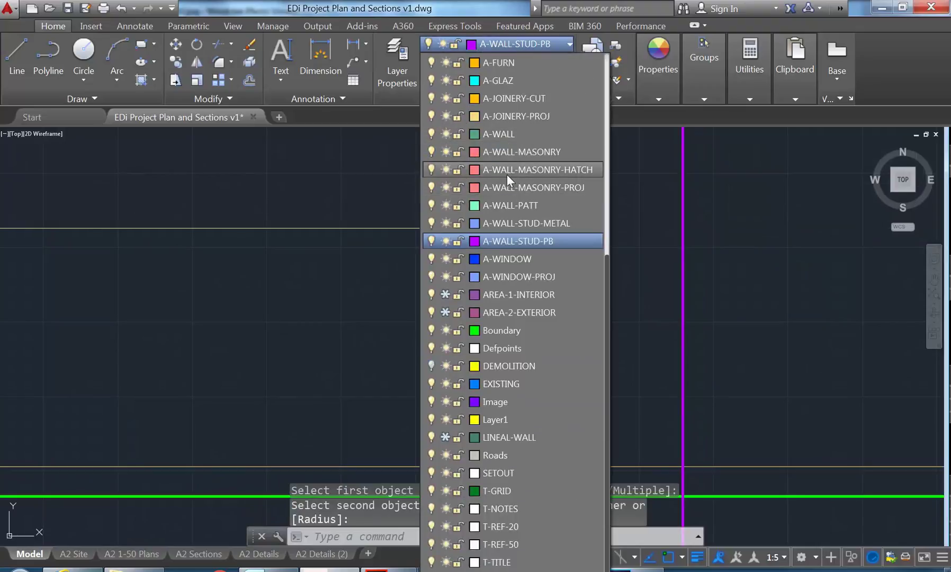
pyautogui.press('Escape')
pyautogui.click(17, 53)
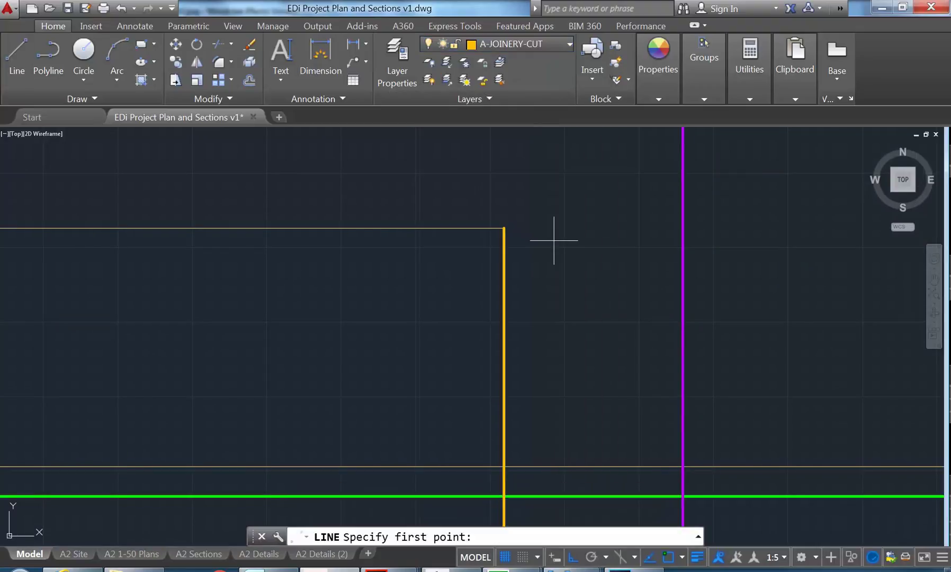
pyautogui.click(504, 227)
pyautogui.click(683, 228)
pyautogui.rightClick(624, 189)
pyautogui.click(640, 194)
# Step: Switch to JOINERY-DETAILS-Example03.jpg and examine the benchtop thickness and shadow gap in Spot Detail-5
pyautogui.moveTo(574, 570)
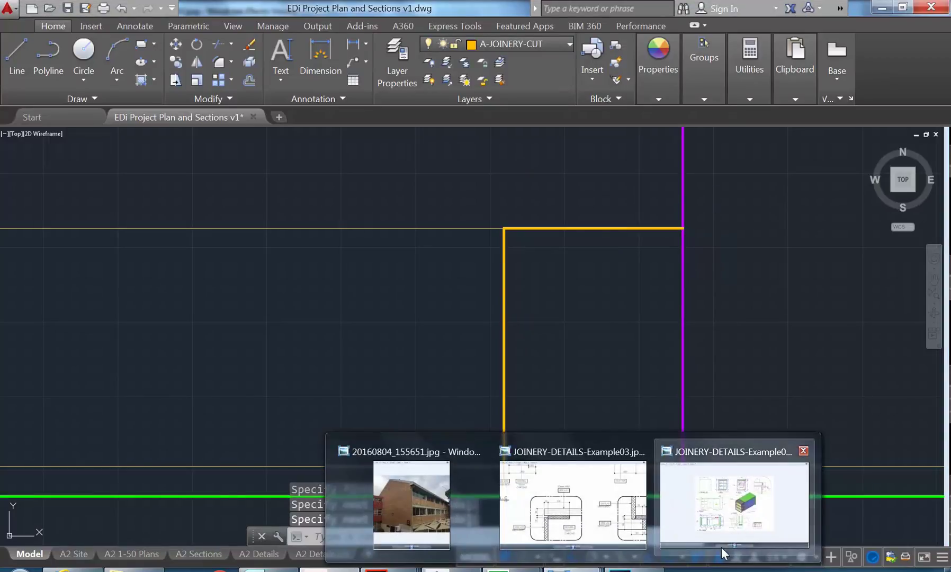
pyautogui.moveTo(575, 527)
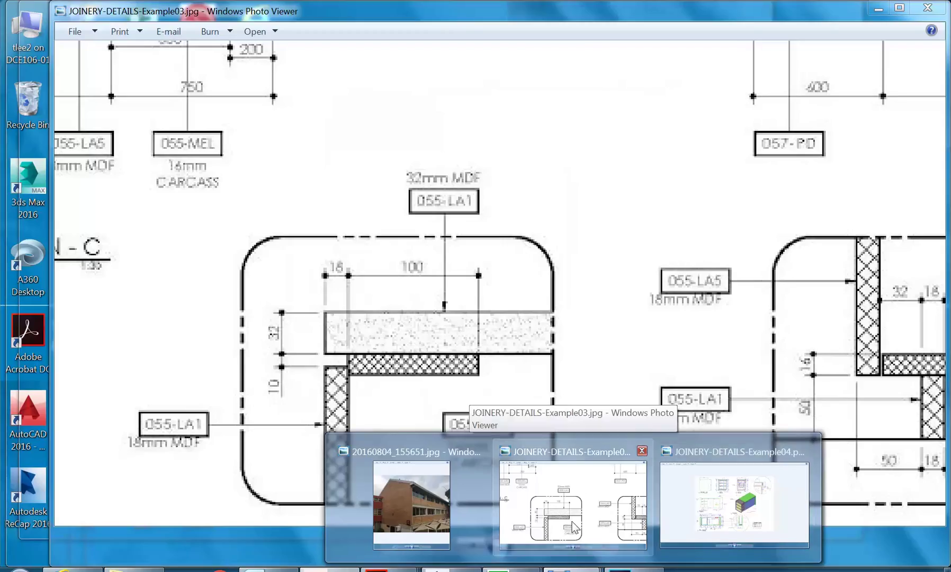
pyautogui.click(575, 527)
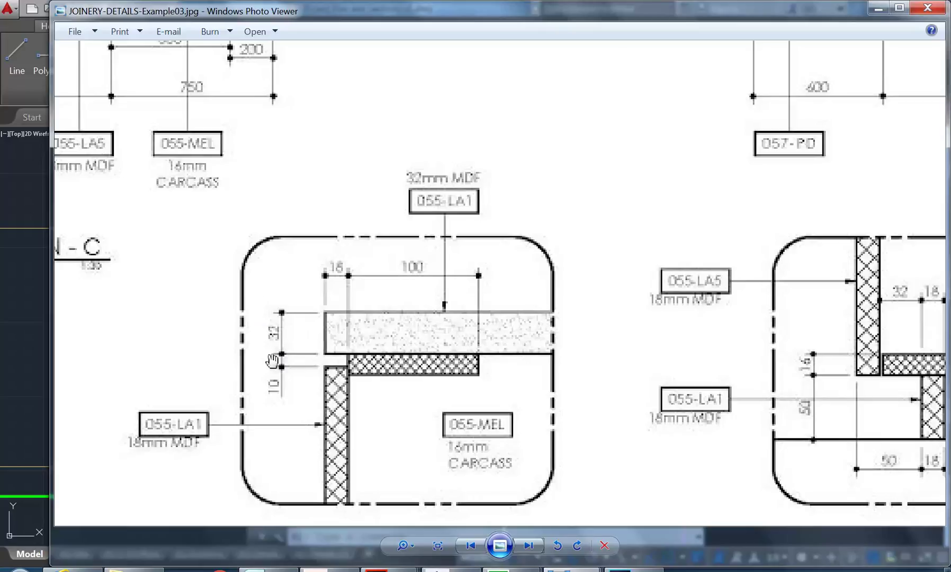
pyautogui.moveTo(324, 337)
pyautogui.mouseDown()
pyautogui.moveTo(276, 325)
pyautogui.moveTo(191, 336)
pyautogui.moveTo(463, 311)
pyautogui.moveTo(539, 405)
pyautogui.mouseUp()
pyautogui.moveTo(403, 365)
pyautogui.mouseDown()
pyautogui.moveTo(454, 350)
pyautogui.moveTo(503, 395)
pyautogui.moveTo(581, 393)
pyautogui.mouseUp()
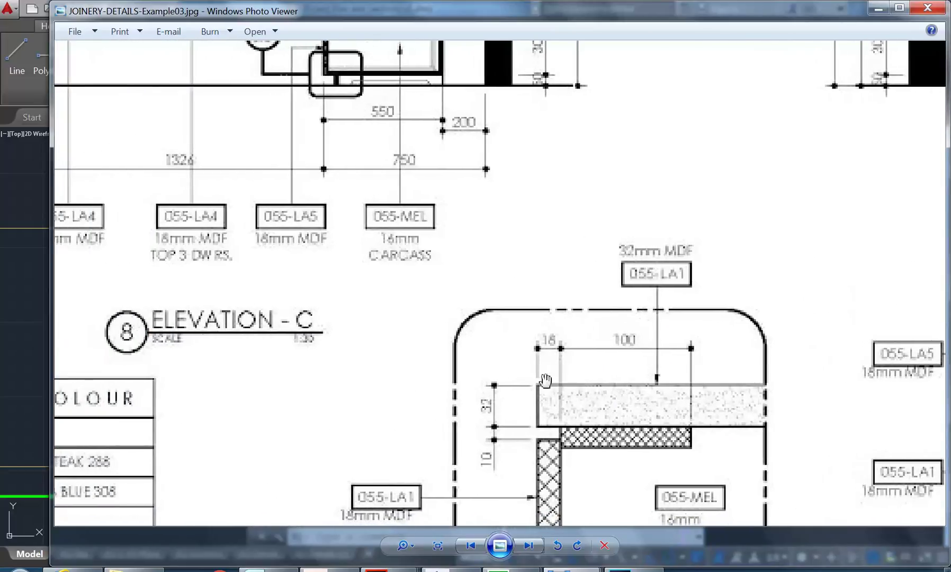
pyautogui.moveTo(347, 296); pyautogui.dragTo(550, 365)
pyautogui.moveTo(423, 263)
pyautogui.mouseDown()
pyautogui.moveTo(481, 310)
pyautogui.moveTo(388, 408)
pyautogui.moveTo(214, 154)
pyautogui.mouseUp()
pyautogui.moveTo(446, 333)
pyautogui.mouseDown()
pyautogui.moveTo(327, 242)
pyautogui.moveTo(370, 250)
pyautogui.mouseUp()
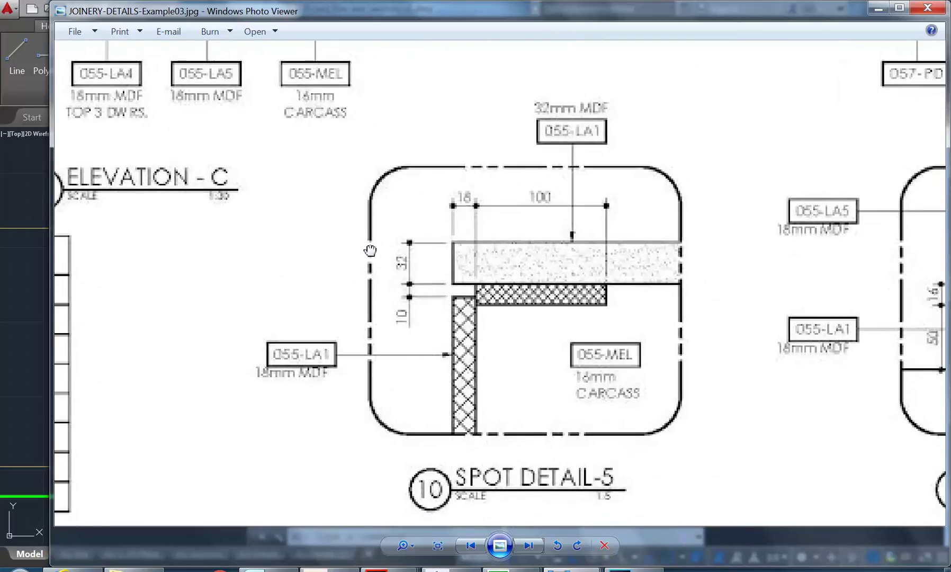
# Step: Return to AutoCAD and offset the benchtop's cut line 35 downwards to form its underside
pyautogui.click(877, 8)
pyautogui.moveTo(605, 249); pyautogui.dragTo(524, 221, button='middle')
pyautogui.scroll(2, 484, 272)
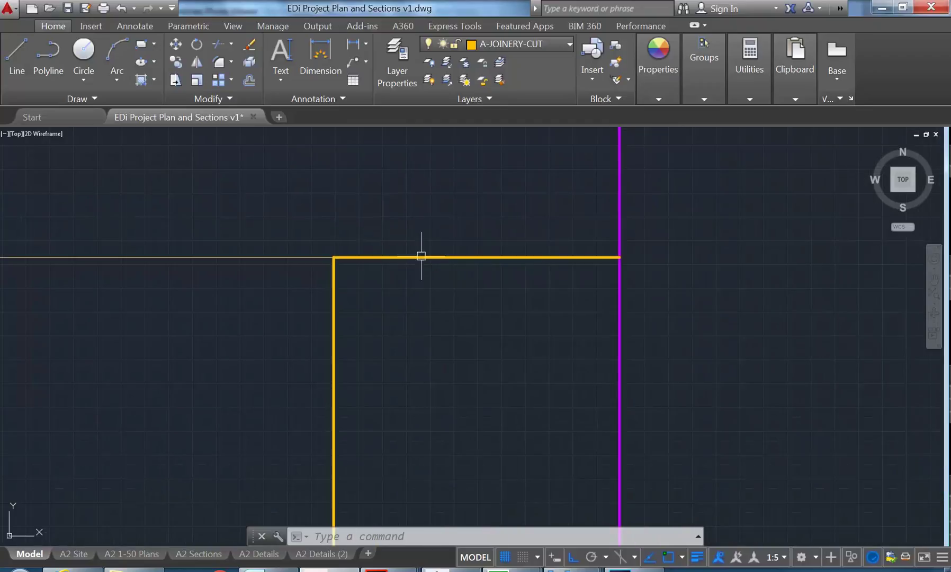
pyautogui.click(249, 80)
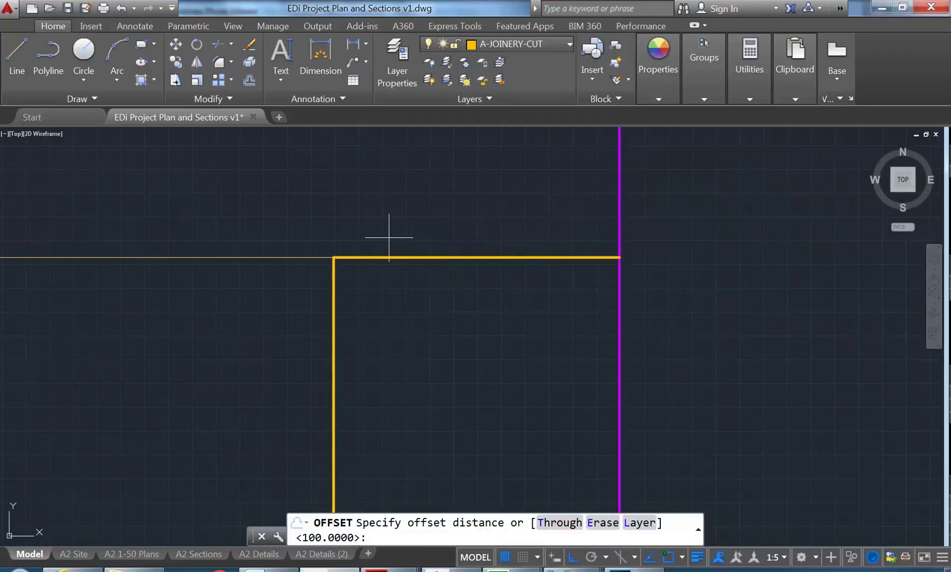
pyautogui.press('Return')
pyautogui.click(529, 257)
pyautogui.click(525, 301)
pyautogui.press('Return')
pyautogui.scroll(2, 367, 287)
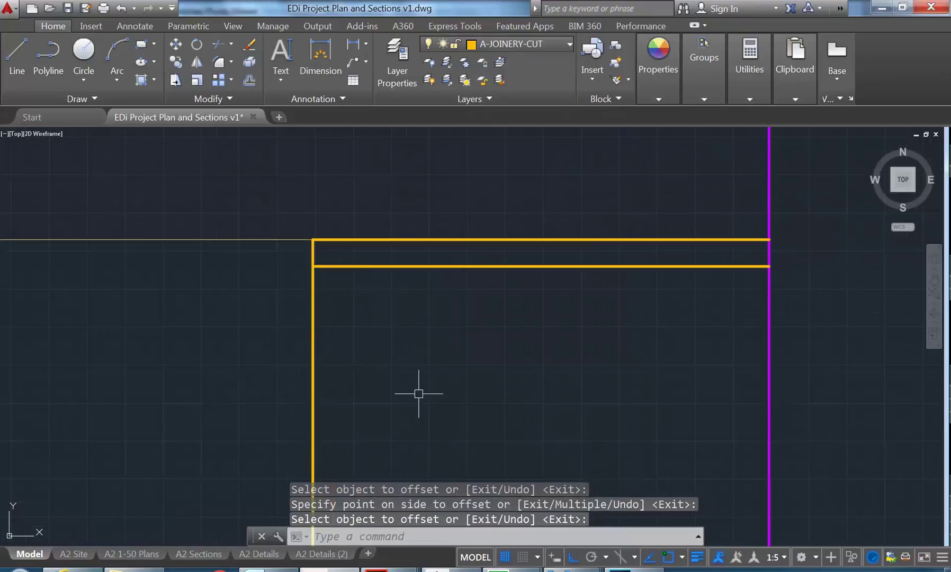
# Step: Recheck Spot Detail-5 in the reference image and offset the benchtop's underside line 10 downwards in AutoCAD for the shadow gap
pyautogui.moveTo(574, 569)
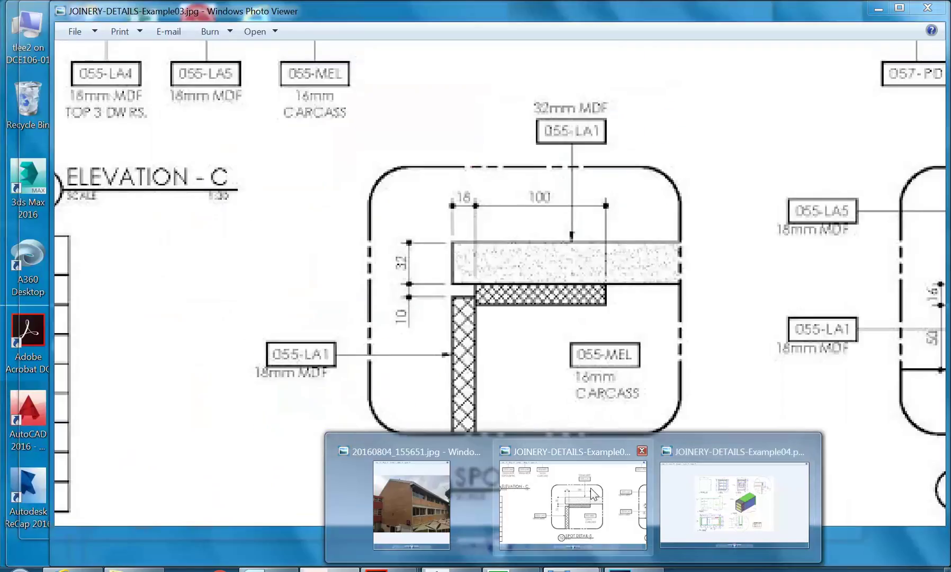
pyautogui.click(594, 494)
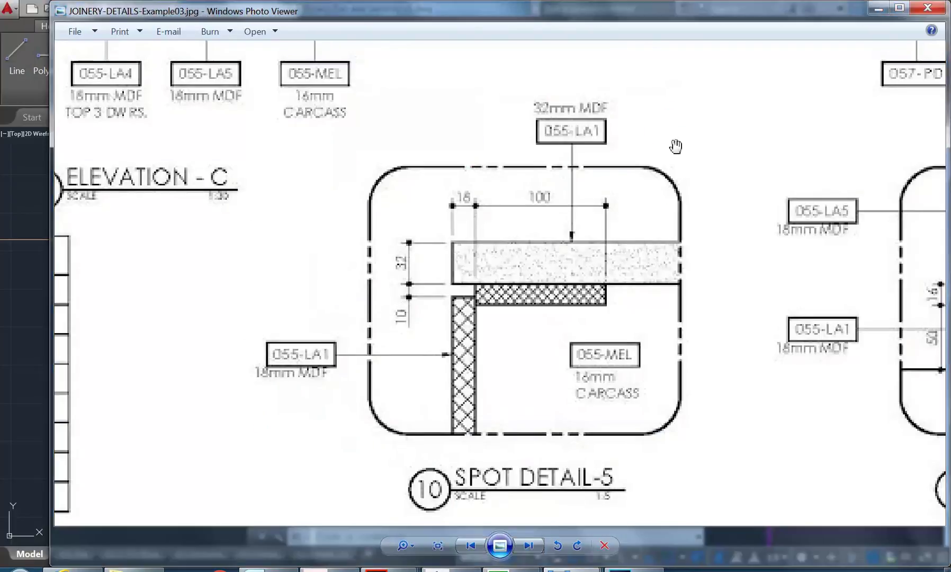
pyautogui.click(877, 10)
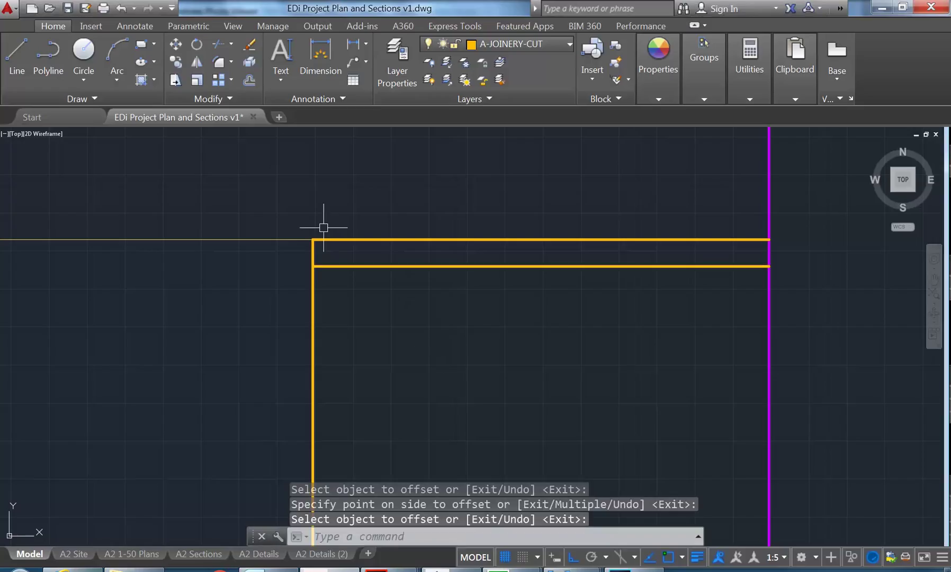
pyautogui.press('Return')
pyautogui.write('1')
pyautogui.press('Return')
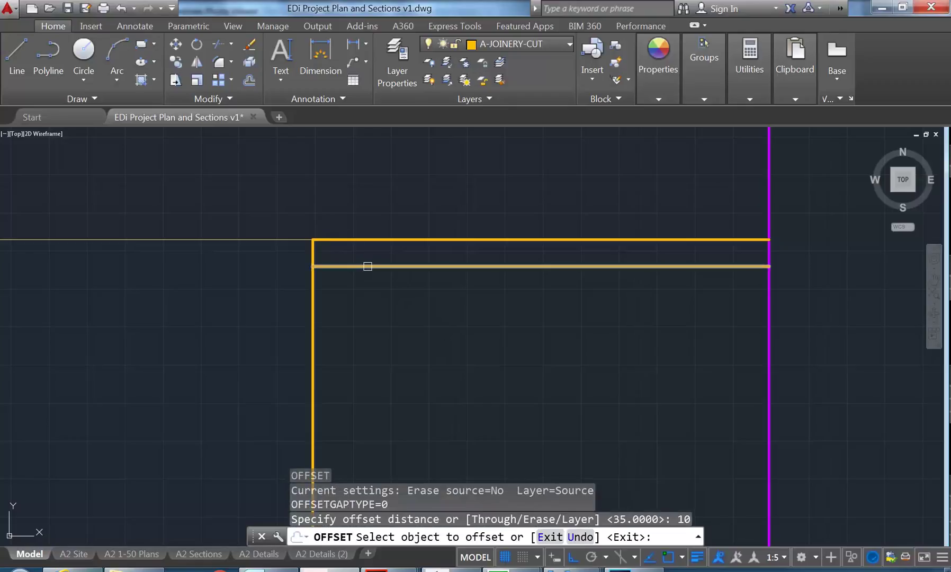
pyautogui.click(365, 265)
pyautogui.click(357, 324)
pyautogui.press('Return')
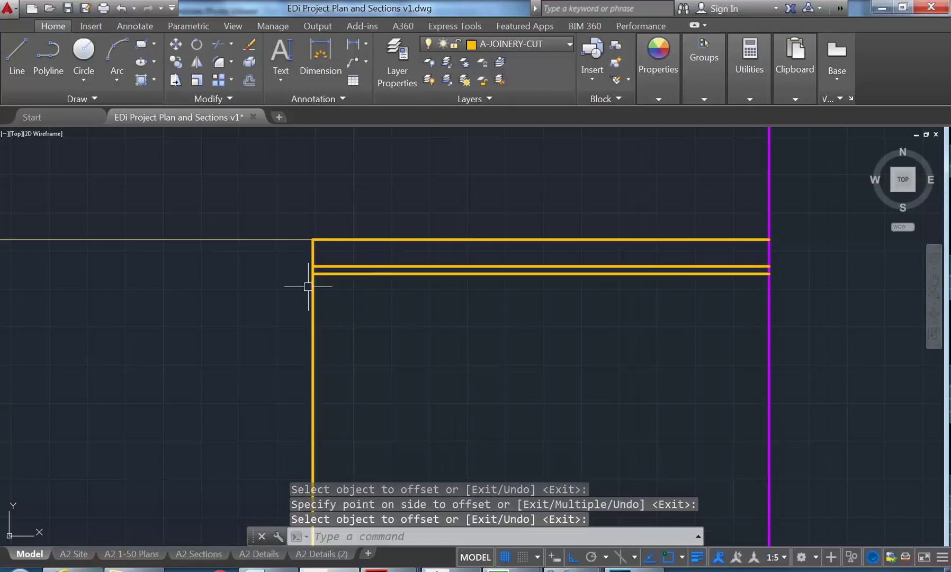
pyautogui.scroll(2, 308, 287)
pyautogui.write('TR')
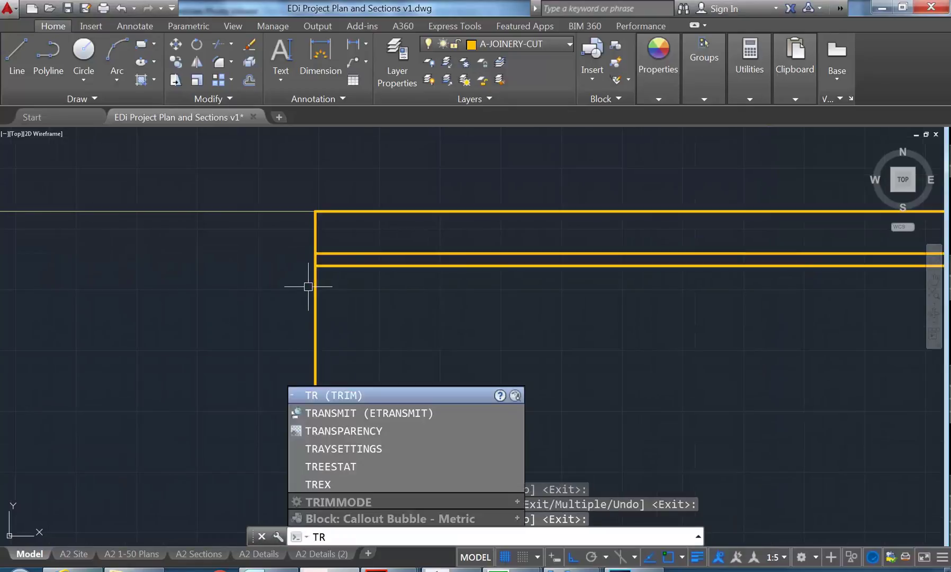
pyautogui.press('Escape')
pyautogui.press('Escape')
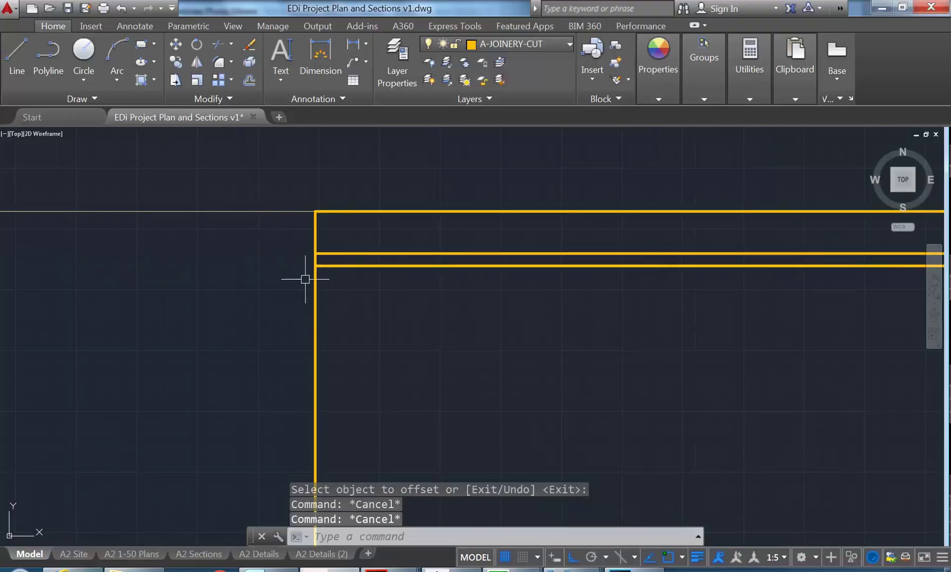
# Step: Trim the vertical cut line between the benchtop's underside and the line below it, using those two lines as cutting edges
pyautogui.moveTo(305, 272); pyautogui.dragTo(334, 254, button='middle')
pyautogui.write('TR')
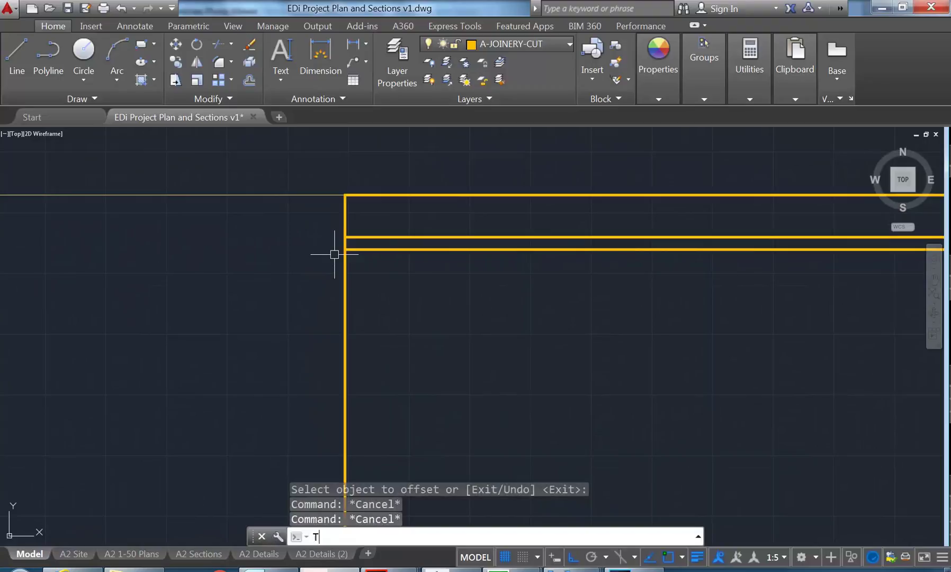
pyautogui.press('Return')
pyautogui.click(372, 228)
pyautogui.click(350, 255)
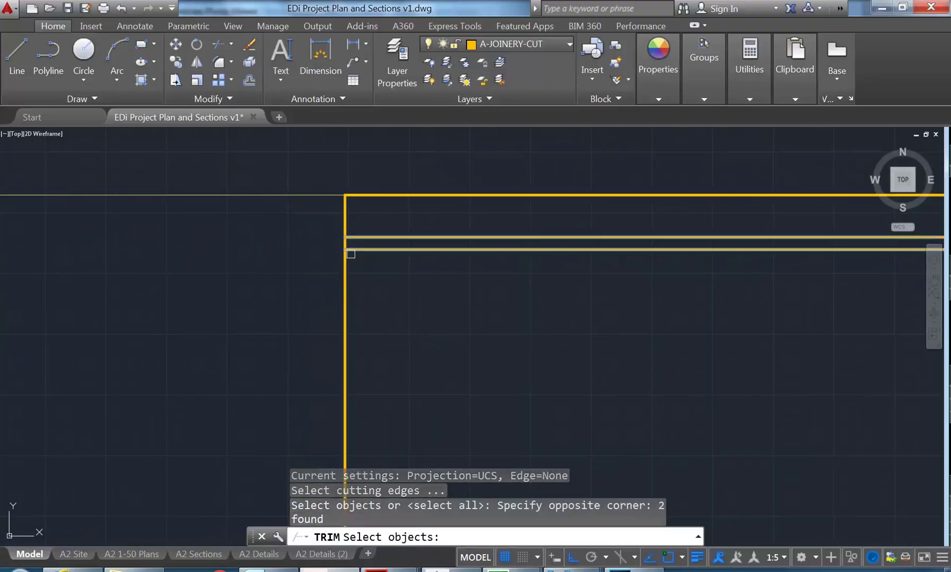
pyautogui.press('Return')
pyautogui.click(342, 240)
pyautogui.click(343, 242)
pyautogui.press('Return')
pyautogui.scroll(-5, 319, 227)
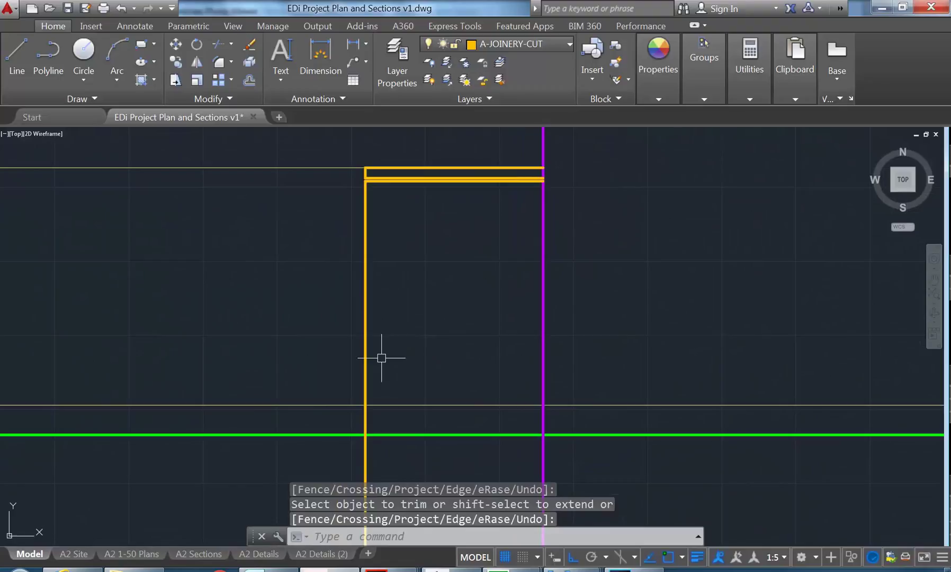
# Step: Recheck Spot Detail-5 in the reference image and offset the bench front's vertical cut line 18 inwards in AutoCAD for the panel thickness
pyautogui.moveTo(574, 569)
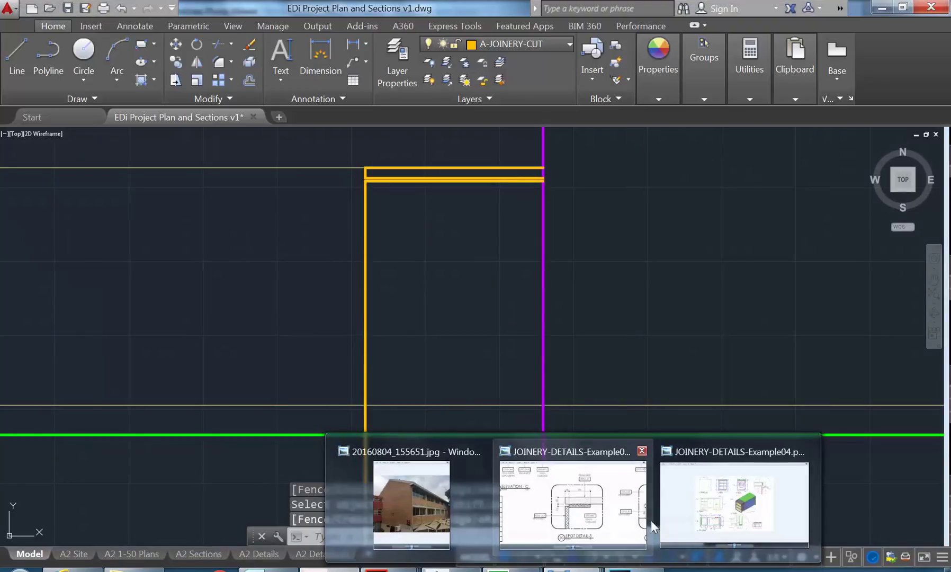
pyautogui.click(575, 511)
pyautogui.moveTo(424, 383); pyautogui.dragTo(458, 356)
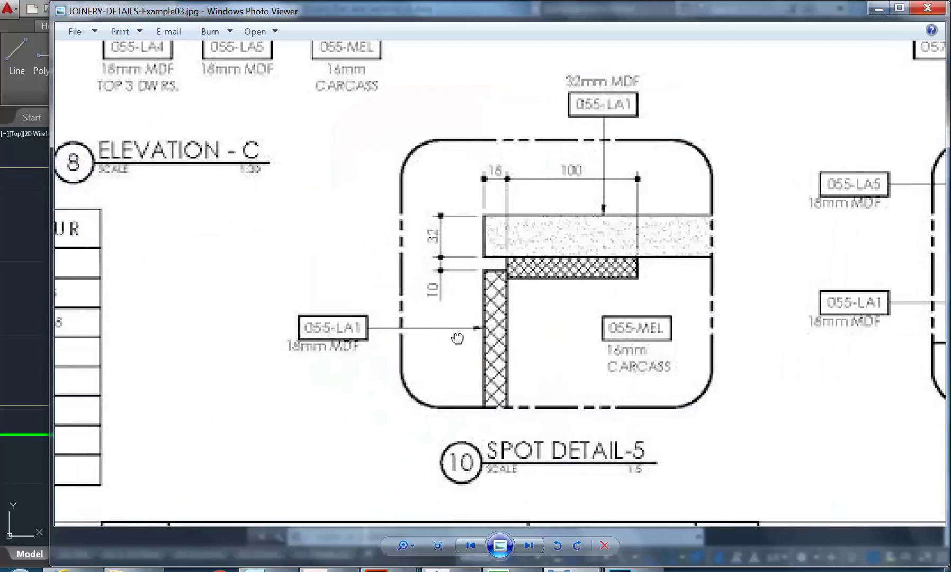
pyautogui.click(878, 8)
pyautogui.write('o')
pyautogui.press('Return')
pyautogui.press('Return')
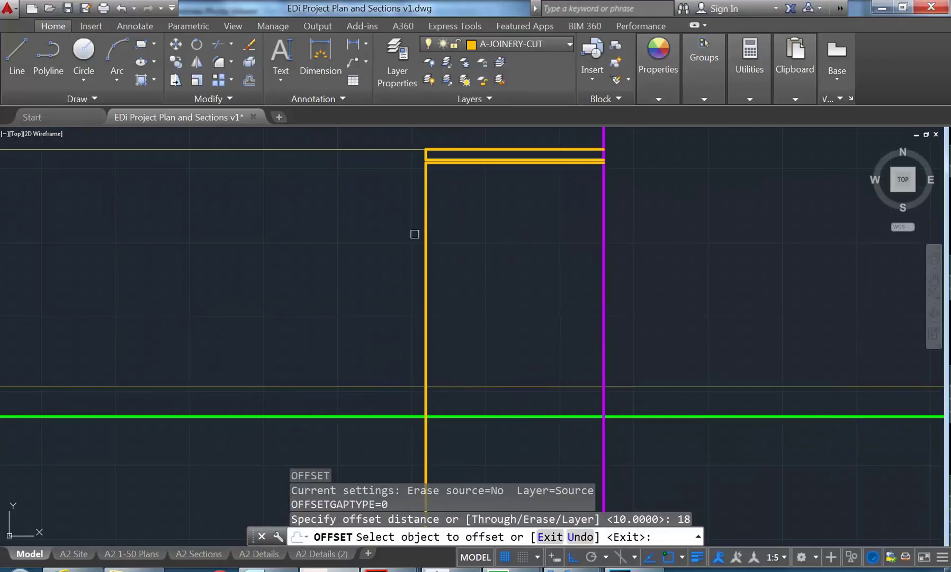
pyautogui.click(427, 233)
pyautogui.click(446, 378)
pyautogui.scroll(4, 444, 388)
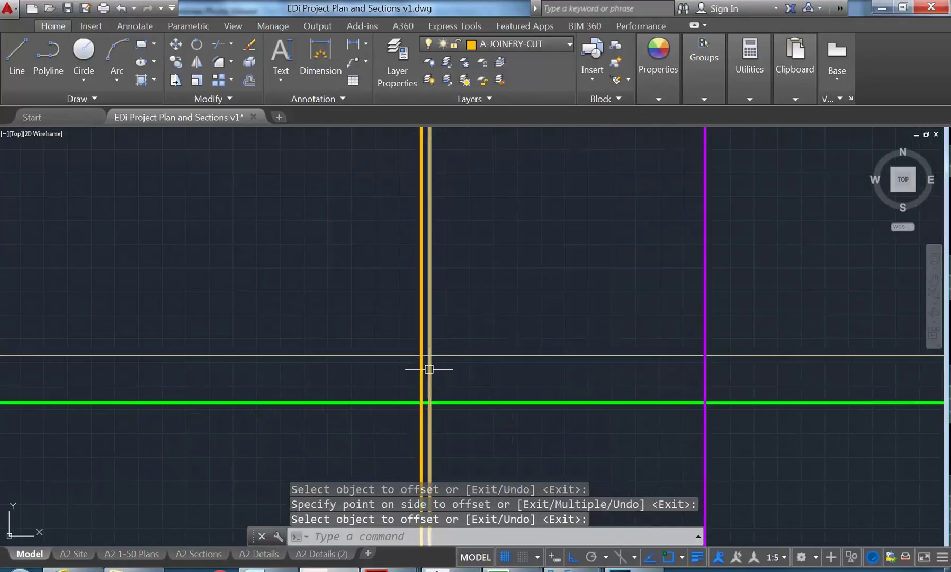
pyautogui.press('Return')
# Step: Trim the lower horizontal projection line where it runs inside the bench, using the front panel's outer vertical line as cutting edge
pyautogui.scroll(-2, 303, 323)
pyautogui.moveTo(304, 324); pyautogui.dragTo(381, 348, button='middle')
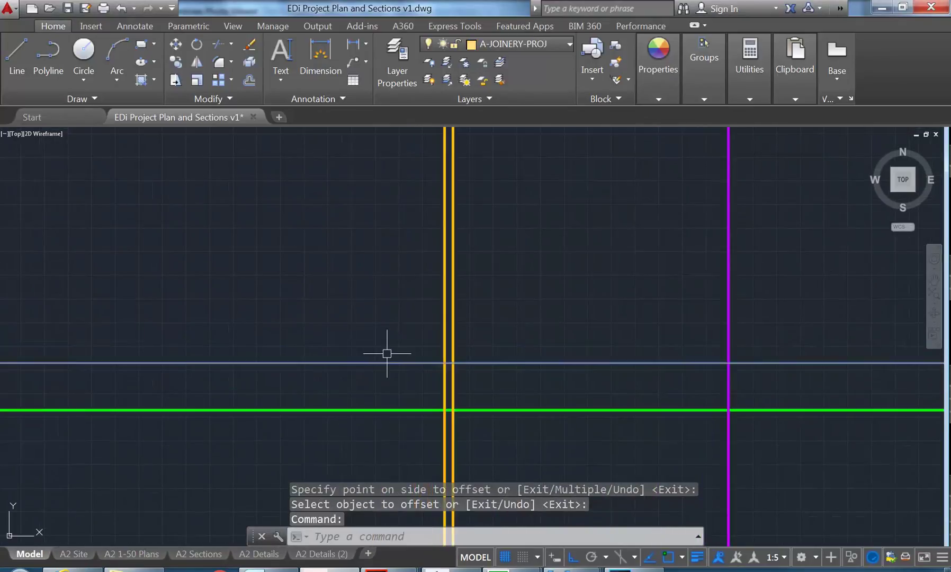
pyautogui.press('Escape')
pyautogui.press('Escape')
pyautogui.write('tr')
pyautogui.press('Return')
pyautogui.click(444, 337)
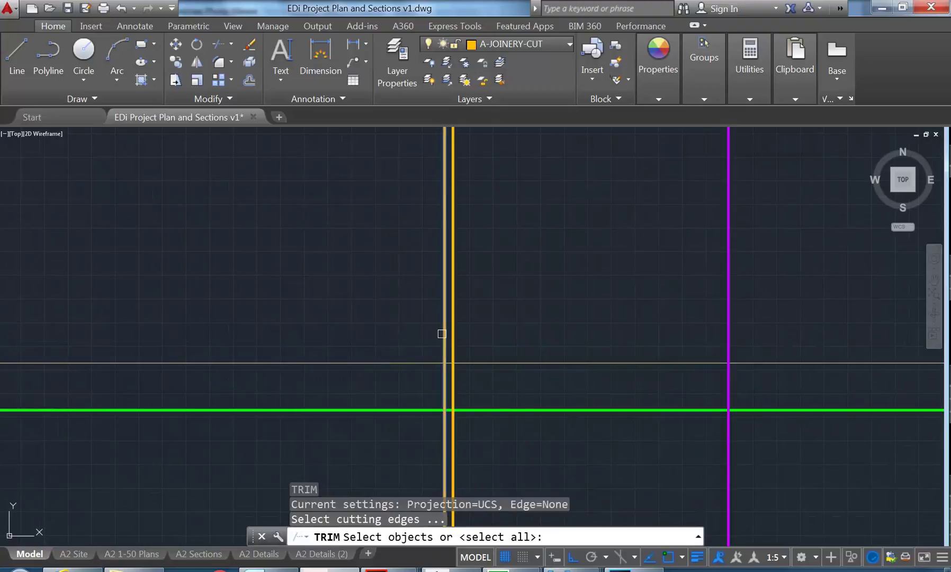
pyautogui.press('Return')
pyautogui.click(471, 363)
pyautogui.click(443, 353)
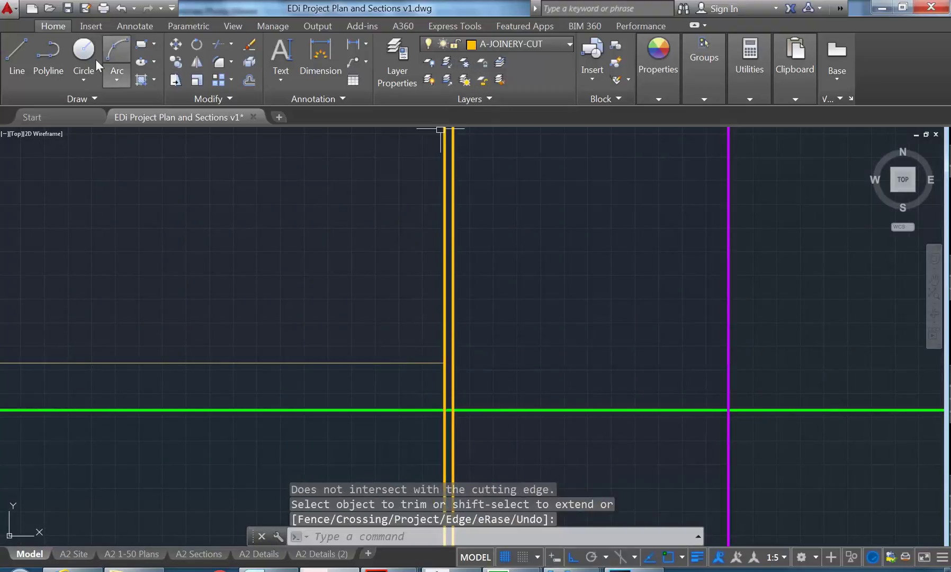
# Step: Draw a short line across the front panel's two vertical lines at the lower projection line to close its bottom end
pyautogui.click(17, 56)
pyautogui.click(446, 363)
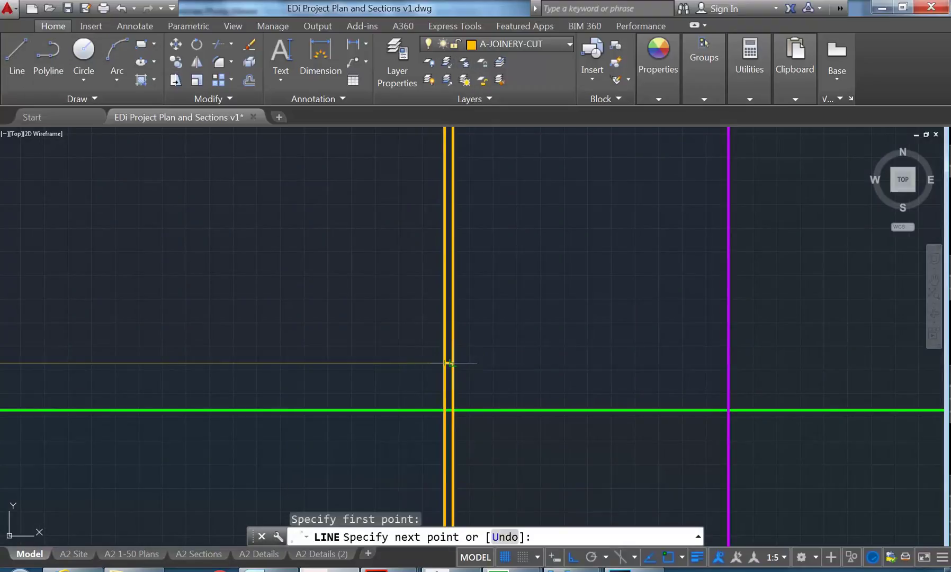
pyautogui.click(452, 364)
pyautogui.press('Return')
# Step: Trim both vertical lines of the front panel below its closing bottom line
pyautogui.scroll(2, 422, 389)
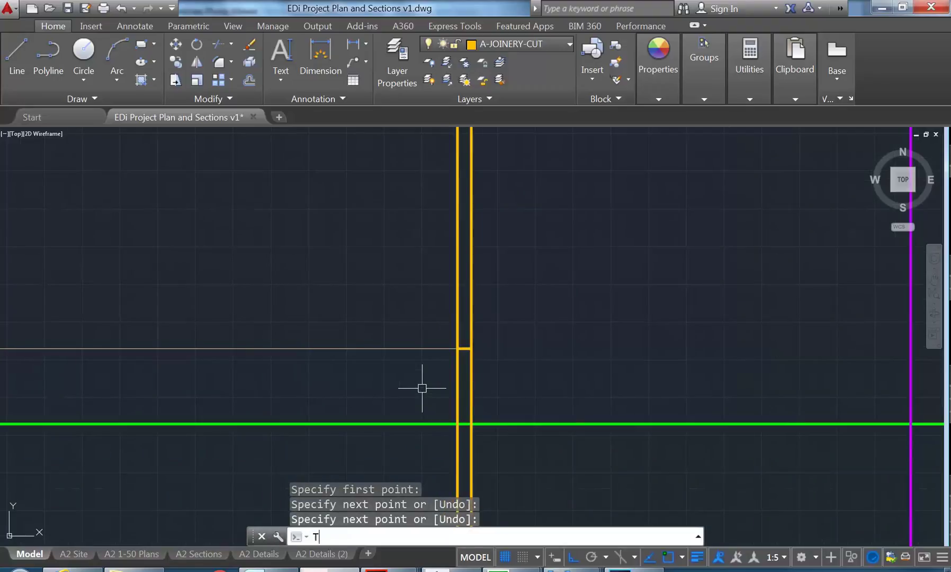
pyautogui.press('Return')
pyautogui.click(401, 313)
pyautogui.click(580, 405)
pyautogui.press('Return')
pyautogui.click(456, 383)
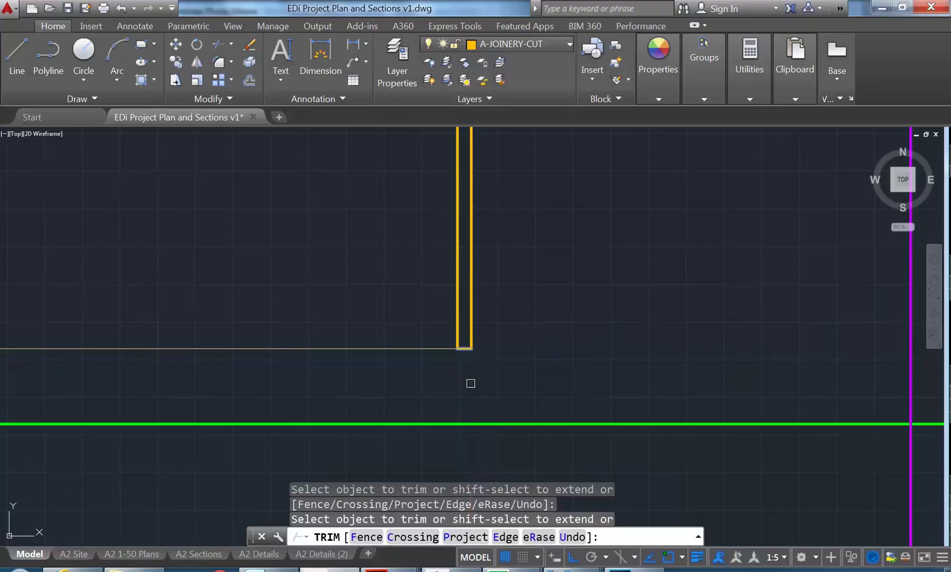
pyautogui.press('Return')
# Step: Switch to JOINERY-DETAILS-Example03.jpg and examine the kickboard setback and base panel in Spot Detail-6
pyautogui.moveTo(524, 402); pyautogui.dragTo(478, 459, button='middle')
pyautogui.moveTo(573, 569)
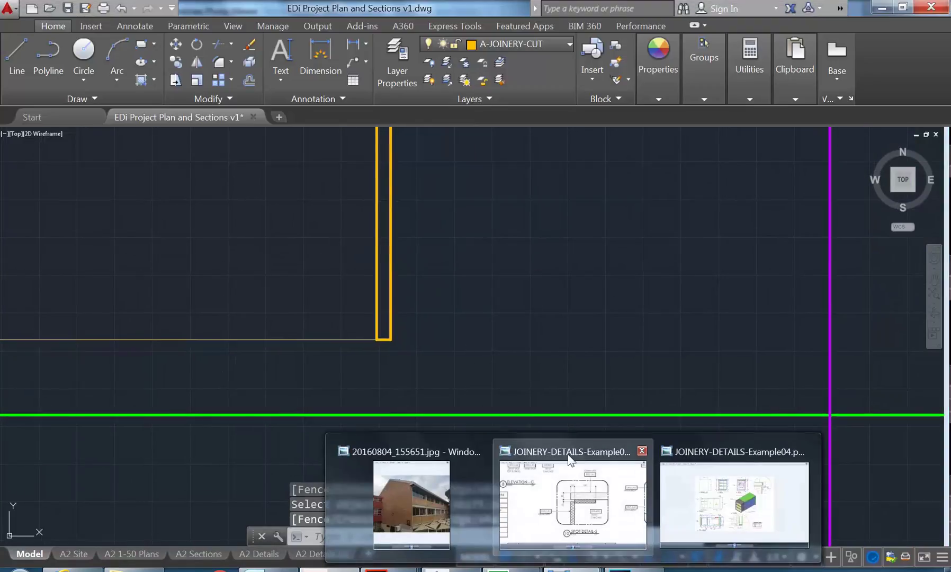
pyautogui.click(570, 460)
pyautogui.scroll(-3, 487, 354)
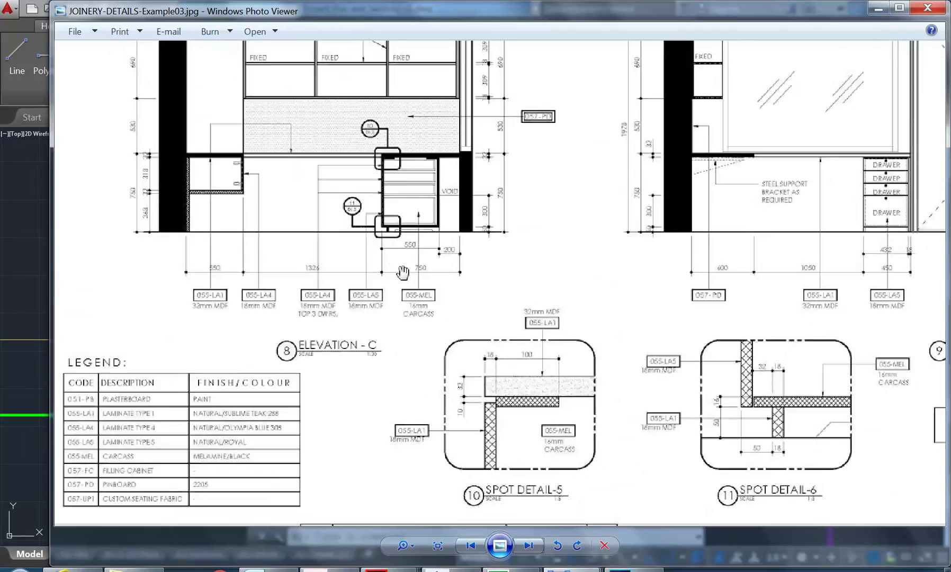
pyautogui.scroll(4, 741, 436)
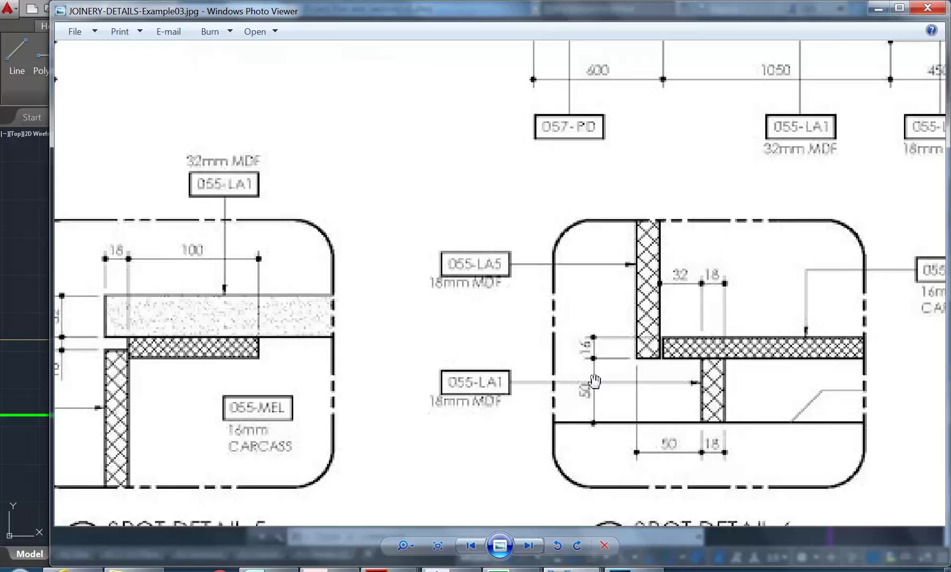
# Step: Return to AutoCAD and offset the front panel's outer line 50 inwards for the kickboard face
pyautogui.click(878, 10)
pyautogui.write('o')
pyautogui.press('Return')
pyautogui.write('50')
pyautogui.press('Return')
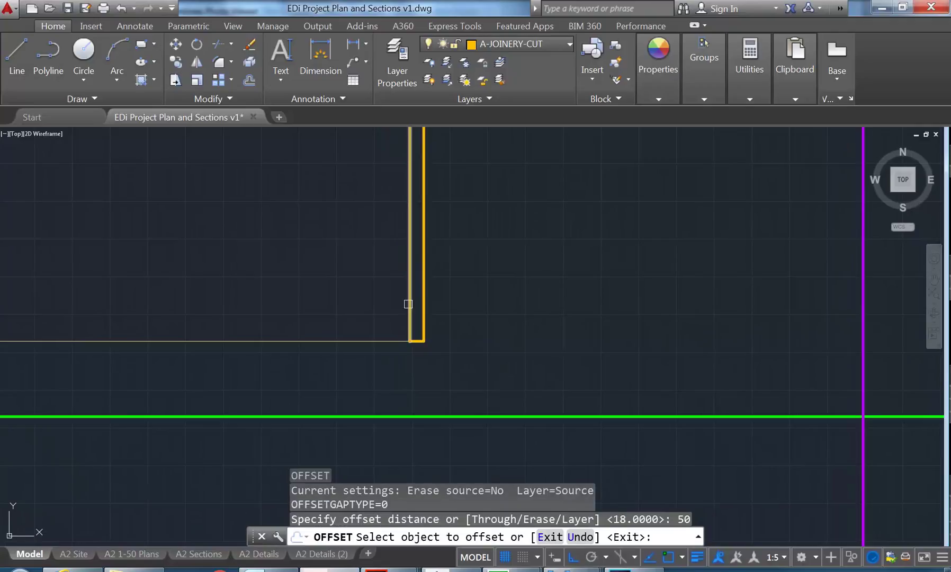
pyautogui.click(411, 304)
pyautogui.click(446, 336)
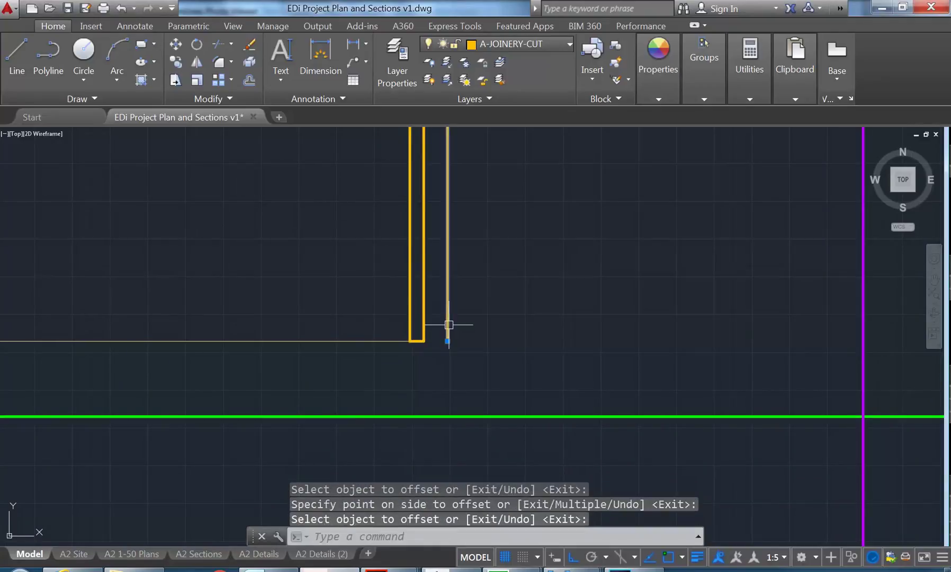
pyautogui.press('Return')
# Step: Stretch the kickboard face line's lower end down to the green floor line
pyautogui.click(447, 341)
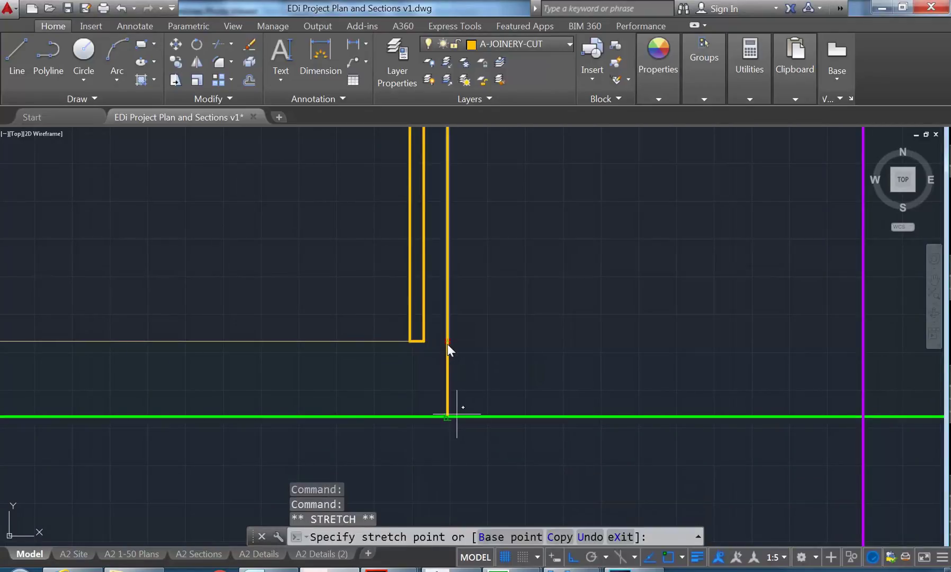
pyautogui.moveTo(430, 396); pyautogui.dragTo(415, 411, button='middle')
pyautogui.press('Escape')
pyautogui.press('Escape')
pyautogui.press('Escape')
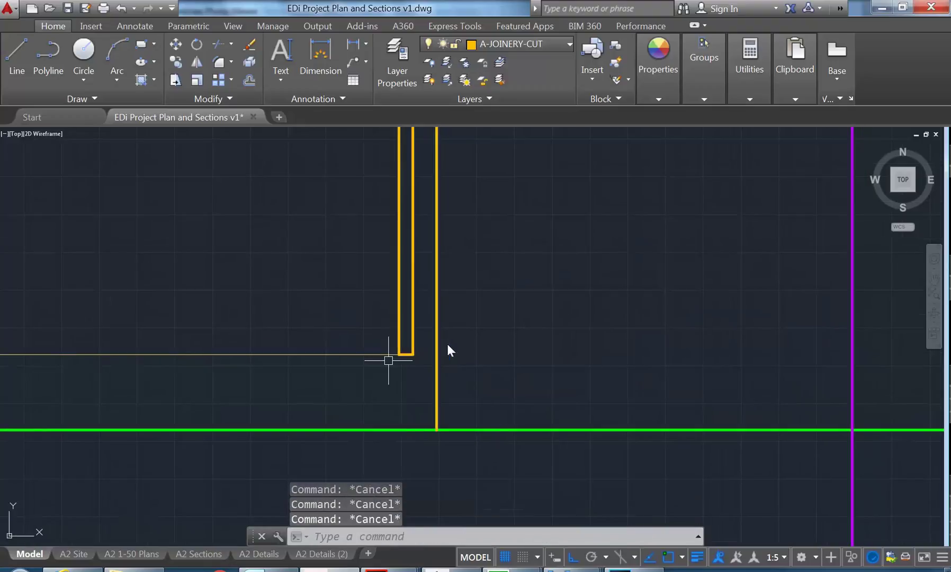
# Step: Draw a horizontal line from the front panel's inner bottom corner to the wall line as the base panel's underside
pyautogui.write('l')
pyautogui.press('Return')
pyautogui.click(413, 353)
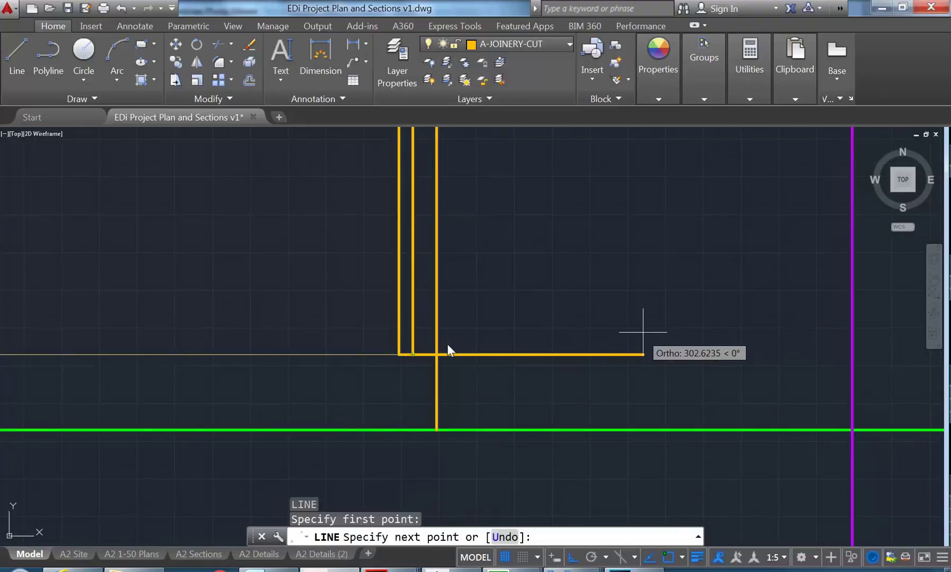
pyautogui.click(850, 354)
pyautogui.press('Return')
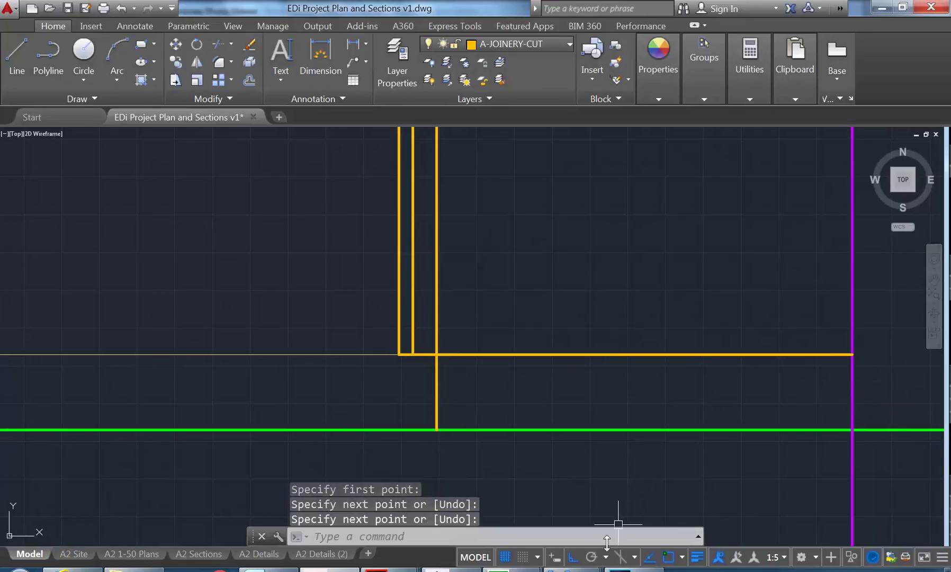
# Step: Offset the base panel's underside line 18 upwards to form its top face
pyautogui.moveTo(666, 518)
pyautogui.moveTo(578, 518)
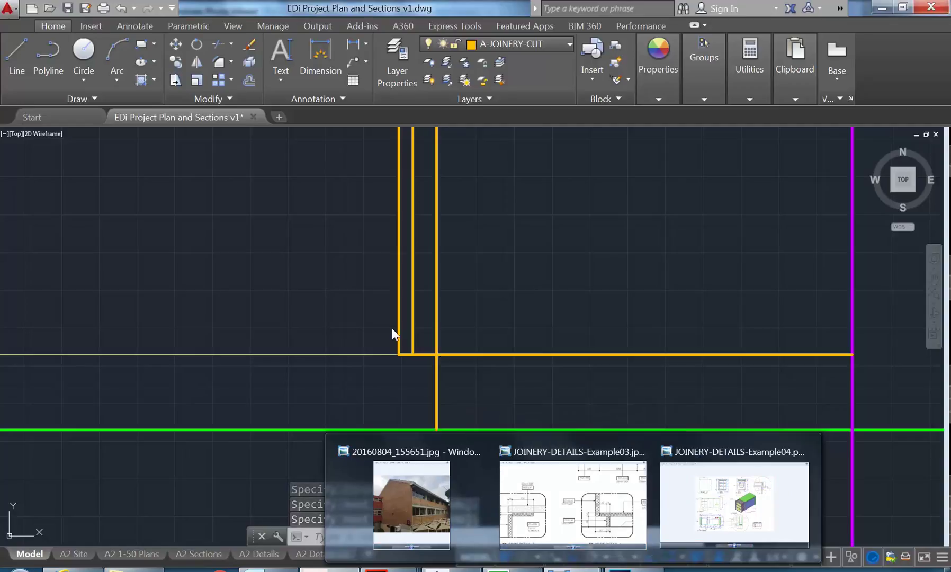
pyautogui.press('Escape')
pyautogui.press('Escape')
pyautogui.write('o')
pyautogui.press('Return')
pyautogui.write('18')
pyautogui.press('Return')
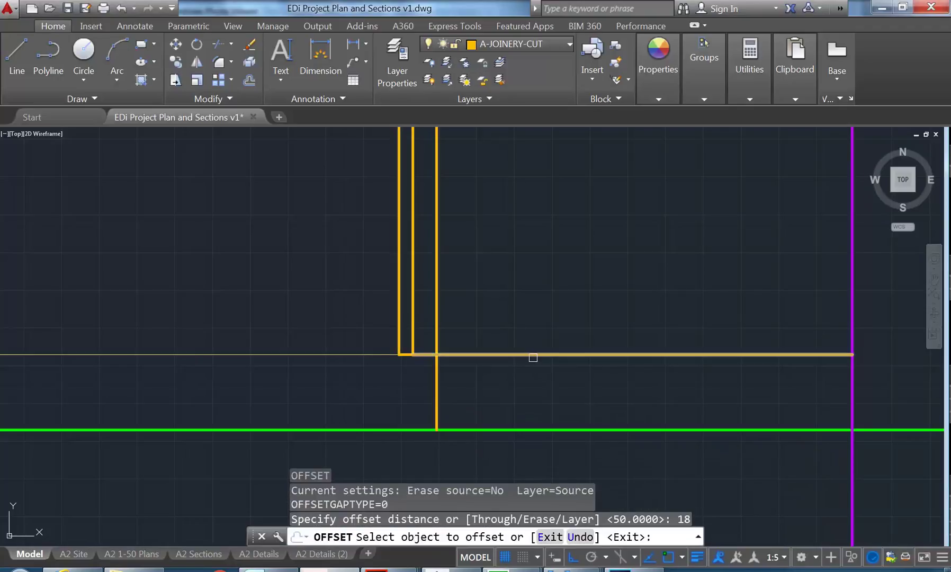
pyautogui.click(530, 355)
pyautogui.click(495, 281)
pyautogui.scroll(4, 399, 349)
# Step: Offset the front panel's inner vertical line 2 inwards to create a gap before the base panel
pyautogui.write('o')
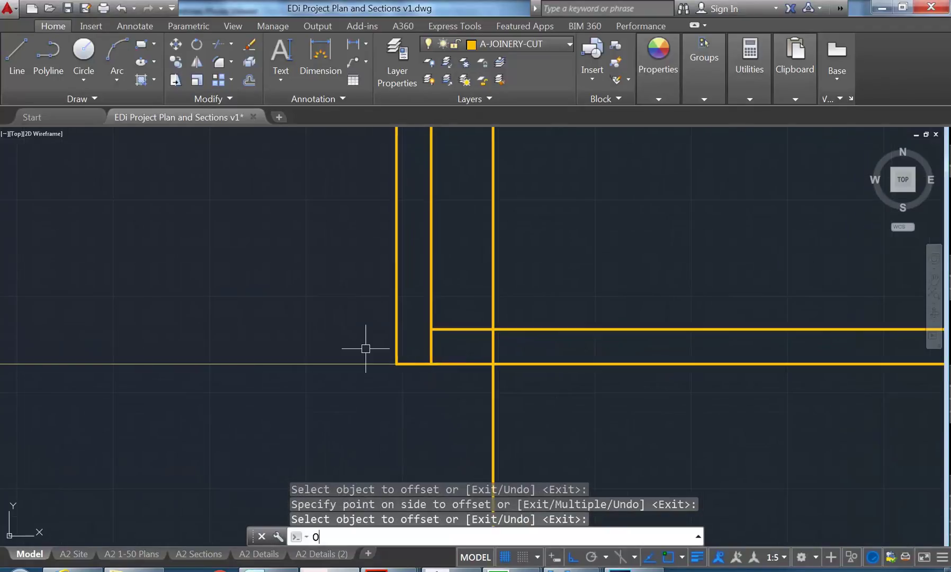
pyautogui.press('Return')
pyautogui.write('2')
pyautogui.press('Return')
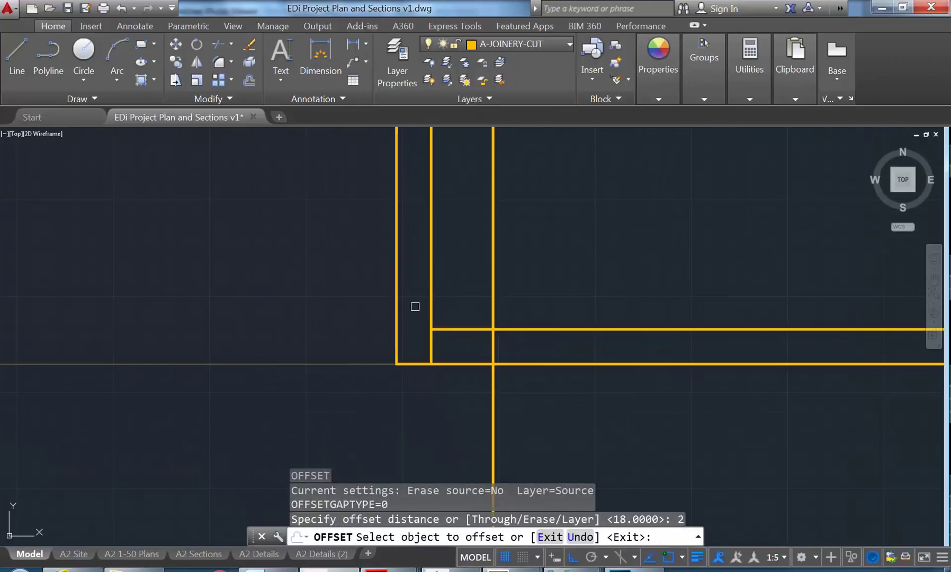
pyautogui.click(432, 296)
pyautogui.click(469, 295)
# Step: Fillet the gap line with the base panel's underside and top lines at radius 0 to square off the panel's end
pyautogui.scroll(5, 444, 345)
pyautogui.moveTo(420, 326); pyautogui.dragTo(438, 283, button='middle')
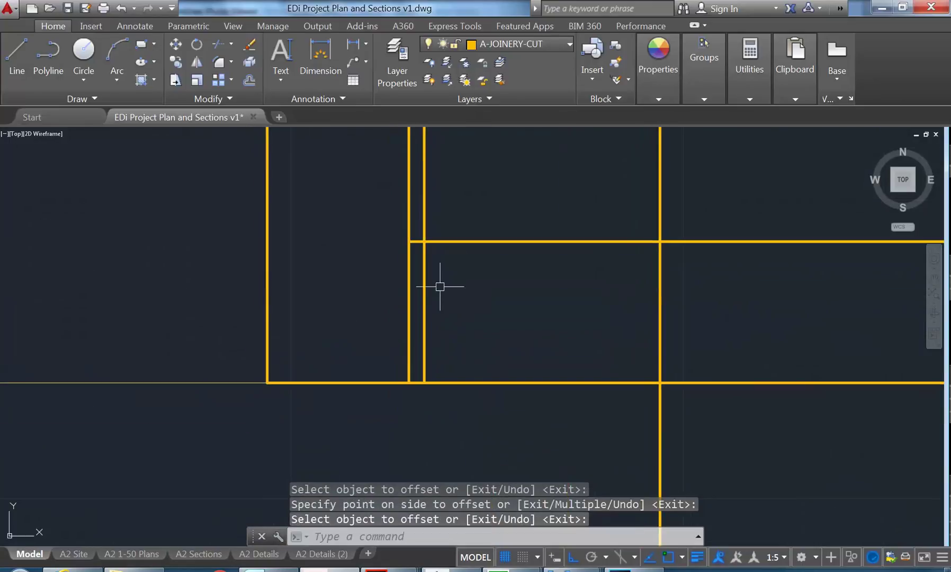
pyautogui.write('f')
pyautogui.press('Return')
pyautogui.click(442, 381)
pyautogui.click(424, 364)
pyautogui.press('Return')
pyautogui.click(425, 303)
pyautogui.click(442, 243)
# Step: Trim the kickboard face line above the base panel's underside
pyautogui.scroll(-6, 414, 297)
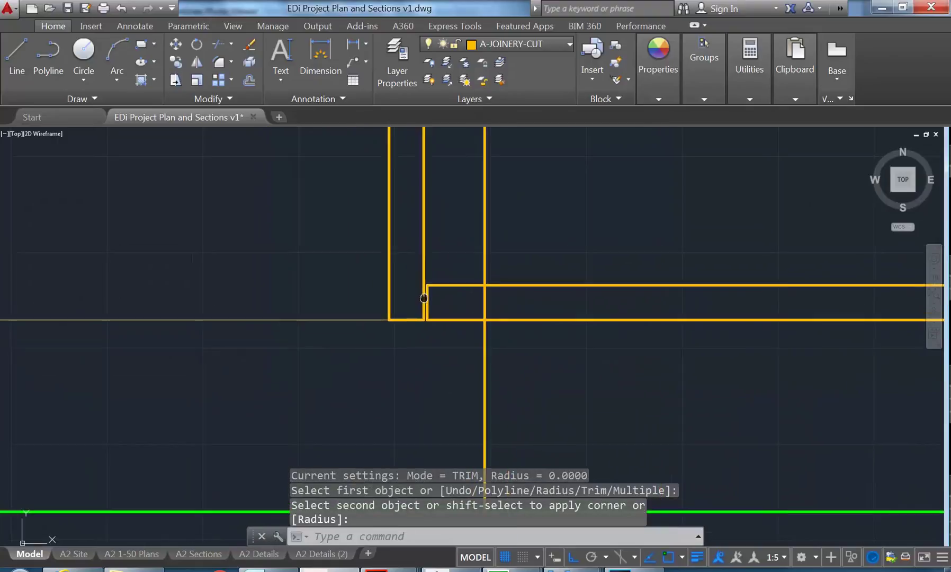
pyautogui.write('tr')
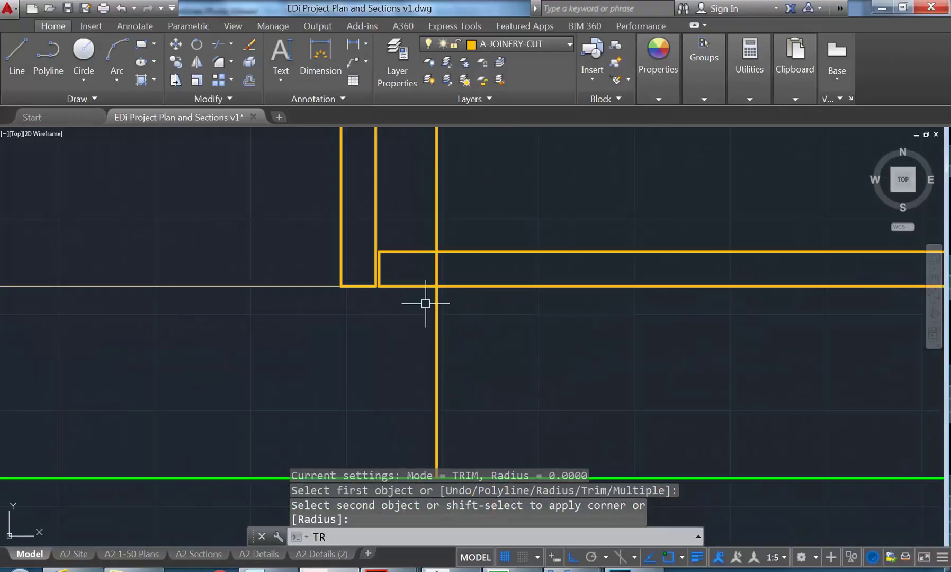
pyautogui.press('Return')
pyautogui.click(469, 286)
pyautogui.press('Return')
pyautogui.click(431, 267)
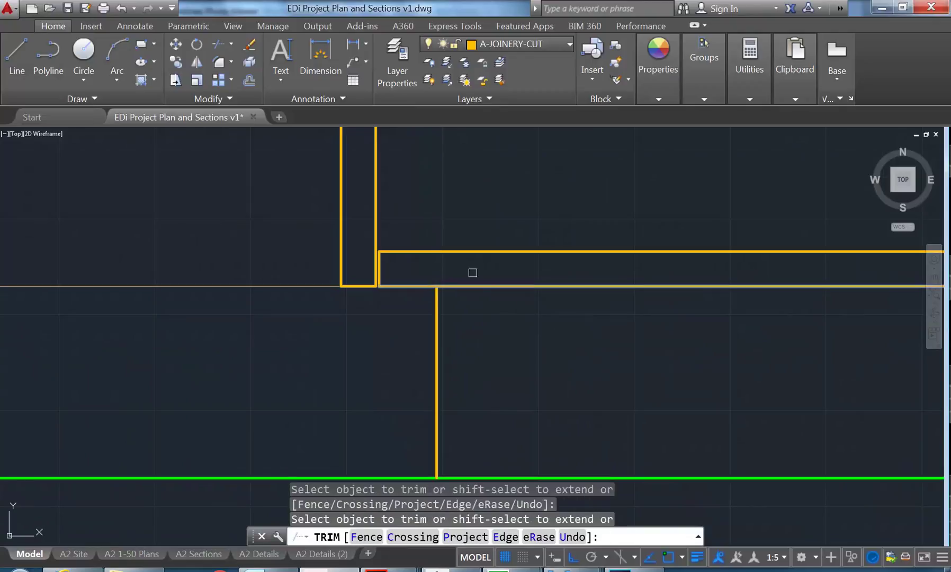
pyautogui.press('Return')
# Step: Offset the kickboard face line 18 inwards and the wall line 18 towards the bench for the front and rear supports
pyautogui.scroll(-5, 398, 321)
pyautogui.scroll(2, 474, 311)
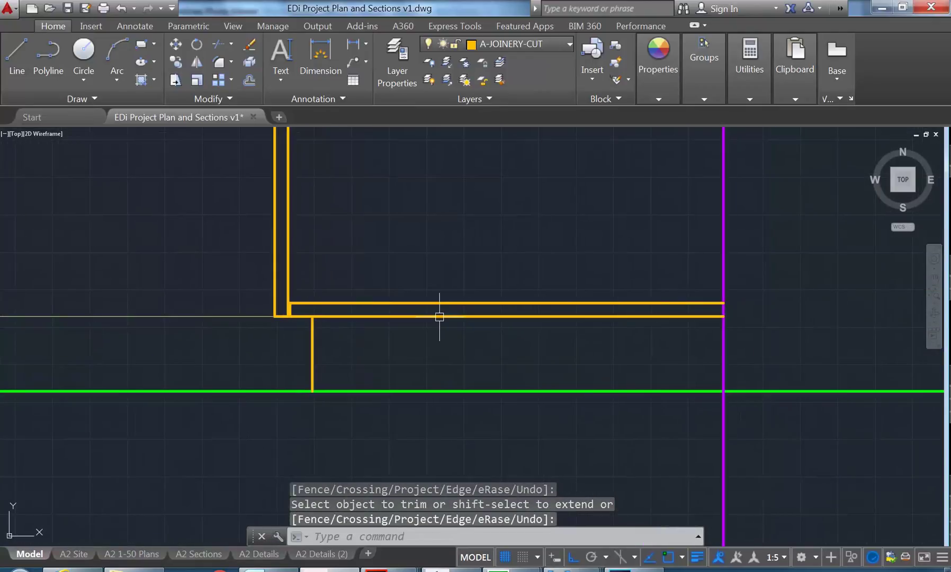
pyautogui.write('o')
pyautogui.press('Return')
pyautogui.press('Return')
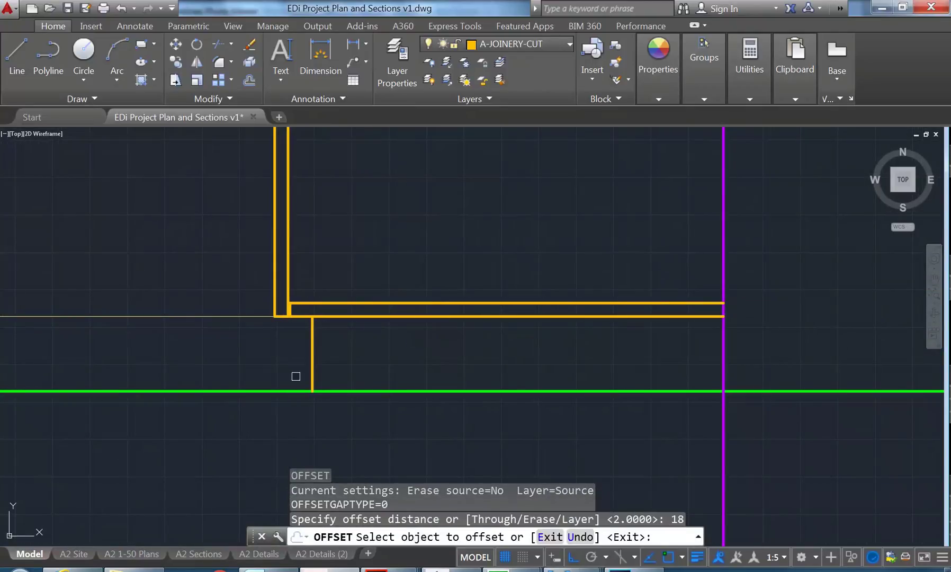
pyautogui.click(312, 368)
pyautogui.click(389, 366)
pyautogui.click(723, 343)
pyautogui.click(679, 347)
pyautogui.press('Return')
# Step: Trim the offset wall line above the base panel's underside and below the floor line
pyautogui.moveTo(675, 347); pyautogui.dragTo(574, 324, button='middle')
pyautogui.scroll(2, 609, 335)
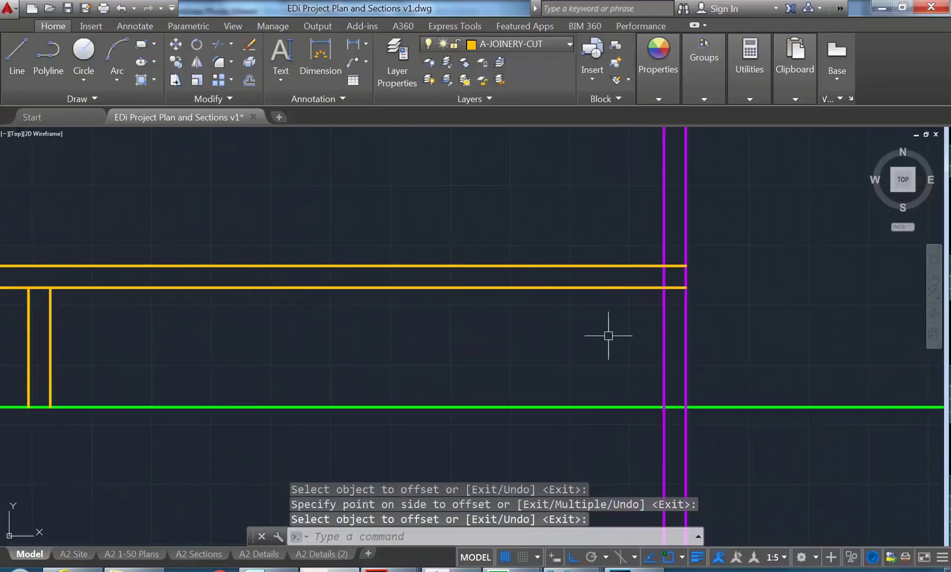
pyautogui.write('TR')
pyautogui.press('Return')
pyautogui.click(629, 288)
pyautogui.click(633, 336)
pyautogui.click(606, 442)
pyautogui.press('Return')
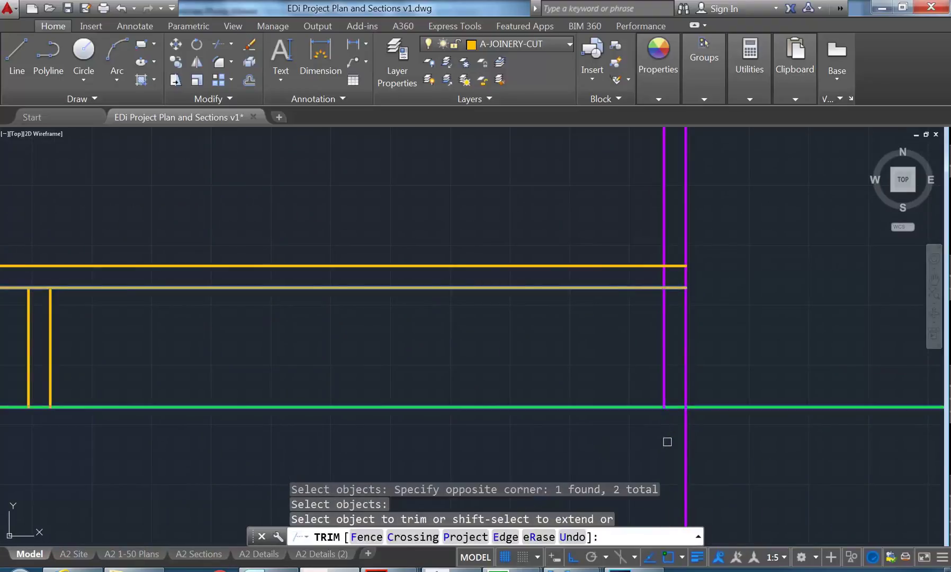
pyautogui.click(666, 442)
pyautogui.click(653, 279)
pyautogui.click(664, 247)
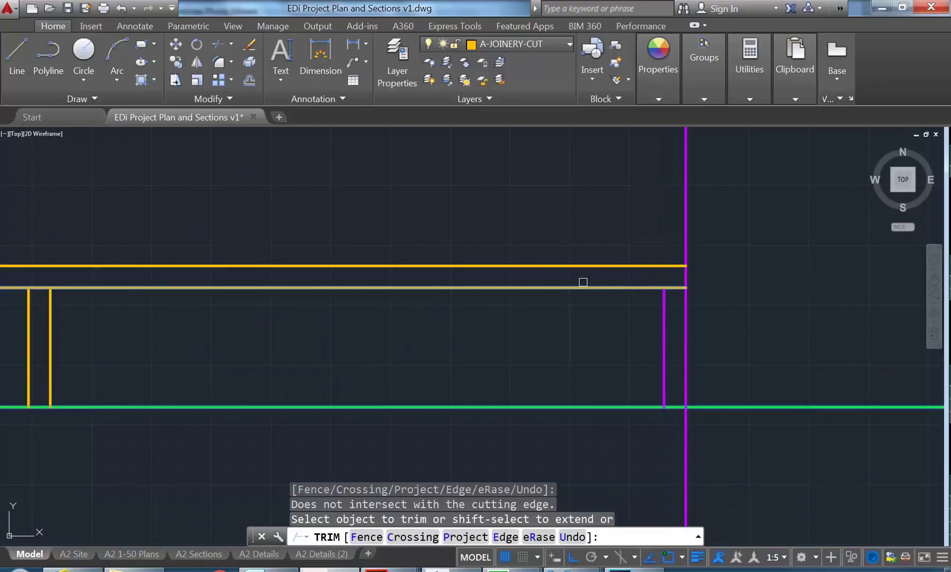
pyautogui.press('Return')
# Step: Move the trimmed rear support line to the A-JOINERY-CUT layer
pyautogui.click(677, 334)
pyautogui.click(645, 350)
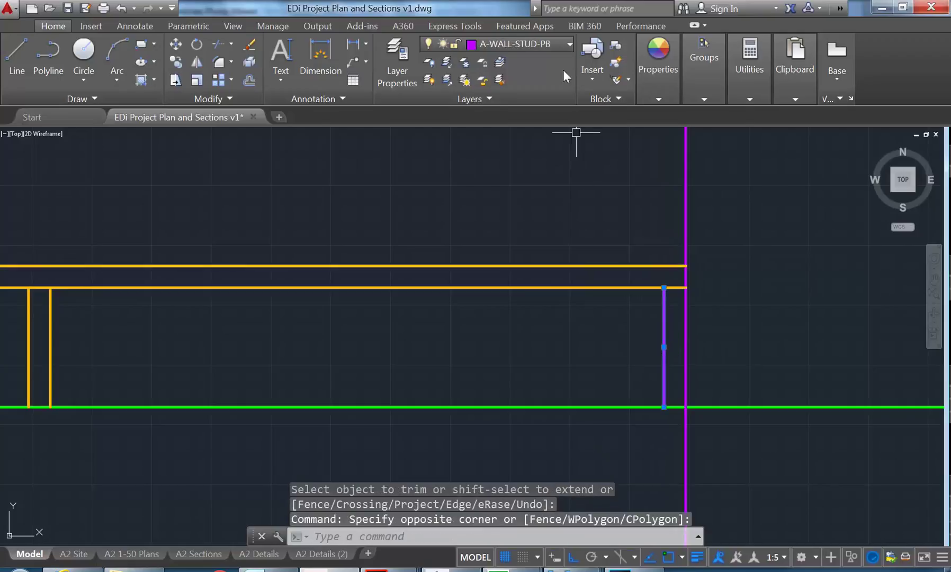
pyautogui.click(527, 46)
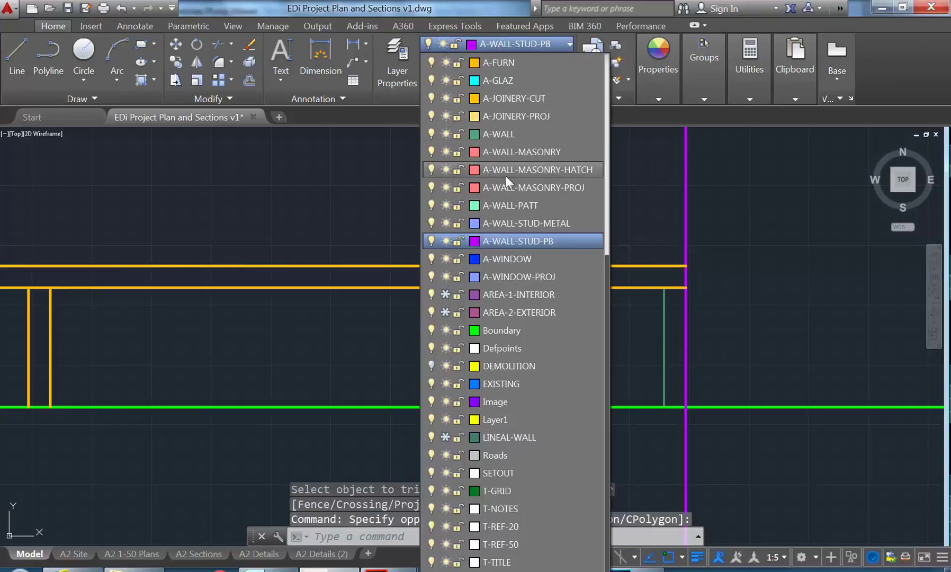
pyautogui.click(512, 98)
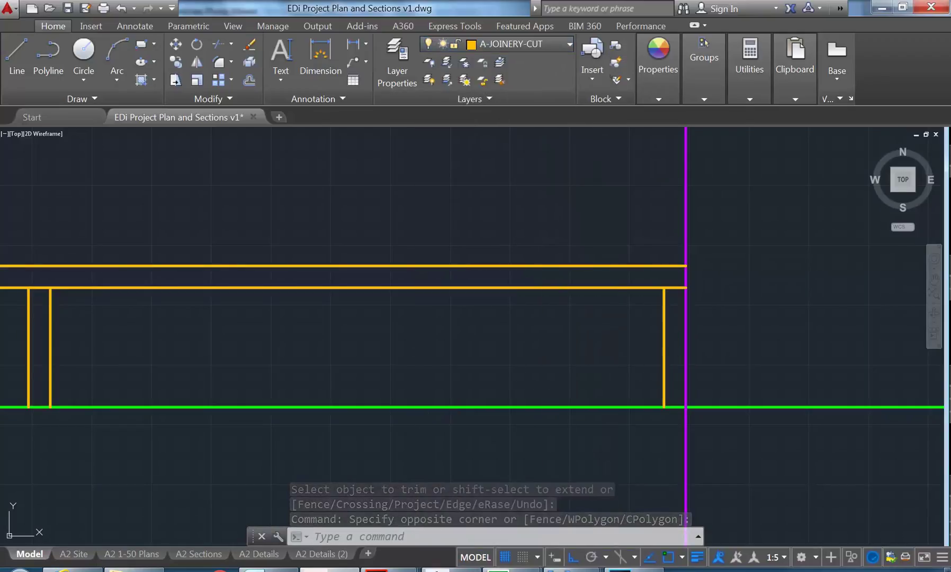
# Step: Examine the benchtop, rail and front panel junction in Spot Detail 5 of JOINERY-DETAILS-Example03.jpg
pyautogui.press('Escape')
pyautogui.press('Escape')
pyautogui.scroll(-5, 501, 368)
pyautogui.scroll(2, 498, 364)
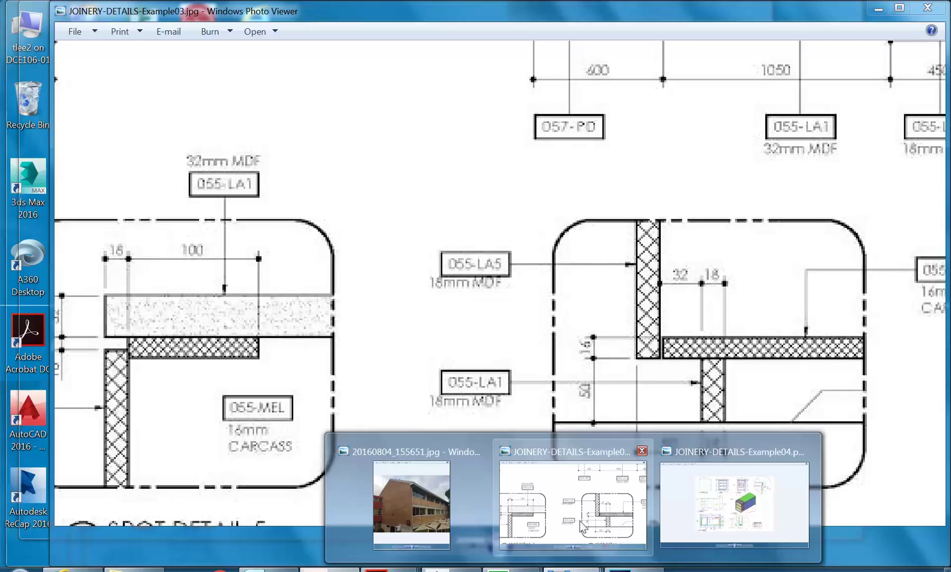
pyautogui.click(629, 531)
pyautogui.moveTo(214, 343); pyautogui.dragTo(399, 342)
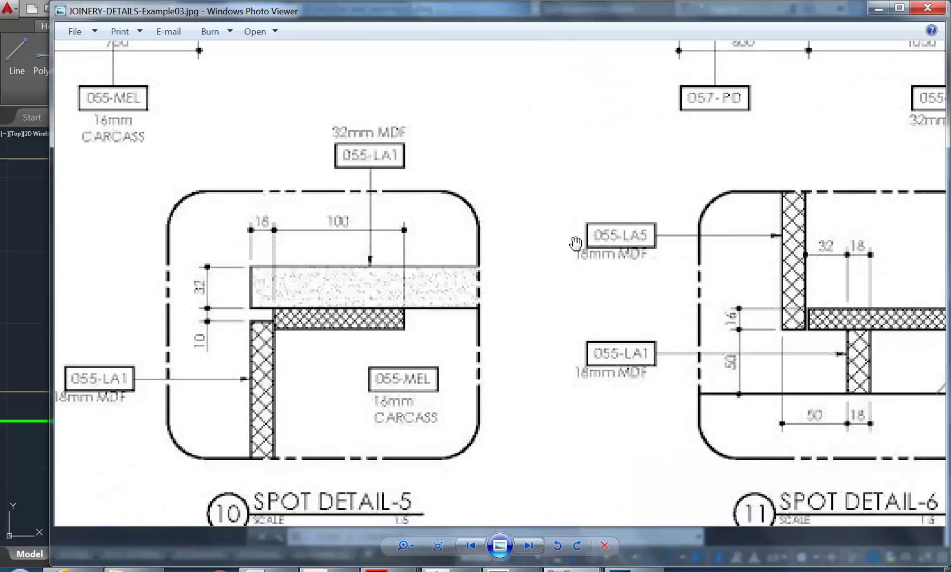
pyautogui.click(877, 10)
pyautogui.scroll(6, 385, 168)
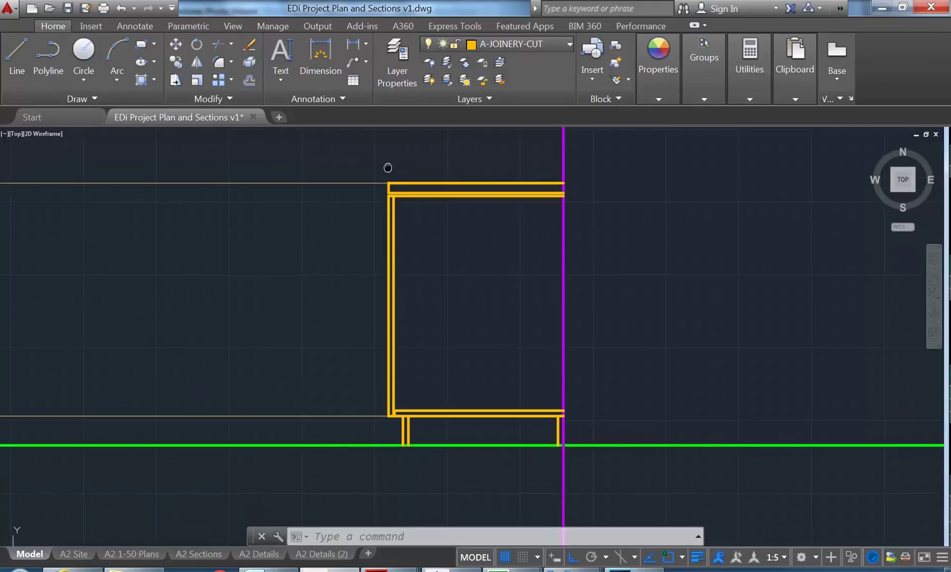
pyautogui.scroll(2, 399, 261)
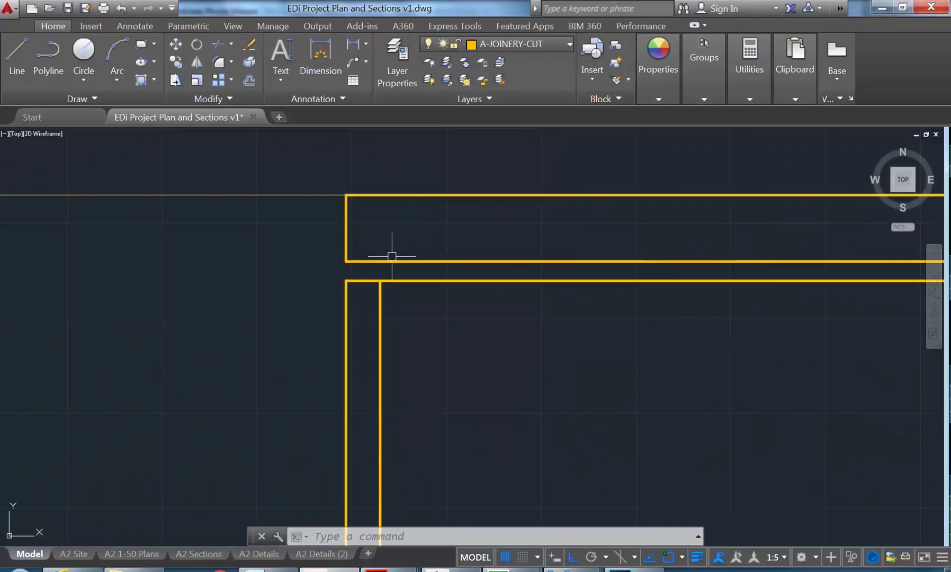
pyautogui.write('l')
pyautogui.press('Return')
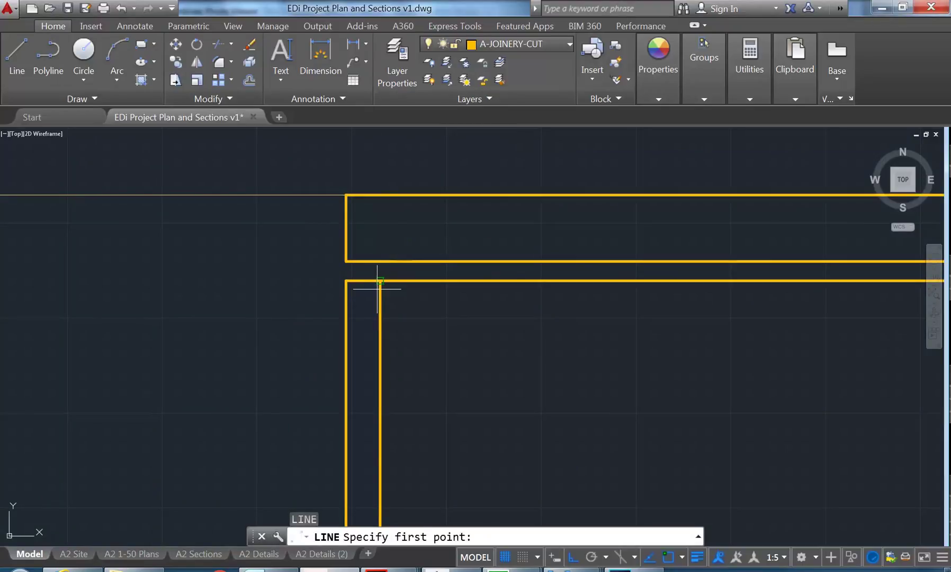
pyautogui.press('Escape')
pyautogui.press('Escape')
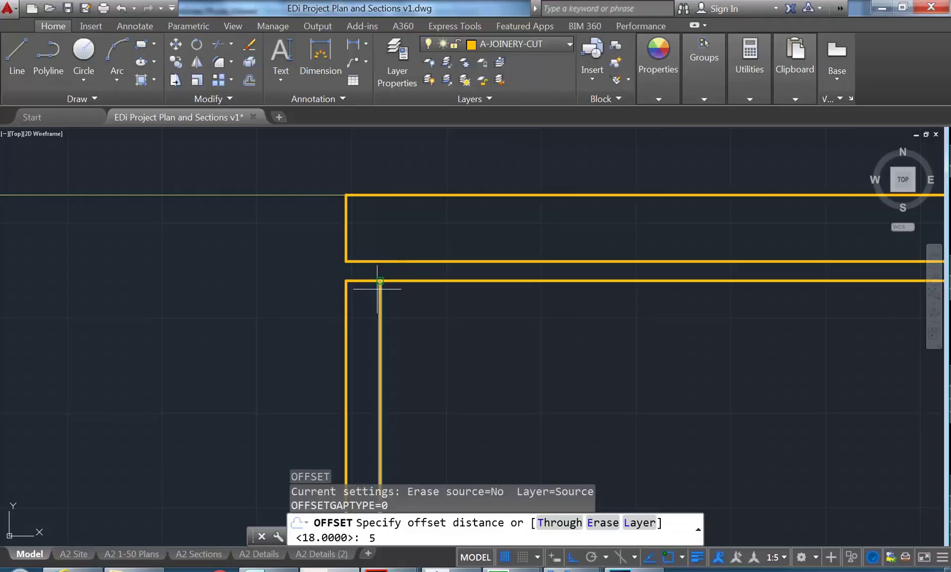
# Step: Offset the front panel's inner line 50 towards the wall
pyautogui.press('Return')
pyautogui.click(380, 303)
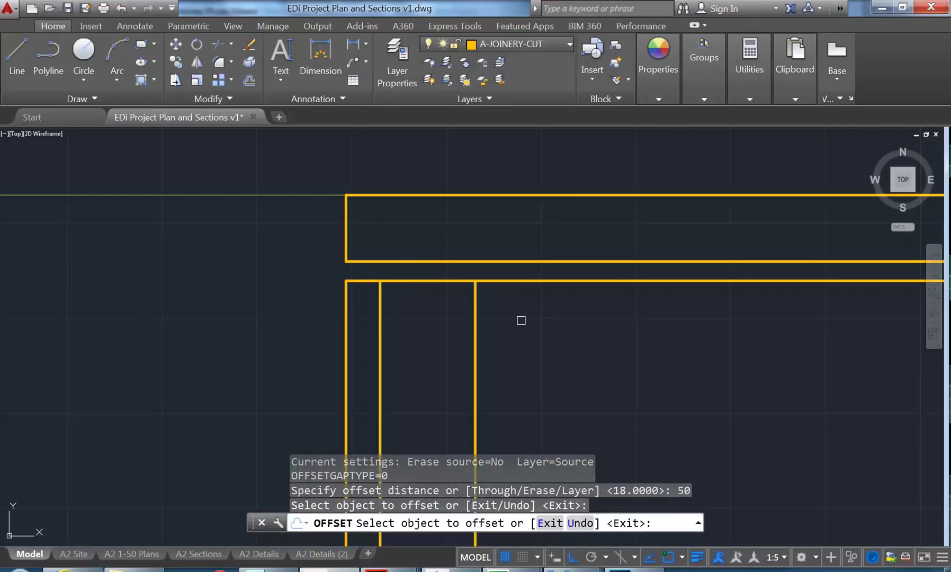
pyautogui.click(521, 320)
pyautogui.press('Return')
# Step: Stretch the upper end of the offset vertical line up to the underside of the benchtop
pyautogui.click(479, 324)
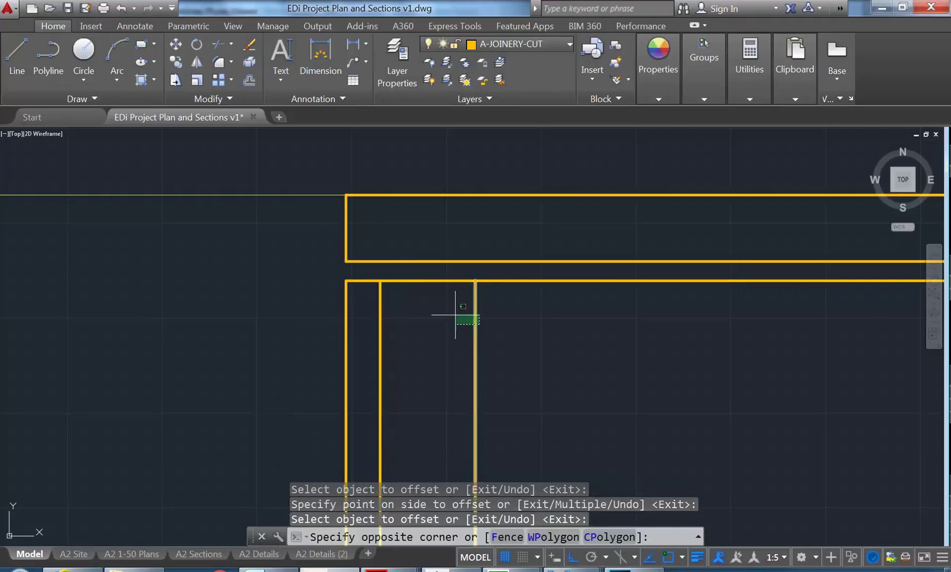
pyautogui.click(467, 276)
pyautogui.click(475, 280)
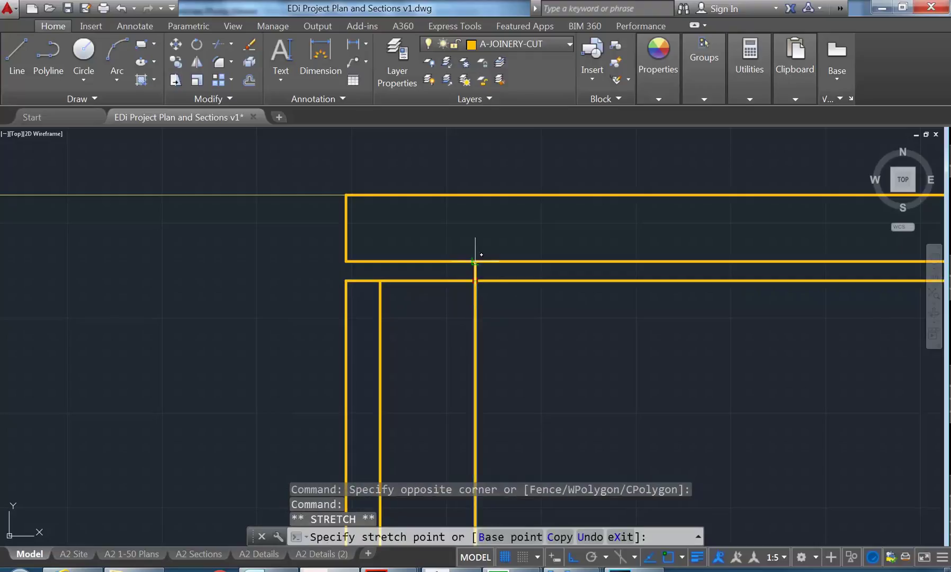
pyautogui.press('Escape')
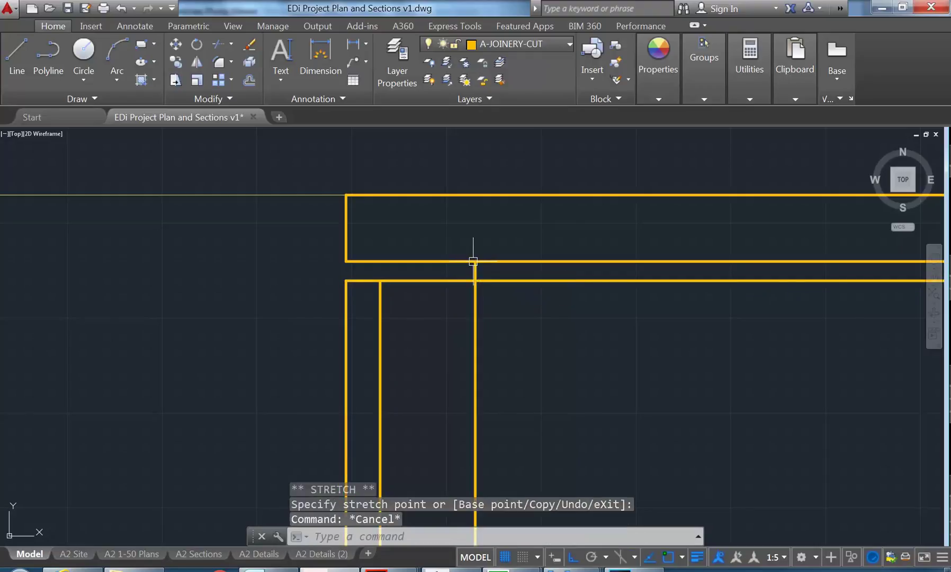
# Step: Examine the kitchen floor plan with its bench outlines and section markers beneath the elevation
pyautogui.scroll(-5, 404, 374)
pyautogui.moveTo(404, 373); pyautogui.dragTo(450, 291, button='middle')
pyautogui.scroll(-3, 400, 315)
pyautogui.moveTo(350, 335)
pyautogui.mouseDown(button='middle')
pyautogui.moveTo(420, 273)
pyautogui.moveTo(398, 166)
pyautogui.mouseUp(button='middle')
pyautogui.scroll(4, 387, 405)
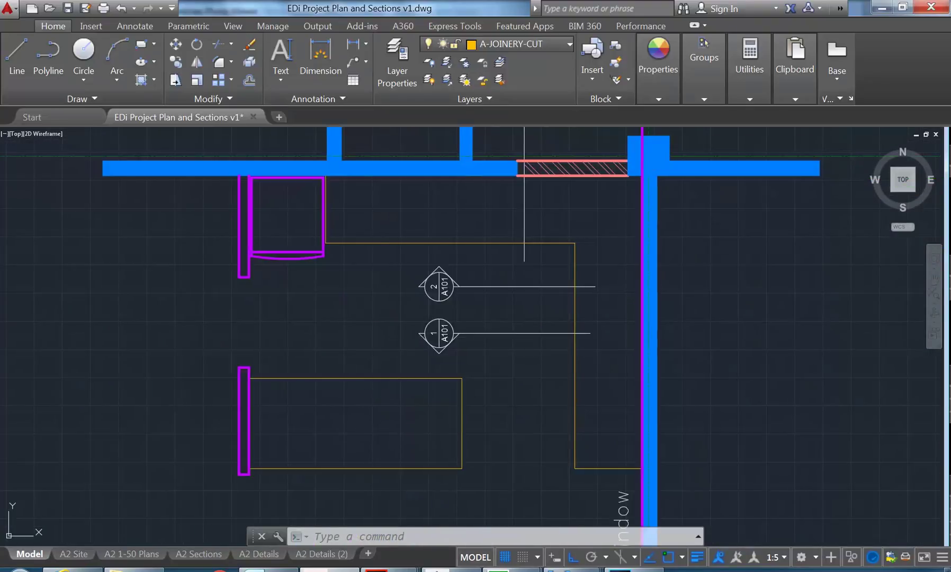
pyautogui.scroll(-3, 385, 401)
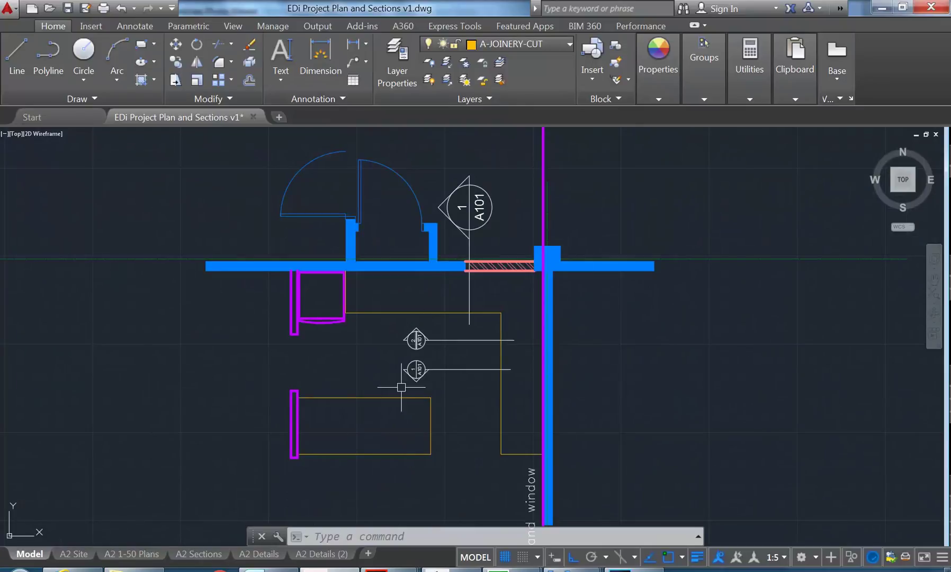
pyautogui.scroll(2, 344, 361)
pyautogui.moveTo(351, 366); pyautogui.dragTo(343, 328, button='middle')
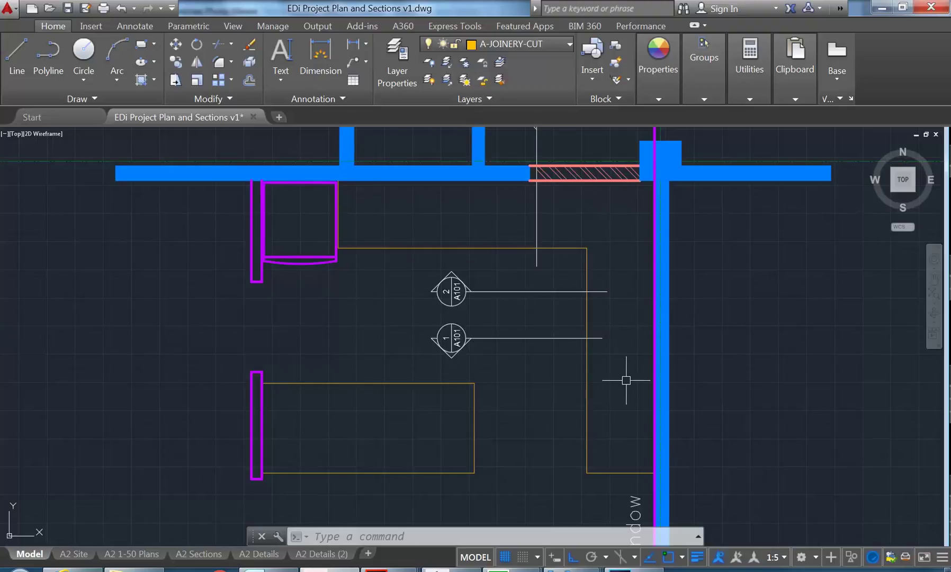
pyautogui.moveTo(660, 342)
pyautogui.scroll(-4, 494, 311)
pyautogui.moveTo(493, 313)
pyautogui.mouseDown(button='middle')
pyautogui.moveTo(471, 382)
pyautogui.moveTo(466, 461)
pyautogui.moveTo(452, 426)
pyautogui.moveTo(450, 451)
pyautogui.mouseUp(button='middle')
pyautogui.scroll(-2, 425, 384)
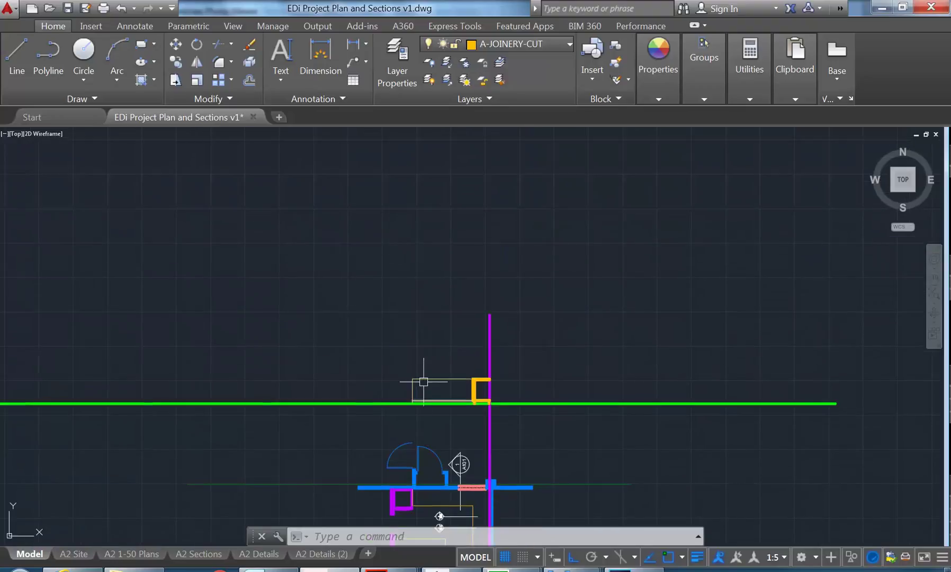
# Step: Offset the benchtop's underside line 18 downwards for the under-bench rail
pyautogui.scroll(7, 435, 301)
pyautogui.scroll(2, 396, 258)
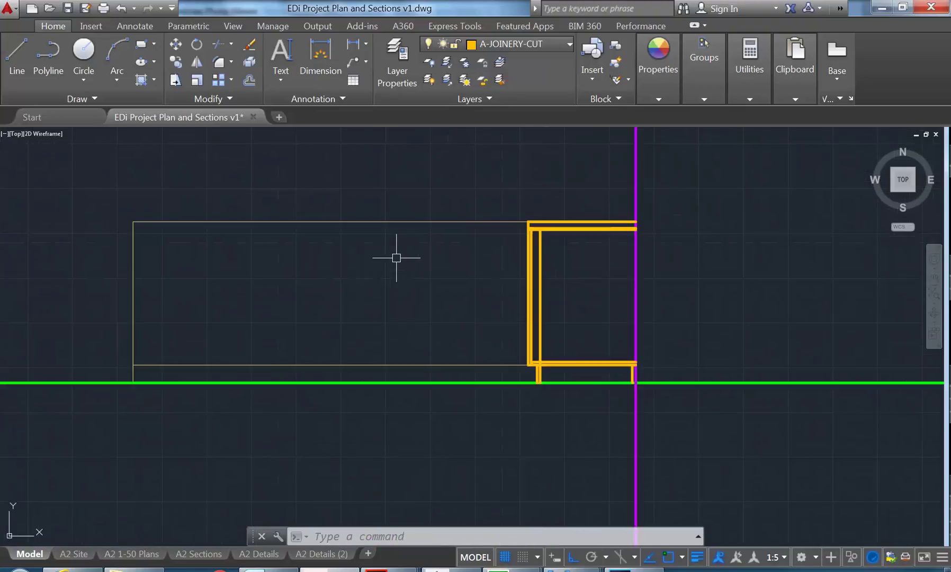
pyautogui.scroll(5, 530, 215)
pyautogui.scroll(4, 567, 259)
pyautogui.moveTo(584, 291); pyautogui.dragTo(537, 283, button='middle')
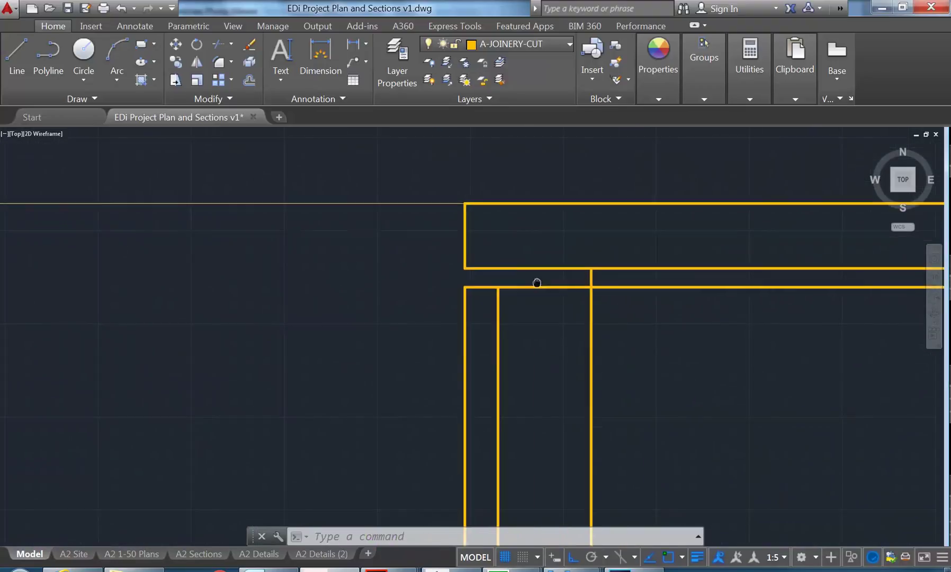
pyautogui.write('o')
pyautogui.press('Return')
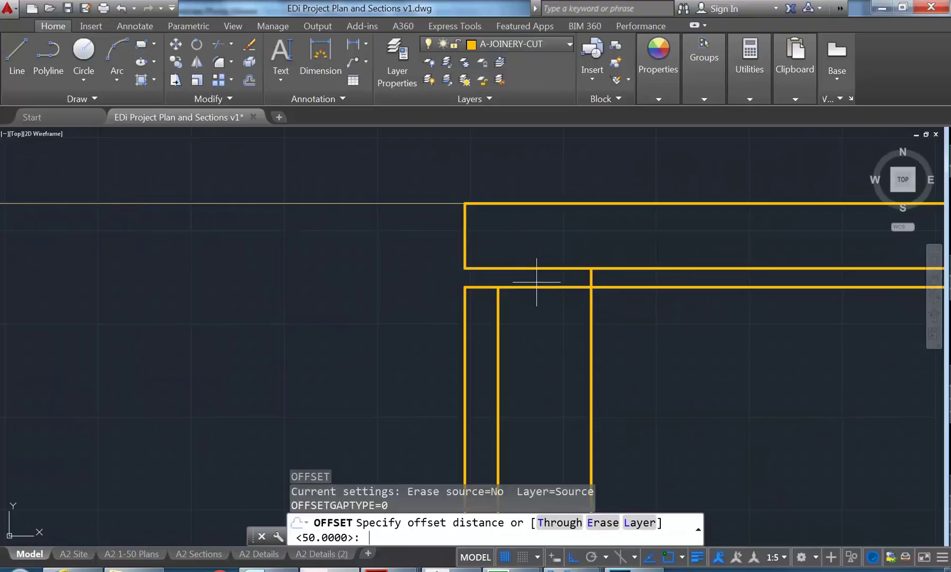
pyautogui.write('18')
pyautogui.press('Return')
pyautogui.click(544, 268)
pyautogui.click(544, 317)
pyautogui.press('Return')
# Step: Fillet the rail's lower line at radius 0 with its vertical end line and with the front panel's inner line
pyautogui.write('f')
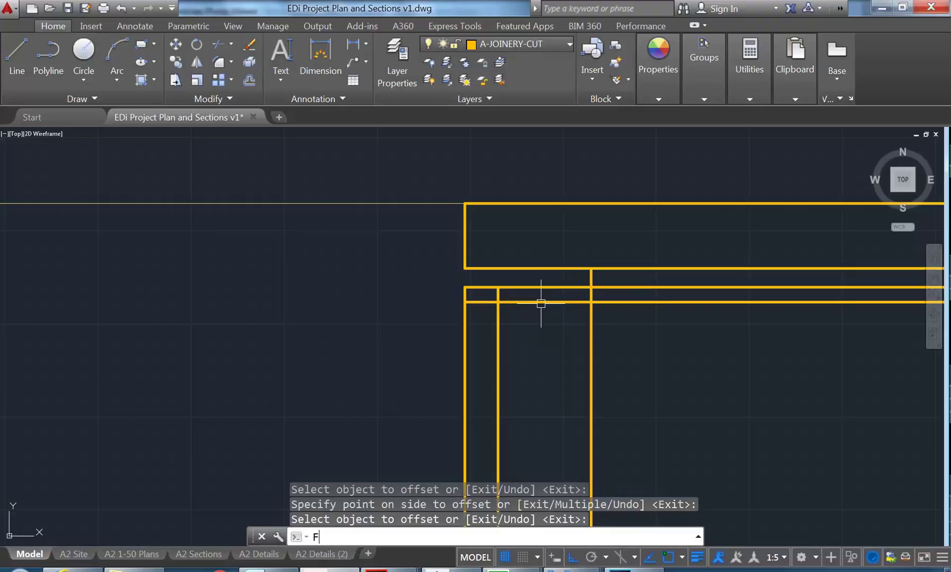
pyautogui.press('Return')
pyautogui.click(590, 278)
pyautogui.click(489, 303)
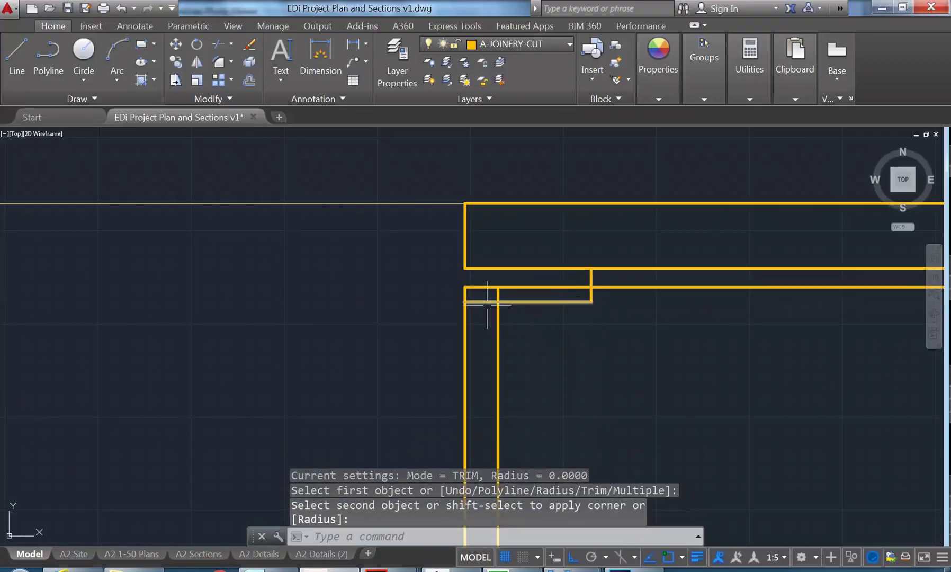
pyautogui.press('Return')
pyautogui.scroll(3, 494, 297)
pyautogui.click(518, 305)
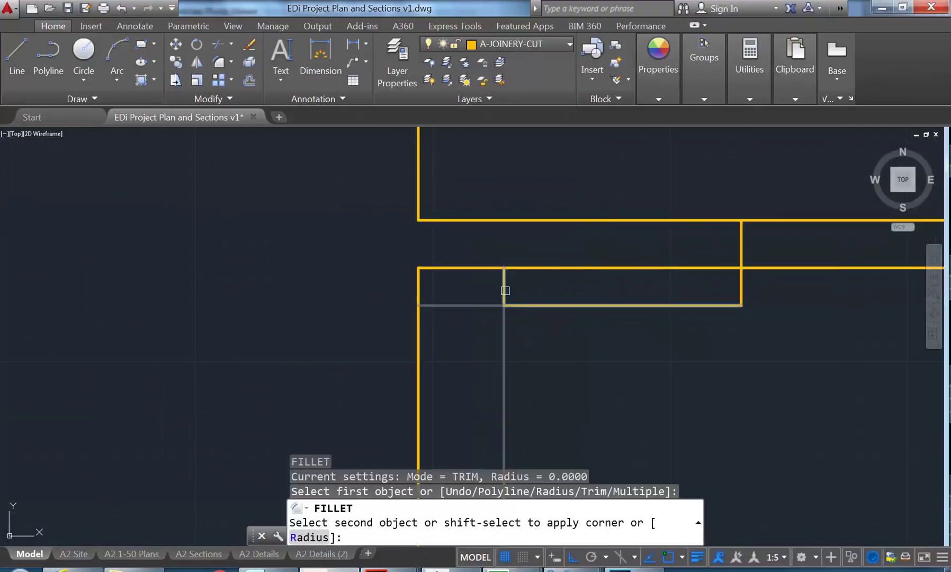
pyautogui.click(503, 317)
# Step: Fillet the front panel's top edge with its inner line and extend that inner line to the benchtop's underside
pyautogui.press('Return')
pyautogui.click(503, 296)
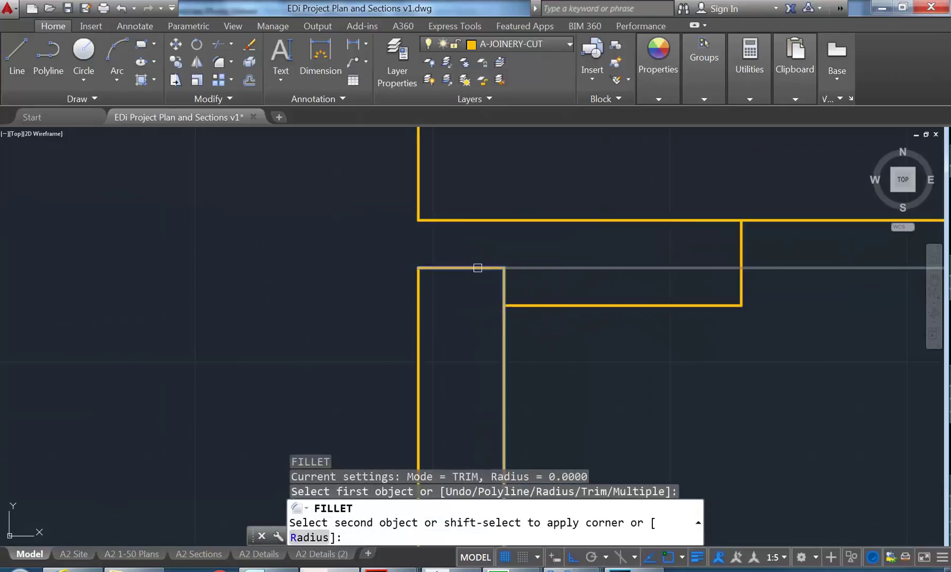
pyautogui.click(482, 269)
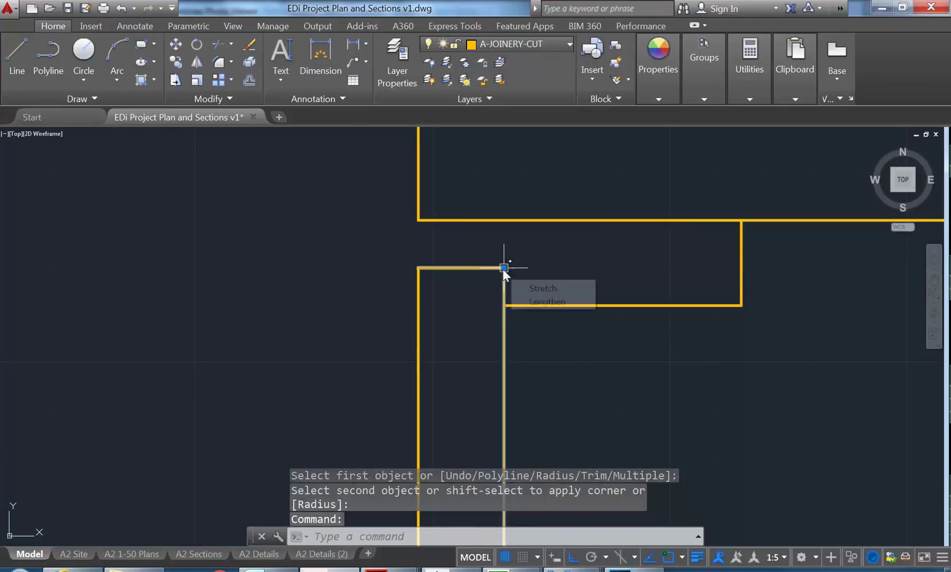
pyautogui.click(504, 268)
pyautogui.press('Escape')
pyautogui.press('Escape')
# Step: Stretch the under-bench rail's free end 20 towards the wall
pyautogui.scroll(-3, 458, 232)
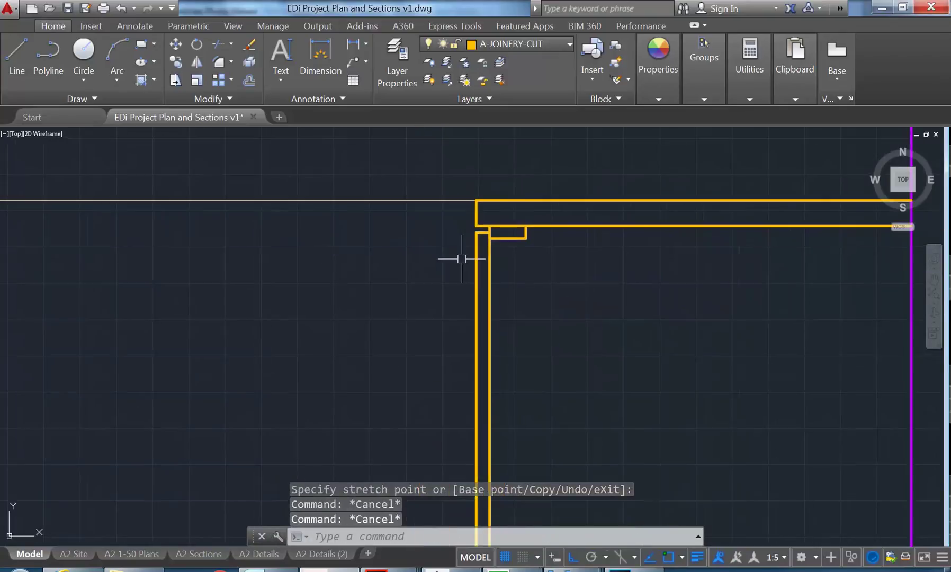
pyautogui.scroll(2, 516, 250)
pyautogui.write('s')
pyautogui.press('Return')
pyautogui.click(563, 195)
pyautogui.click(514, 266)
pyautogui.press('Return')
pyautogui.click(510, 269)
pyautogui.write('2')
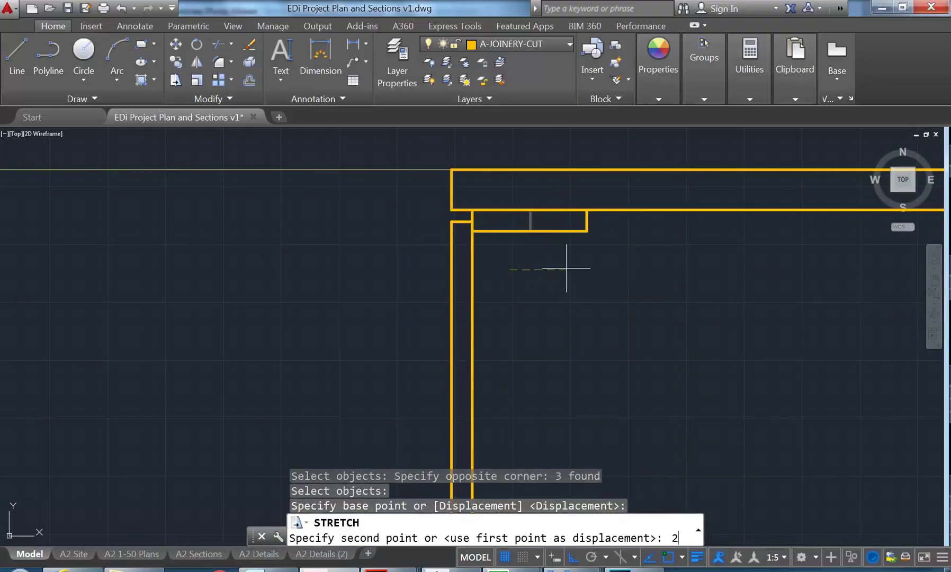
pyautogui.write('0')
pyautogui.press('Return')
pyautogui.scroll(-3, 529, 262)
# Step: Examine Elevations C and D and the spot details in JOINERY-DETAILS-Example03.jpg for the drawer unit and cabinet layout
pyautogui.moveTo(493, 258); pyautogui.dragTo(472, 294, button='middle')
pyautogui.scroll(2, 471, 268)
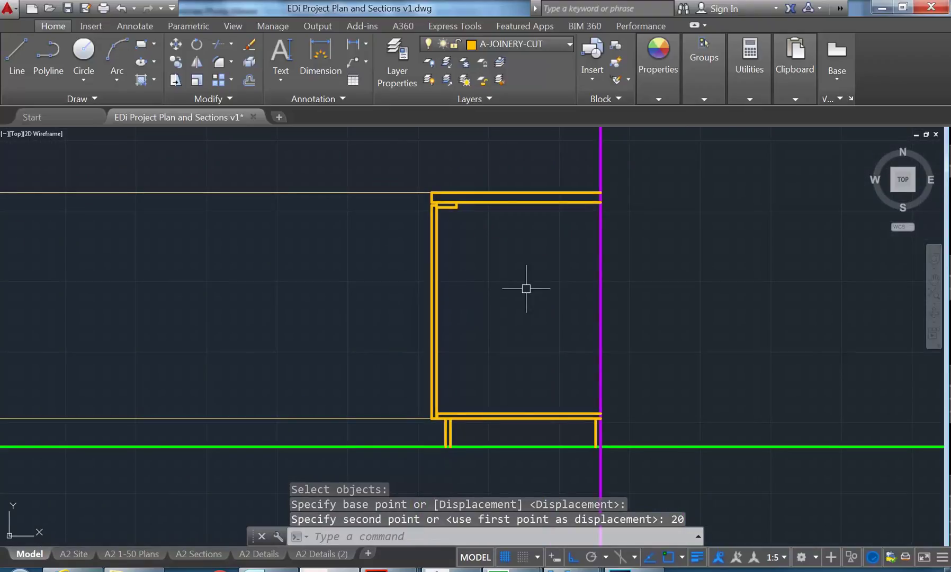
pyautogui.moveTo(572, 569)
pyautogui.click(546, 521)
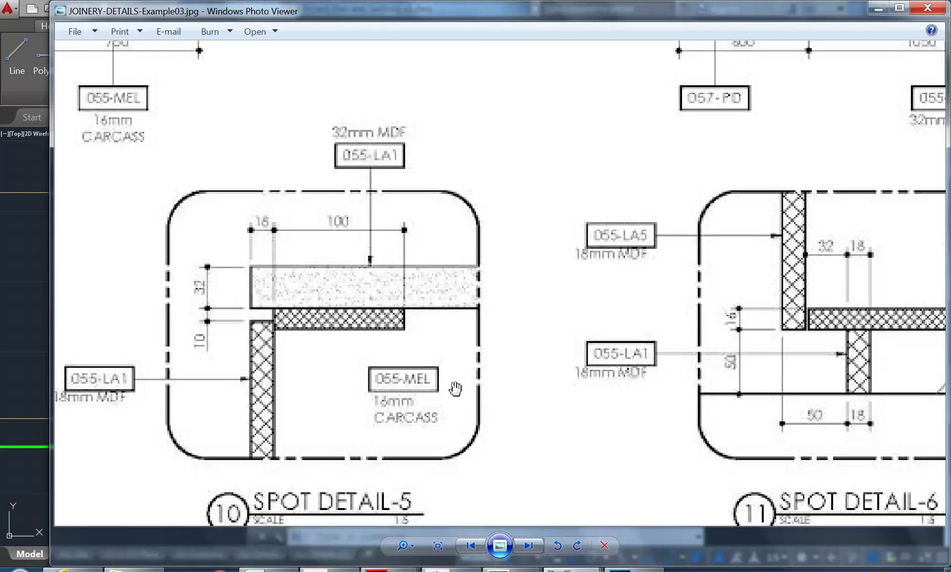
pyautogui.scroll(-3, 594, 262)
pyautogui.scroll(2, 329, 116)
pyautogui.scroll(-2, 329, 116)
pyautogui.moveTo(328, 116)
pyautogui.mouseDown()
pyautogui.moveTo(240, 157)
pyautogui.moveTo(104, 167)
pyautogui.moveTo(397, 226)
pyautogui.mouseUp()
pyautogui.scroll(3, 444, 298)
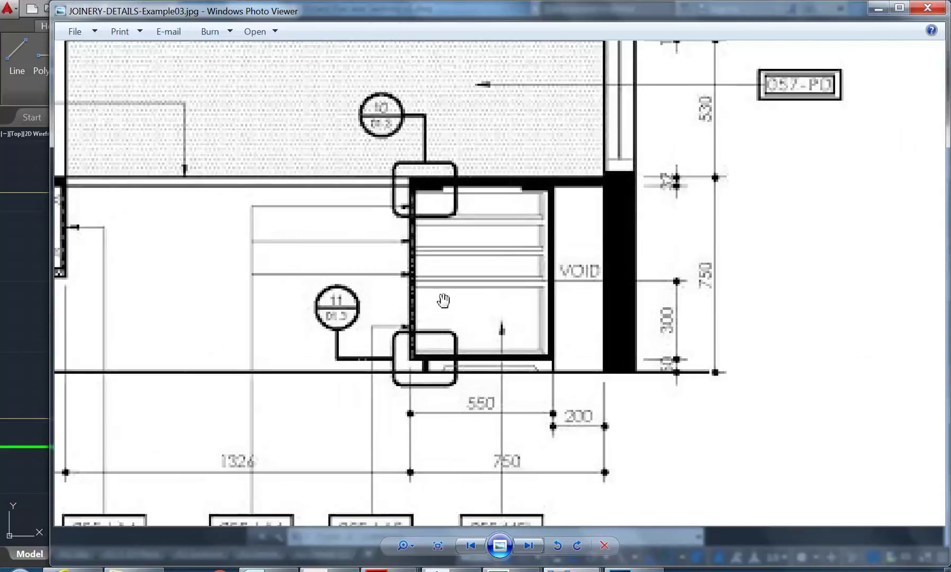
pyautogui.scroll(-2, 444, 301)
pyautogui.moveTo(302, 319); pyautogui.dragTo(401, 306)
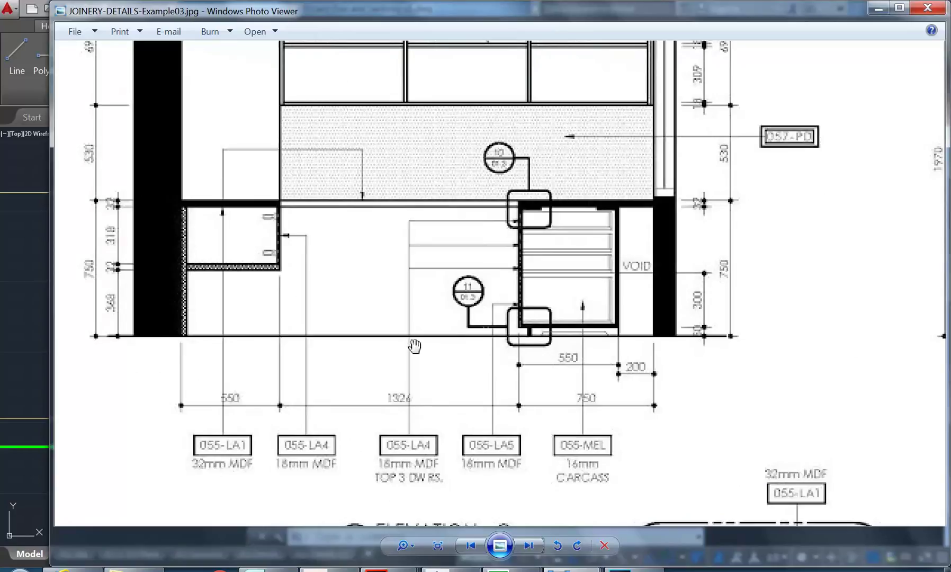
pyautogui.scroll(-5, 423, 345)
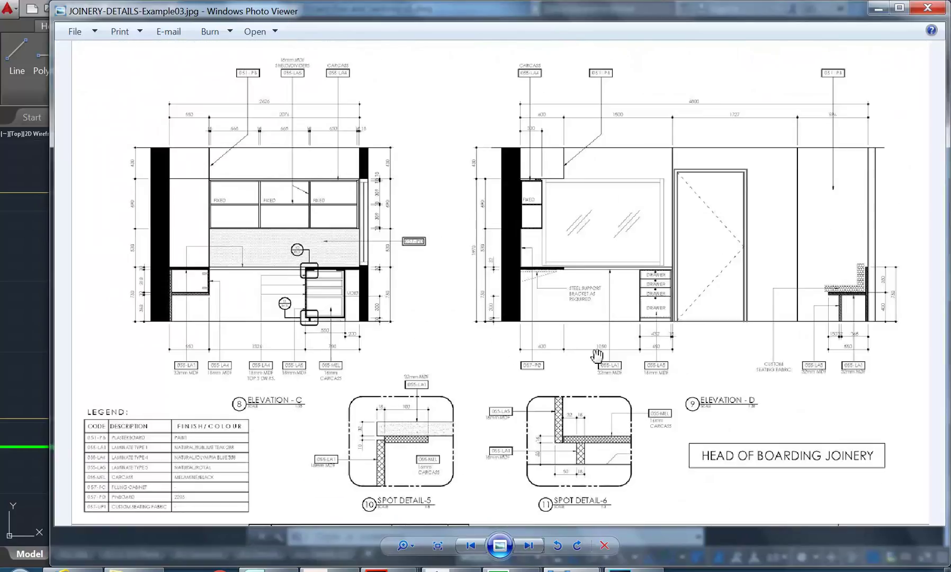
pyautogui.scroll(1, 597, 356)
pyautogui.moveTo(306, 345); pyautogui.dragTo(372, 349)
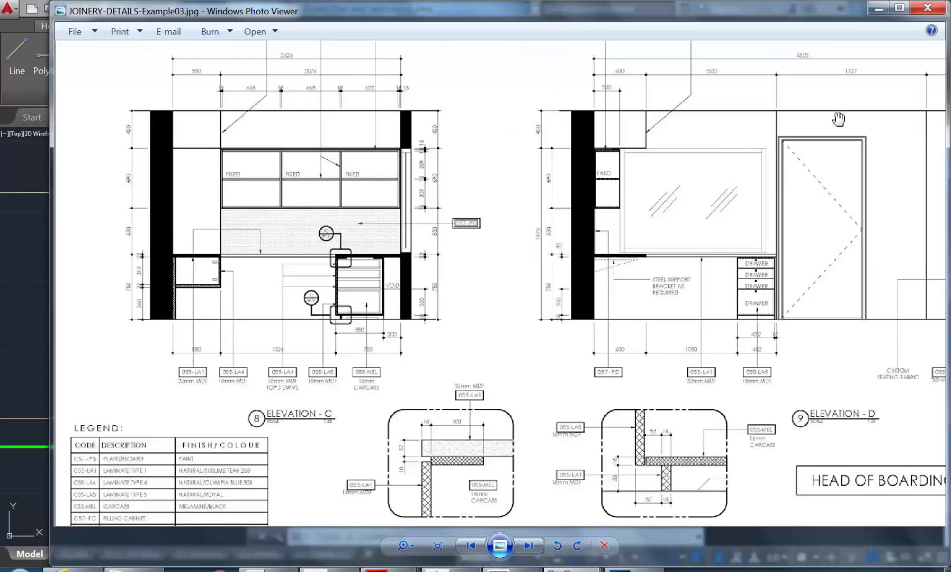
pyautogui.click(879, 9)
# Step: Compare the bench elevation with the kitchen floor plan below, including the fridge, door and bench edges
pyautogui.scroll(-2, 484, 260)
pyautogui.moveTo(484, 260); pyautogui.dragTo(526, 256, button='middle')
pyautogui.moveTo(377, 304); pyautogui.dragTo(480, 380, button='middle')
pyautogui.scroll(-4, 503, 351)
pyautogui.moveTo(463, 302)
pyautogui.mouseDown(button='middle')
pyautogui.moveTo(441, 257)
pyautogui.moveTo(431, 164)
pyautogui.moveTo(439, 262)
pyautogui.mouseUp(button='middle')
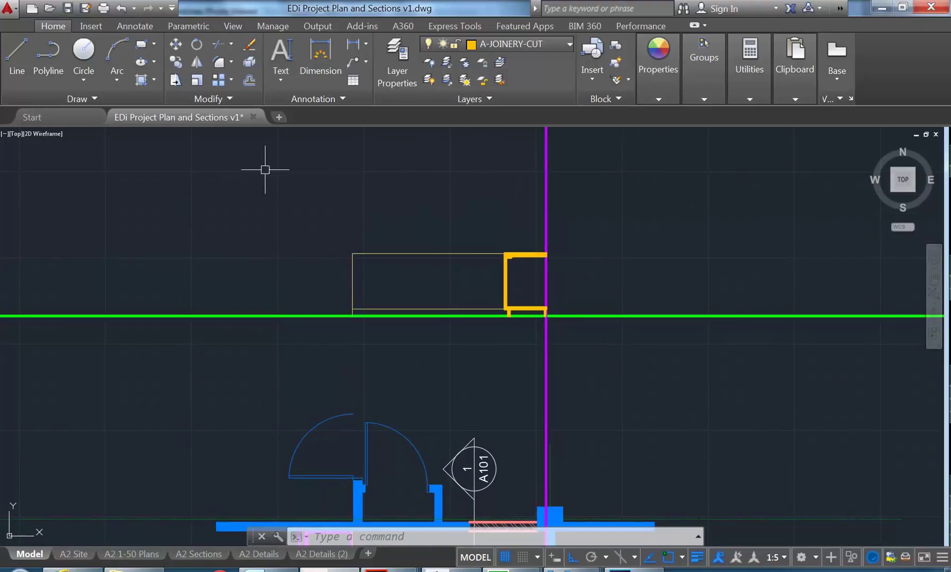
pyautogui.moveTo(395, 354); pyautogui.dragTo(384, 223, button='middle')
pyautogui.moveTo(411, 442); pyautogui.dragTo(418, 479, button='middle')
pyautogui.scroll(-3, 397, 456)
pyautogui.scroll(4, 366, 254)
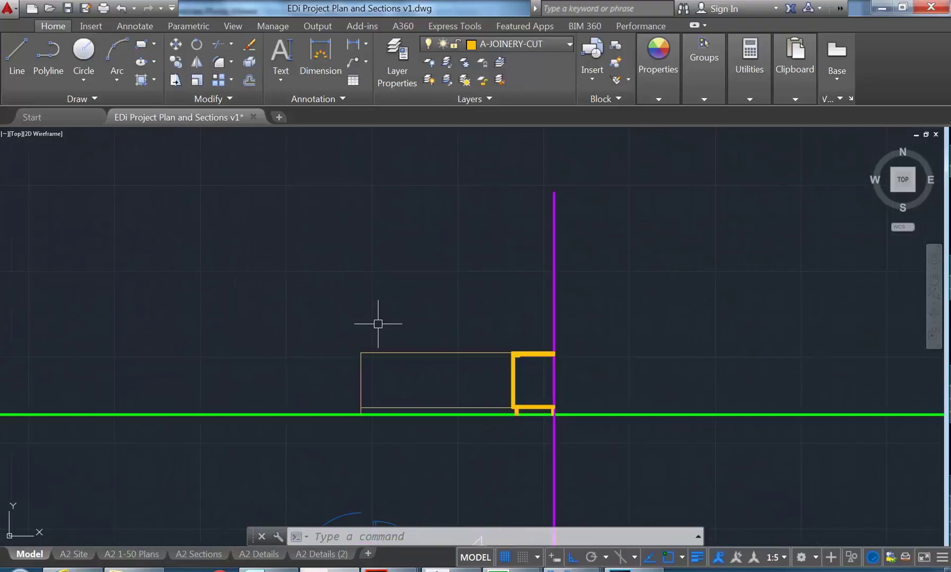
pyautogui.scroll(-4, 378, 324)
pyautogui.scroll(2, 382, 269)
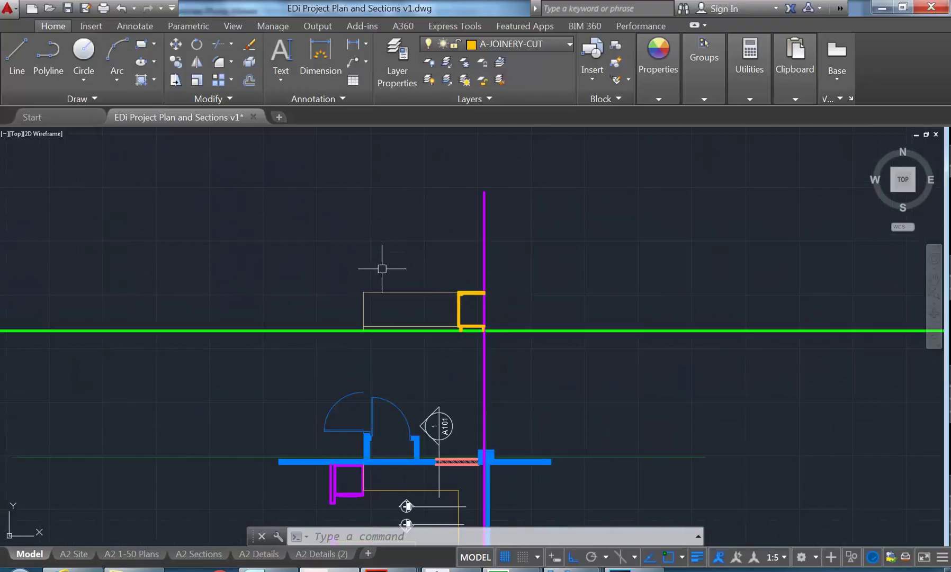
pyautogui.moveTo(354, 286); pyautogui.dragTo(350, 213, button='middle')
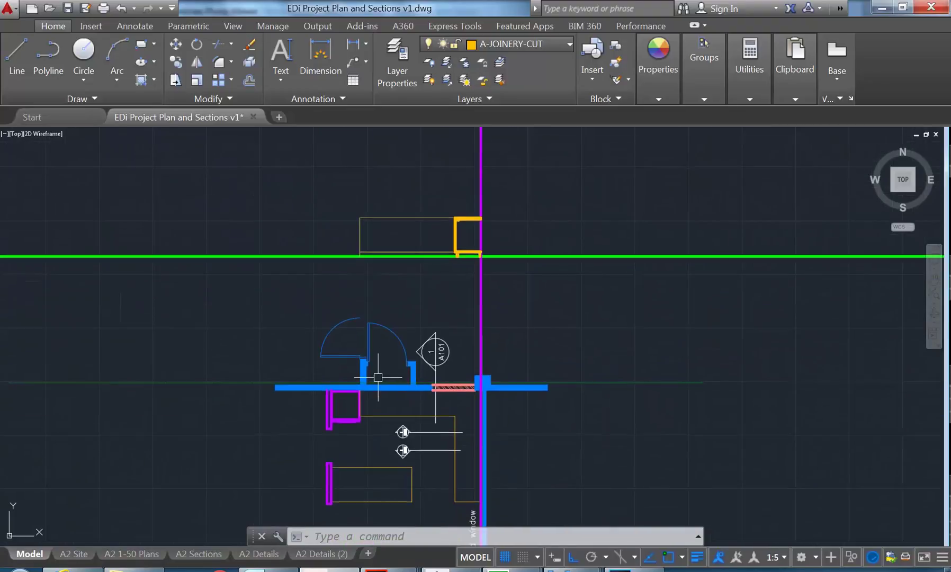
pyautogui.scroll(2, 377, 421)
pyautogui.moveTo(363, 407)
pyautogui.mouseDown(button='middle')
pyautogui.moveTo(336, 395)
pyautogui.moveTo(334, 378)
pyautogui.mouseUp(button='middle')
pyautogui.scroll(2, 333, 378)
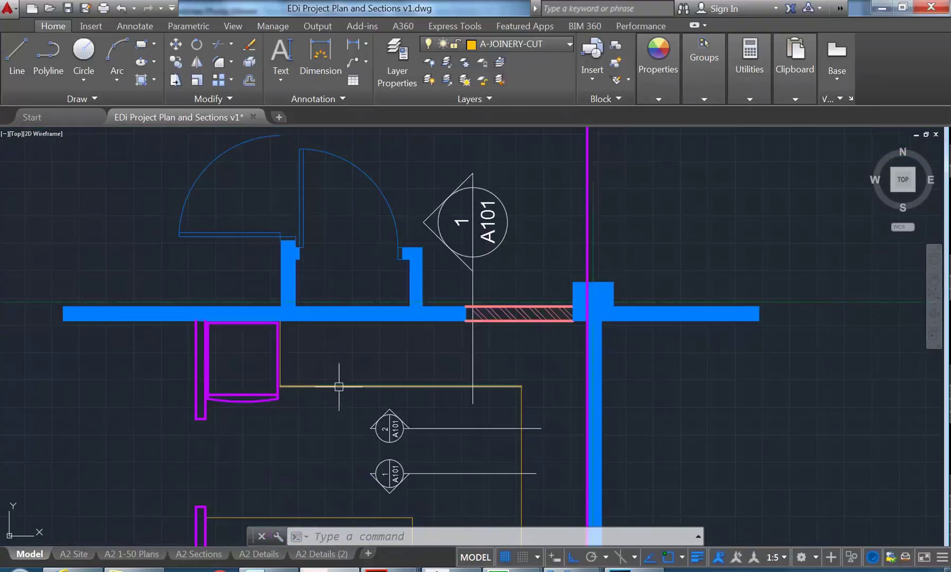
# Step: Create a new layer named A-JOINERY-HIDDEN based on A-JOINERY-CUT
pyautogui.click(387, 66)
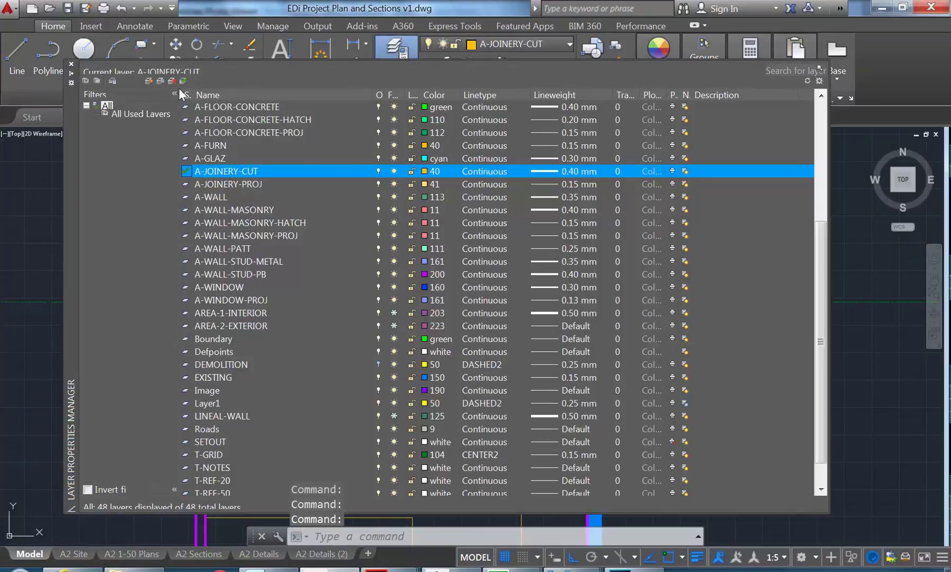
pyautogui.click(153, 81)
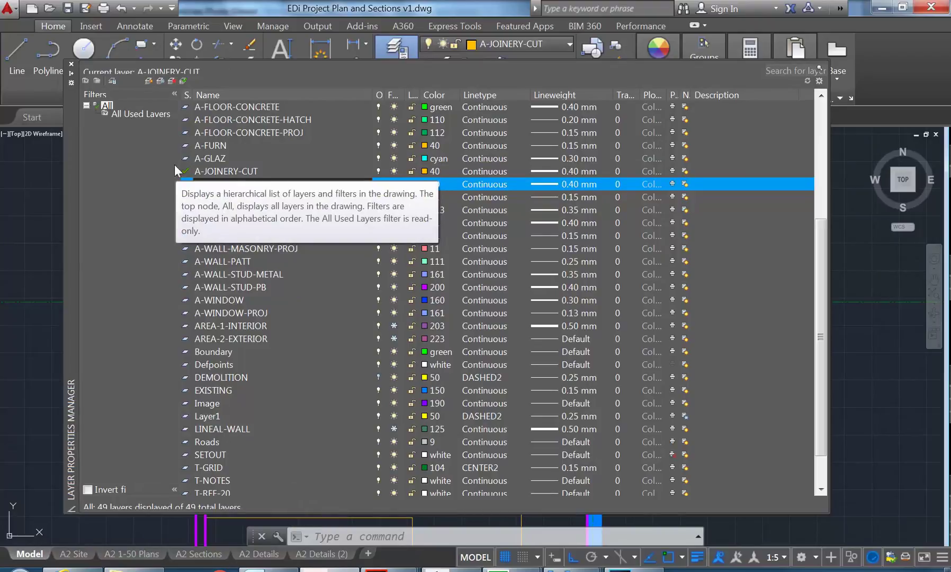
pyautogui.press('BackSpace')
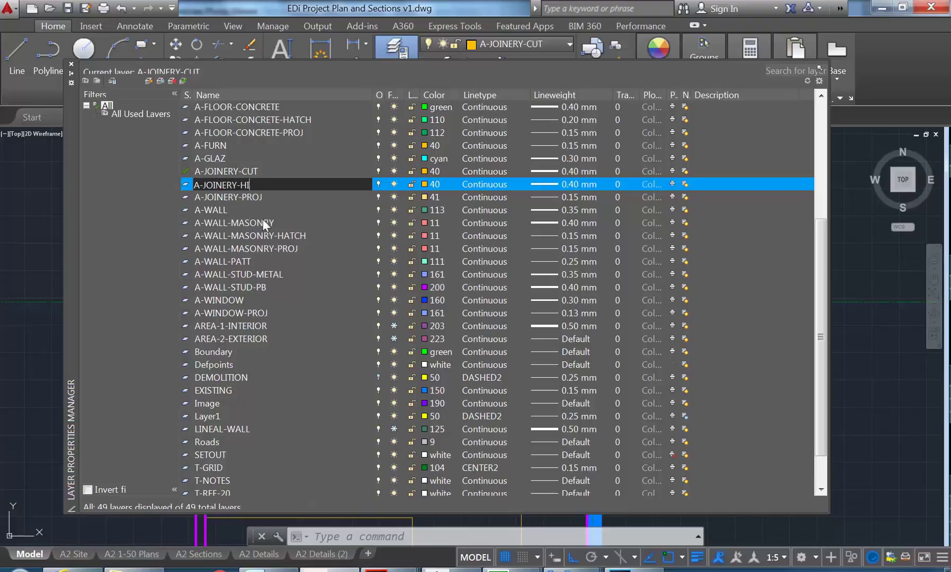
pyautogui.write('DDEN')
pyautogui.press('Return')
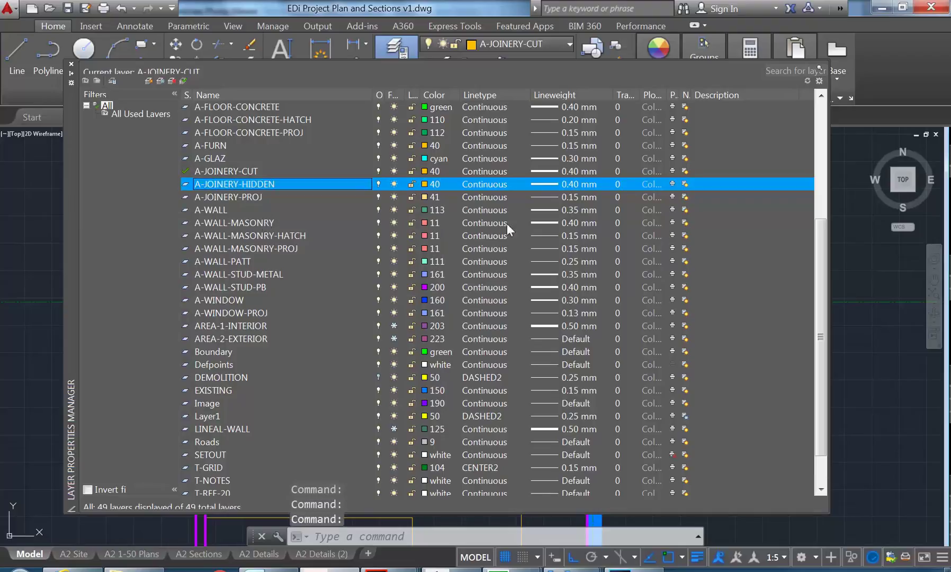
# Step: Load the HIDDEN2 linetype, assign it to the A-JOINERY-HIDDEN layer and make that layer current
pyautogui.click(471, 184)
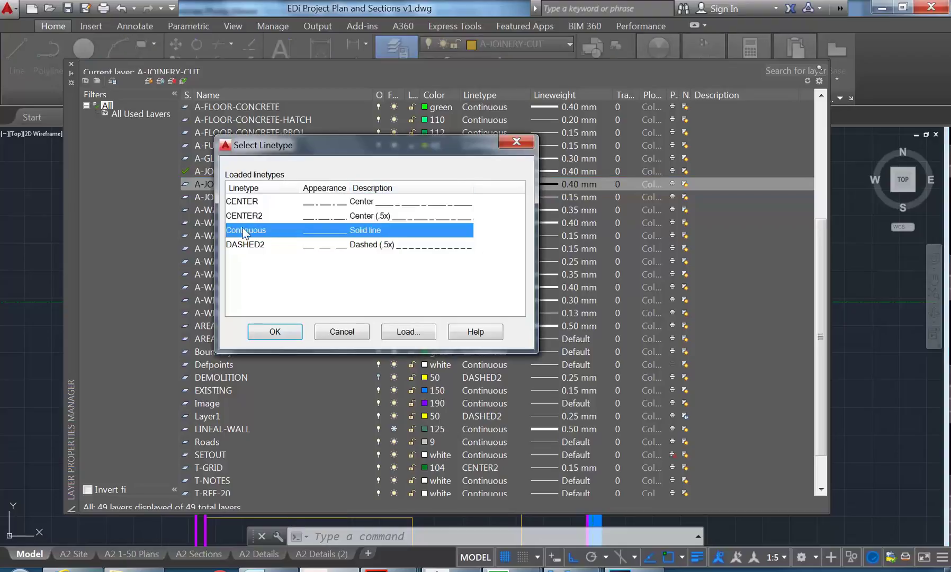
pyautogui.click(404, 334)
pyautogui.click(168, 343)
pyautogui.press('h')
pyautogui.click(135, 154)
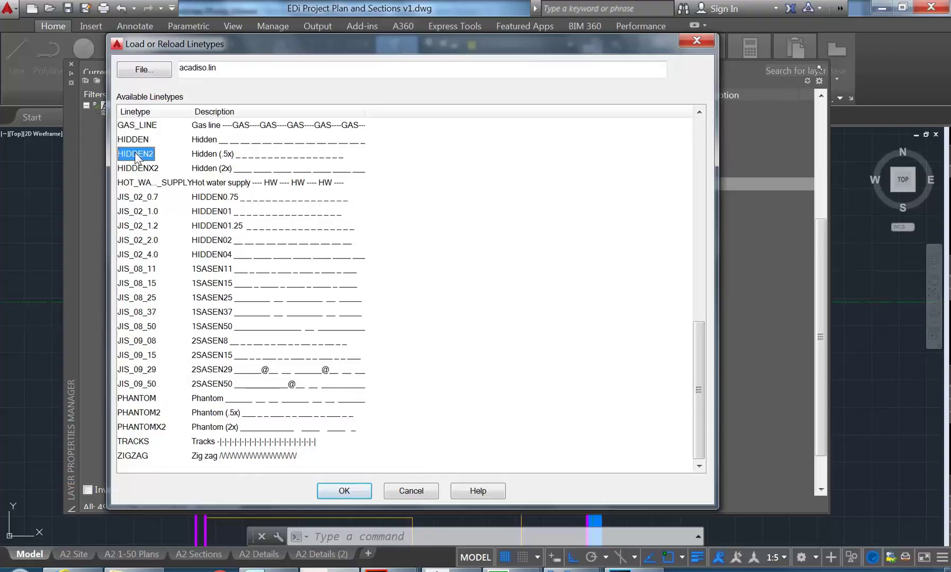
pyautogui.click(344, 490)
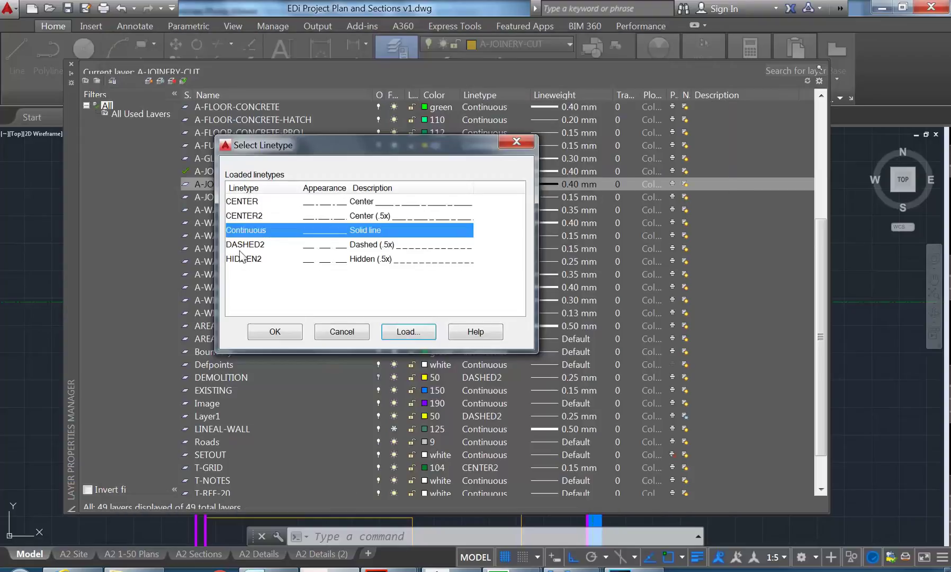
pyautogui.click(313, 259)
pyautogui.click(262, 333)
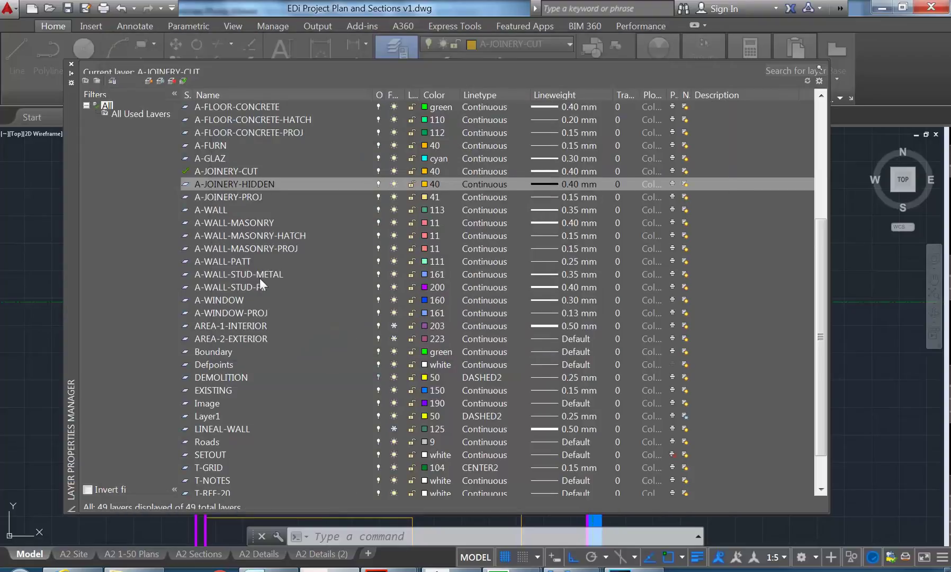
pyautogui.click(184, 80)
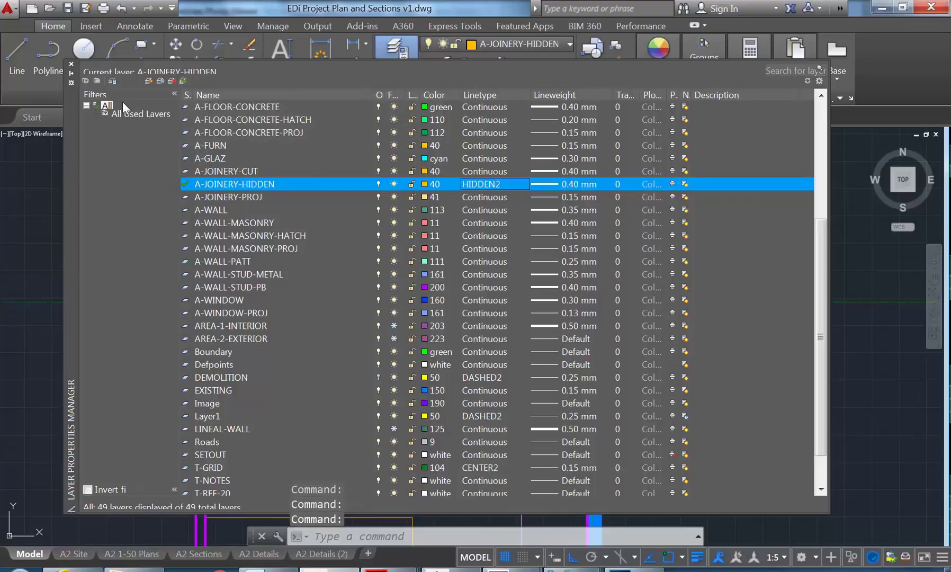
pyautogui.click(72, 64)
pyautogui.moveTo(387, 378); pyautogui.dragTo(402, 340, button='middle')
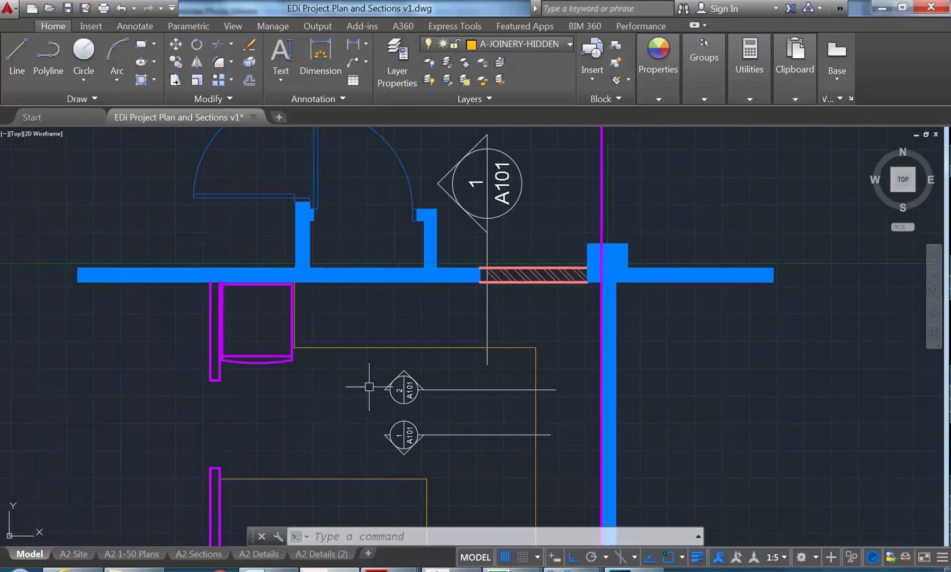
# Step: Offset the inner face of the wall behind the bench and the window-side wall lining 300 into the kitchen
pyautogui.moveTo(572, 568)
pyautogui.moveTo(591, 511)
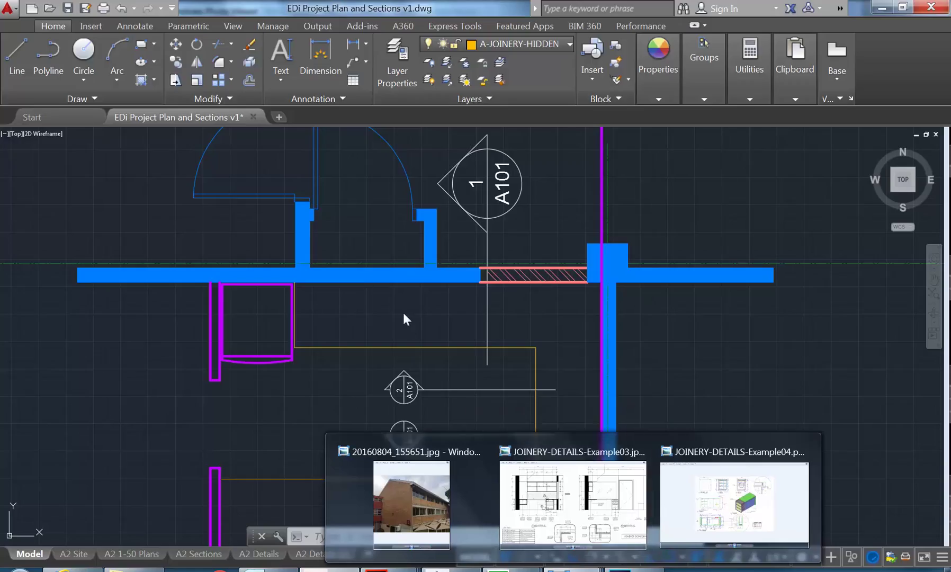
pyautogui.scroll(2, 349, 298)
pyautogui.write('o')
pyautogui.press('Return')
pyautogui.write('300')
pyautogui.press('Return')
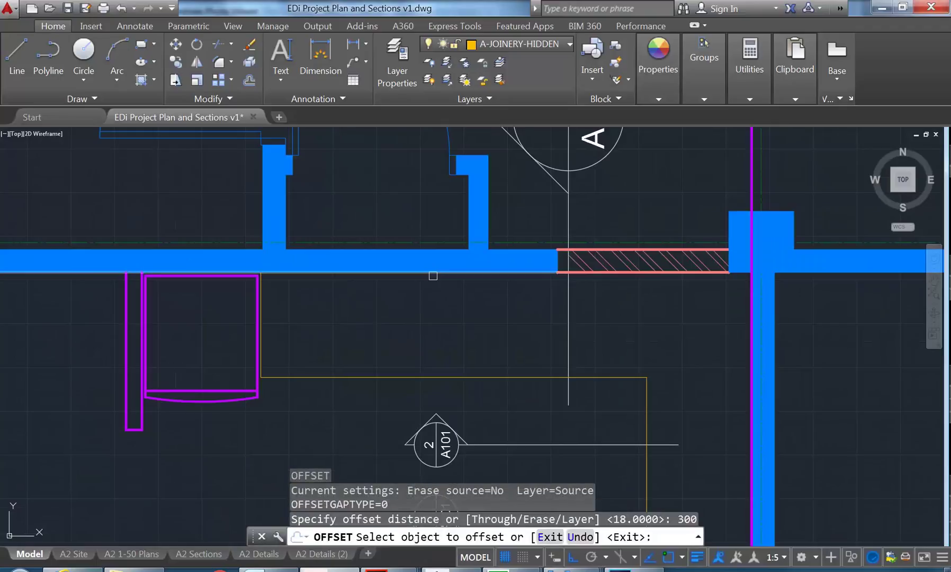
pyautogui.click(433, 275)
pyautogui.click(432, 308)
pyautogui.click(751, 374)
pyautogui.click(689, 356)
pyautogui.moveTo(688, 356); pyautogui.dragTo(541, 265, button='middle')
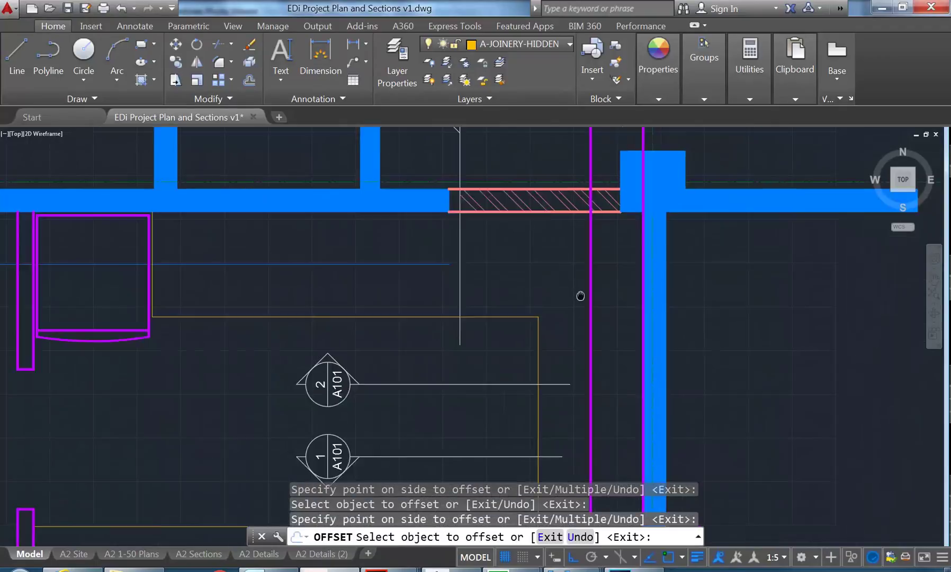
pyautogui.scroll(-3, 540, 265)
pyautogui.press('Return')
# Step: Fillet the two offset lines into a square corner with radius 0
pyautogui.write('F')
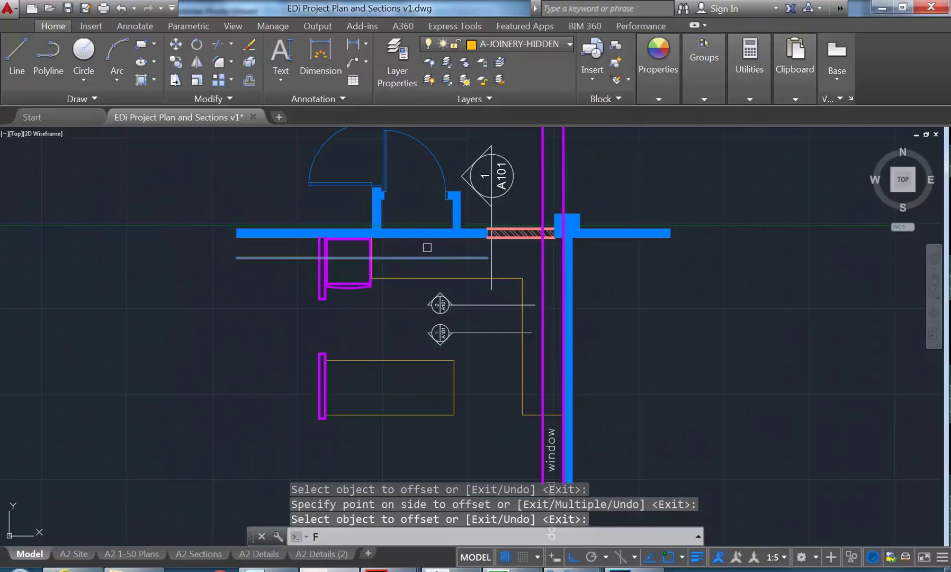
pyautogui.press('Return')
pyautogui.click(404, 259)
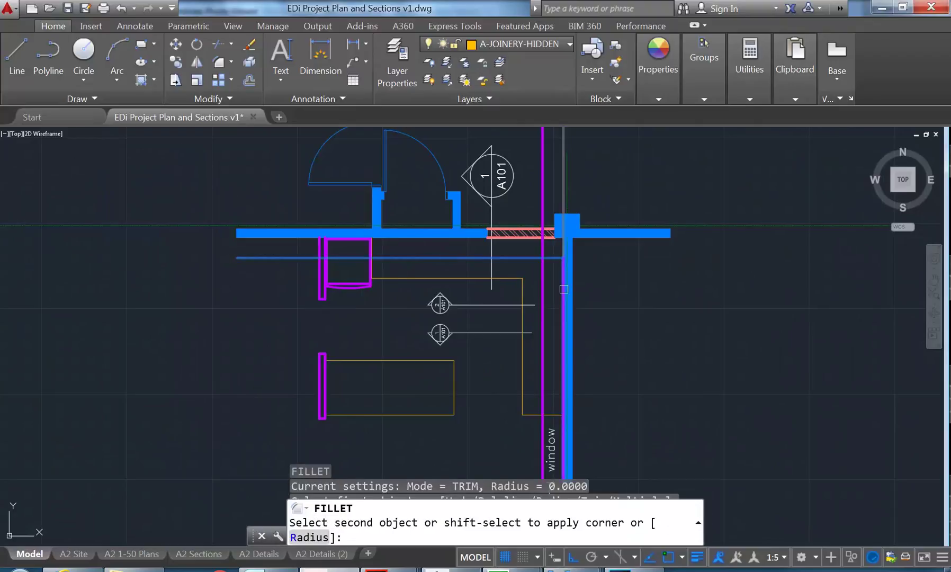
pyautogui.click(542, 305)
# Step: Trim the horizontal offset line back to the bench's end edge beside the fridge
pyautogui.scroll(5, 339, 251)
pyautogui.write('TR')
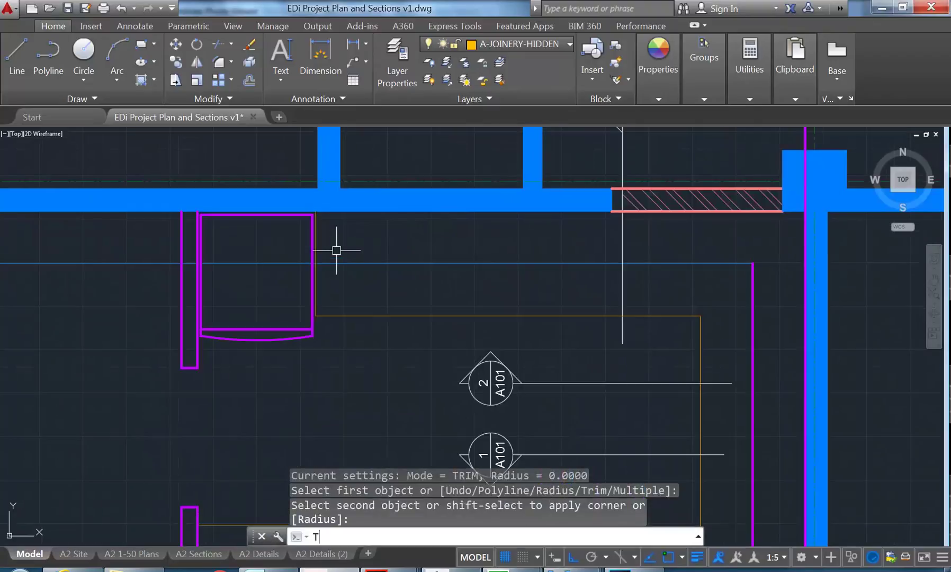
pyautogui.press('Return')
pyautogui.scroll(6, 334, 260)
pyautogui.click(249, 321)
pyautogui.press('Return')
pyautogui.click(157, 240)
pyautogui.scroll(-3, 334, 185)
pyautogui.scroll(2, 490, 319)
pyautogui.click(490, 318)
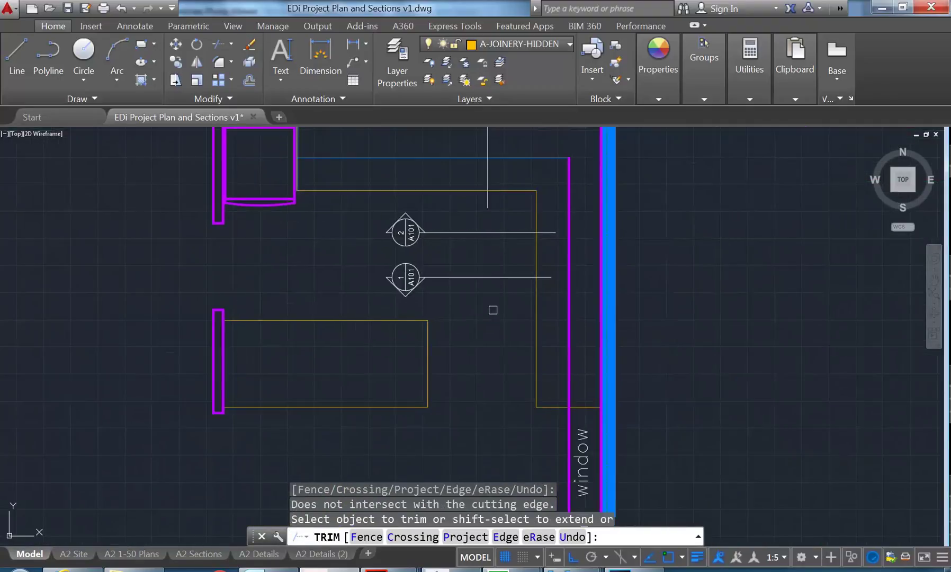
pyautogui.moveTo(491, 319); pyautogui.dragTo(456, 325, button='middle')
# Step: Trim the vertical offset line where it runs past the bench's far end edge
pyautogui.press('Return')
pyautogui.press('Return')
pyautogui.click(501, 406)
pyautogui.press('Return')
pyautogui.click(503, 407)
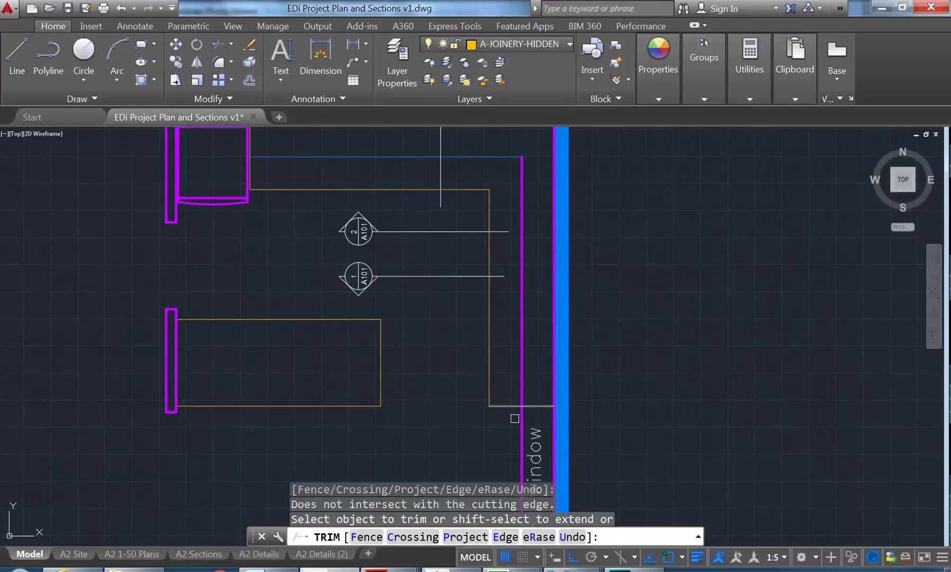
pyautogui.press('Return')
# Step: Move the two offset lines above the bench to the A-JOINERY-HIDDEN layer
pyautogui.moveTo(539, 169); pyautogui.dragTo(556, 268, button='middle')
pyautogui.click(556, 268)
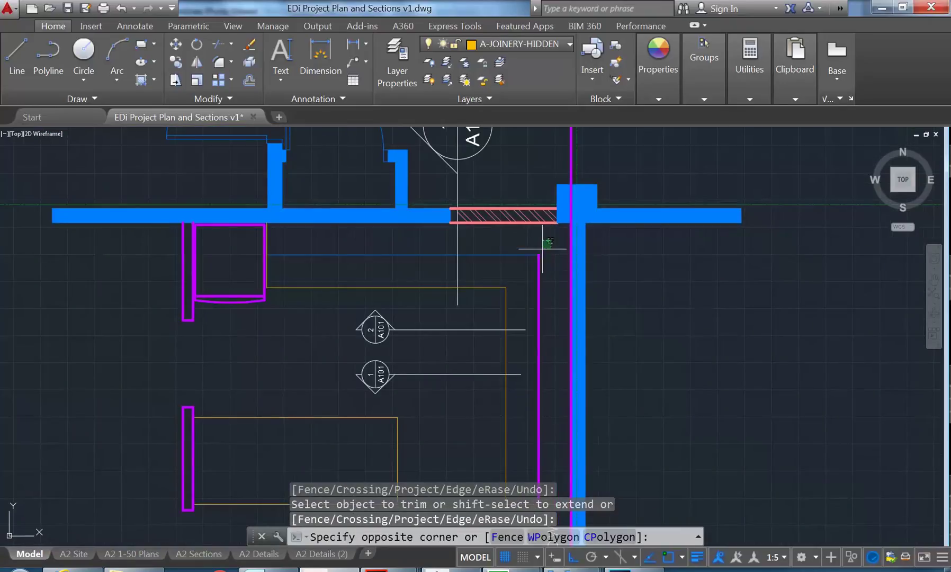
pyautogui.click(528, 261)
pyautogui.click(514, 41)
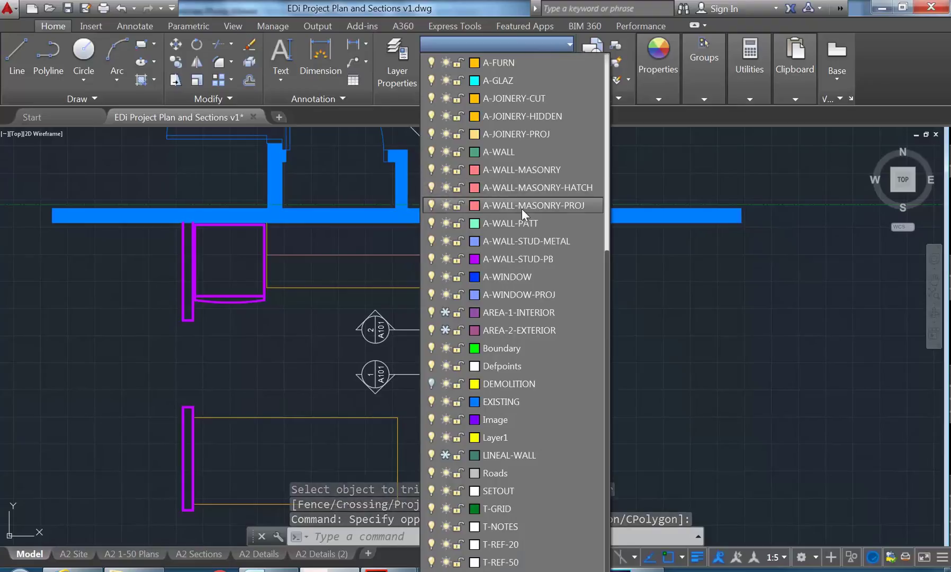
pyautogui.click(524, 117)
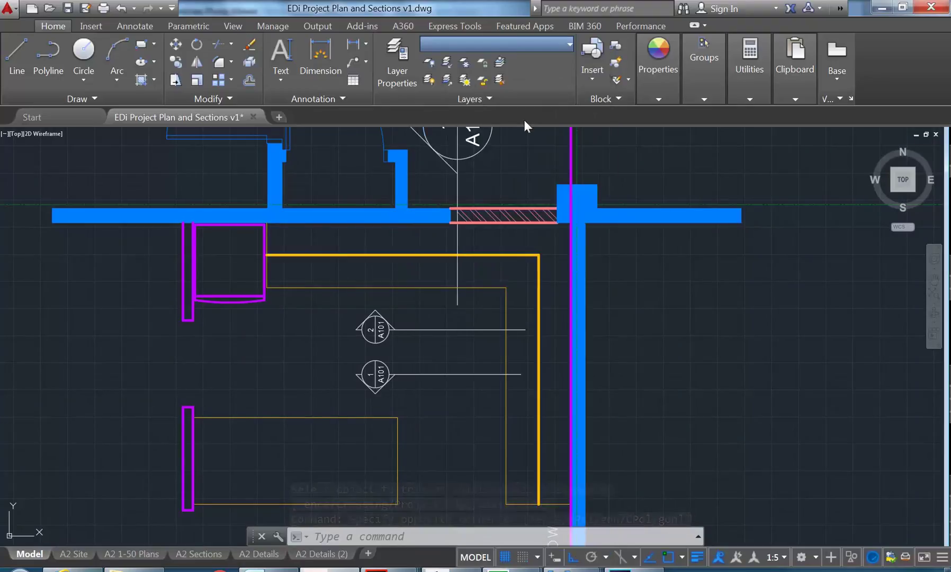
pyautogui.click(482, 289)
pyautogui.press('Escape')
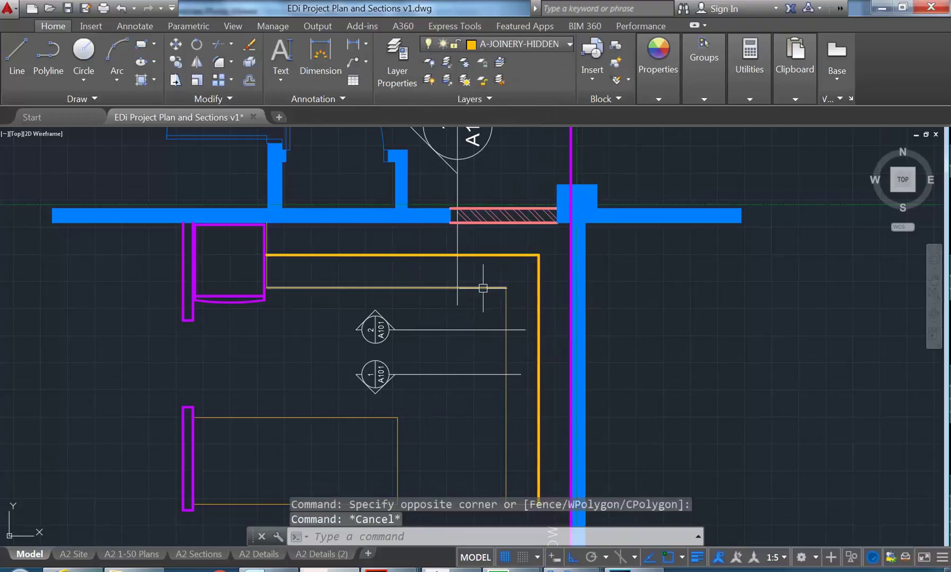
# Step: Set the annotation scale to 1:20 and regenerate the model
pyautogui.click(784, 558)
pyautogui.click(891, 347)
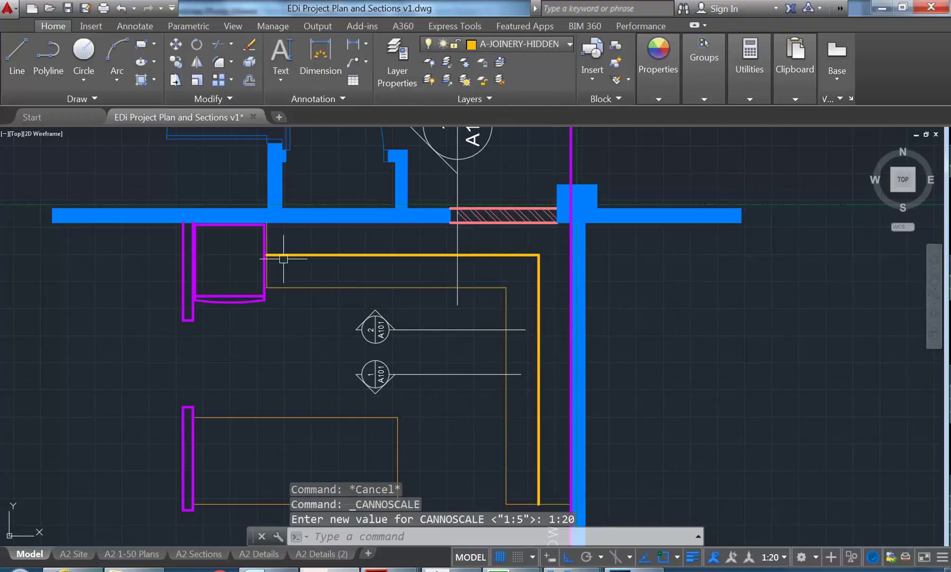
pyautogui.press('Escape')
pyautogui.press('Escape')
pyautogui.write('RE')
pyautogui.press('Return')
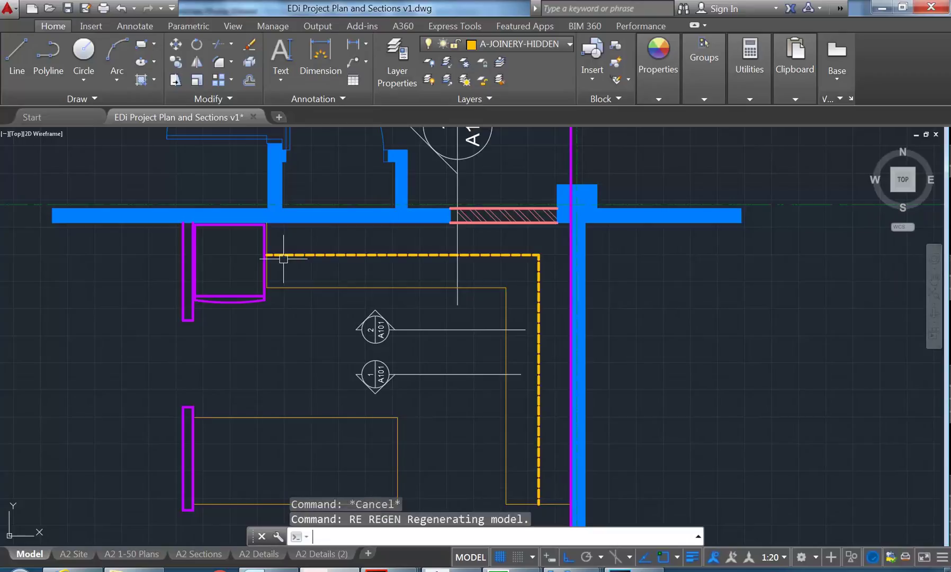
# Step: Set the annotation scale to 1:50 and regenerate the model
pyautogui.click(784, 557)
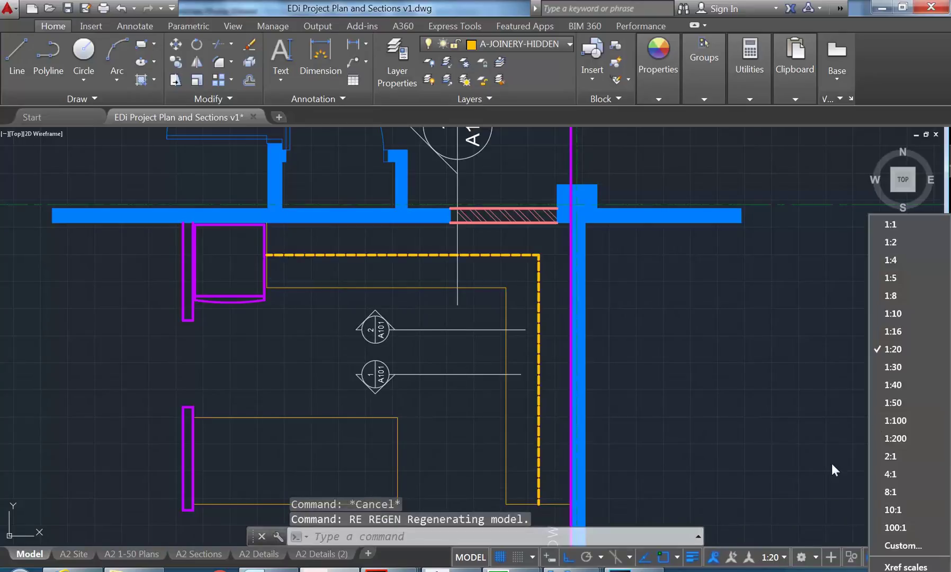
pyautogui.click(898, 403)
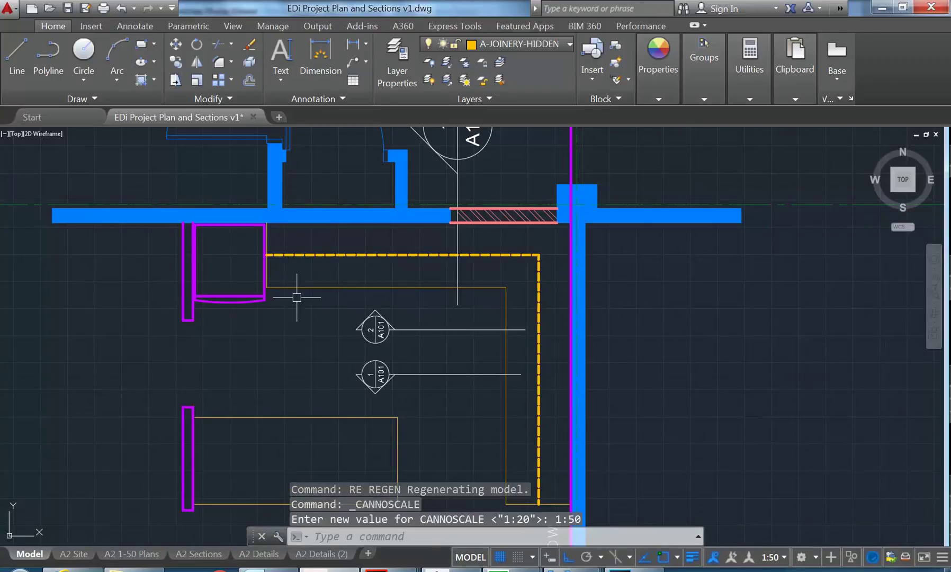
pyautogui.scroll(-2, 297, 298)
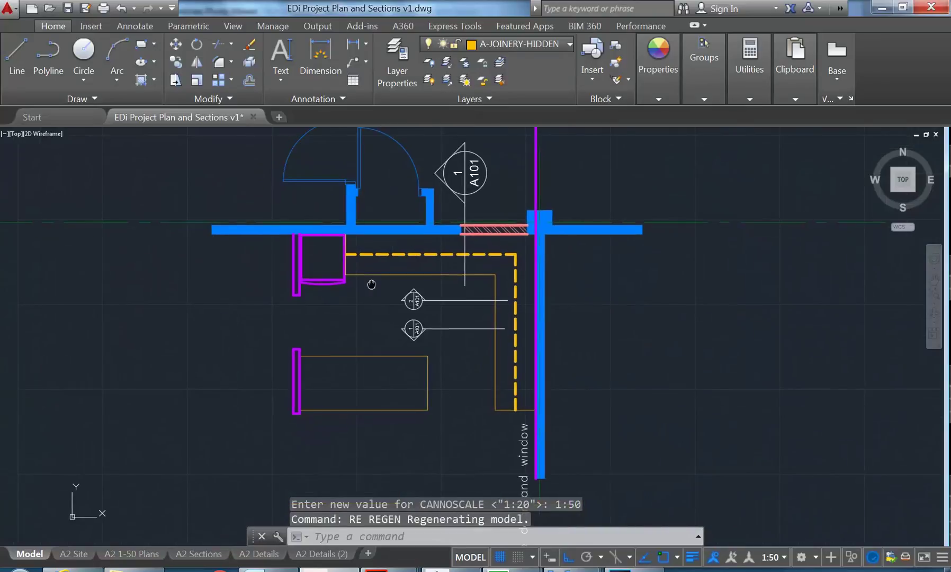
pyautogui.scroll(2, 391, 312)
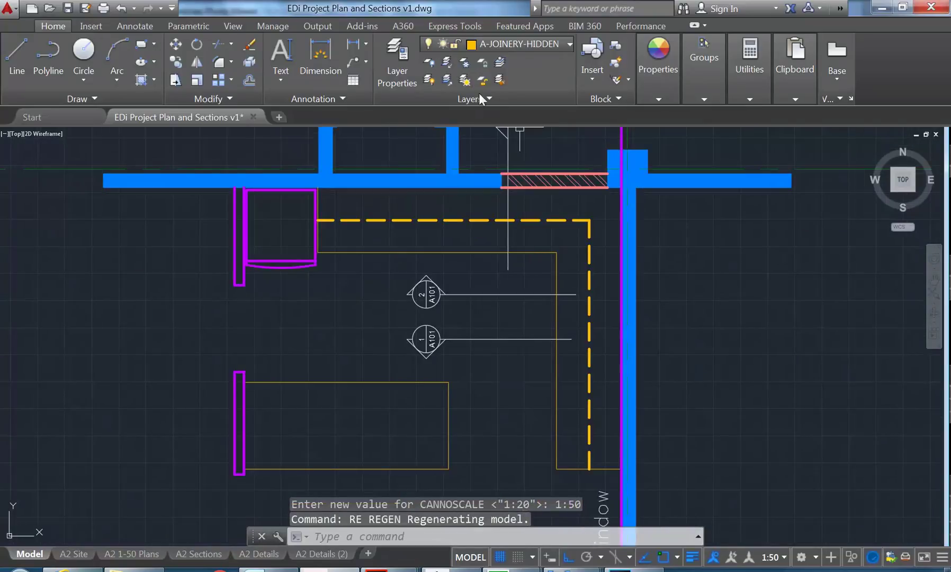
# Step: Set the lineweight of the A-JOINERY-HIDDEN layer to 0.15 mm
pyautogui.click(385, 57)
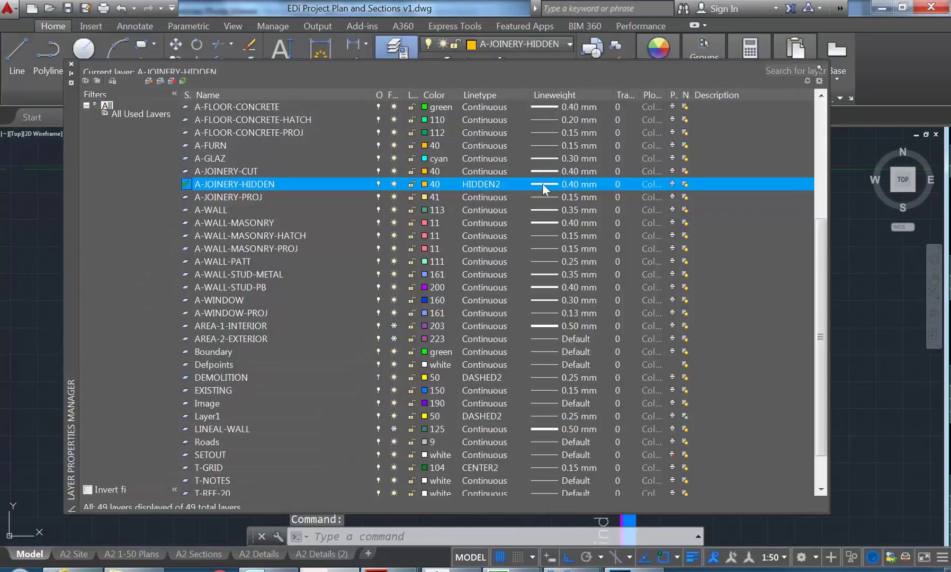
pyautogui.click(542, 183)
pyautogui.click(453, 227)
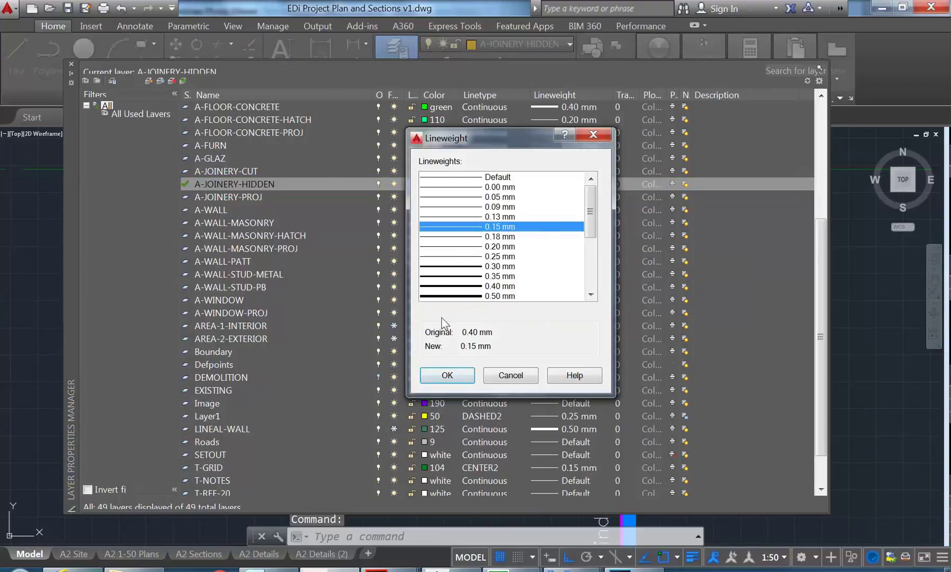
pyautogui.click(447, 375)
pyautogui.click(71, 64)
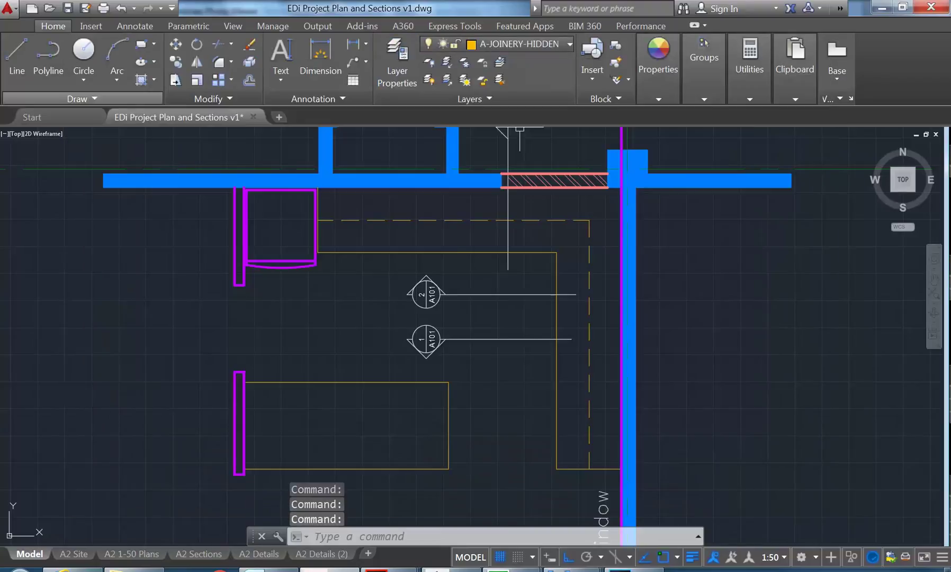
# Step: Compare the hidden joinery outline and section markers in the kitchen plan with the cut bench elevation above
pyautogui.moveTo(515, 274); pyautogui.dragTo(462, 259, button='middle')
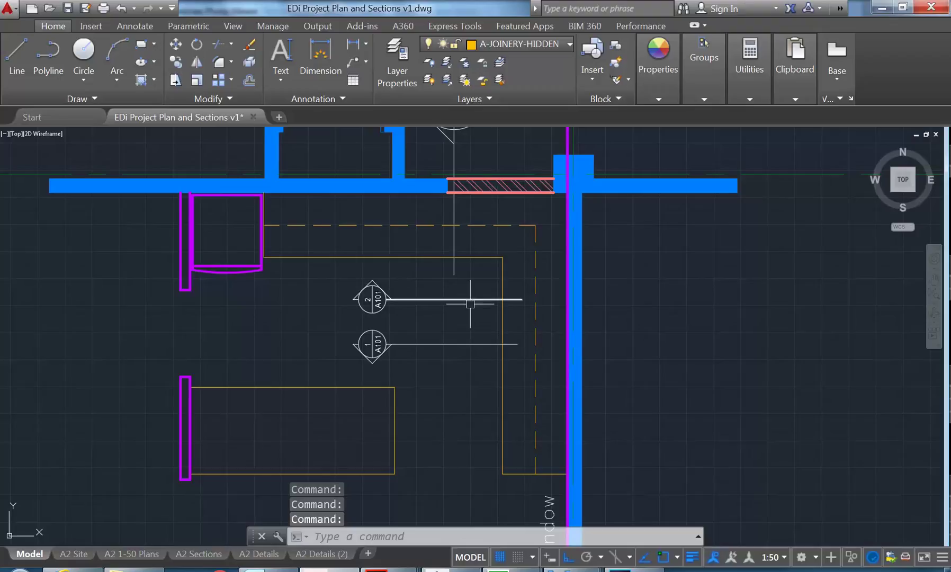
pyautogui.moveTo(467, 302); pyautogui.dragTo(442, 295, button='middle')
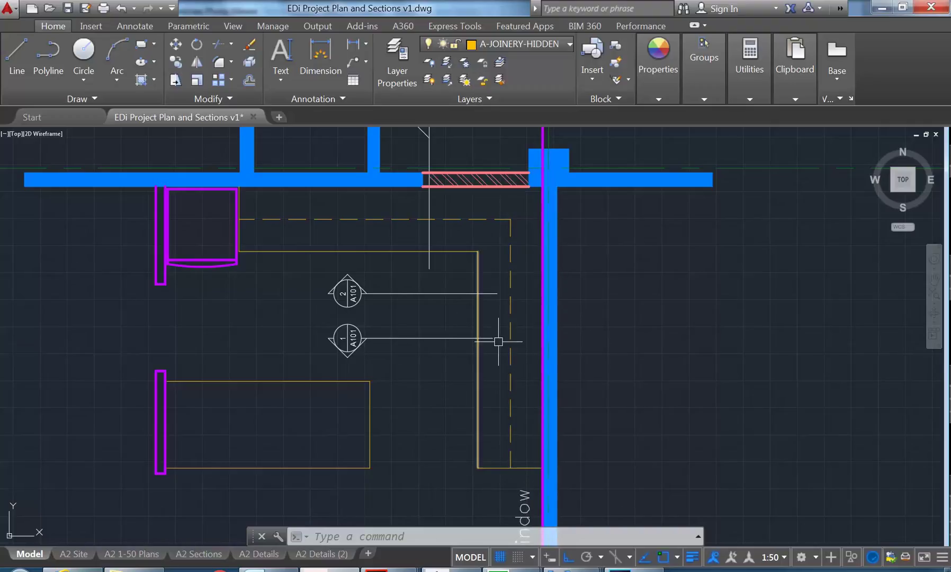
pyautogui.scroll(-2, 364, 432)
pyautogui.moveTo(364, 431)
pyautogui.mouseDown(button='middle')
pyautogui.moveTo(341, 424)
pyautogui.moveTo(365, 426)
pyautogui.mouseUp(button='middle')
pyautogui.scroll(2, 366, 416)
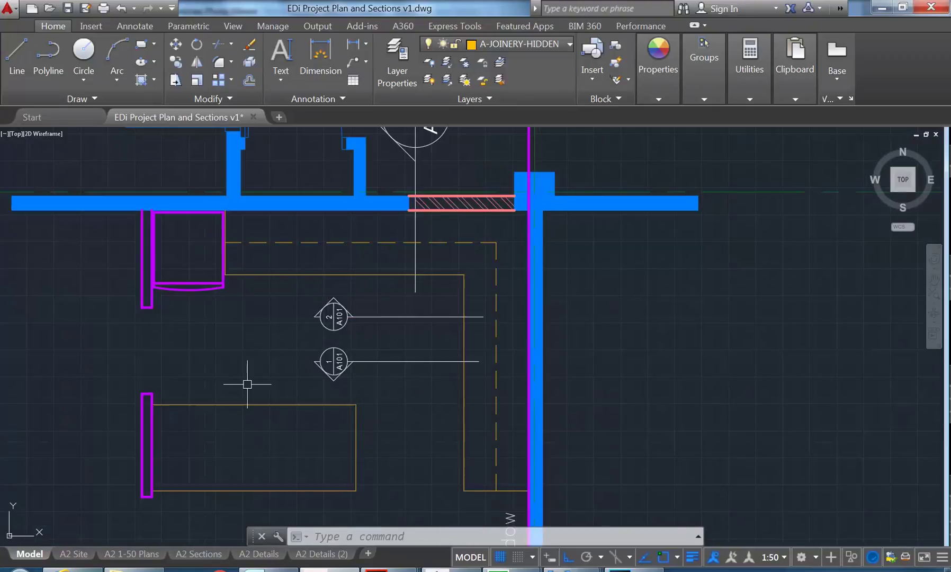
pyautogui.scroll(-2, 286, 310)
pyautogui.moveTo(286, 310); pyautogui.dragTo(279, 524, button='middle')
pyautogui.scroll(7, 282, 324)
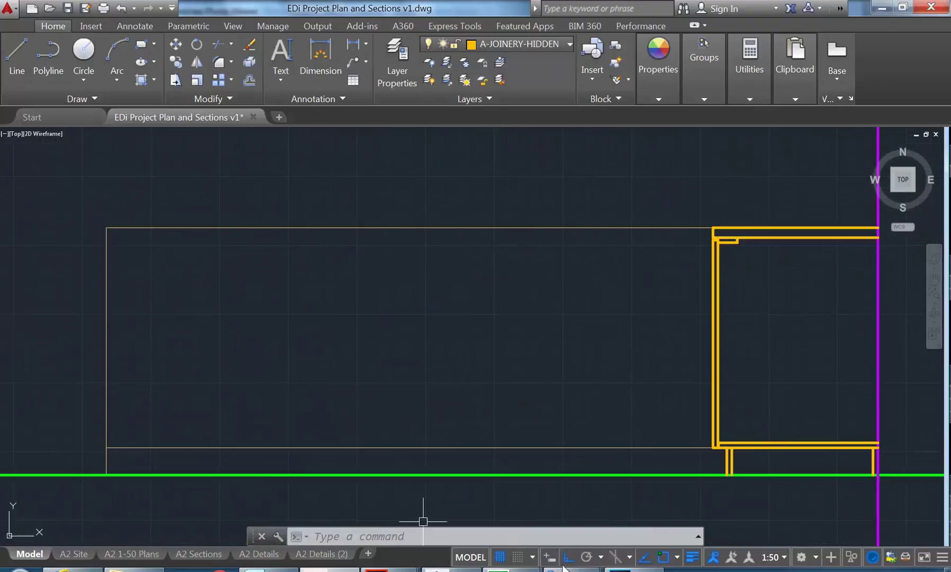
# Step: Switch to Windows Photo Viewer and examine the cupboards, drawers and dashed door lines of the View 1 kitchen elevation in JOINERY-DETAILS-Example02
pyautogui.moveTo(568, 568)
pyautogui.click(604, 501)
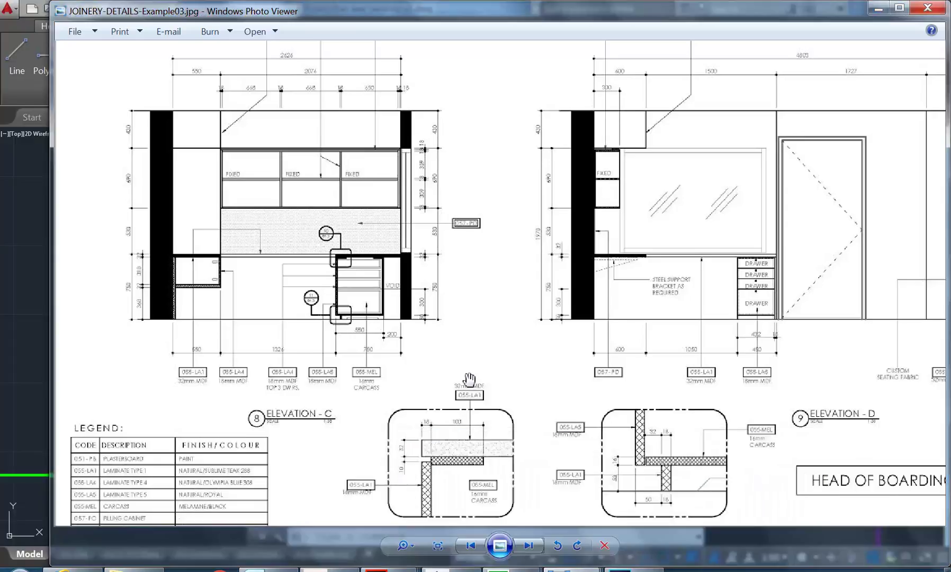
pyautogui.scroll(-3, 470, 380)
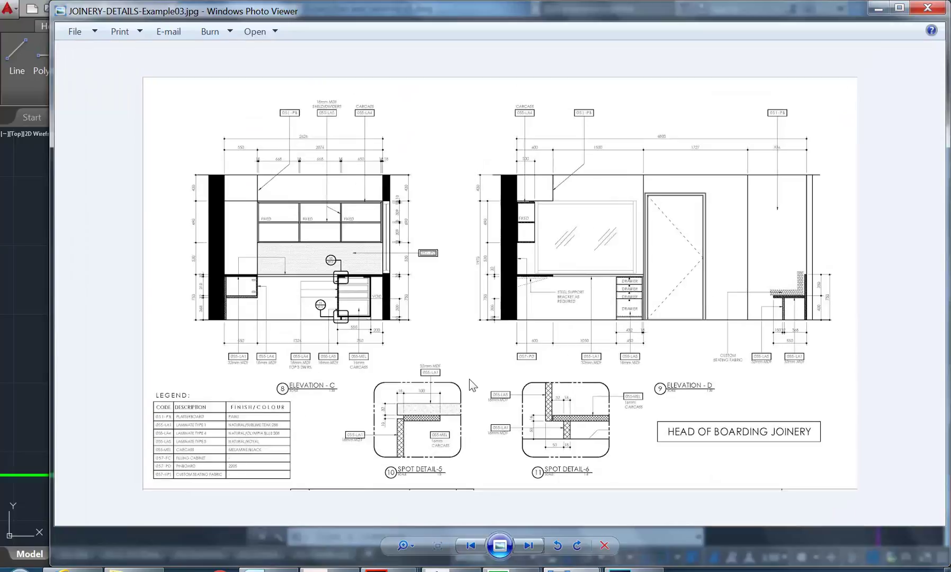
pyautogui.click(529, 548)
pyautogui.click(529, 546)
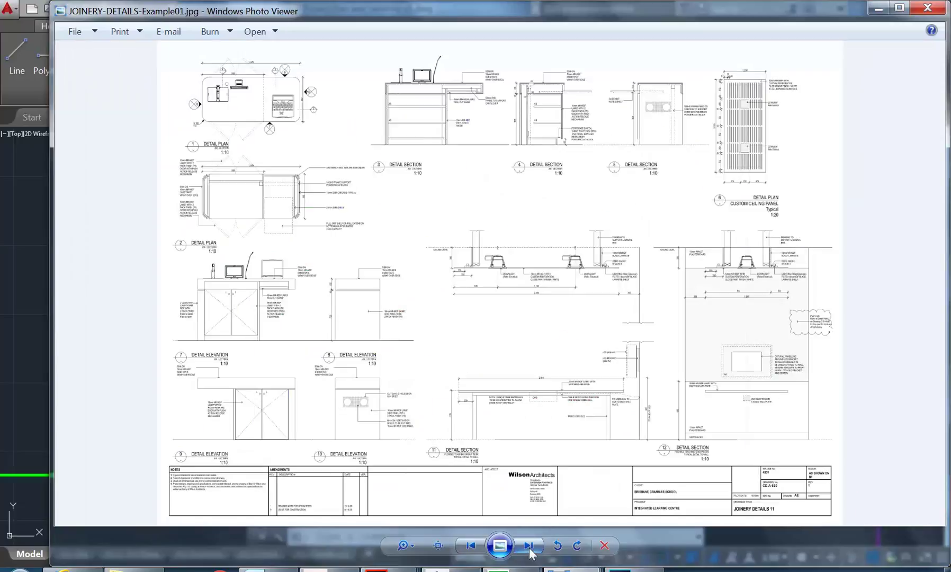
pyautogui.click(529, 547)
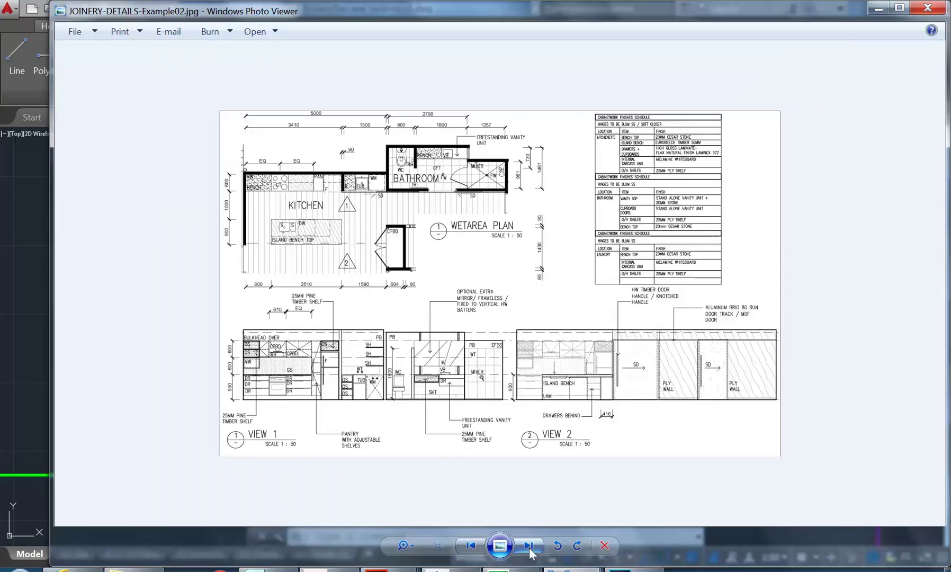
pyautogui.scroll(4, 383, 339)
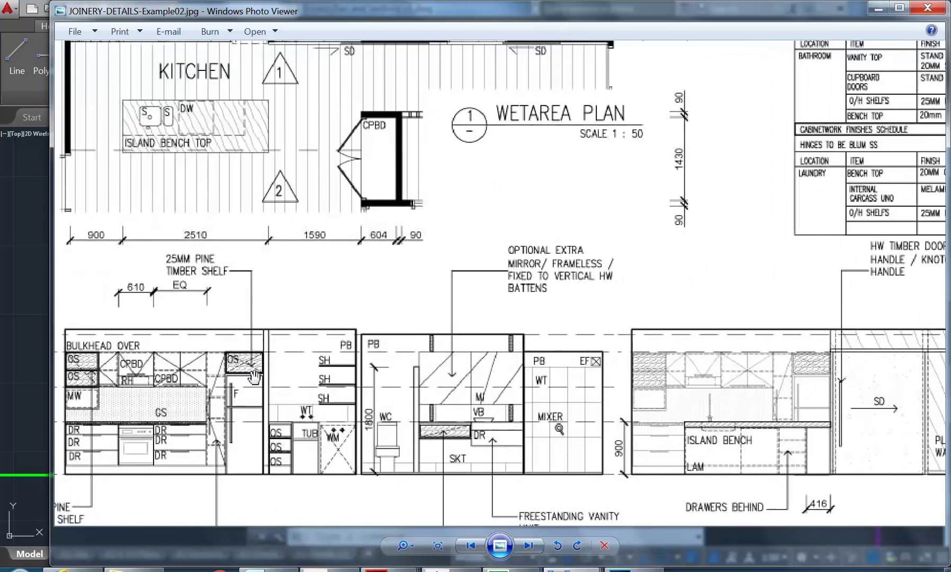
pyautogui.moveTo(533, 252); pyautogui.dragTo(565, 250)
pyautogui.scroll(1, 233, 277)
pyautogui.moveTo(180, 315); pyautogui.dragTo(408, 306)
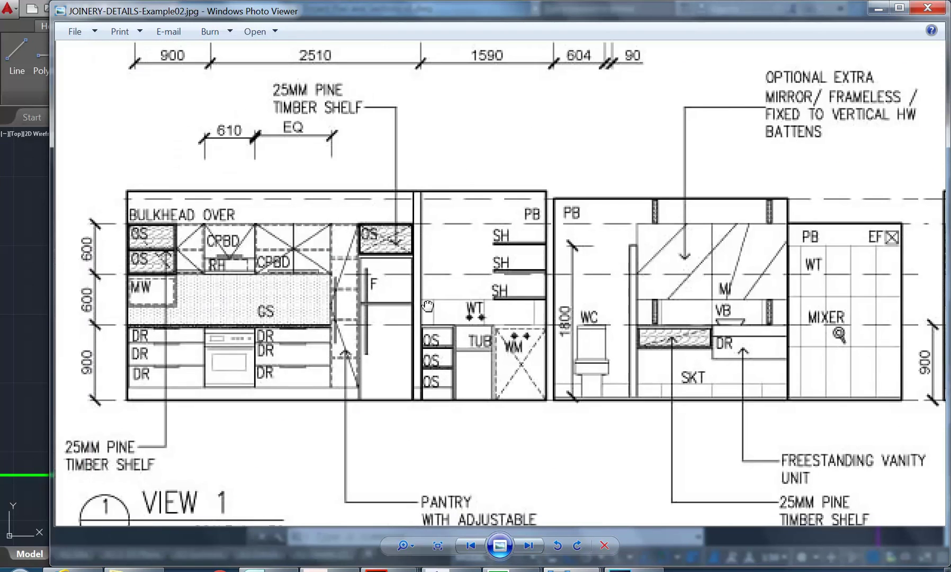
pyautogui.scroll(2, 265, 307)
pyautogui.moveTo(190, 307)
pyautogui.mouseDown()
pyautogui.moveTo(288, 309)
pyautogui.moveTo(283, 300)
pyautogui.mouseUp()
pyautogui.scroll(2, 285, 299)
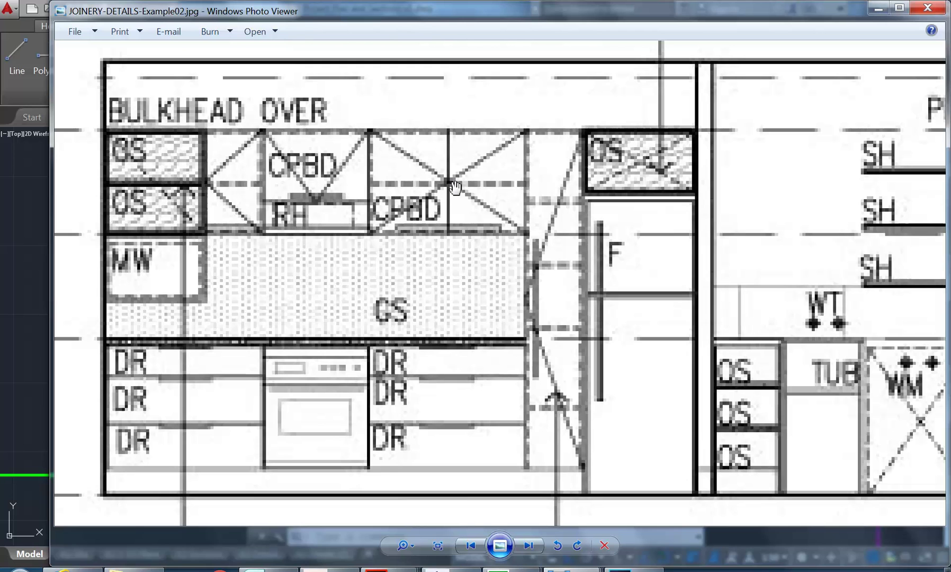
# Step: Compare the wet area plan with the View 1 and View 2 elevations, checking the kitchen joinery, hidden lines and dimension layout
pyautogui.scroll(-3, 463, 176)
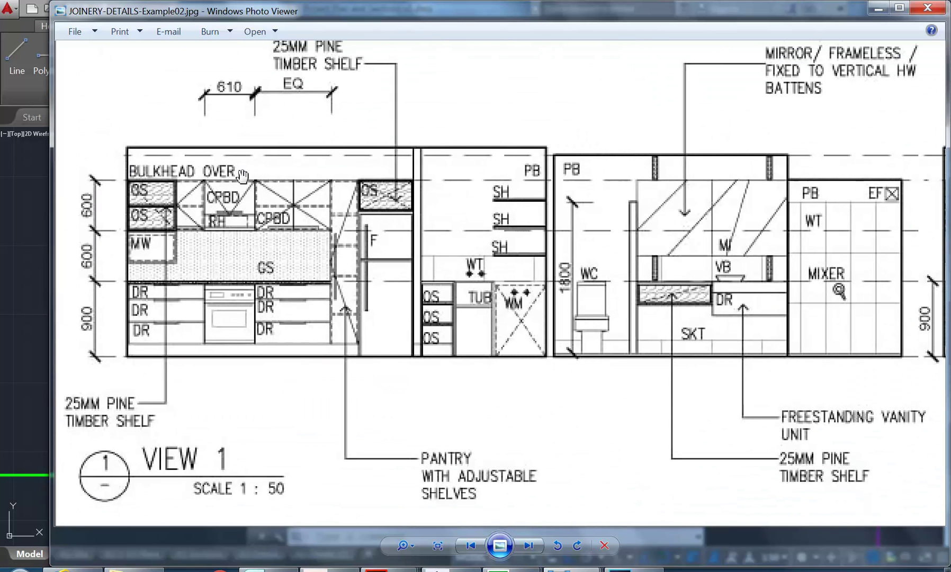
pyautogui.scroll(-3, 261, 206)
pyautogui.scroll(-2, 262, 207)
pyautogui.scroll(5, 244, 154)
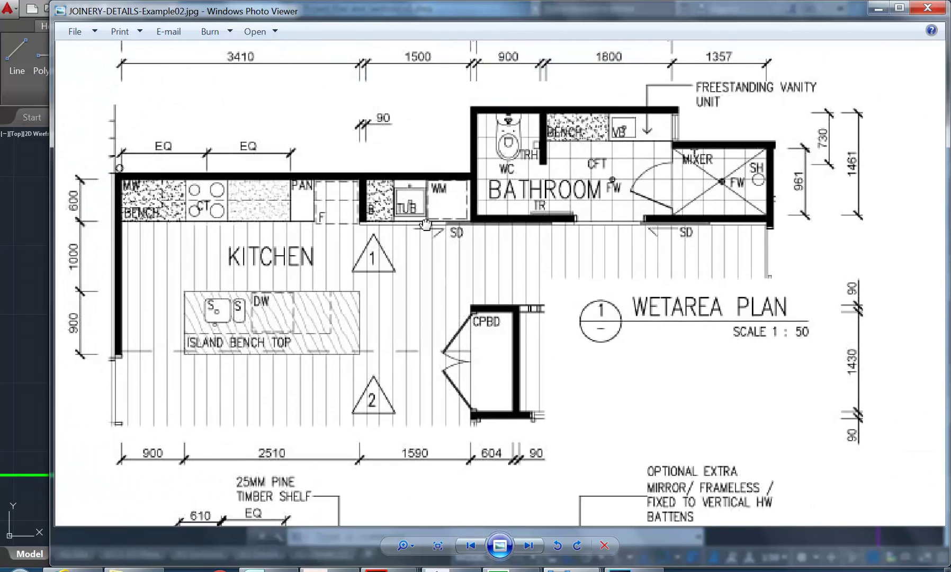
pyautogui.moveTo(421, 221); pyautogui.dragTo(422, 243)
pyautogui.moveTo(352, 383); pyautogui.dragTo(347, 103)
pyautogui.moveTo(311, 303); pyautogui.dragTo(347, 219)
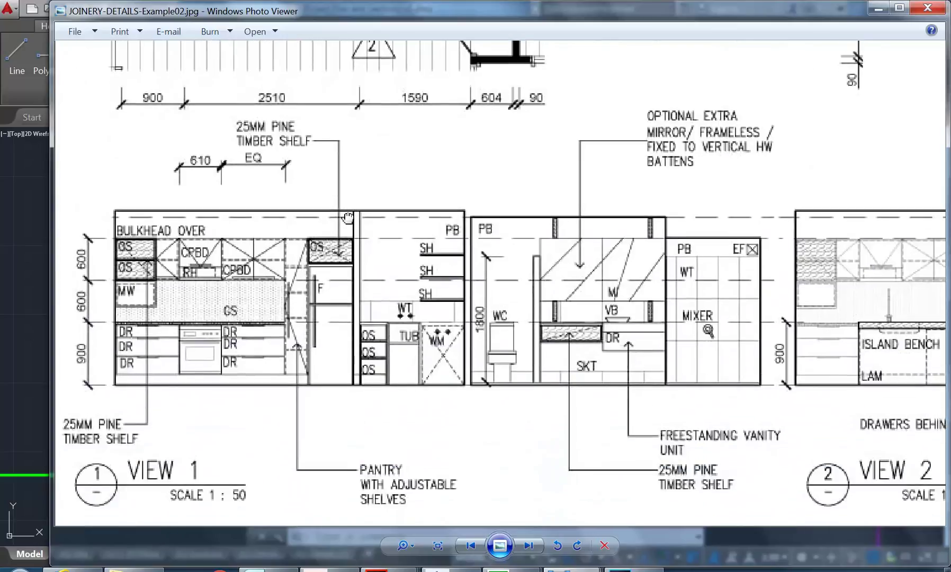
pyautogui.moveTo(445, 357)
pyautogui.mouseDown()
pyautogui.moveTo(256, 255)
pyautogui.moveTo(233, 253)
pyautogui.moveTo(403, 297)
pyautogui.mouseUp()
pyautogui.scroll(-5, 271, 375)
pyautogui.scroll(1, 272, 375)
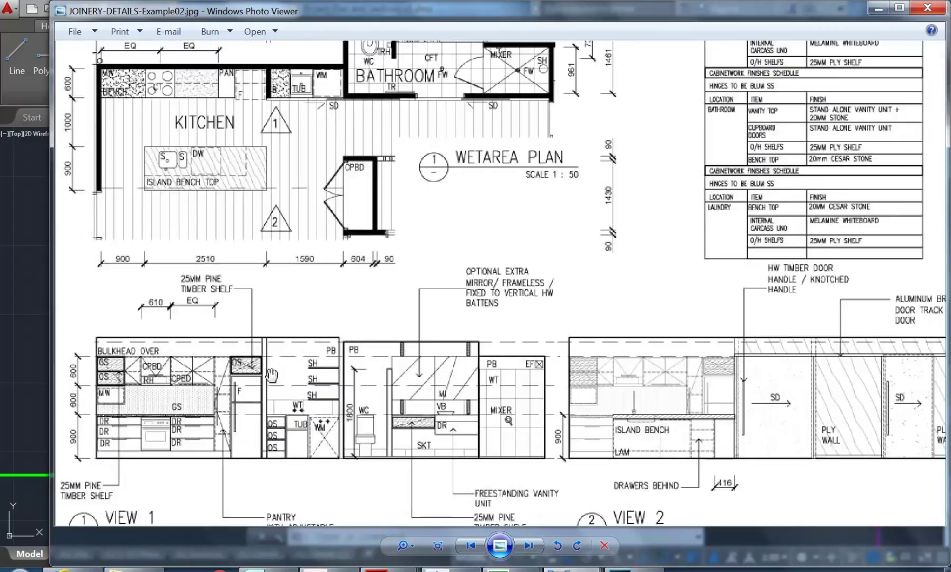
pyautogui.moveTo(563, 254)
pyautogui.mouseDown()
pyautogui.moveTo(398, 272)
pyautogui.moveTo(476, 278)
pyautogui.mouseUp()
pyautogui.moveTo(217, 300)
pyautogui.mouseDown()
pyautogui.moveTo(220, 253)
pyautogui.moveTo(241, 353)
pyautogui.mouseUp()
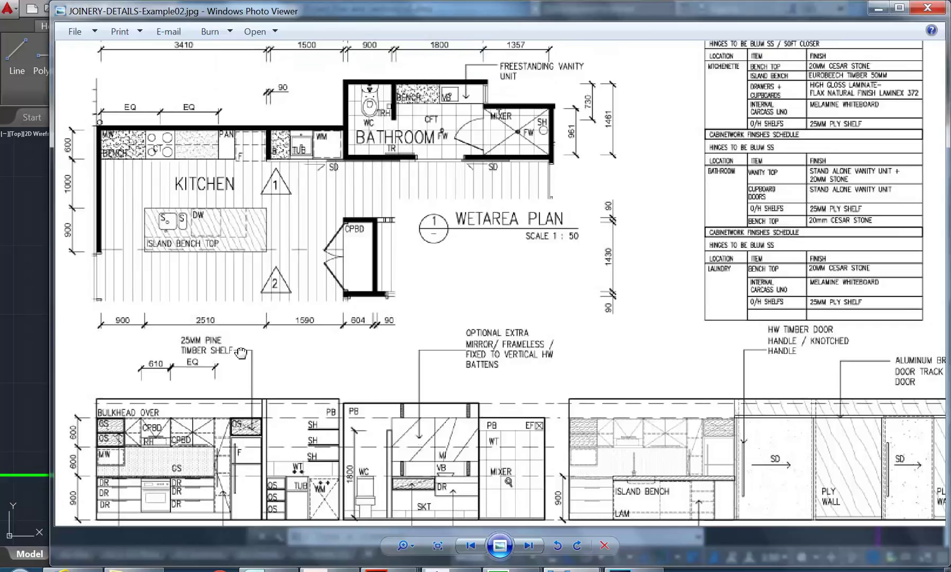
pyautogui.moveTo(241, 353)
pyautogui.mouseDown()
pyautogui.moveTo(232, 408)
pyautogui.moveTo(247, 242)
pyautogui.mouseUp()
pyautogui.scroll(3, 101, 355)
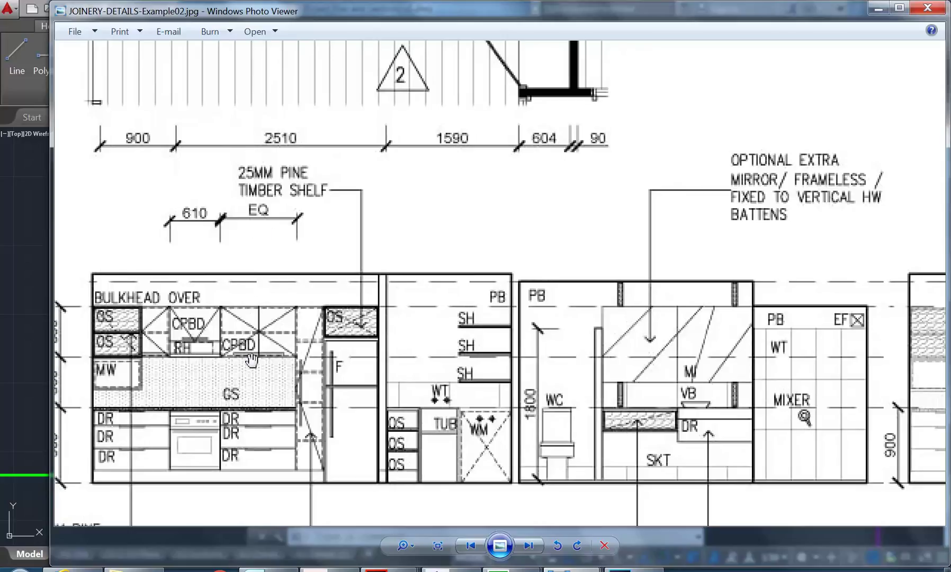
pyautogui.moveTo(222, 362); pyautogui.dragTo(266, 353)
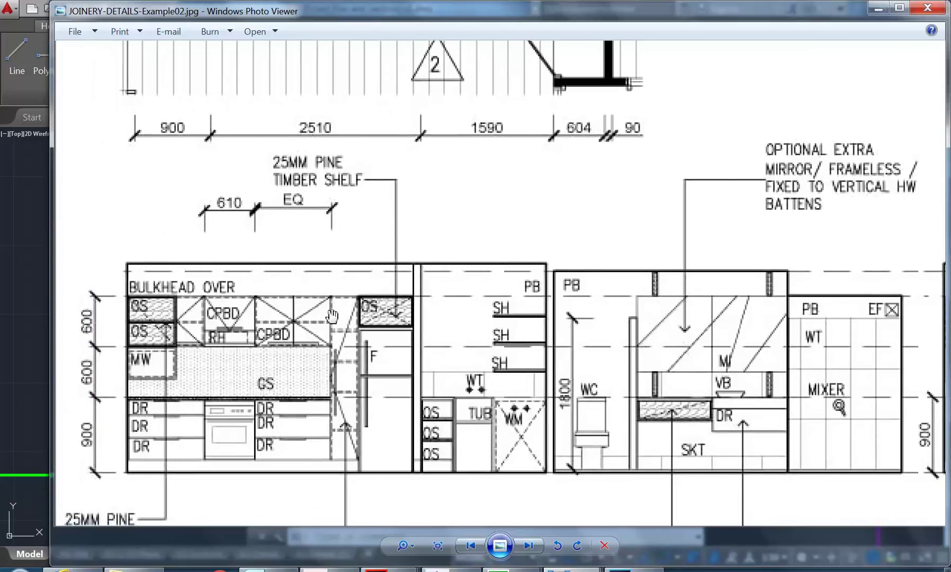
pyautogui.moveTo(358, 183)
pyautogui.mouseDown()
pyautogui.moveTo(378, 455)
pyautogui.moveTo(367, 285)
pyautogui.moveTo(525, 241)
pyautogui.moveTo(549, 132)
pyautogui.mouseUp()
pyautogui.moveTo(295, 372); pyautogui.dragTo(348, 147)
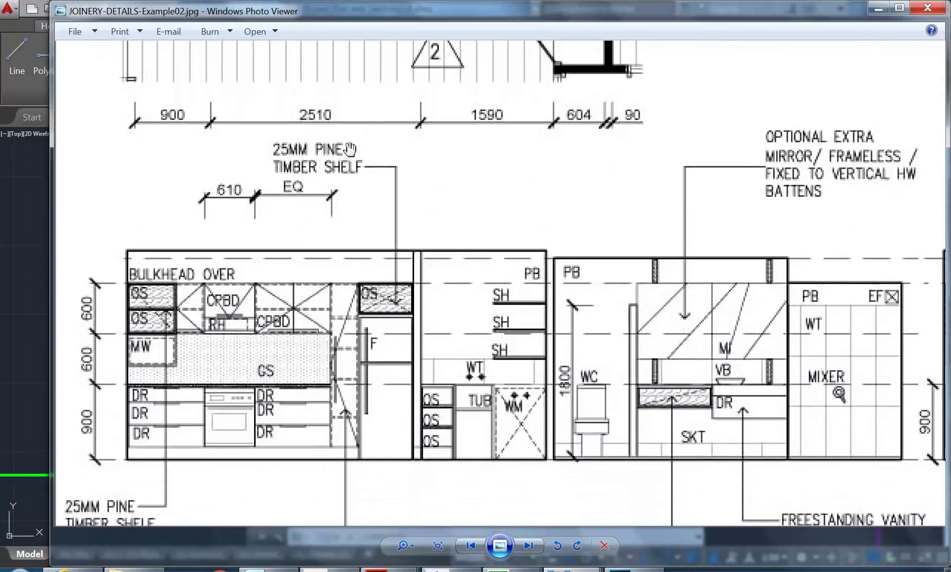
# Step: Browse on to JOINERY-DETAILS-Example04 and inspect the credenza's carcase plan with its dimensions and section markers
pyautogui.click(529, 546)
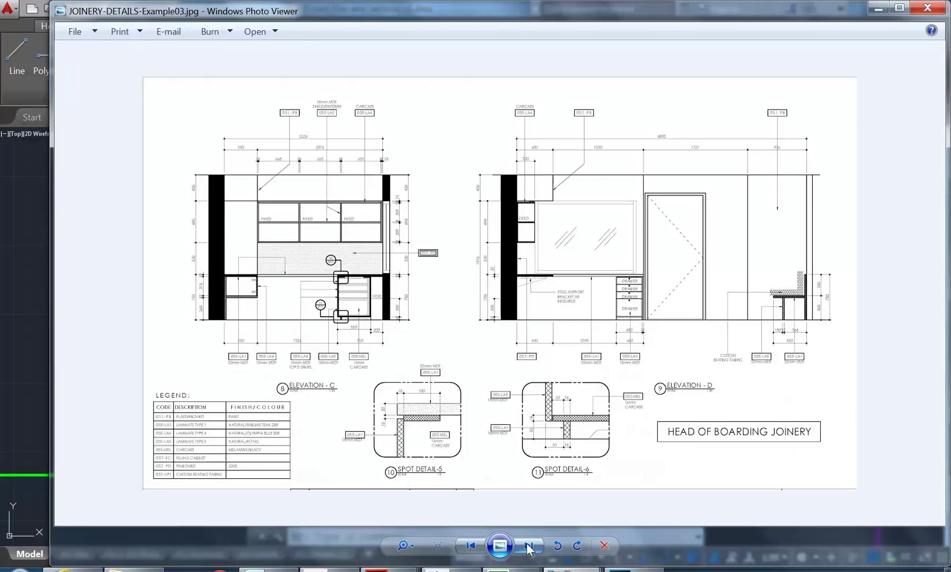
pyautogui.click(529, 546)
pyautogui.click(468, 551)
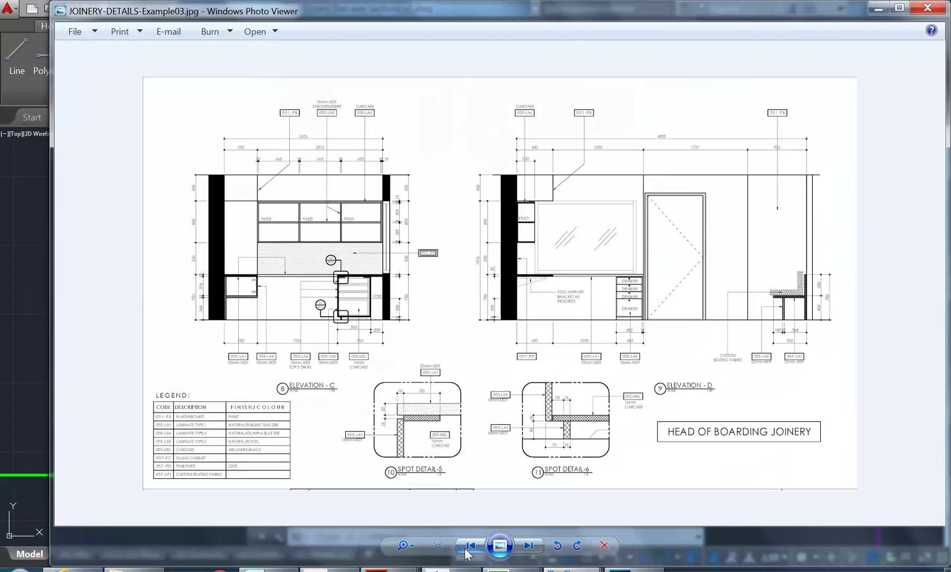
pyautogui.click(531, 553)
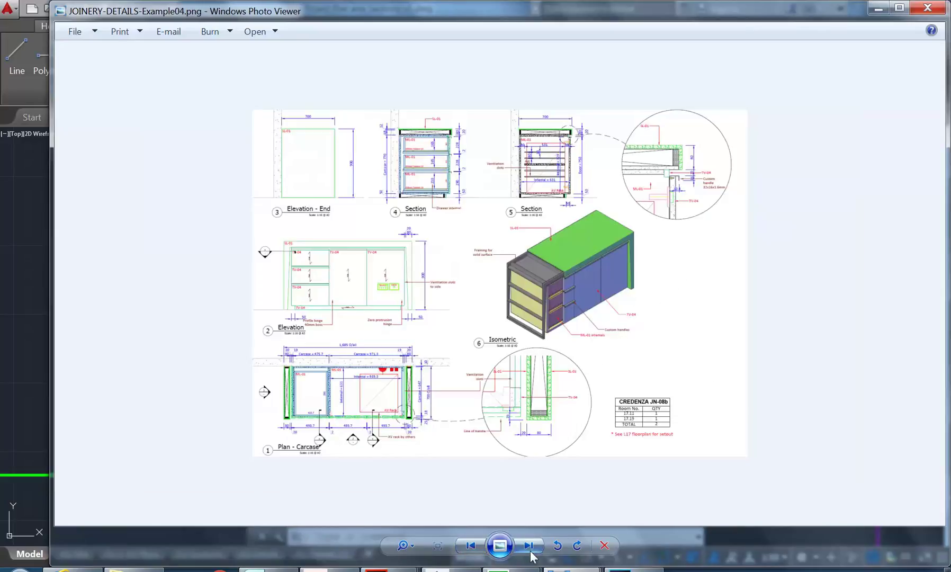
pyautogui.scroll(4, 333, 435)
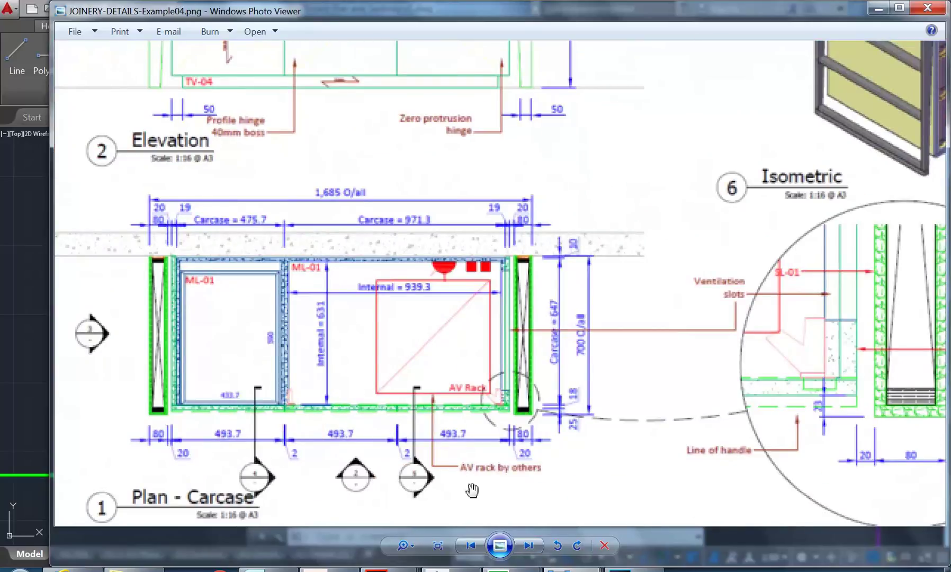
# Step: Open JOINERY-DETAILS-Example01 and examine the lectern's cupboard doors and pull-out shelf in the detail plan and detail elevation
pyautogui.click(528, 545)
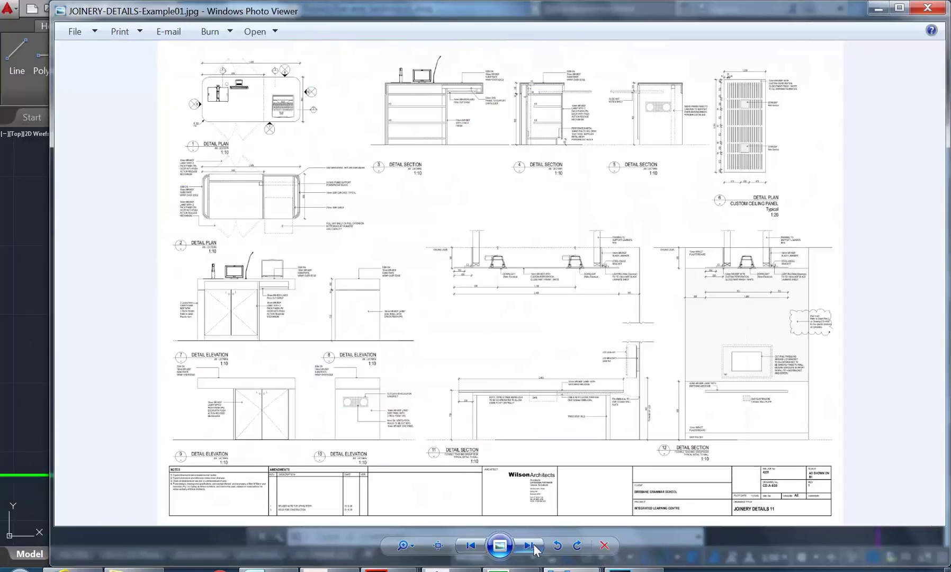
pyautogui.scroll(5, 166, 334)
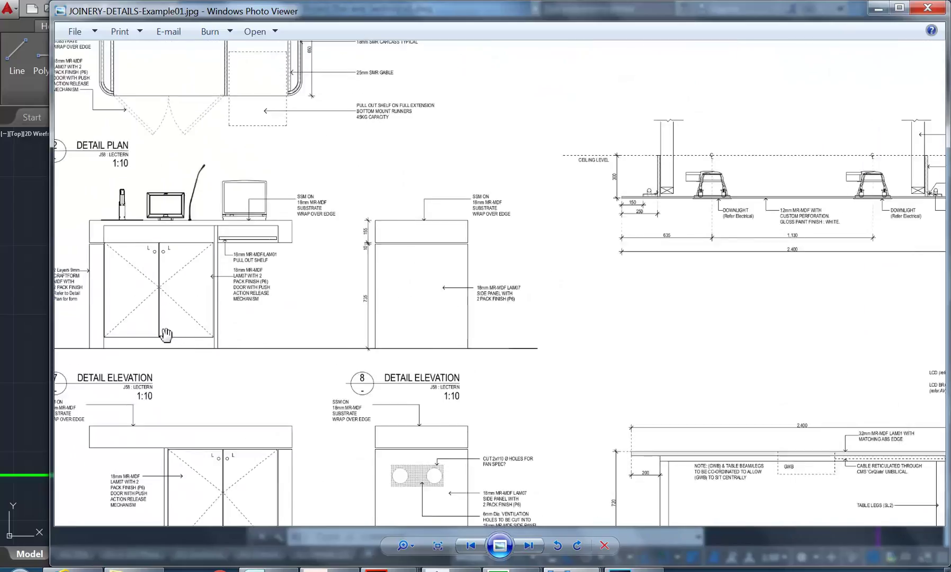
pyautogui.scroll(2, 208, 328)
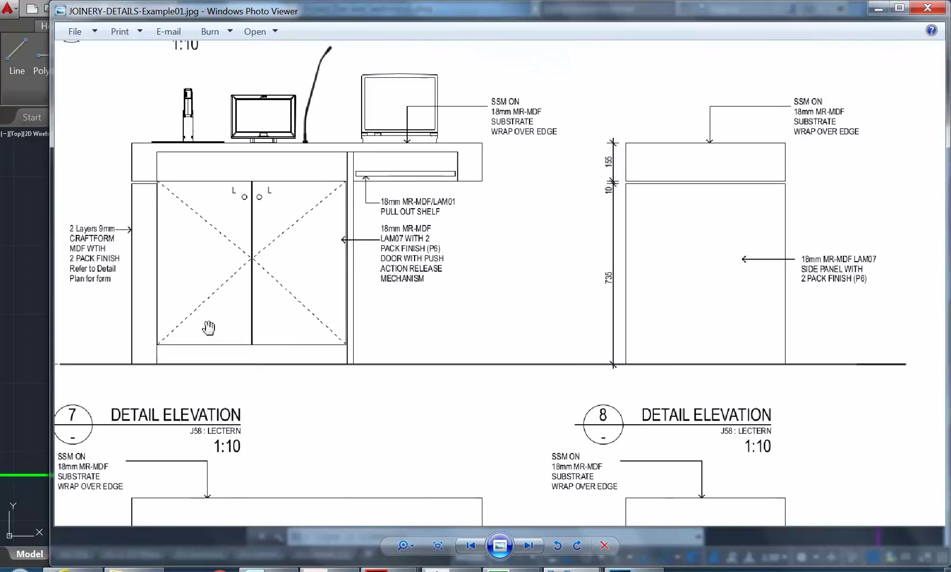
pyautogui.scroll(-4, 228, 191)
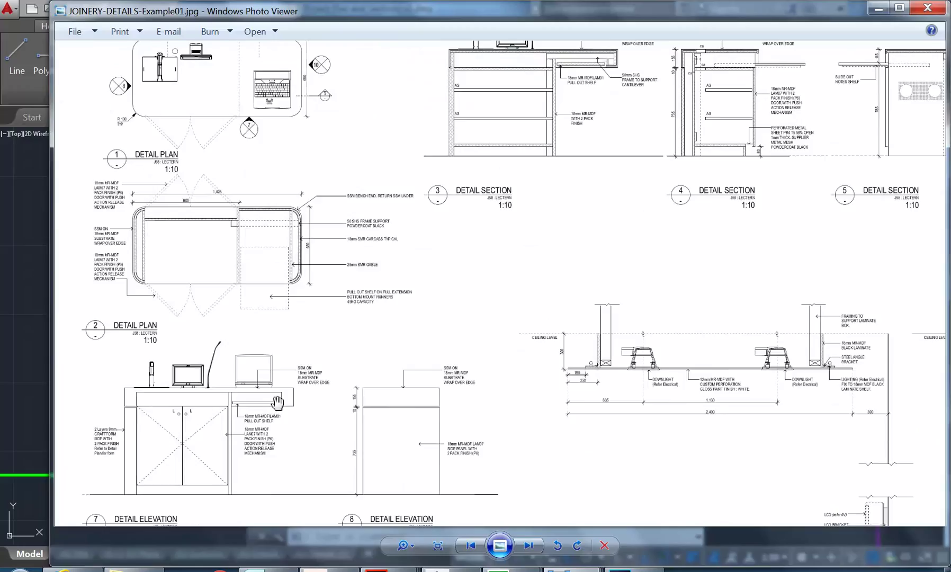
pyautogui.scroll(3, 138, 313)
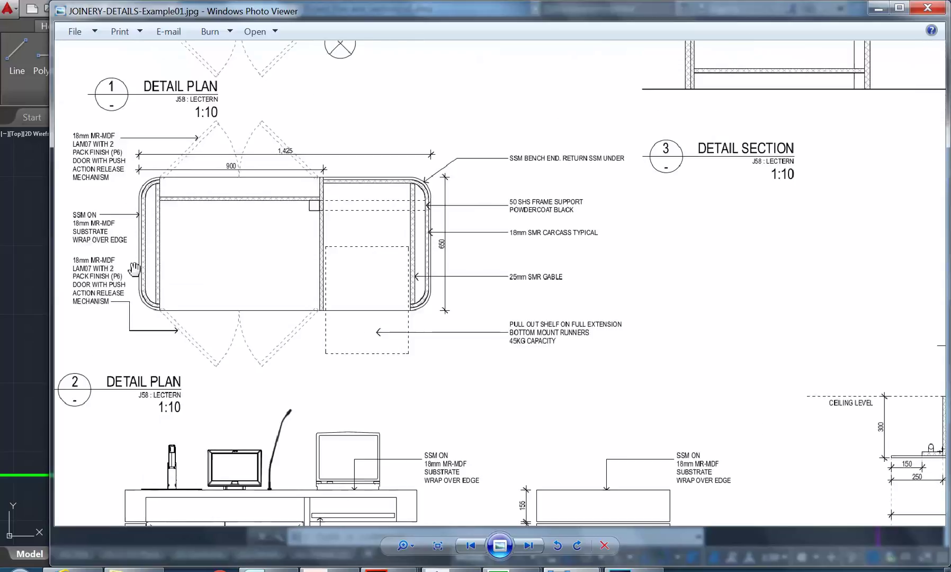
pyautogui.scroll(2, 146, 213)
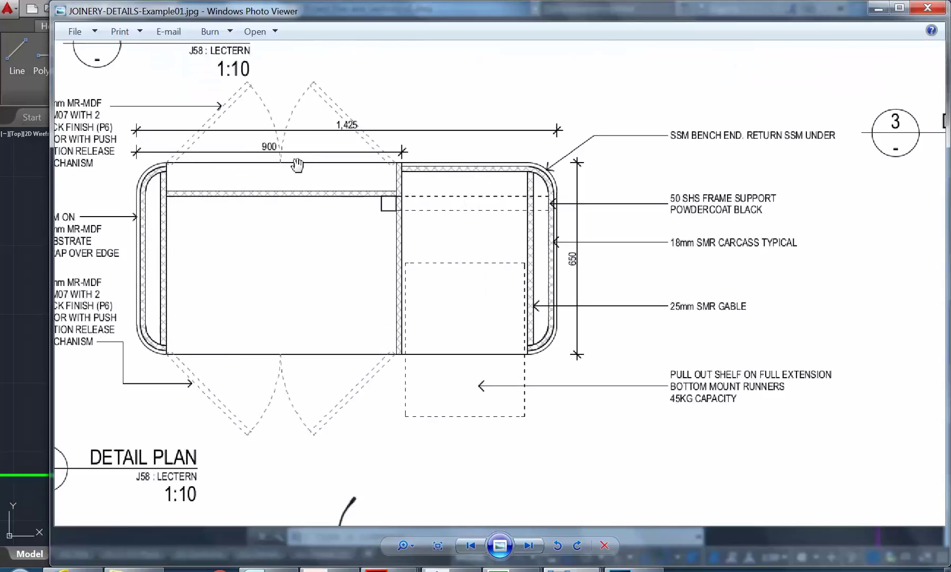
pyautogui.moveTo(223, 158); pyautogui.dragTo(263, 448)
pyautogui.moveTo(337, 443)
pyautogui.mouseDown()
pyautogui.moveTo(336, 409)
pyautogui.moveTo(344, 503)
pyautogui.moveTo(319, 219)
pyautogui.mouseUp()
pyautogui.moveTo(292, 380); pyautogui.dragTo(293, 189)
pyautogui.moveTo(311, 355); pyautogui.dragTo(334, 197)
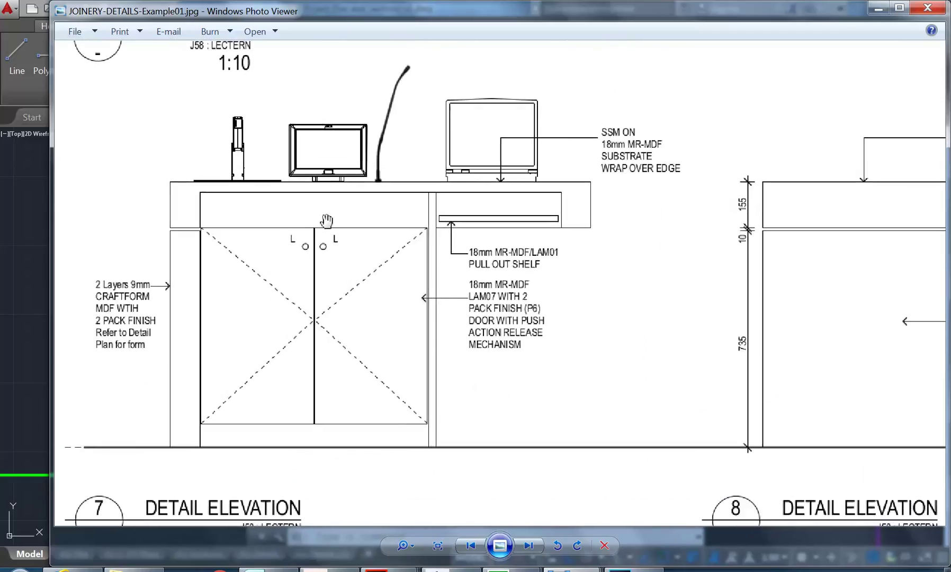
# Step: Review the material notes and panel heights on lectern detail elevations 7 and 8
pyautogui.scroll(-2, 287, 415)
pyautogui.moveTo(315, 432); pyautogui.dragTo(320, 233)
pyautogui.moveTo(487, 324); pyautogui.dragTo(256, 270)
pyautogui.moveTo(427, 323); pyautogui.dragTo(416, 478)
pyautogui.moveTo(448, 339); pyautogui.dragTo(692, 373)
pyautogui.moveTo(403, 326)
pyautogui.mouseDown()
pyautogui.moveTo(509, 276)
pyautogui.moveTo(482, 326)
pyautogui.mouseUp()
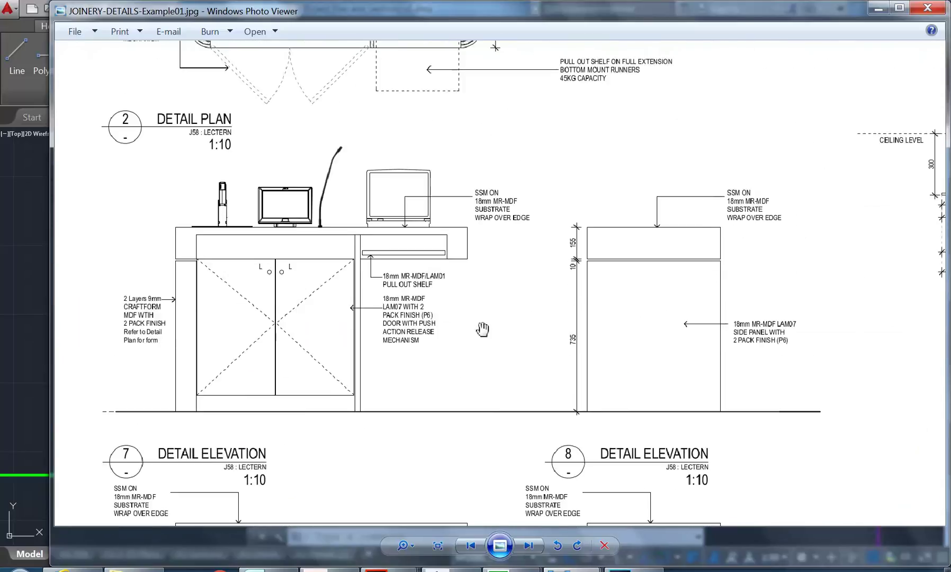
# Step: Return to the AutoCAD drawing and measure the bench elevation's top edge from its outer end to the cut section
pyautogui.click(878, 8)
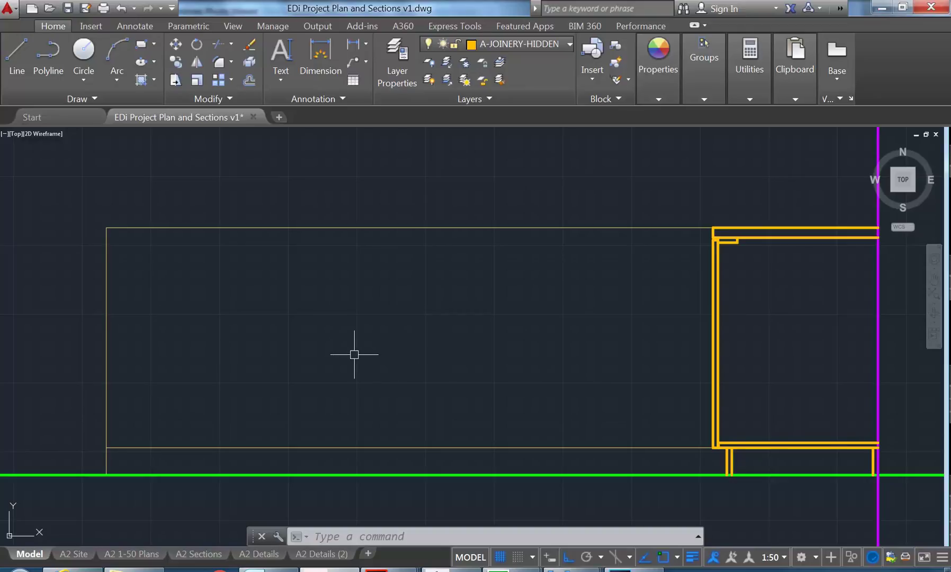
pyautogui.scroll(-4, 408, 380)
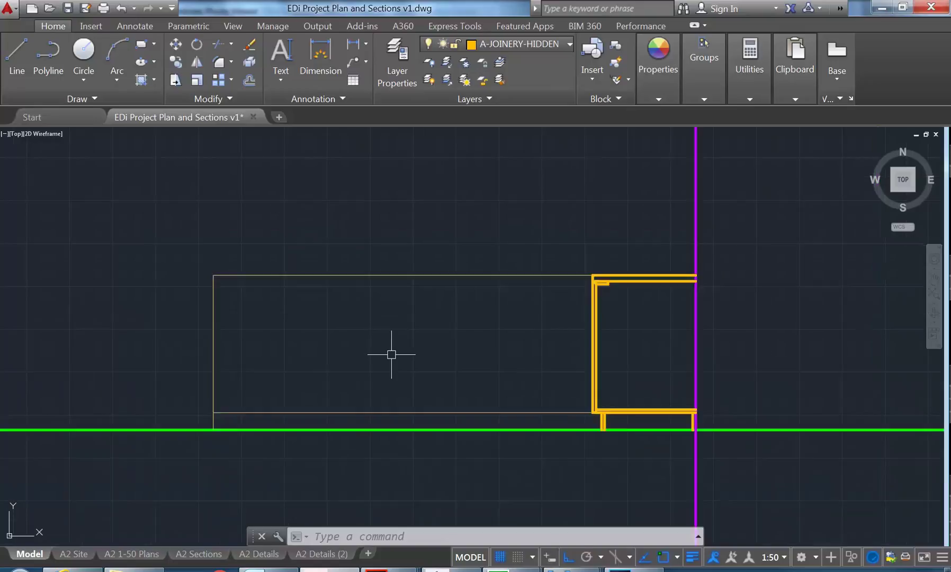
pyautogui.scroll(2, 404, 382)
pyautogui.write('di')
pyautogui.press('Return')
pyautogui.scroll(2, 330, 335)
pyautogui.click(191, 284)
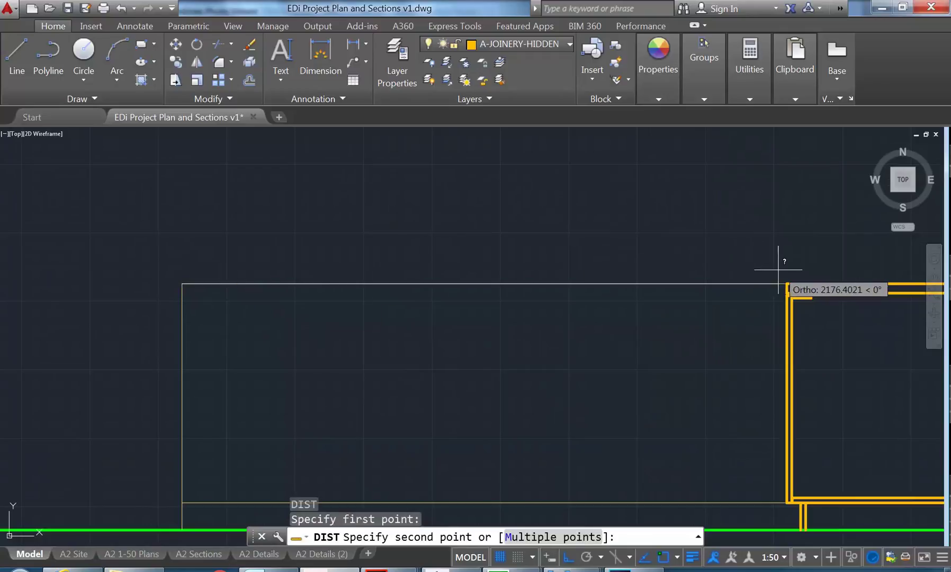
pyautogui.click(786, 280)
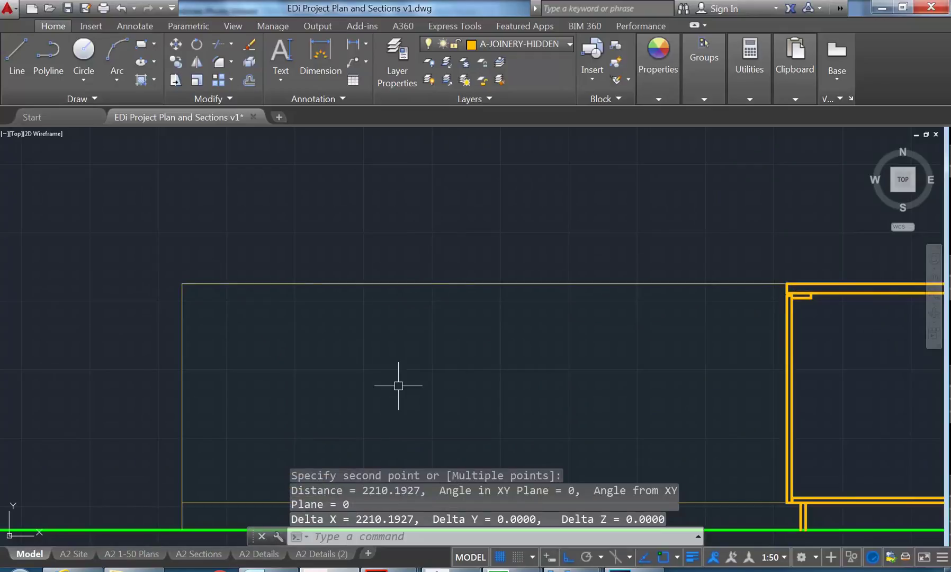
pyautogui.moveTo(395, 383); pyautogui.dragTo(416, 342, button='middle')
pyautogui.write('cal')
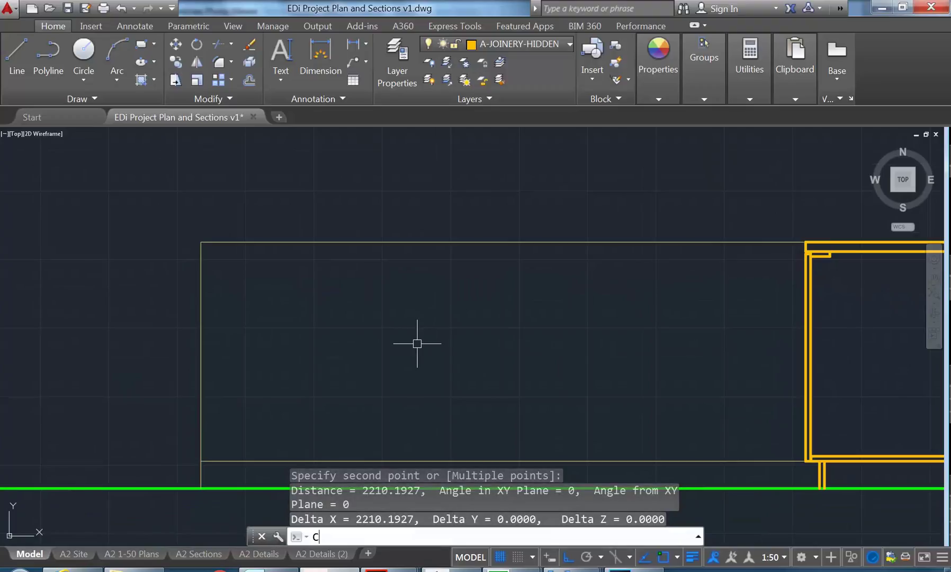
pyautogui.press('Return')
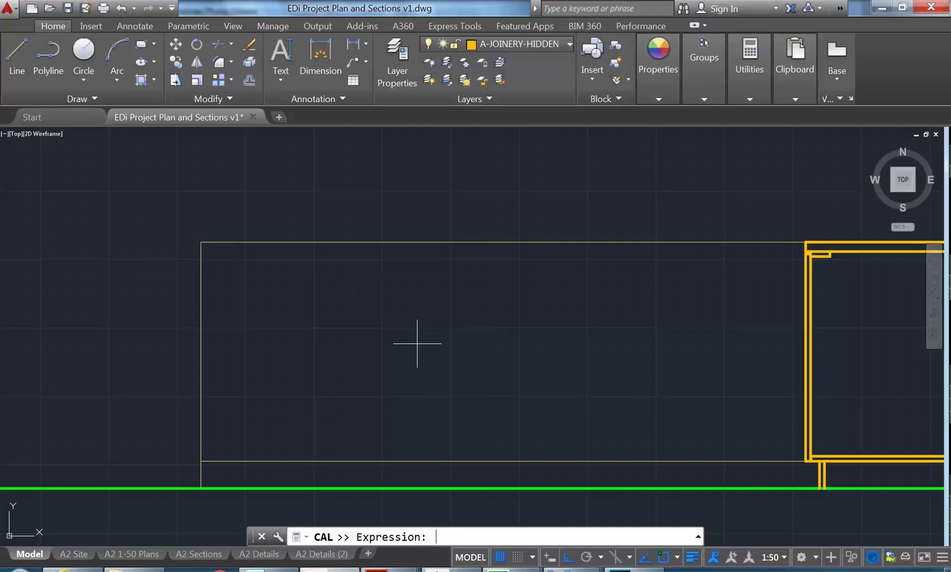
pyautogui.press('Escape')
pyautogui.press('Escape')
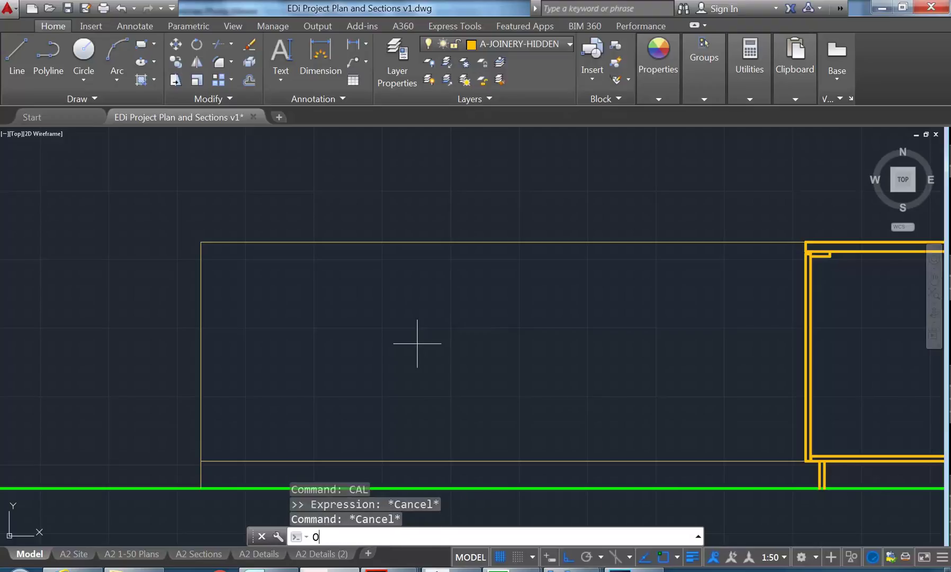
# Step: Offset the cut bench section's front edge five times at 450 mm spacing across the bench elevation towards its outer end
pyautogui.write('O')
pyautogui.press('Return')
pyautogui.write('450')
pyautogui.press('Return')
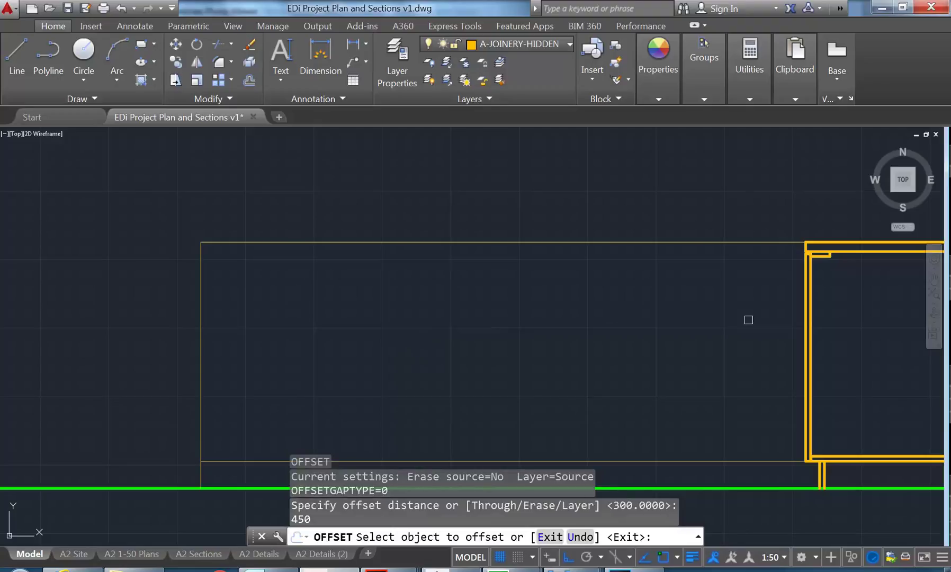
pyautogui.click(806, 323)
pyautogui.click(683, 326)
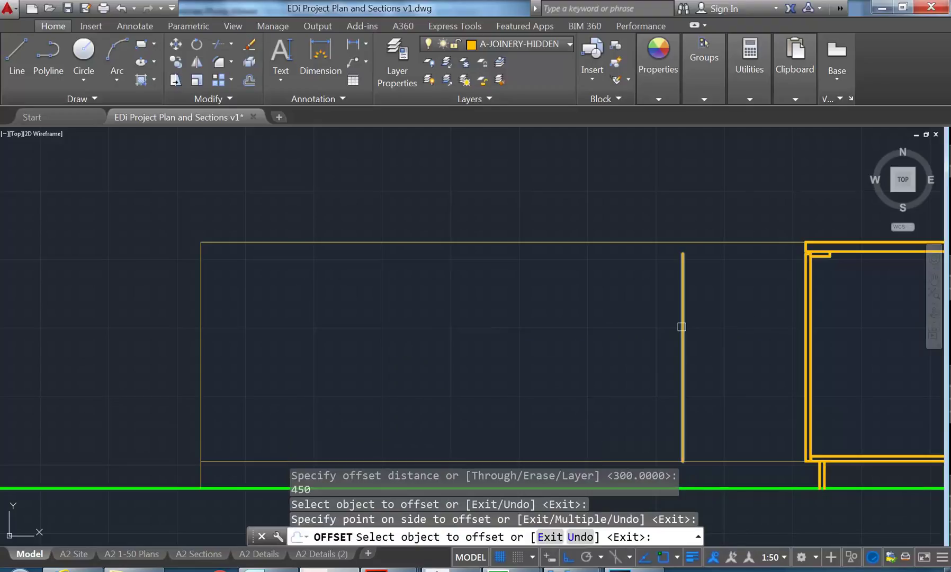
pyautogui.click(682, 327)
pyautogui.click(557, 329)
pyautogui.click(560, 329)
pyautogui.click(444, 335)
pyautogui.click(439, 336)
pyautogui.click(364, 338)
pyautogui.click(313, 339)
pyautogui.click(155, 345)
pyautogui.rightClick(168, 342)
pyautogui.click(192, 347)
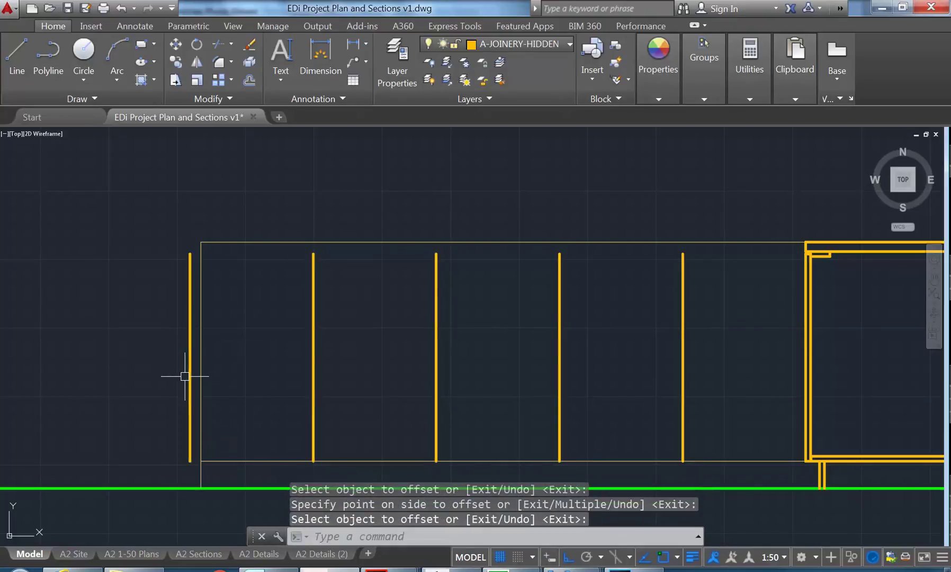
# Step: Erase all the 450 mm spaced divider lines from the bench elevation
pyautogui.click(189, 374)
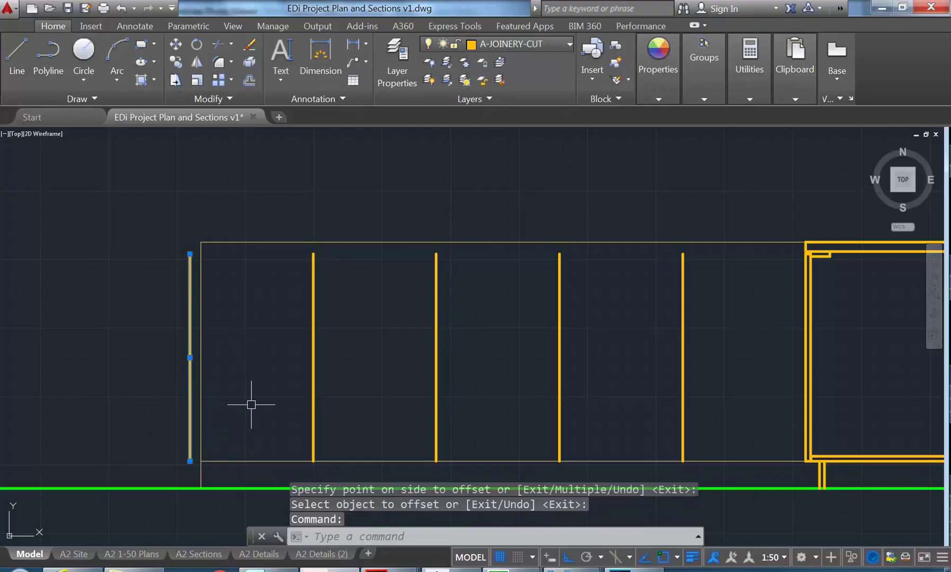
pyautogui.press('Delete')
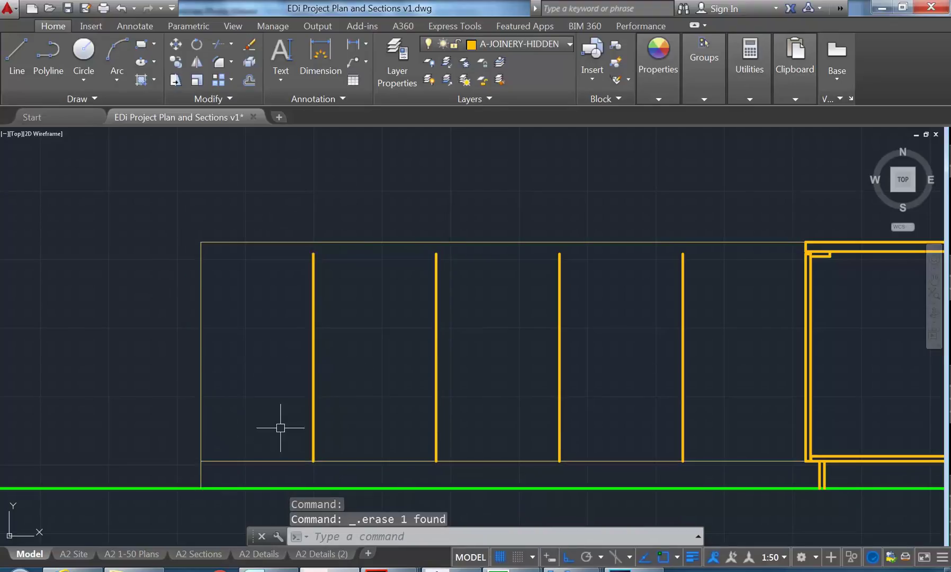
pyautogui.click(739, 359)
pyautogui.click(258, 404)
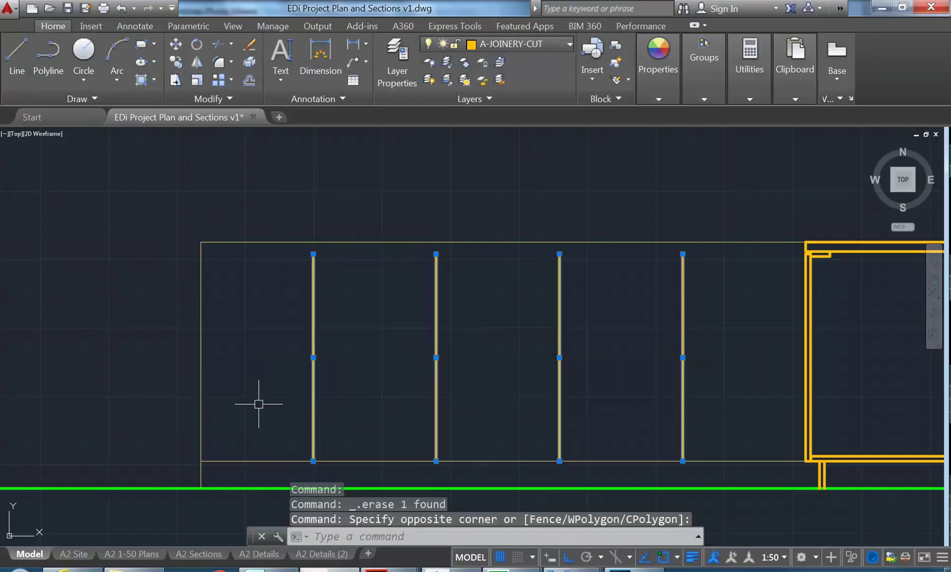
pyautogui.press('Delete')
# Step: Offset the cut section's front edge five times at 400 mm spacing to divide the bench front into cupboard units
pyautogui.write('o')
pyautogui.press('Return')
pyautogui.write('400')
pyautogui.press('Return')
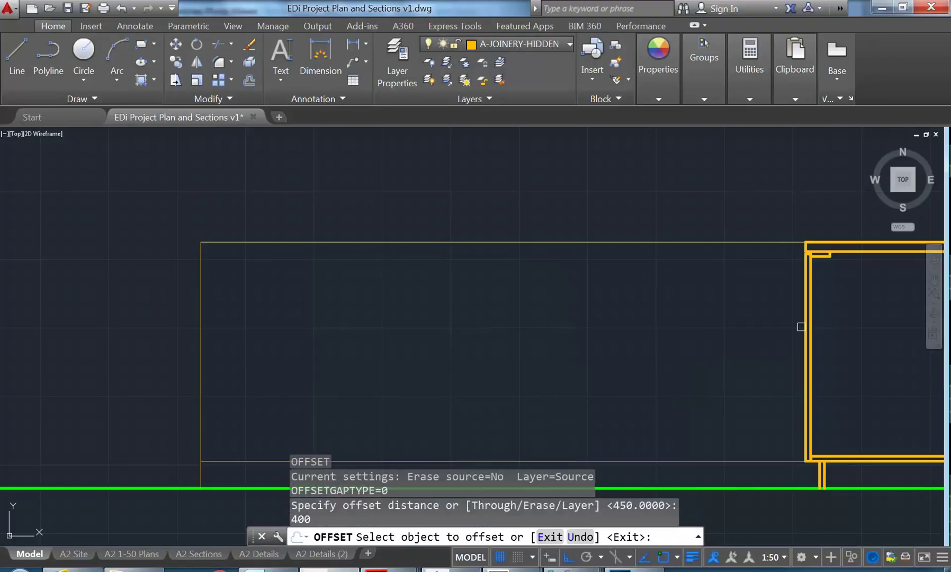
pyautogui.click(802, 327)
pyautogui.click(694, 336)
pyautogui.click(696, 337)
pyautogui.click(639, 337)
pyautogui.click(587, 334)
pyautogui.click(512, 335)
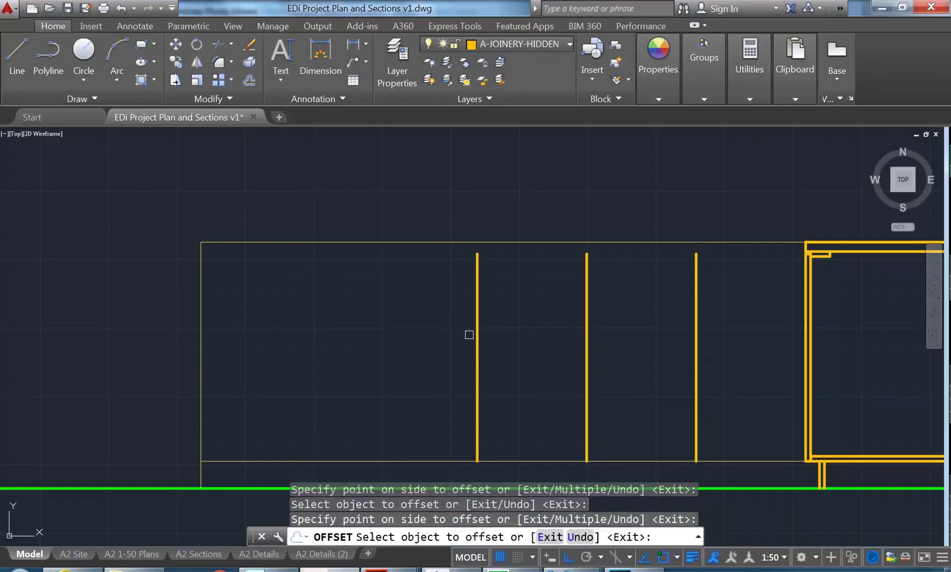
pyautogui.click(472, 334)
pyautogui.click(395, 334)
pyautogui.click(367, 334)
pyautogui.click(238, 339)
pyautogui.press('Return')
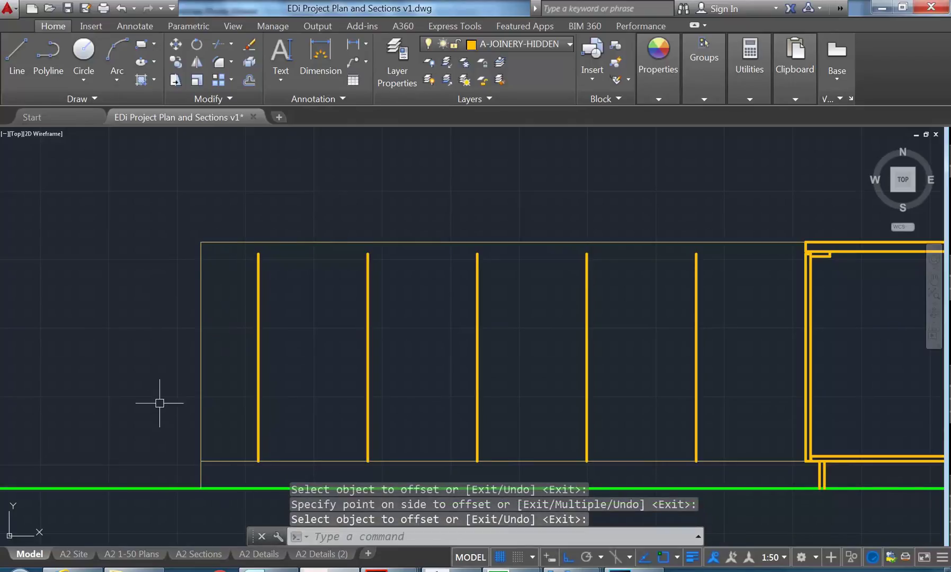
# Step: Move the five cupboard divider lines on the bench front to the A-JOINERY-PROJ layer
pyautogui.click(768, 308)
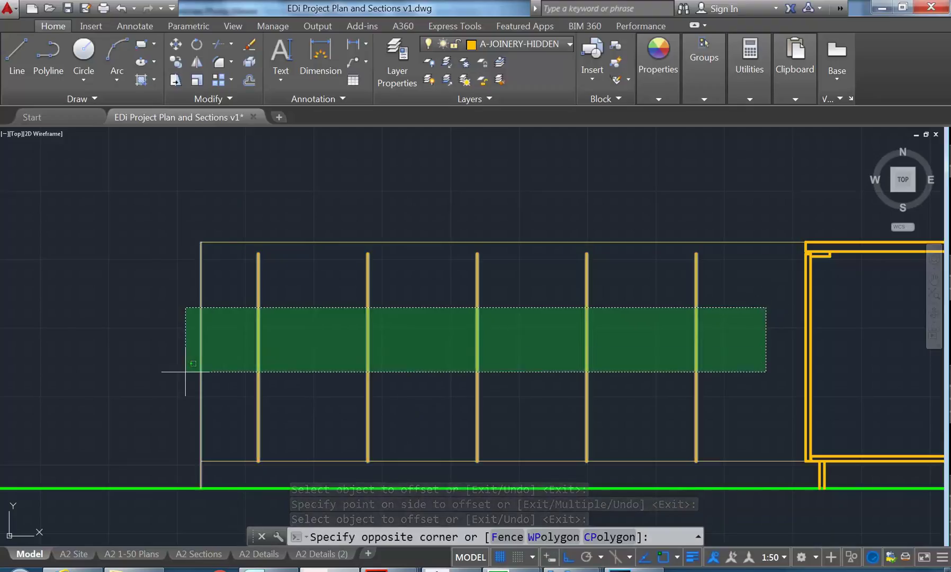
pyautogui.click(251, 366)
pyautogui.click(512, 42)
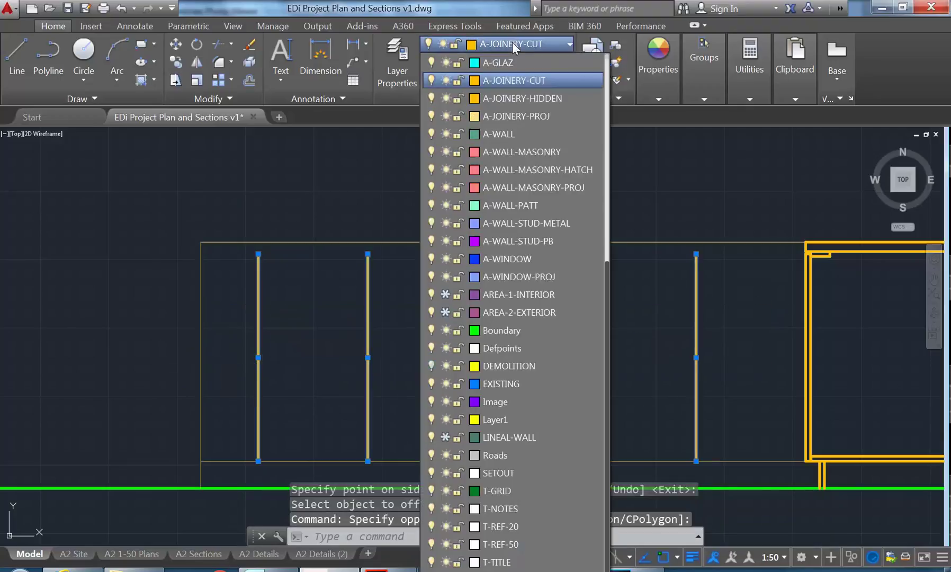
pyautogui.click(525, 114)
pyautogui.press('Escape')
pyautogui.press('Escape')
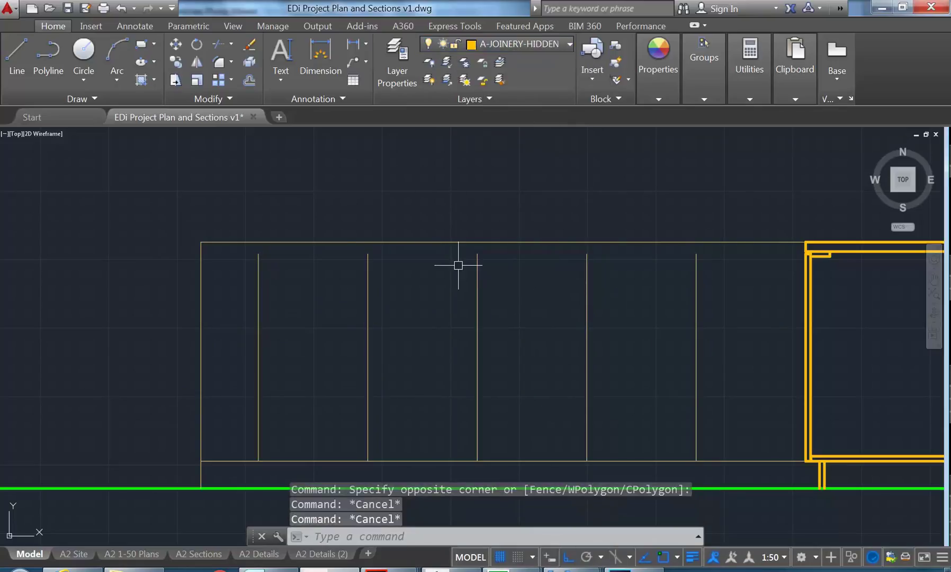
# Step: Offset the bench elevation's top edge 32 mm downward for the benchtop underside
pyautogui.write('o')
pyautogui.press('Return')
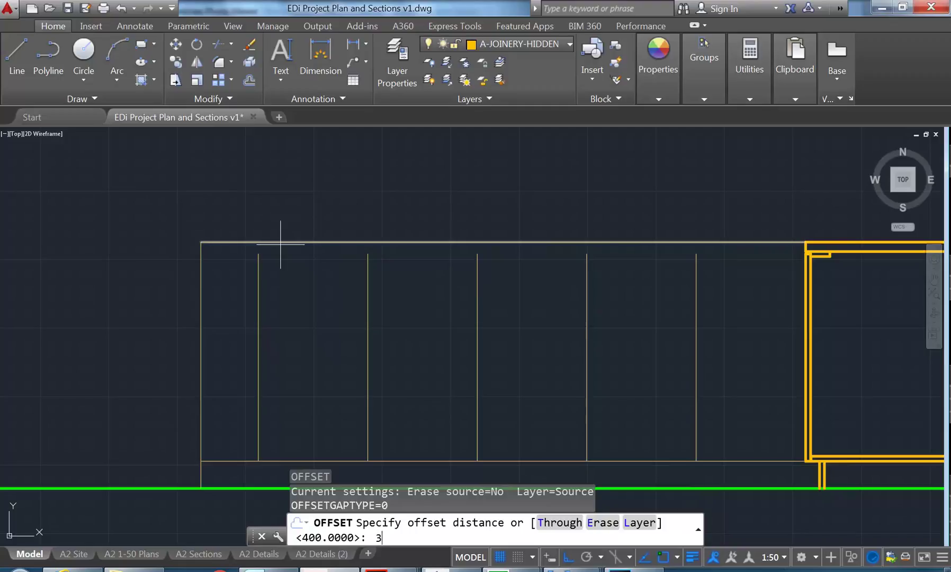
pyautogui.write('32')
pyautogui.press('Return')
pyautogui.click(306, 242)
pyautogui.click(307, 270)
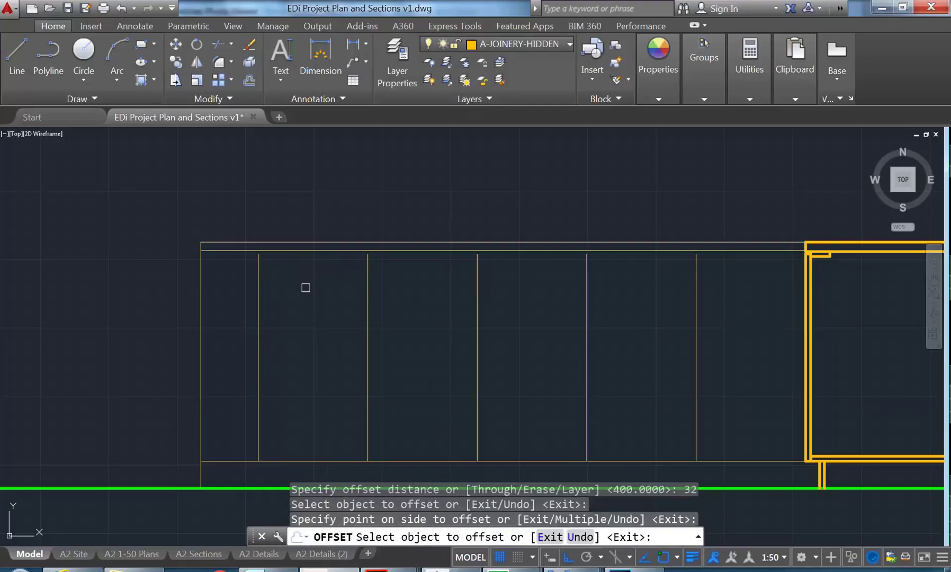
pyautogui.press('Return')
# Step: Erase the 32 mm offset line below the bench elevation's top edge
pyautogui.scroll(8, 830, 258)
pyautogui.click(488, 199)
pyautogui.click(427, 278)
pyautogui.press('Delete')
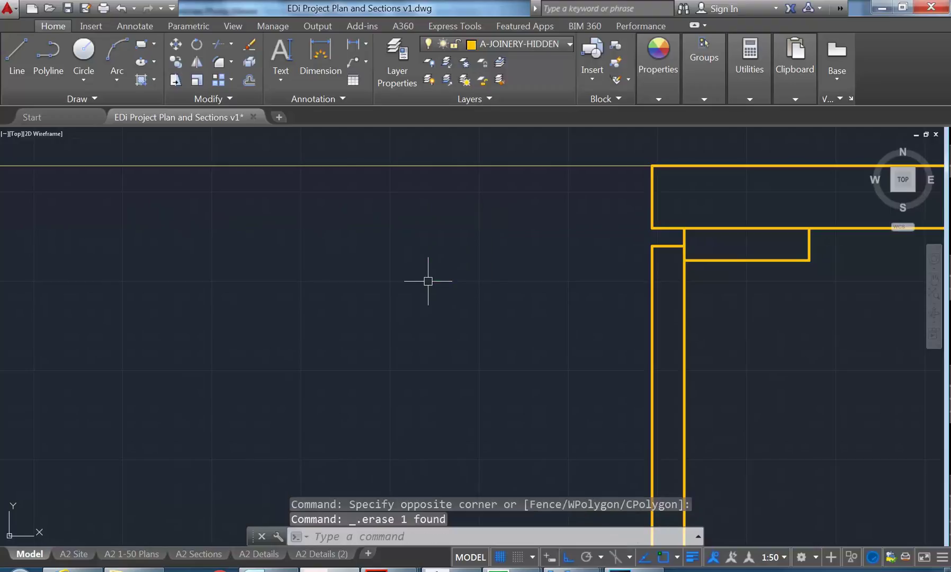
pyautogui.write('o')
pyautogui.press('Return')
pyautogui.write('33')
pyautogui.press('Return')
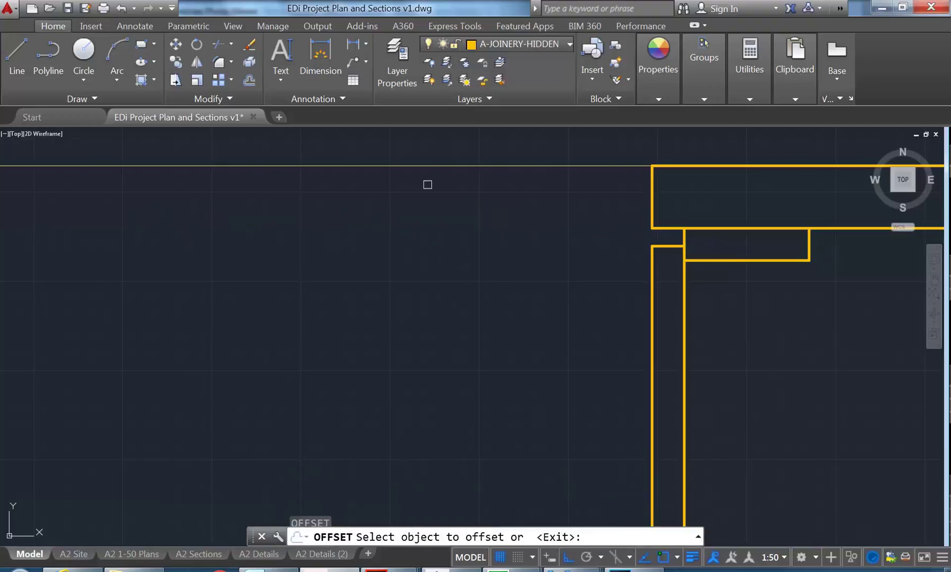
pyautogui.click(426, 167)
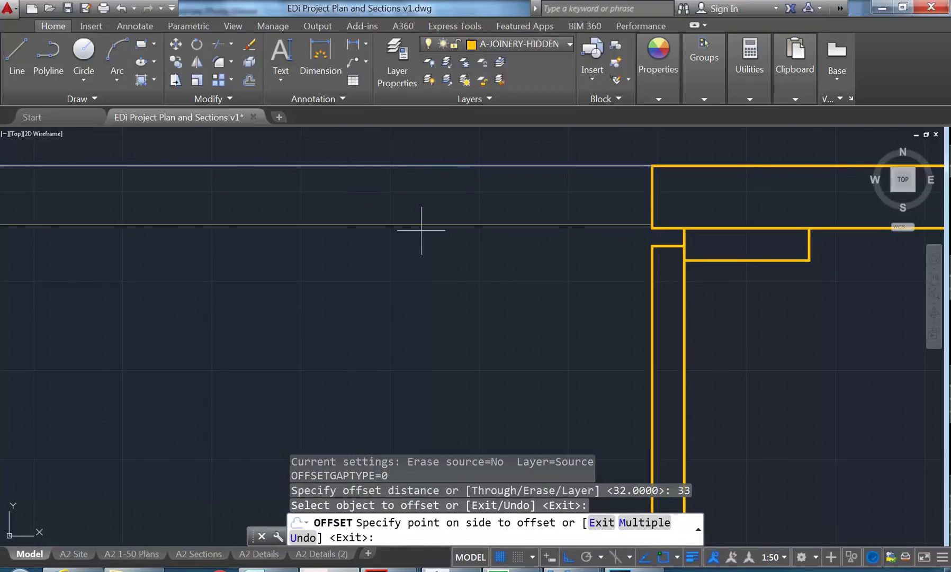
pyautogui.press('Escape')
pyautogui.press('Escape')
# Step: Measure the benchtop's thickness at the front end of the cut section
pyautogui.write('D')
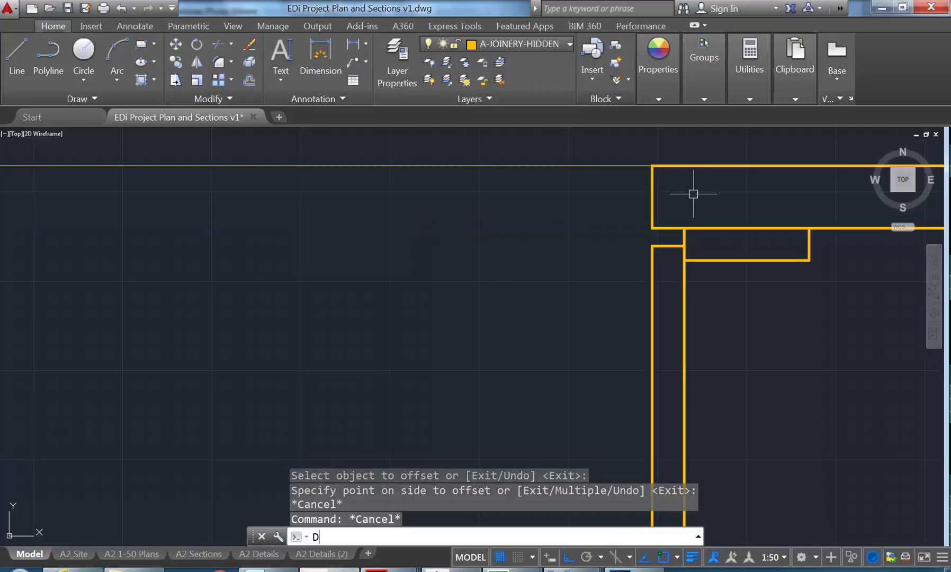
pyautogui.write('I')
pyautogui.press('Return')
pyautogui.click(652, 229)
pyautogui.click(652, 166)
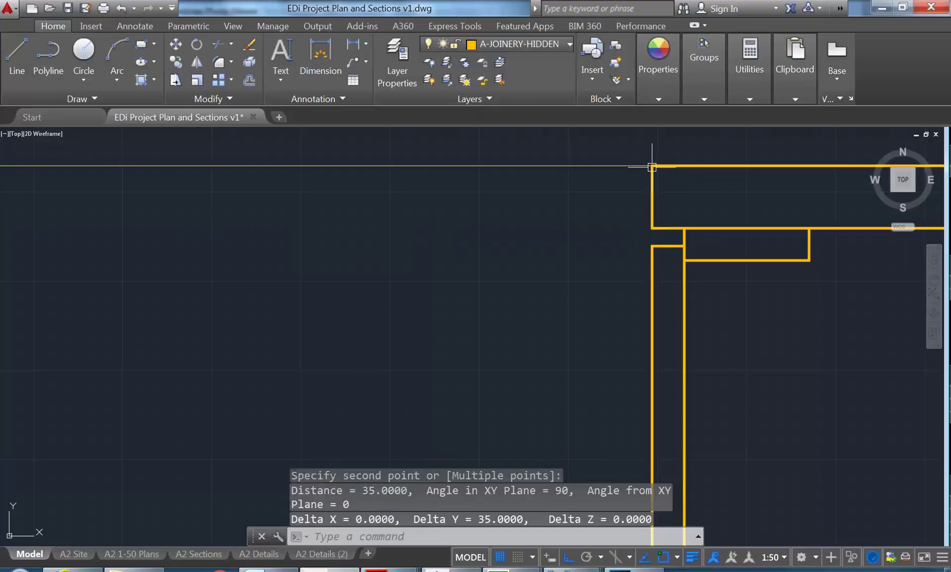
# Step: Offset the bench elevation's top edge 35 mm downward to draw the benchtop's underside
pyautogui.write('o')
pyautogui.press('Return')
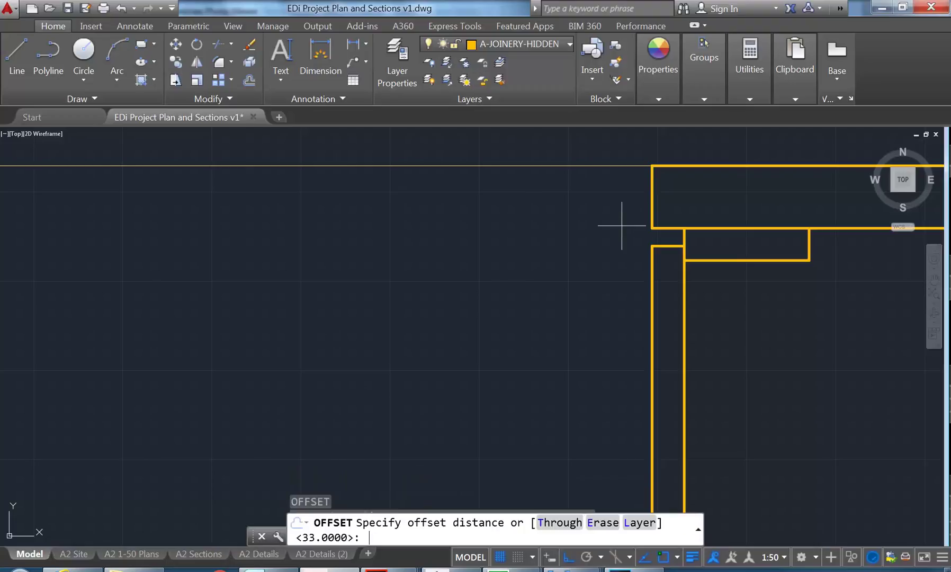
pyautogui.write('35')
pyautogui.press('Return')
pyautogui.click(507, 166)
pyautogui.click(498, 258)
pyautogui.press('Return')
pyautogui.scroll(-5, 498, 258)
pyautogui.scroll(3, 514, 310)
pyautogui.scroll(-4, 494, 317)
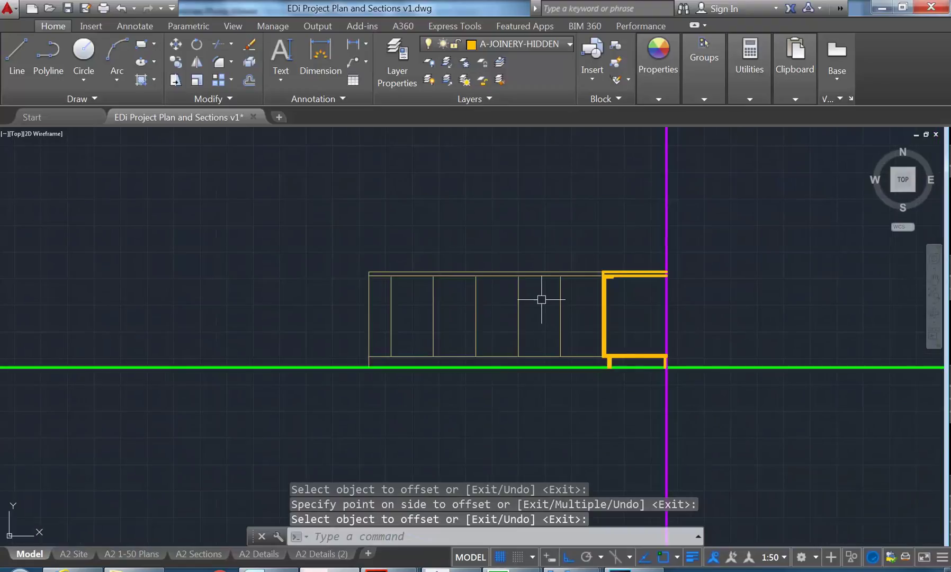
# Step: Examine the divided bench elevation and the dashed overhead outline in the kitchen plan below it
pyautogui.scroll(2, 545, 299)
pyautogui.scroll(2, 513, 303)
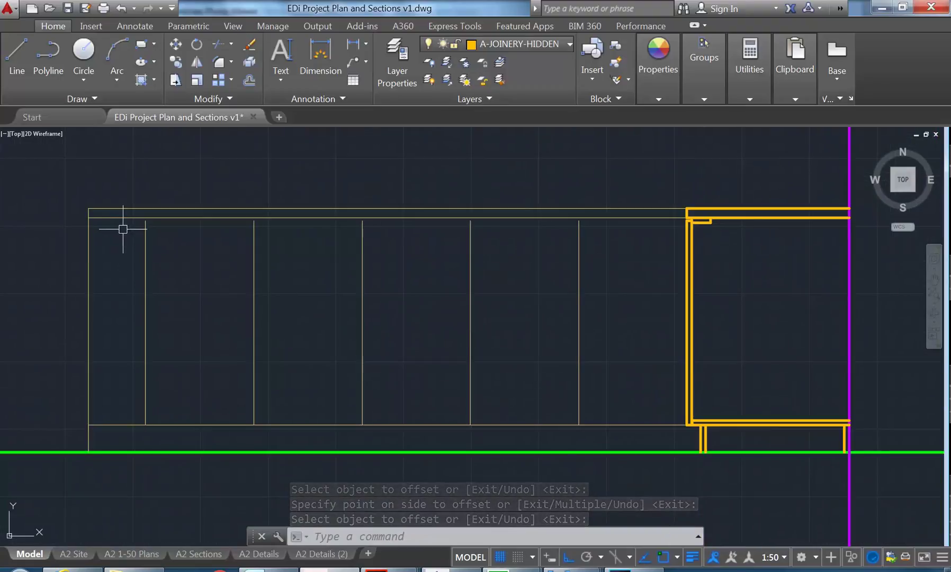
pyautogui.moveTo(126, 247); pyautogui.dragTo(213, 230, button='middle')
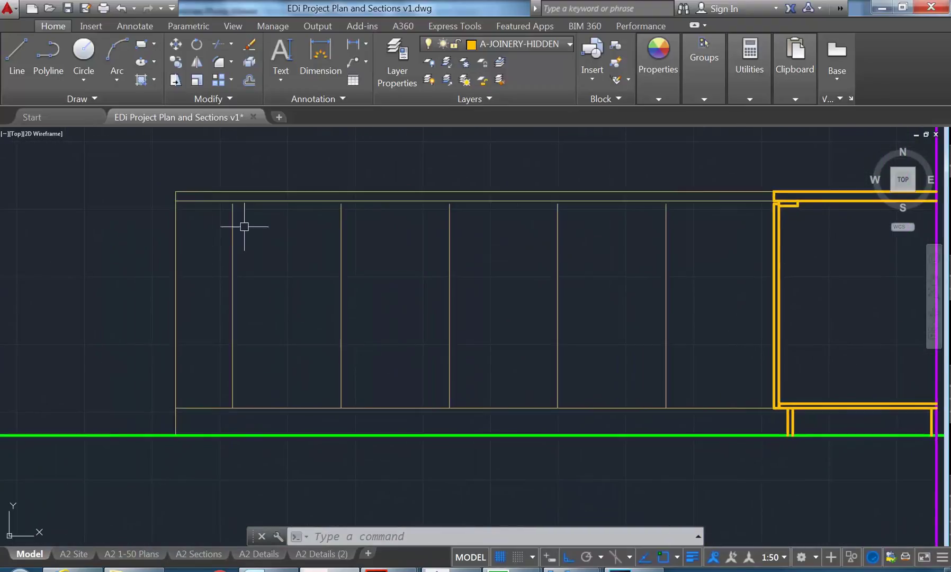
pyautogui.moveTo(220, 225); pyautogui.dragTo(251, 255, button='middle')
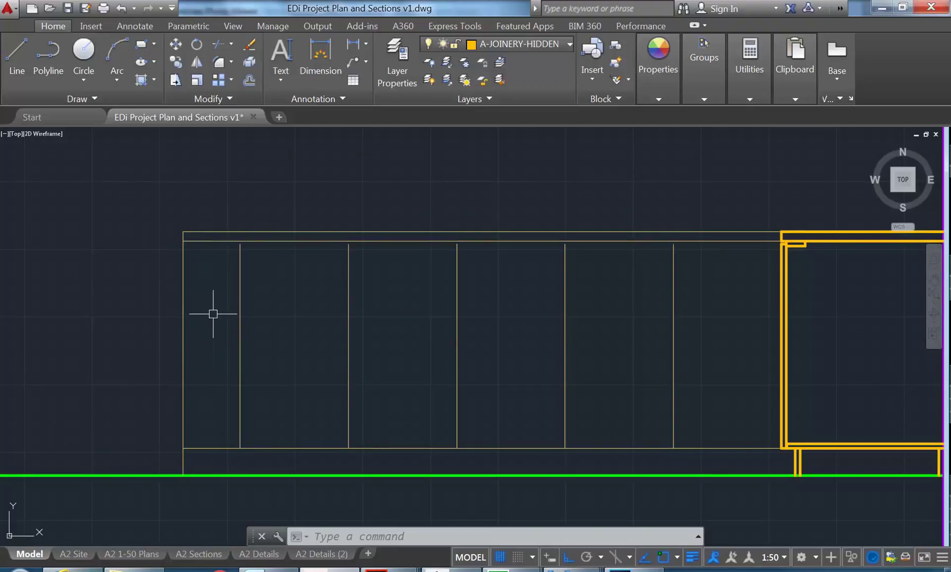
pyautogui.scroll(-5, 213, 316)
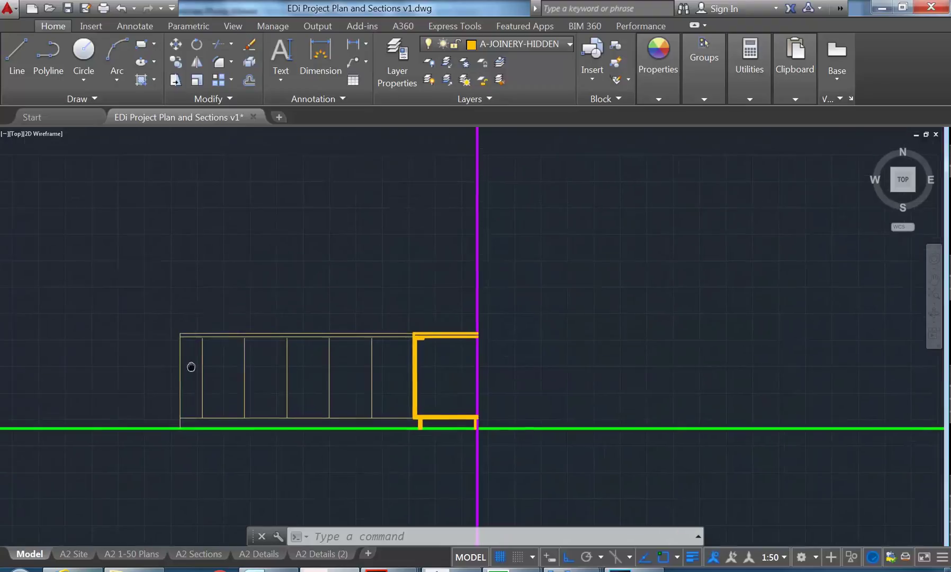
pyautogui.scroll(2, 227, 371)
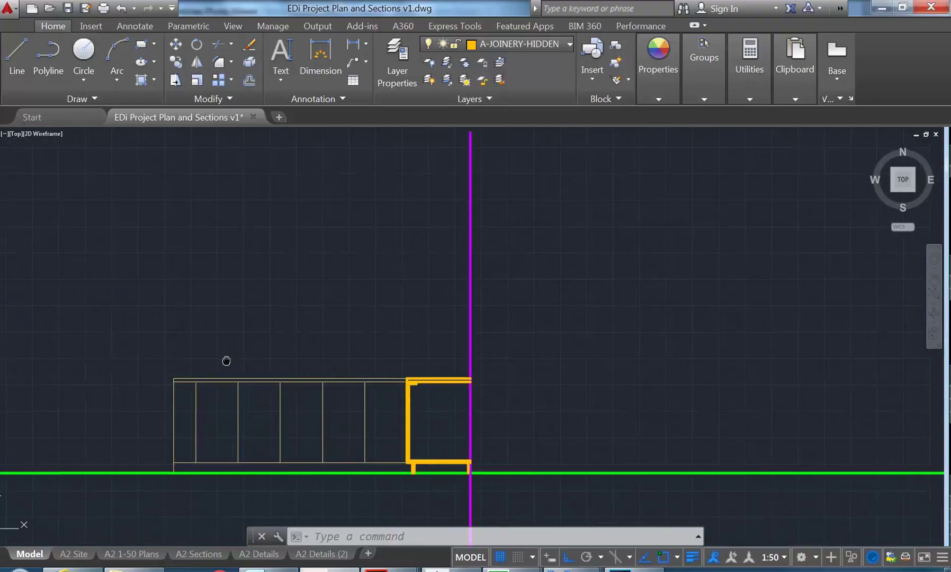
pyautogui.moveTo(227, 361); pyautogui.dragTo(242, 336, button='middle')
pyautogui.scroll(-4, 231, 391)
pyautogui.scroll(-4, 230, 392)
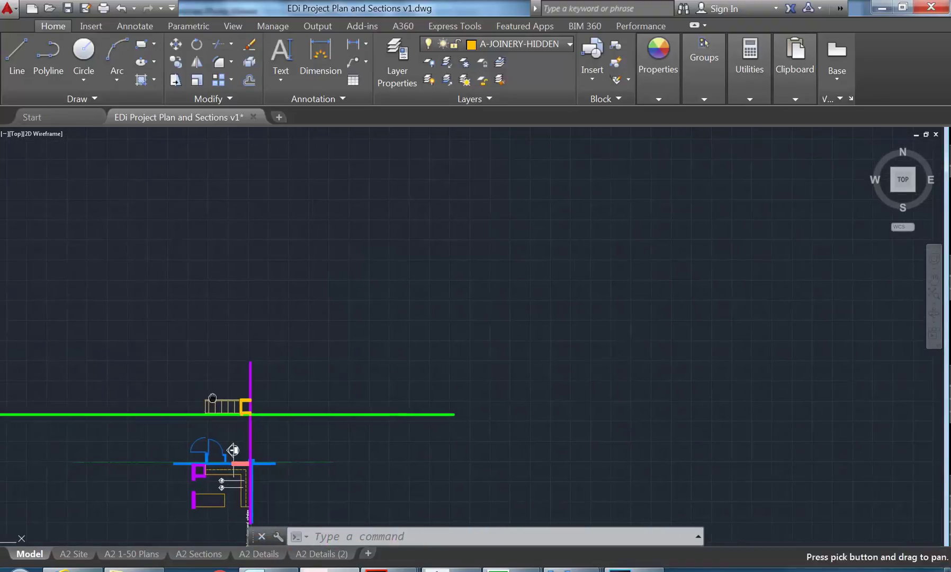
pyautogui.scroll(8, 197, 418)
pyautogui.moveTo(196, 416); pyautogui.dragTo(147, 403, button='middle')
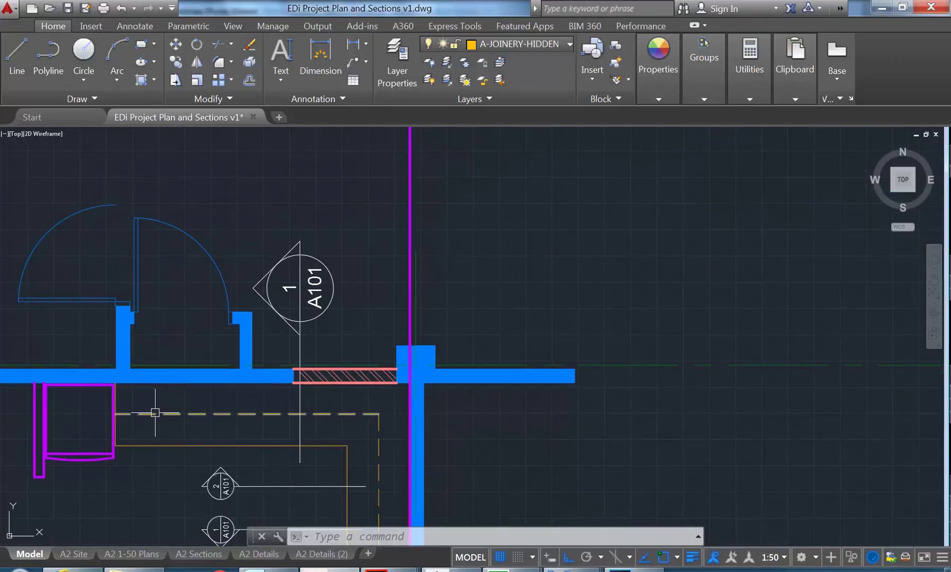
pyautogui.scroll(-3, 155, 413)
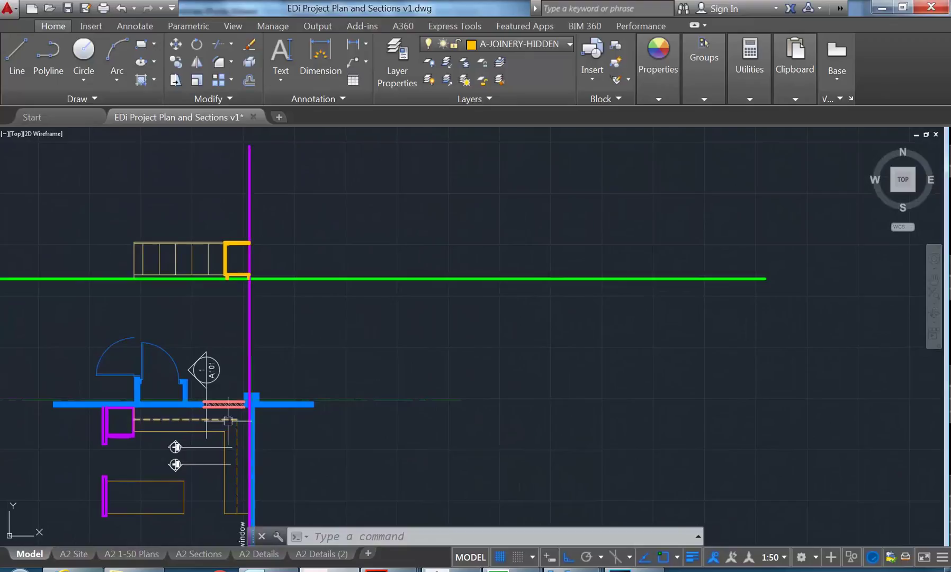
pyautogui.scroll(6, 233, 423)
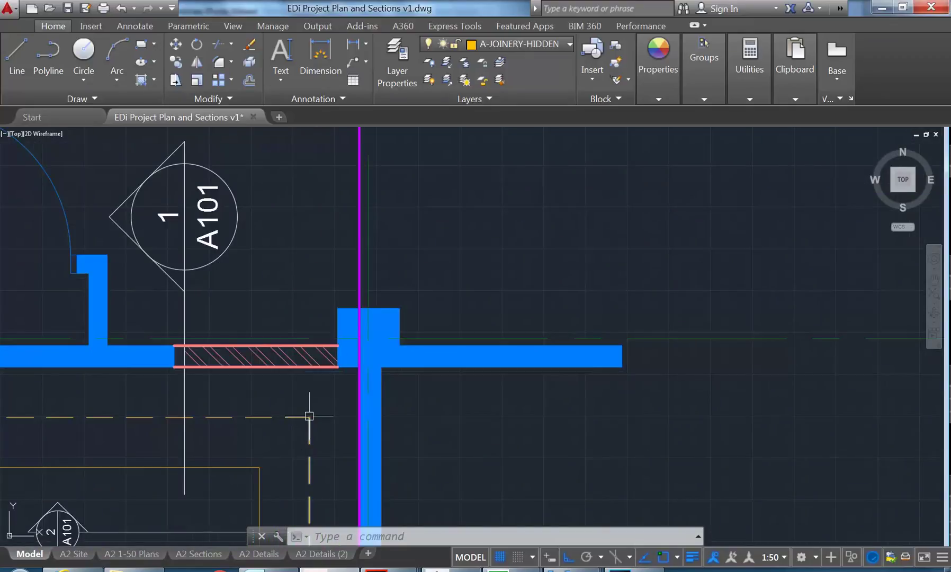
pyautogui.write('l')
pyautogui.press('Return')
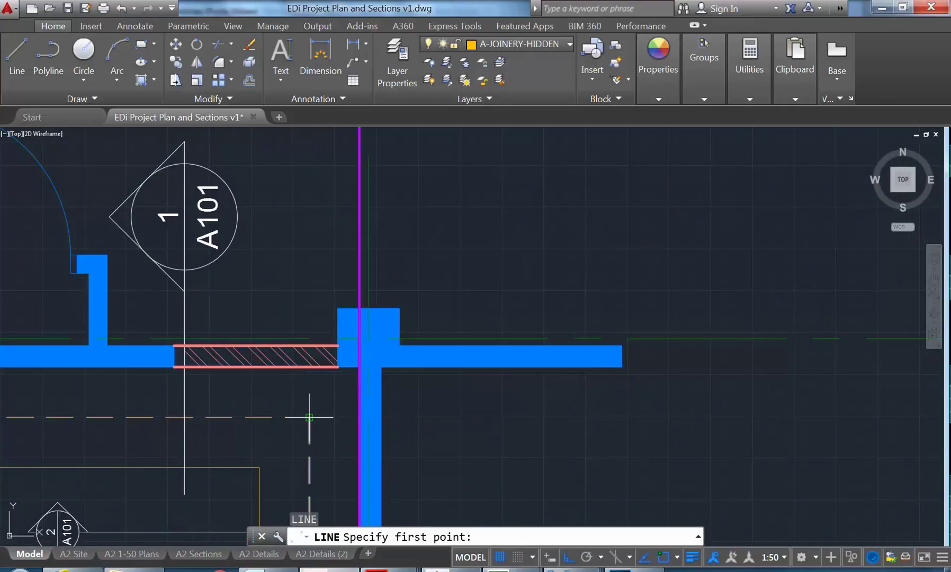
pyautogui.click(309, 417)
pyautogui.scroll(-5, 282, 214)
pyautogui.scroll(4, 509, 308)
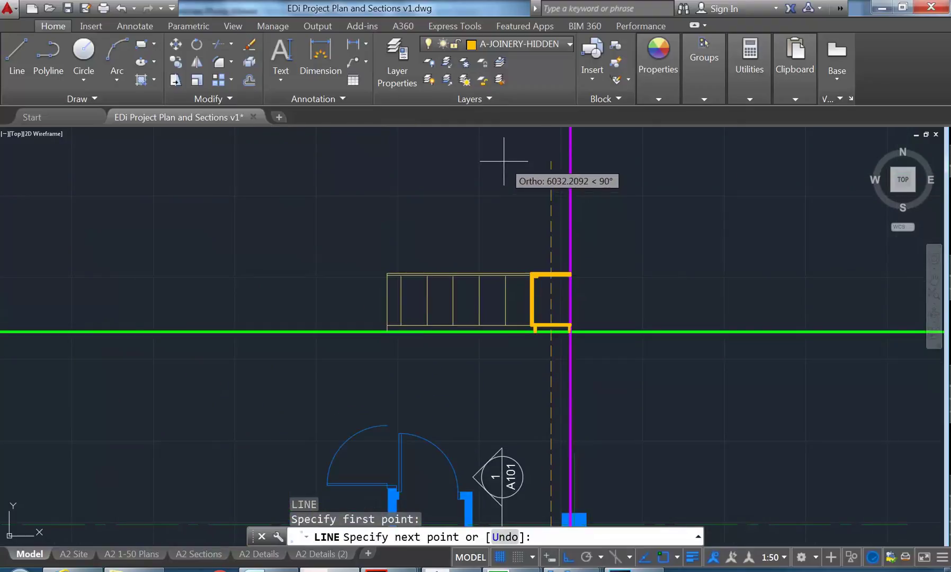
pyautogui.press('Escape')
# Step: Switch to the Joinery Drawings folder in Windows Explorer to consult the example joinery details
pyautogui.scroll(-3, 530, 159)
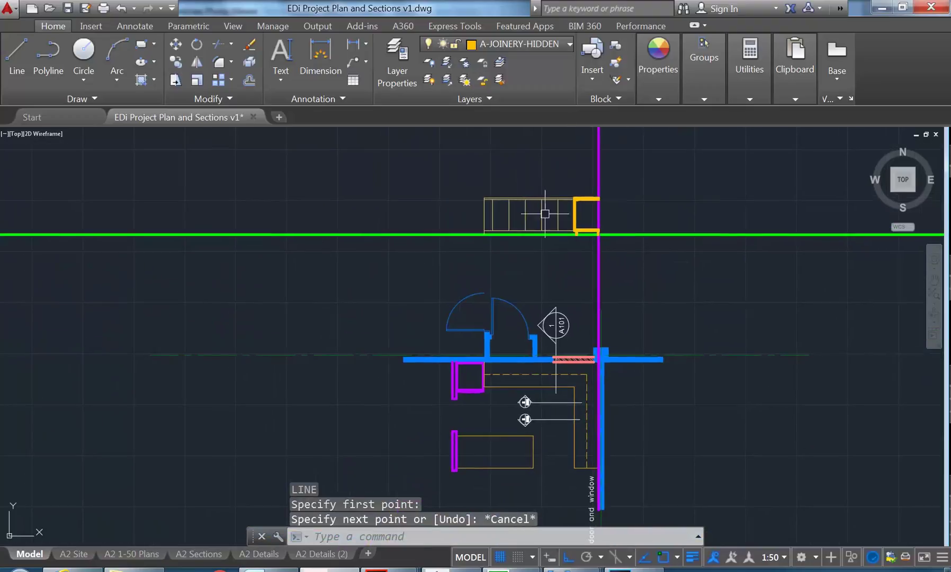
pyautogui.moveTo(512, 312); pyautogui.dragTo(524, 307, button='middle')
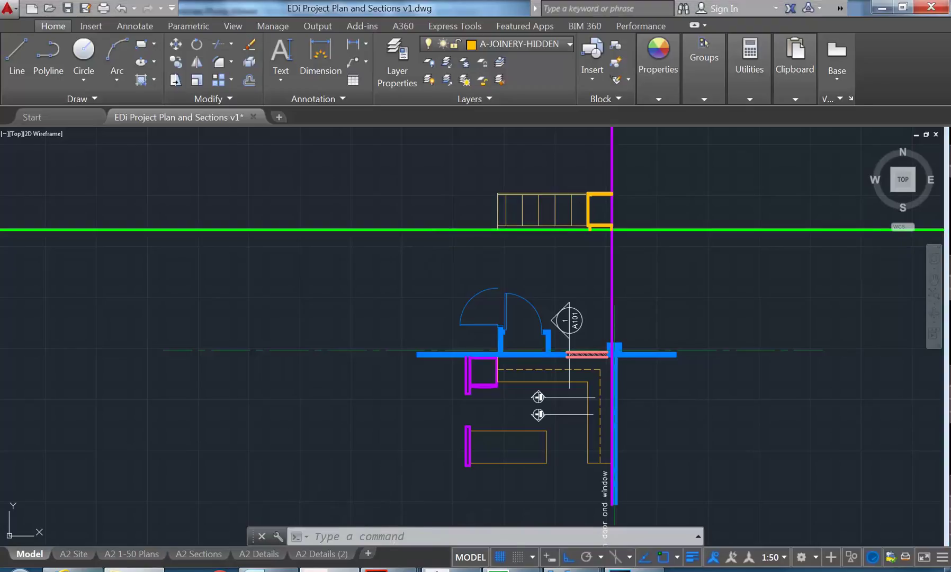
pyautogui.click(328, 569)
pyautogui.click(349, 369)
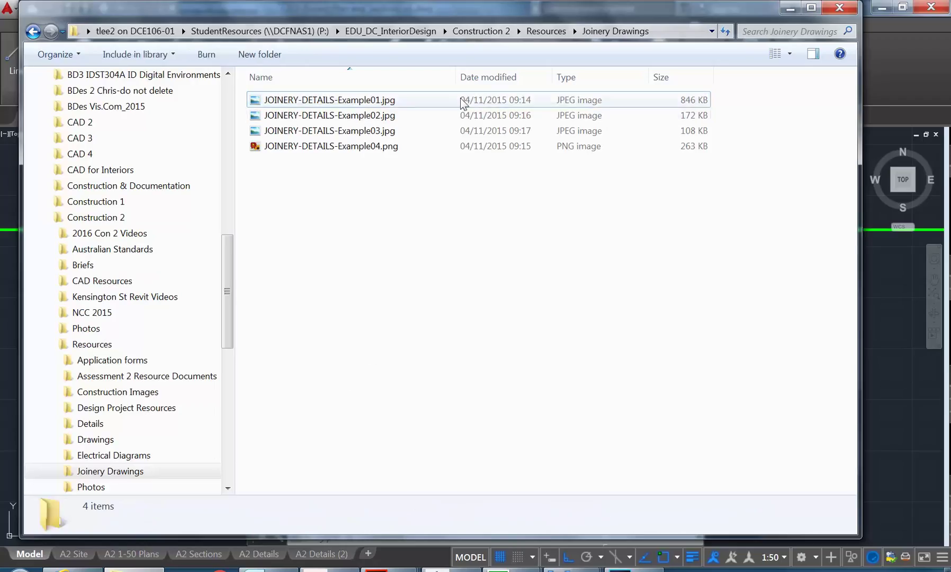
# Step: Open CC A18 - Erosion & Sediment.pdf from the Site Management Drawings resources folder and view it full screen
pyautogui.click(545, 32)
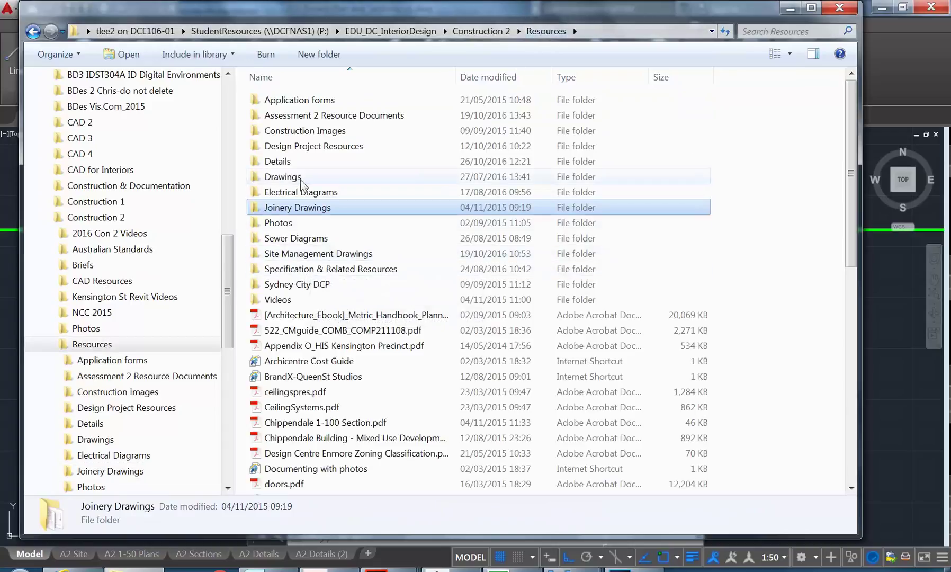
pyautogui.doubleClick(296, 253)
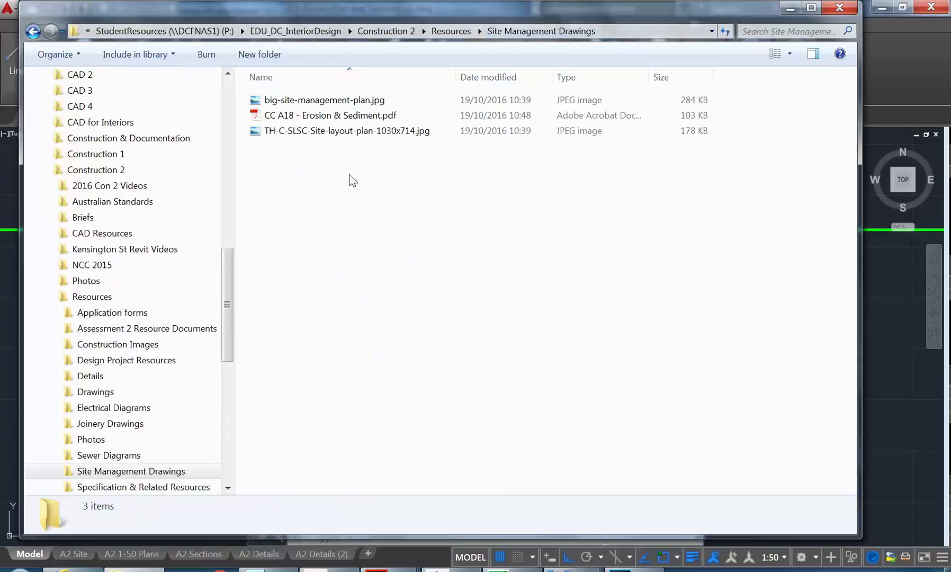
pyautogui.doubleClick(332, 122)
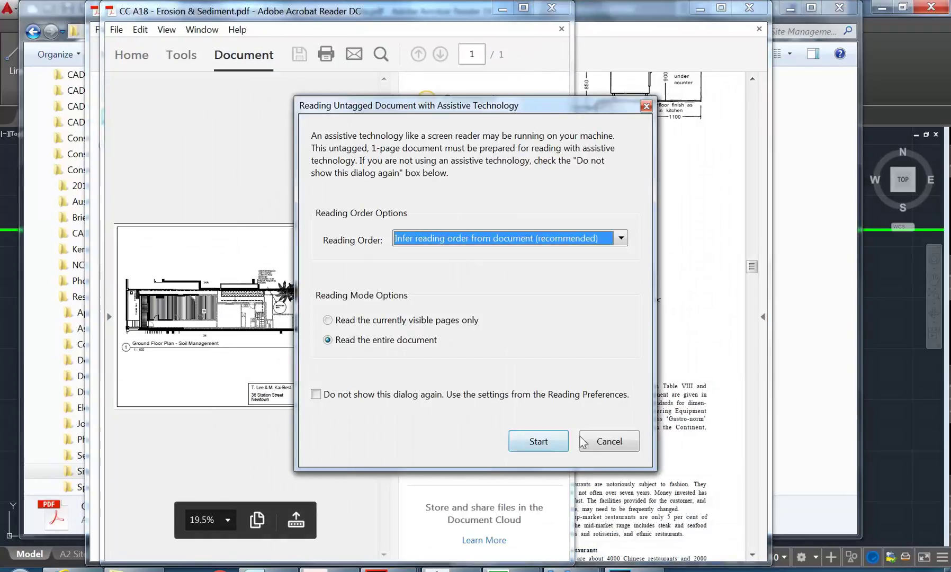
pyautogui.press('Return')
pyautogui.click(524, 8)
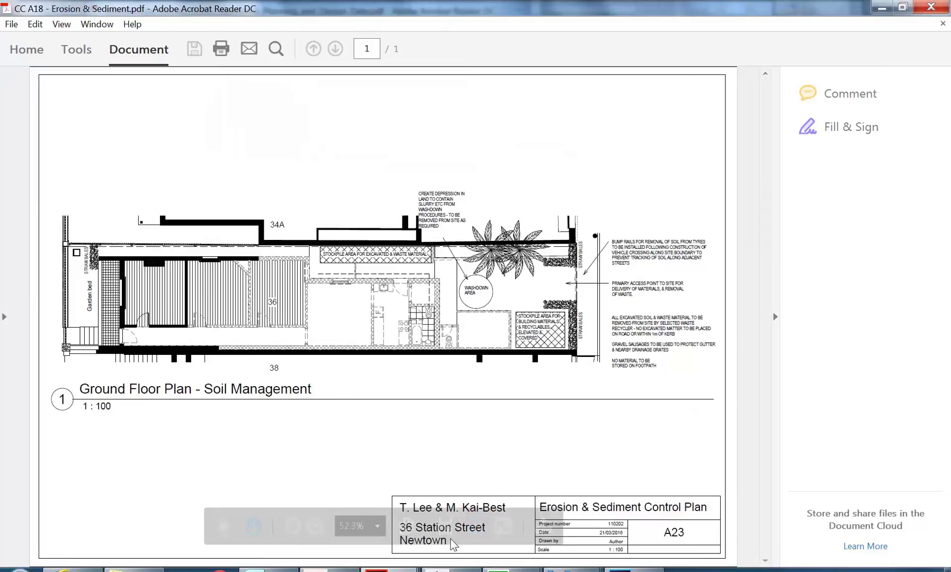
# Step: Switch to the Moodle course page in Internet Explorer and check the Assessment Task 2 due date in the semester schedule
pyautogui.click(73, 570)
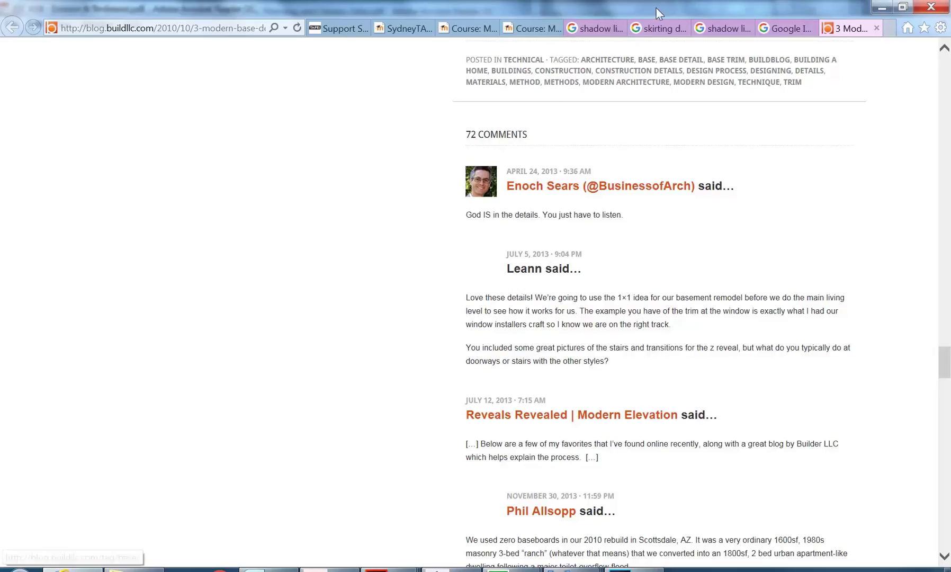
pyautogui.click(529, 28)
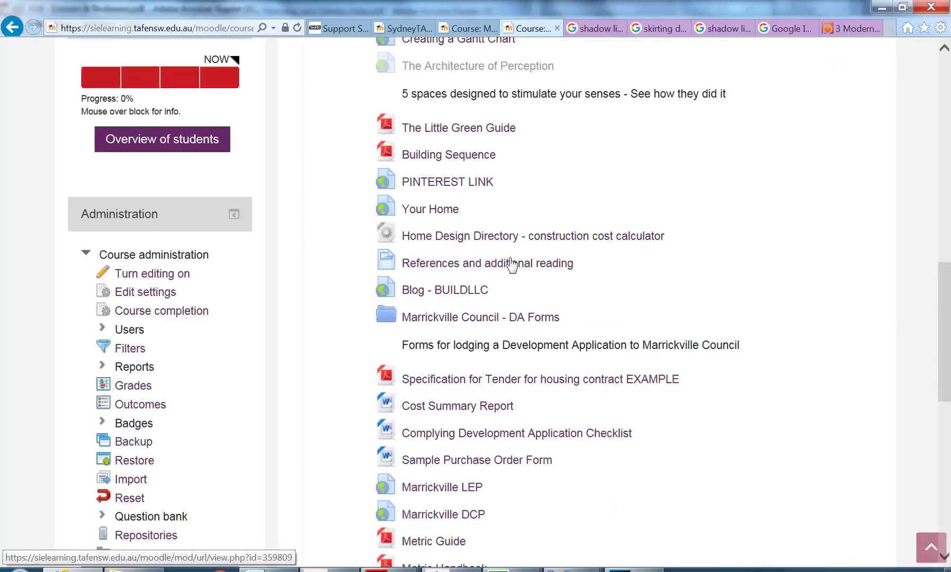
pyautogui.click(457, 28)
pyautogui.scroll(-5, 659, 379)
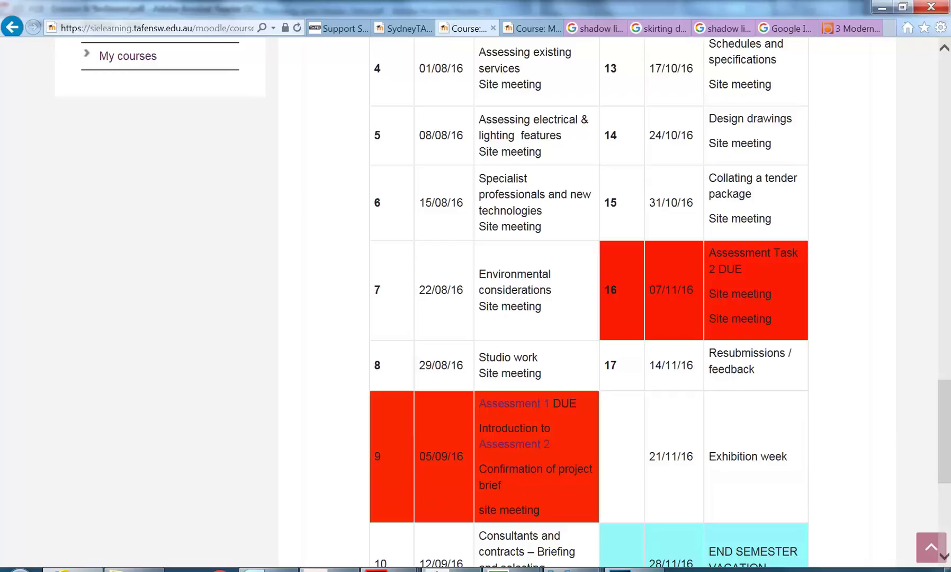
pyautogui.doubleClick(671, 290)
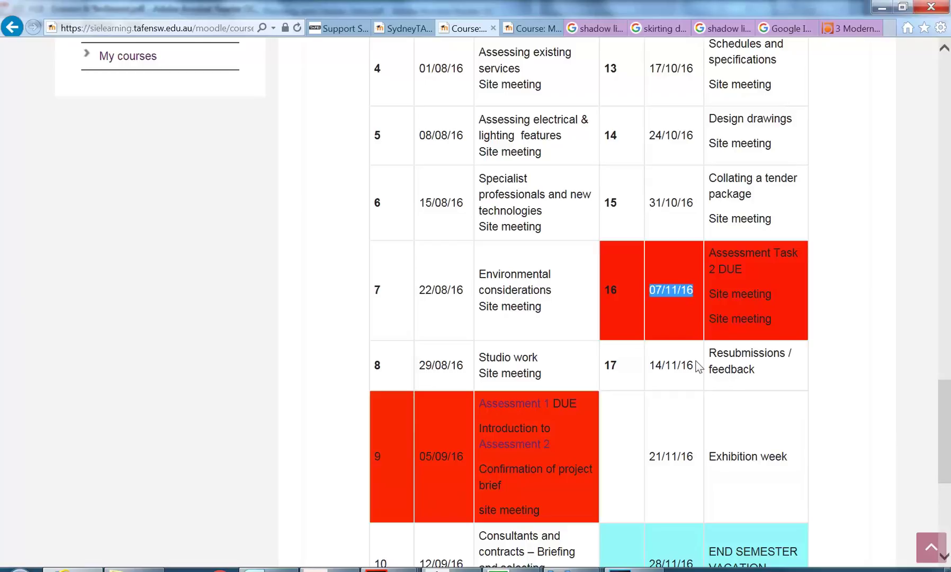
pyautogui.click(723, 389)
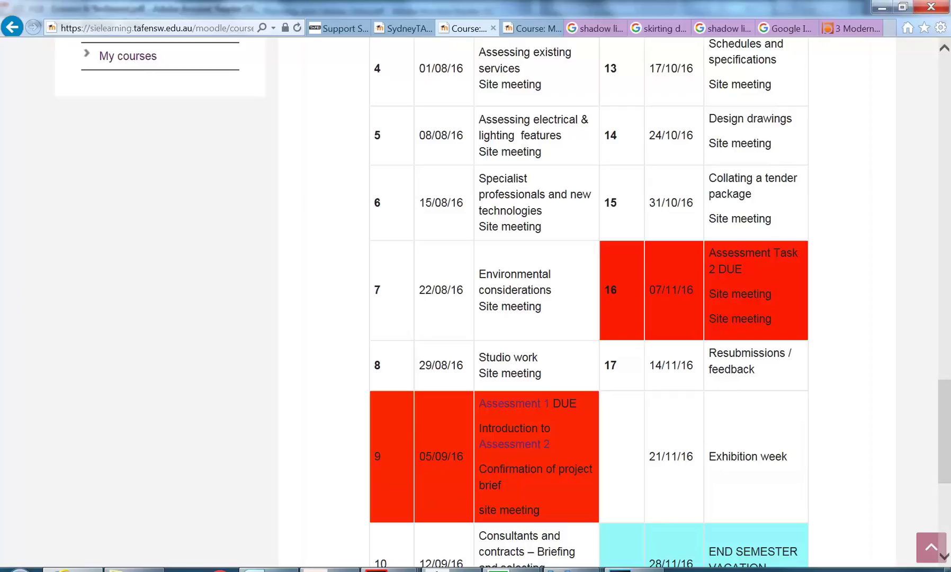